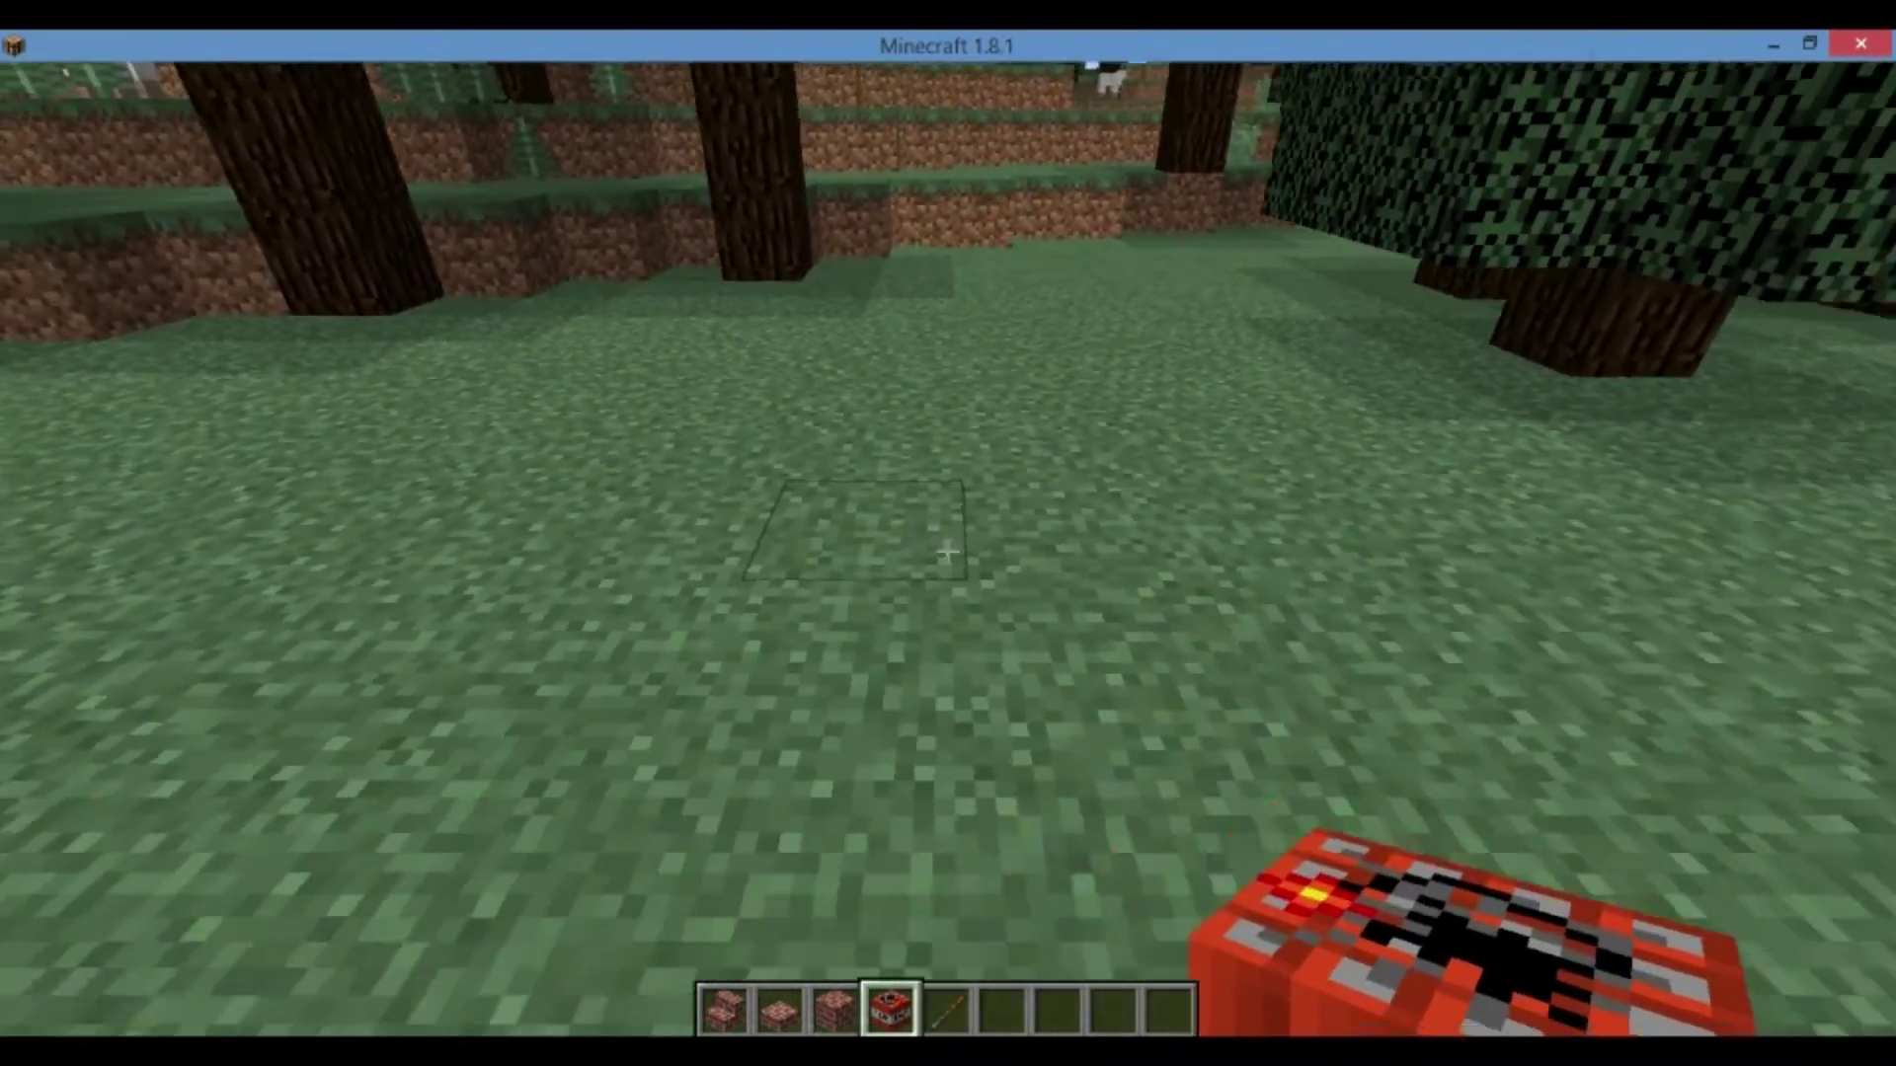
Place a TNT block on the grass, switch to the stick, step back and ignite it
right_click(948, 553)
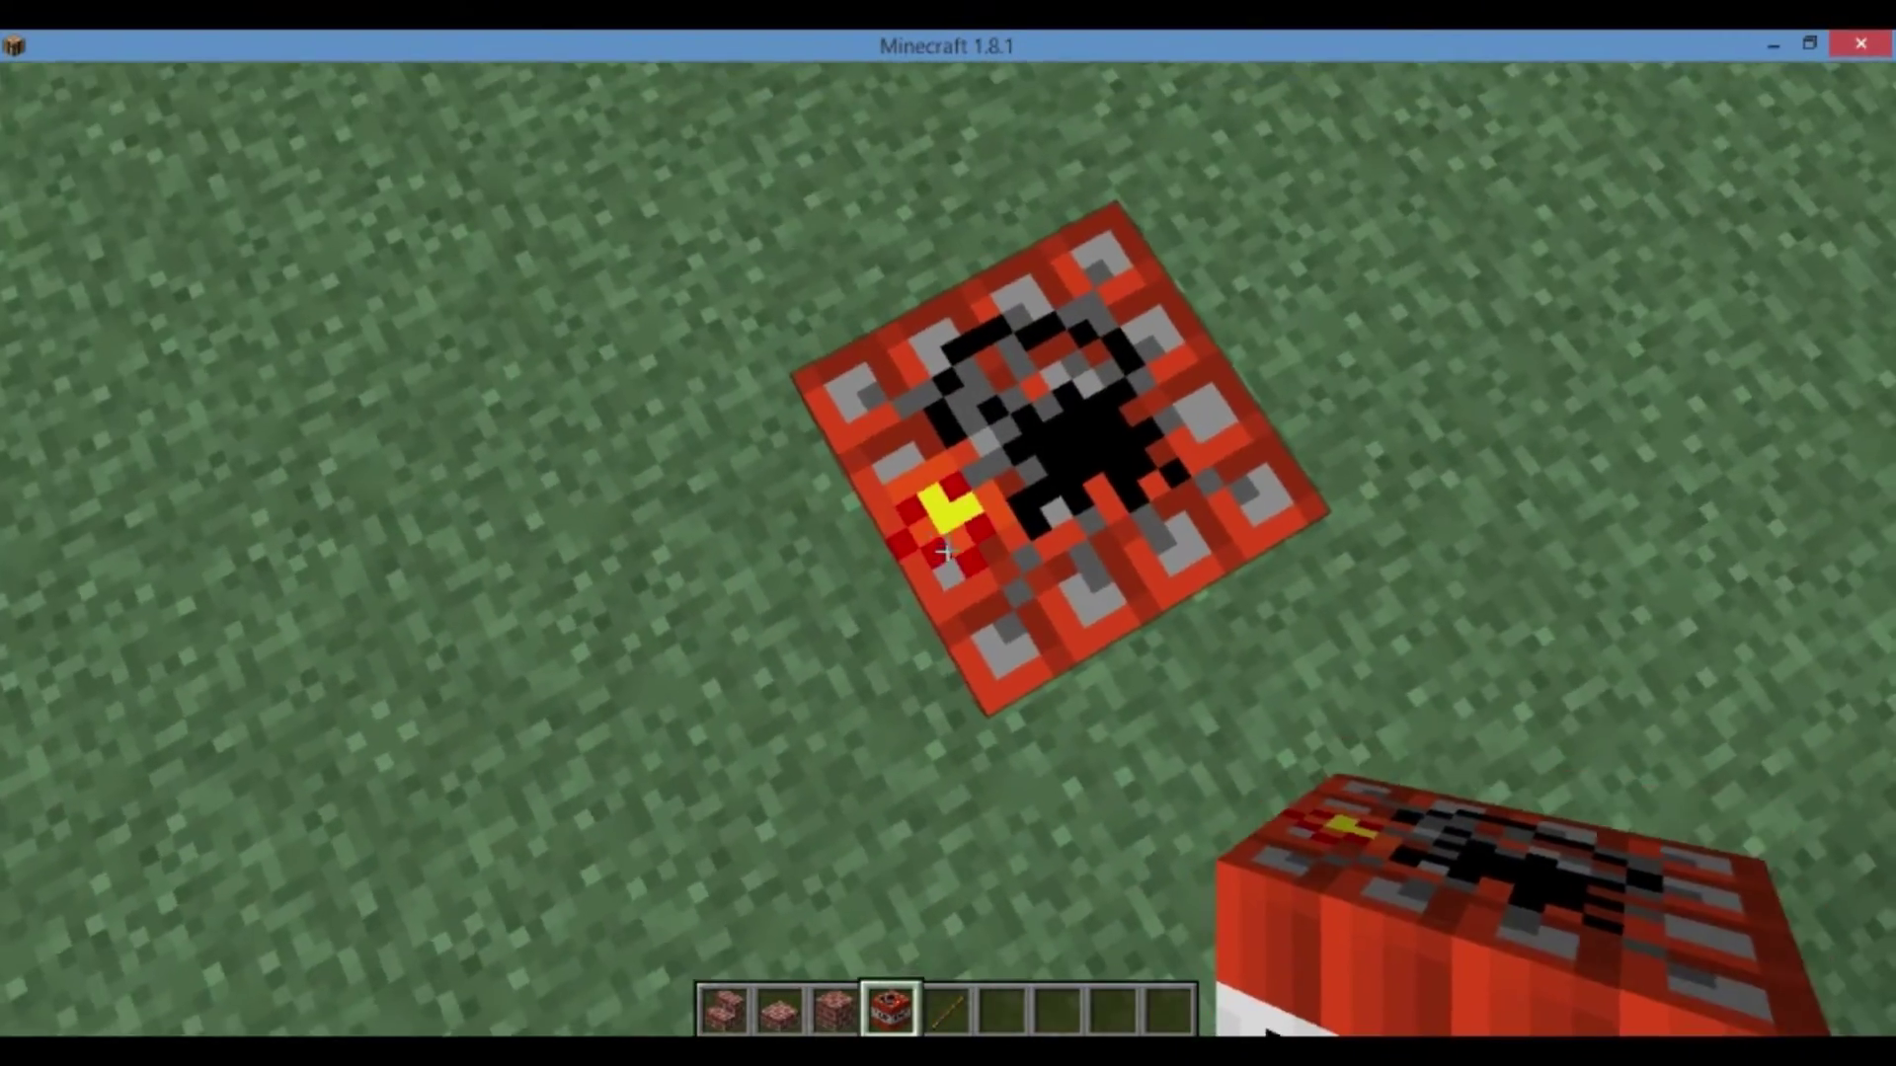
key("5")
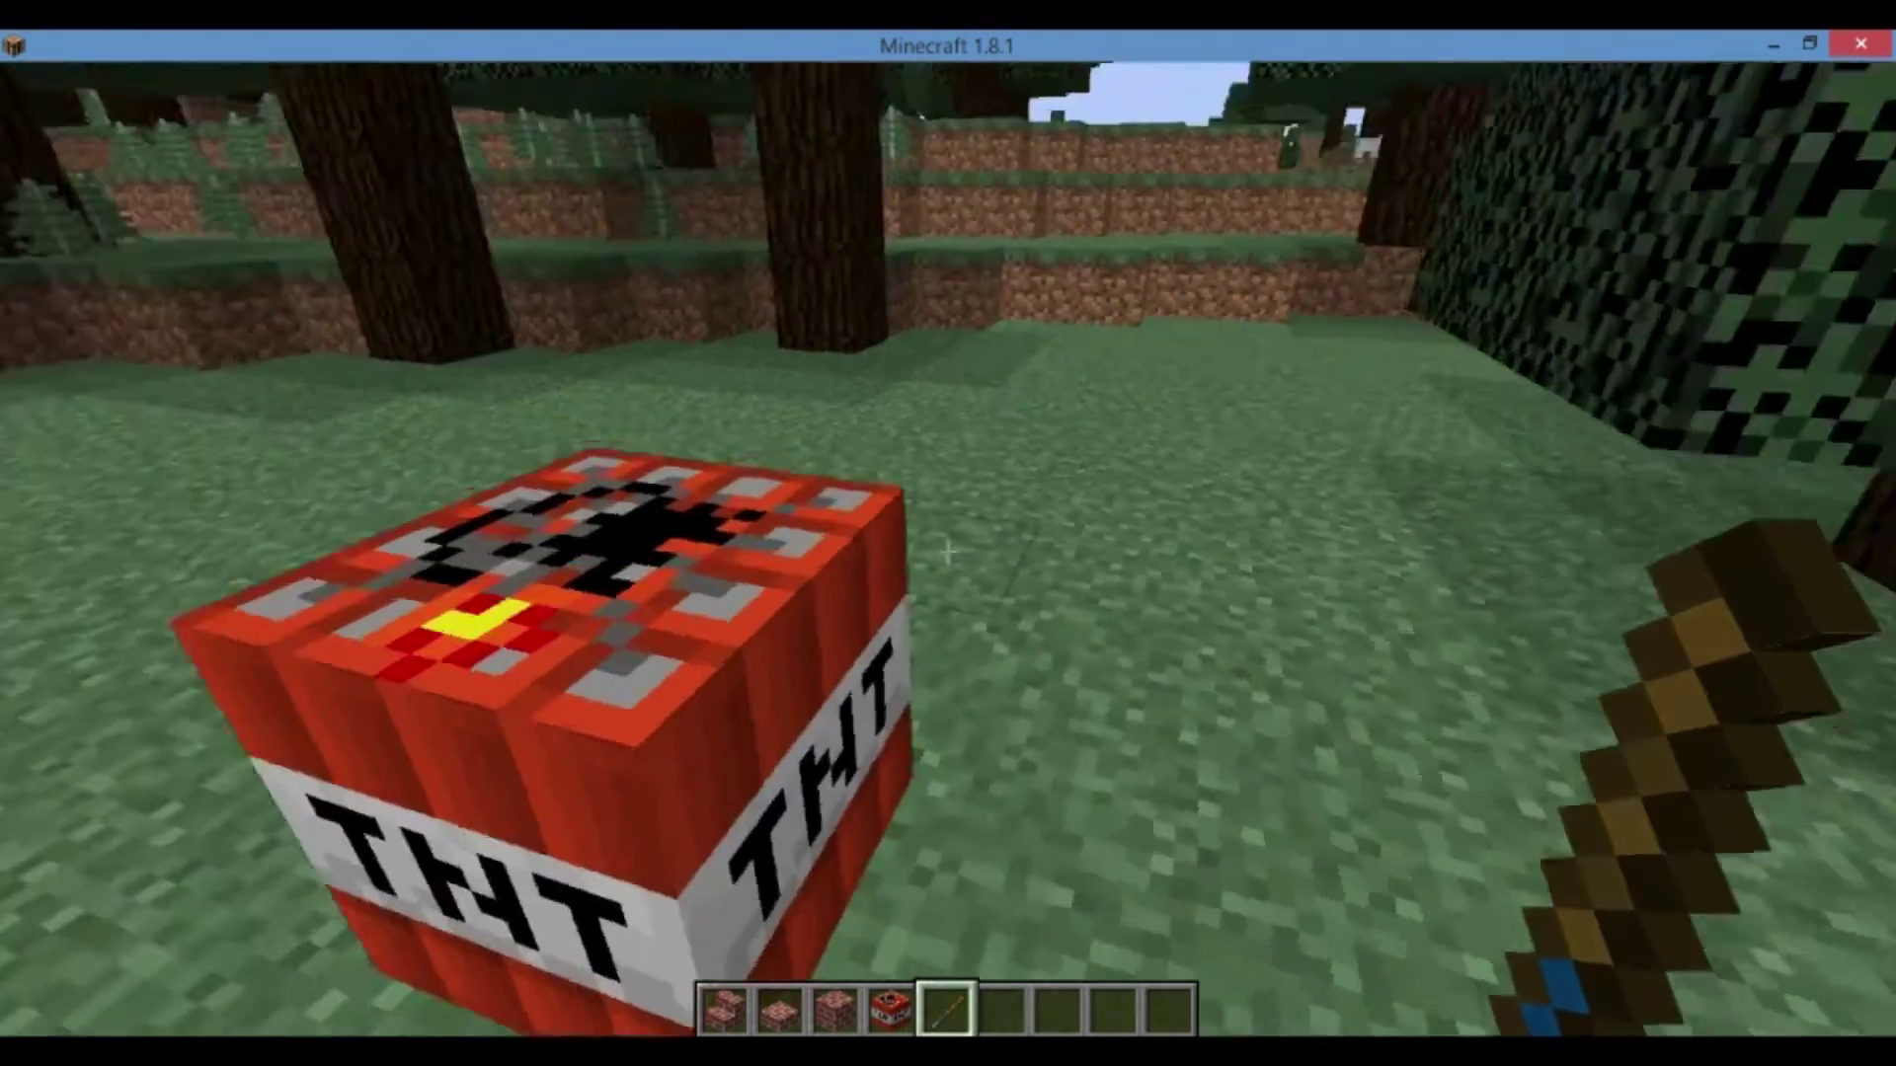
key("s")
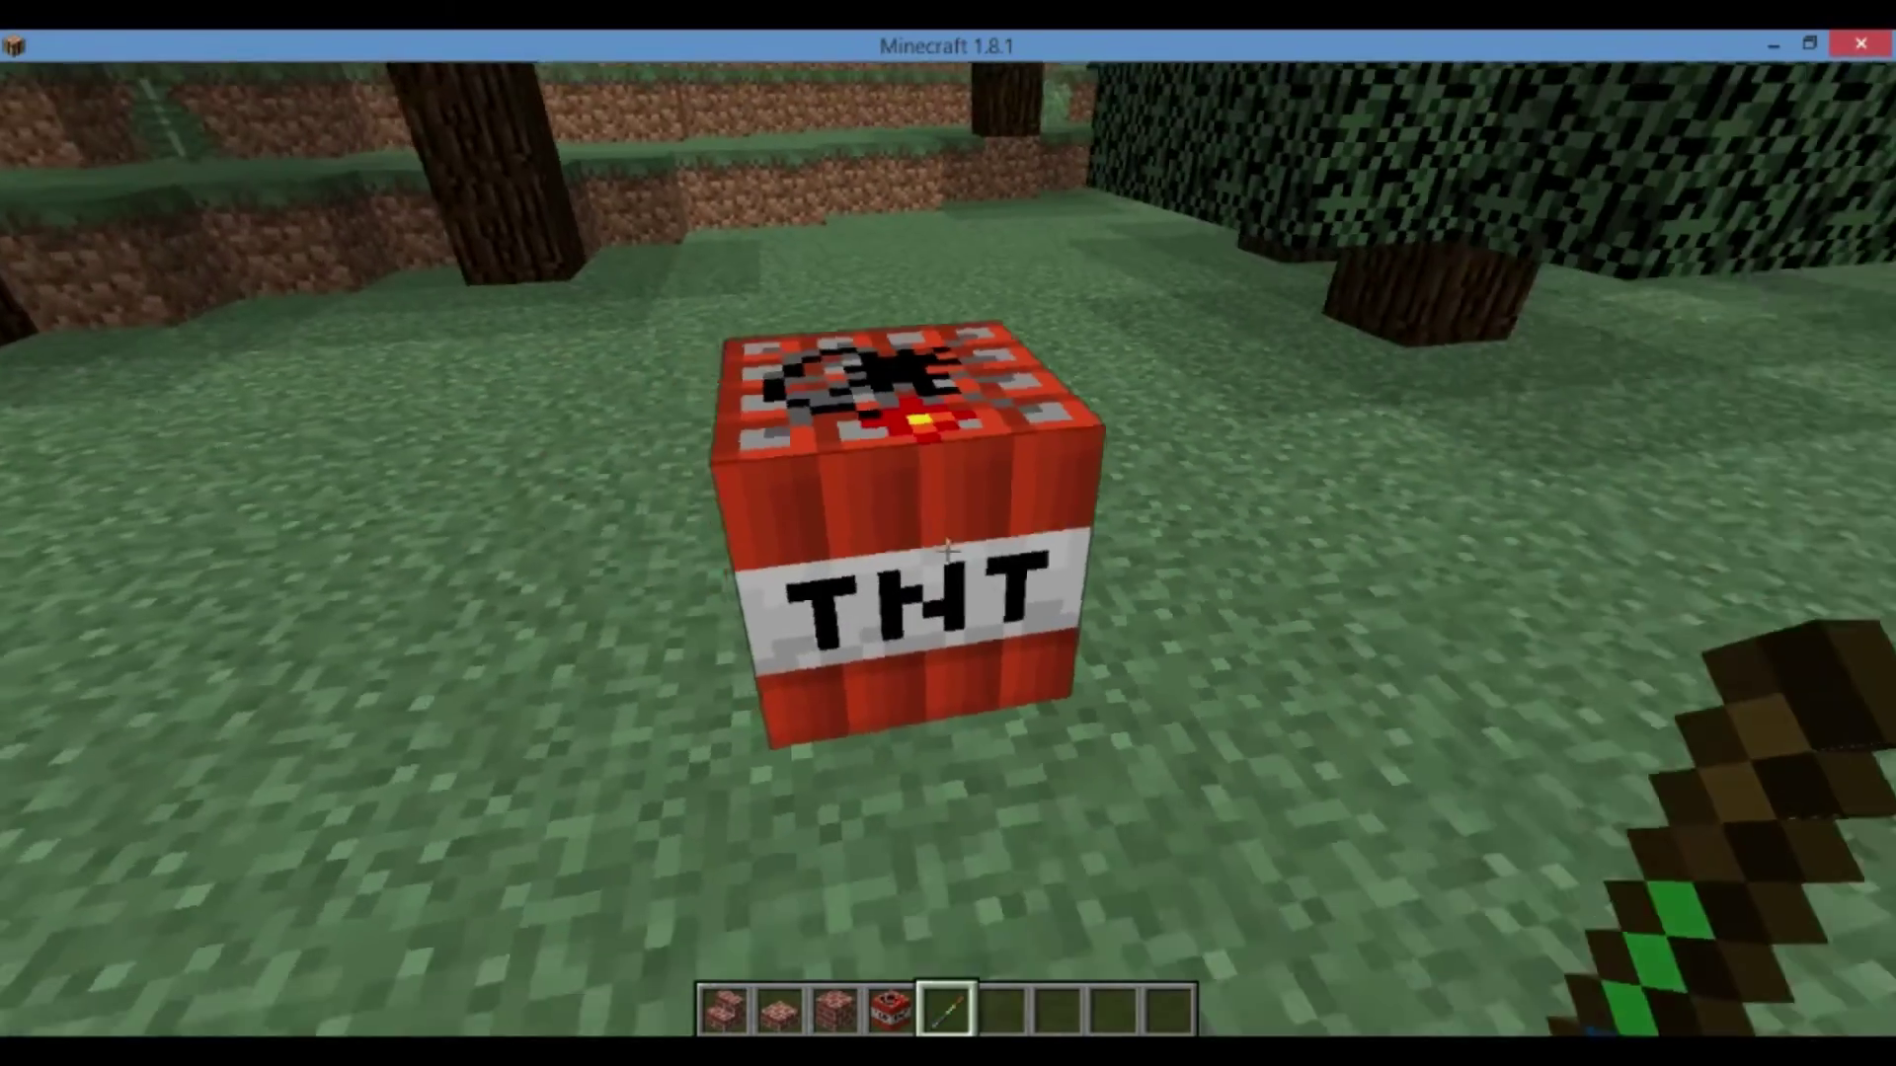
right_click(948, 551)
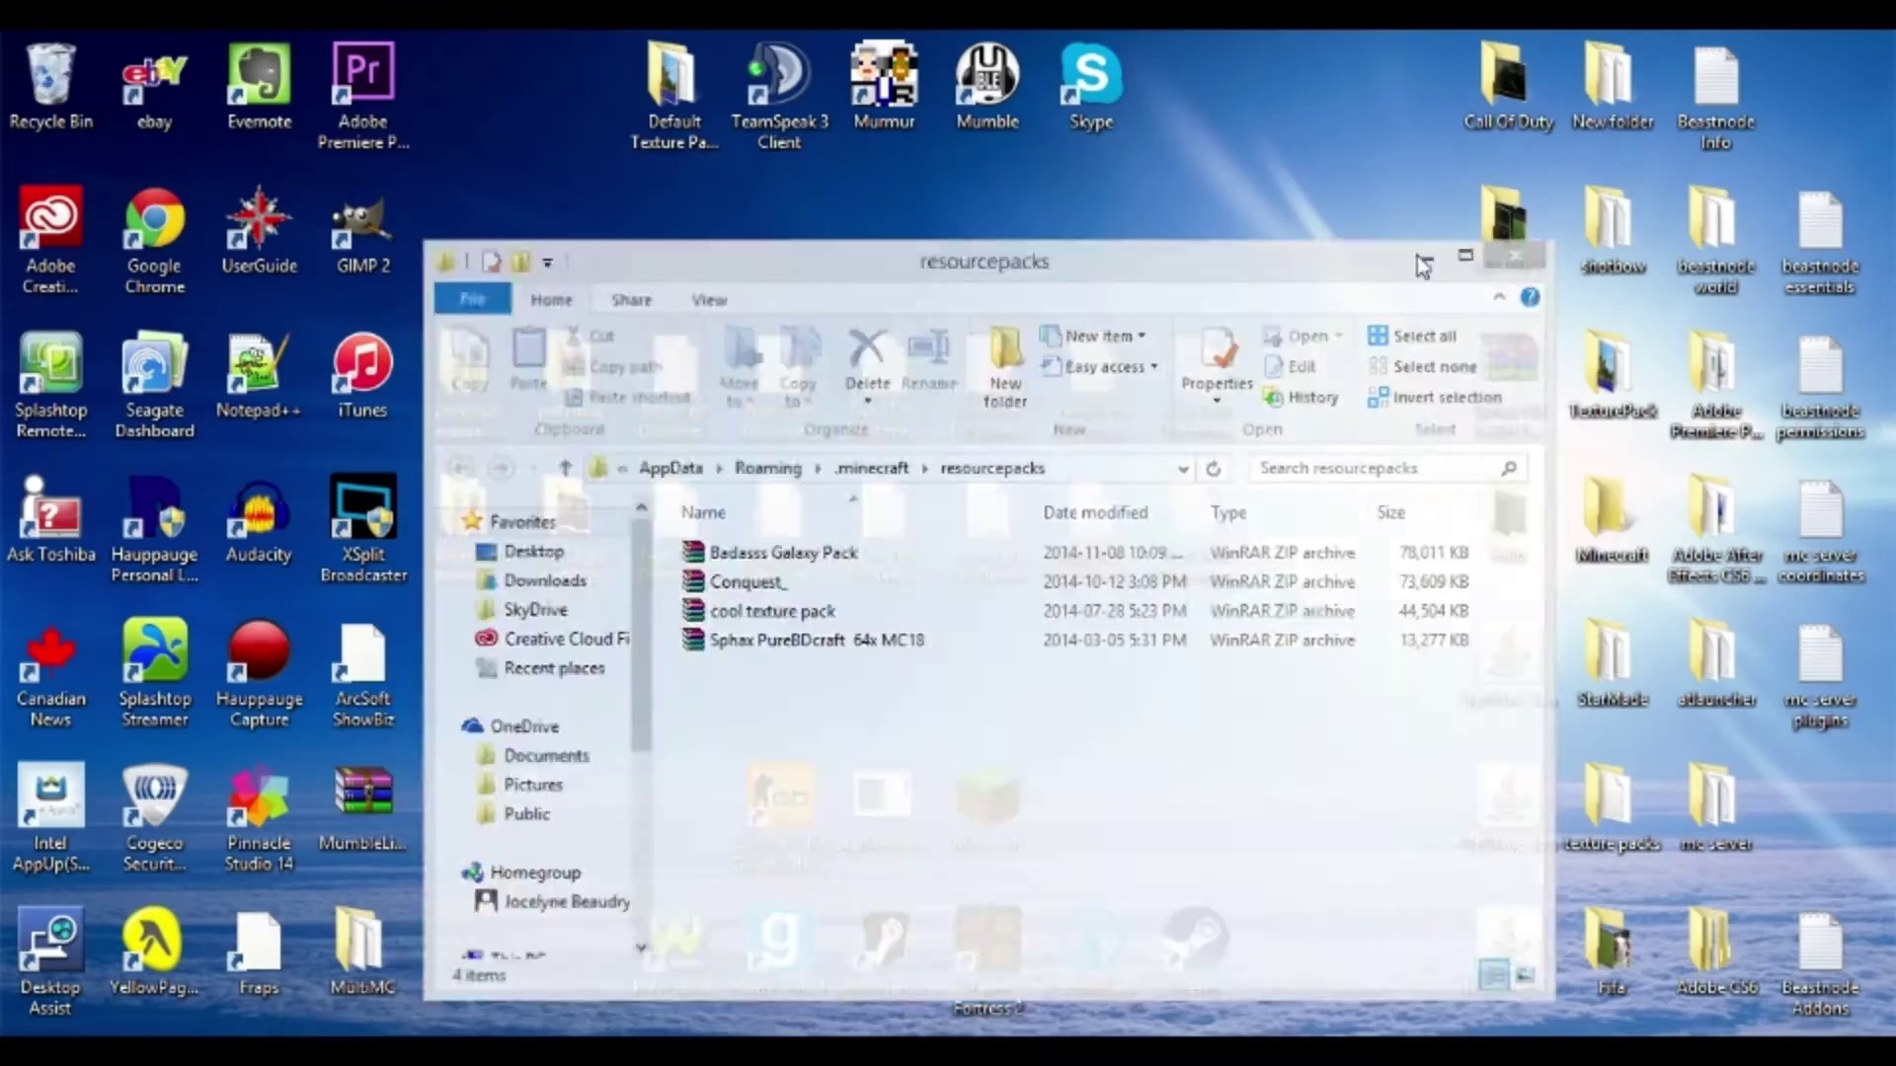
Browse Default Texture Pack (1.8) > assets > minecraft > textures > items and right-click stone_sword
left_click(670, 147)
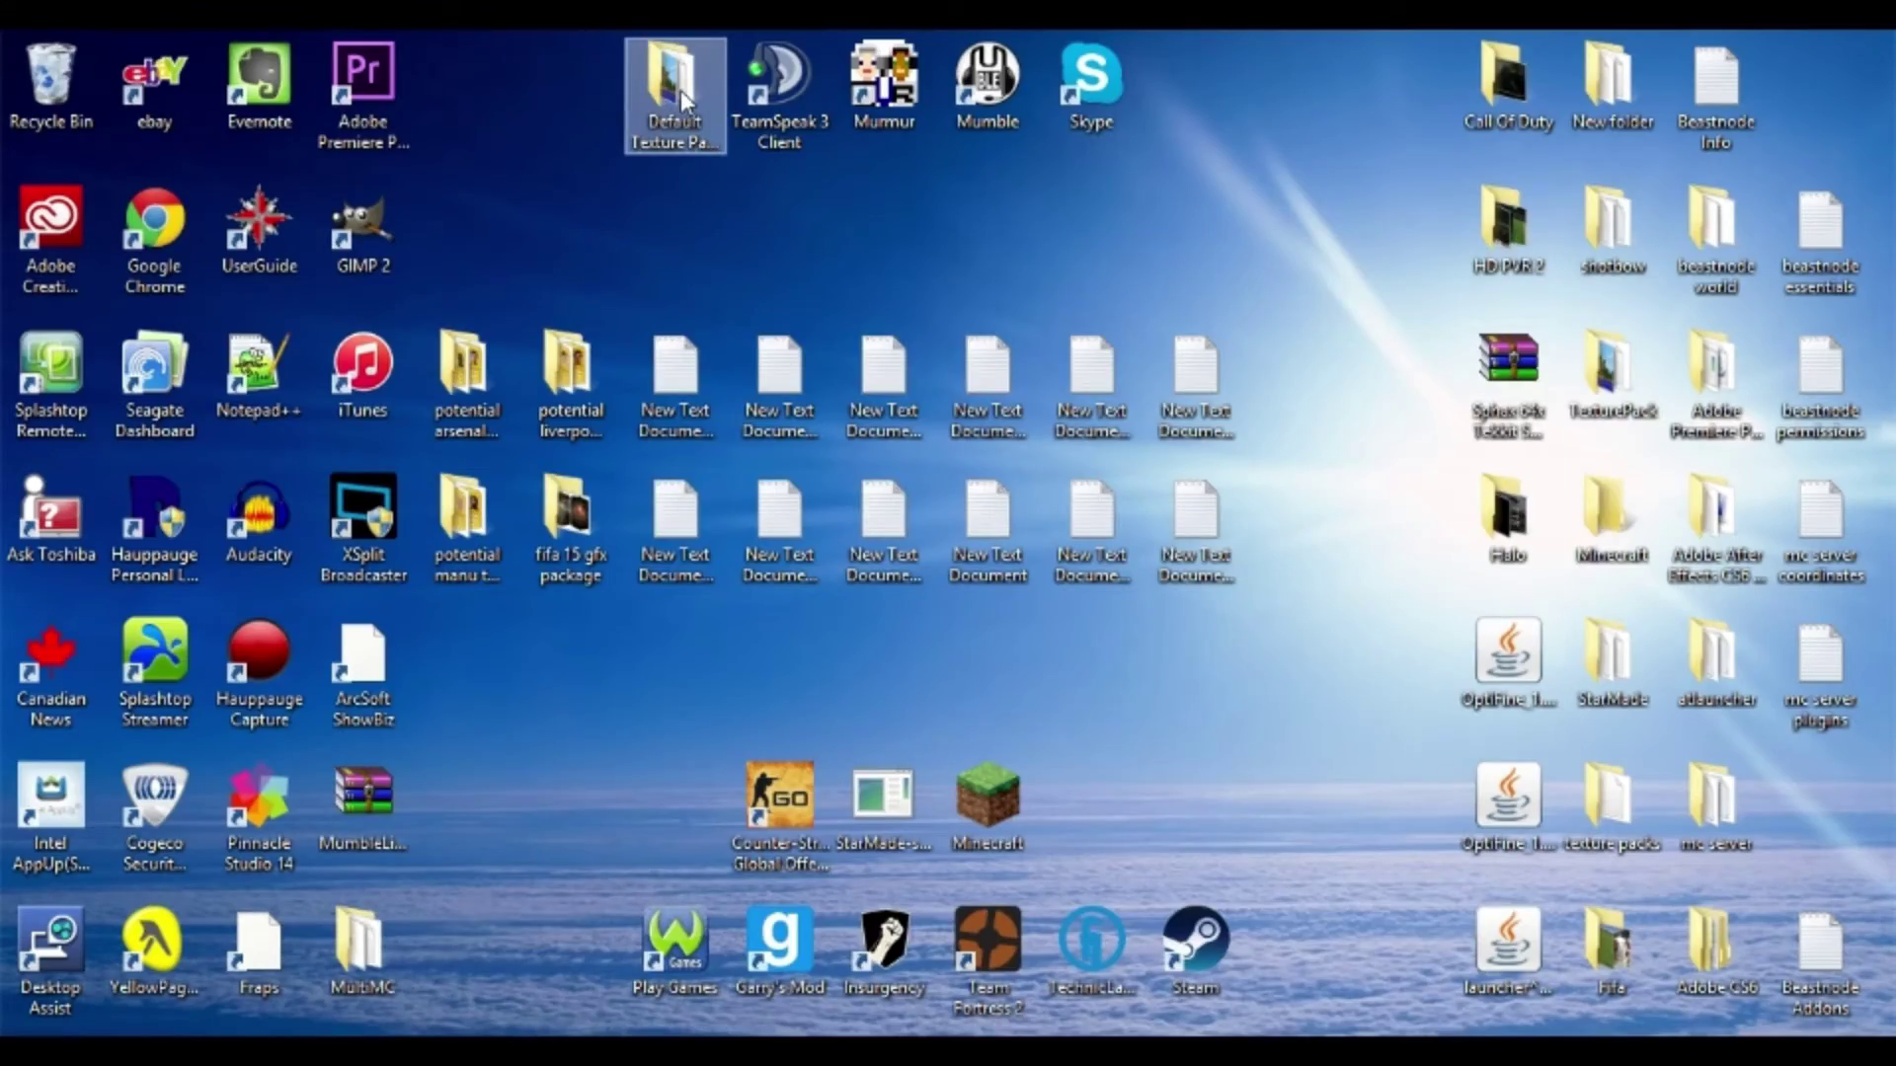
double_click(679, 91)
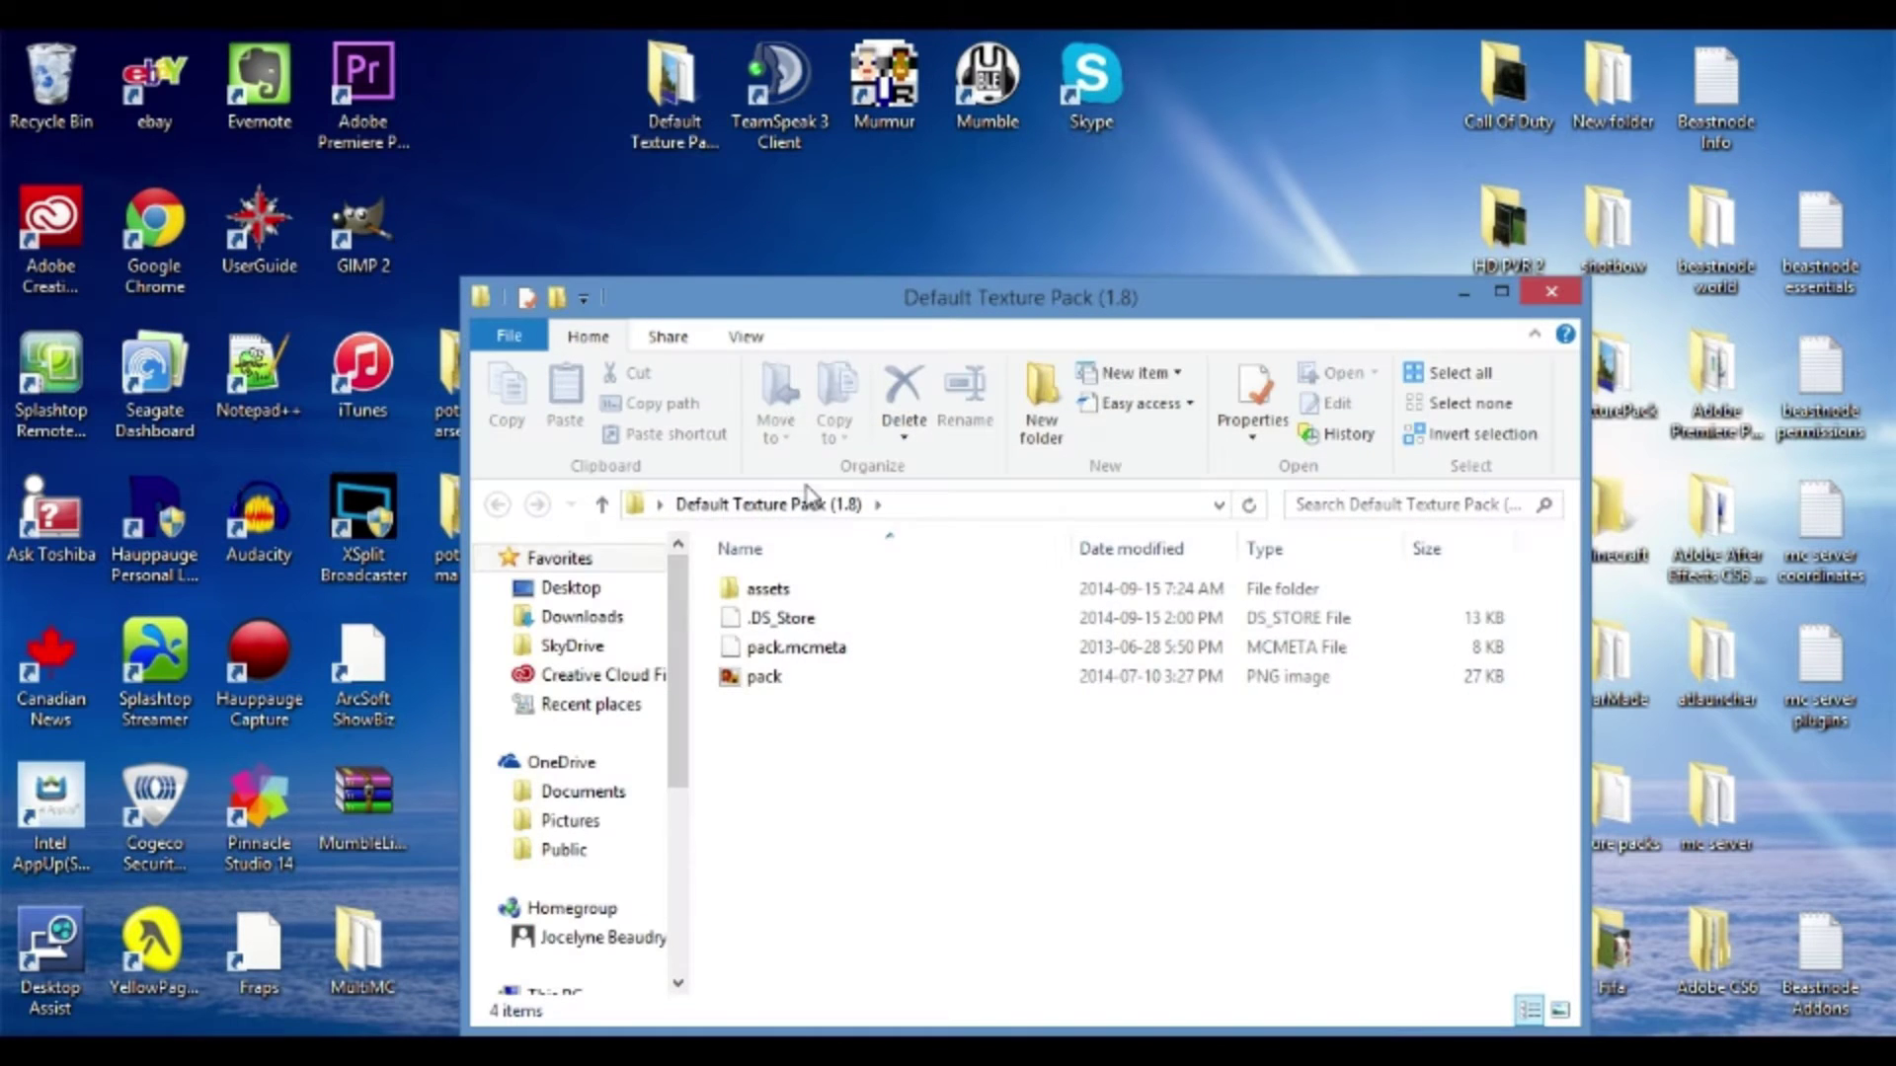
double_click(821, 584)
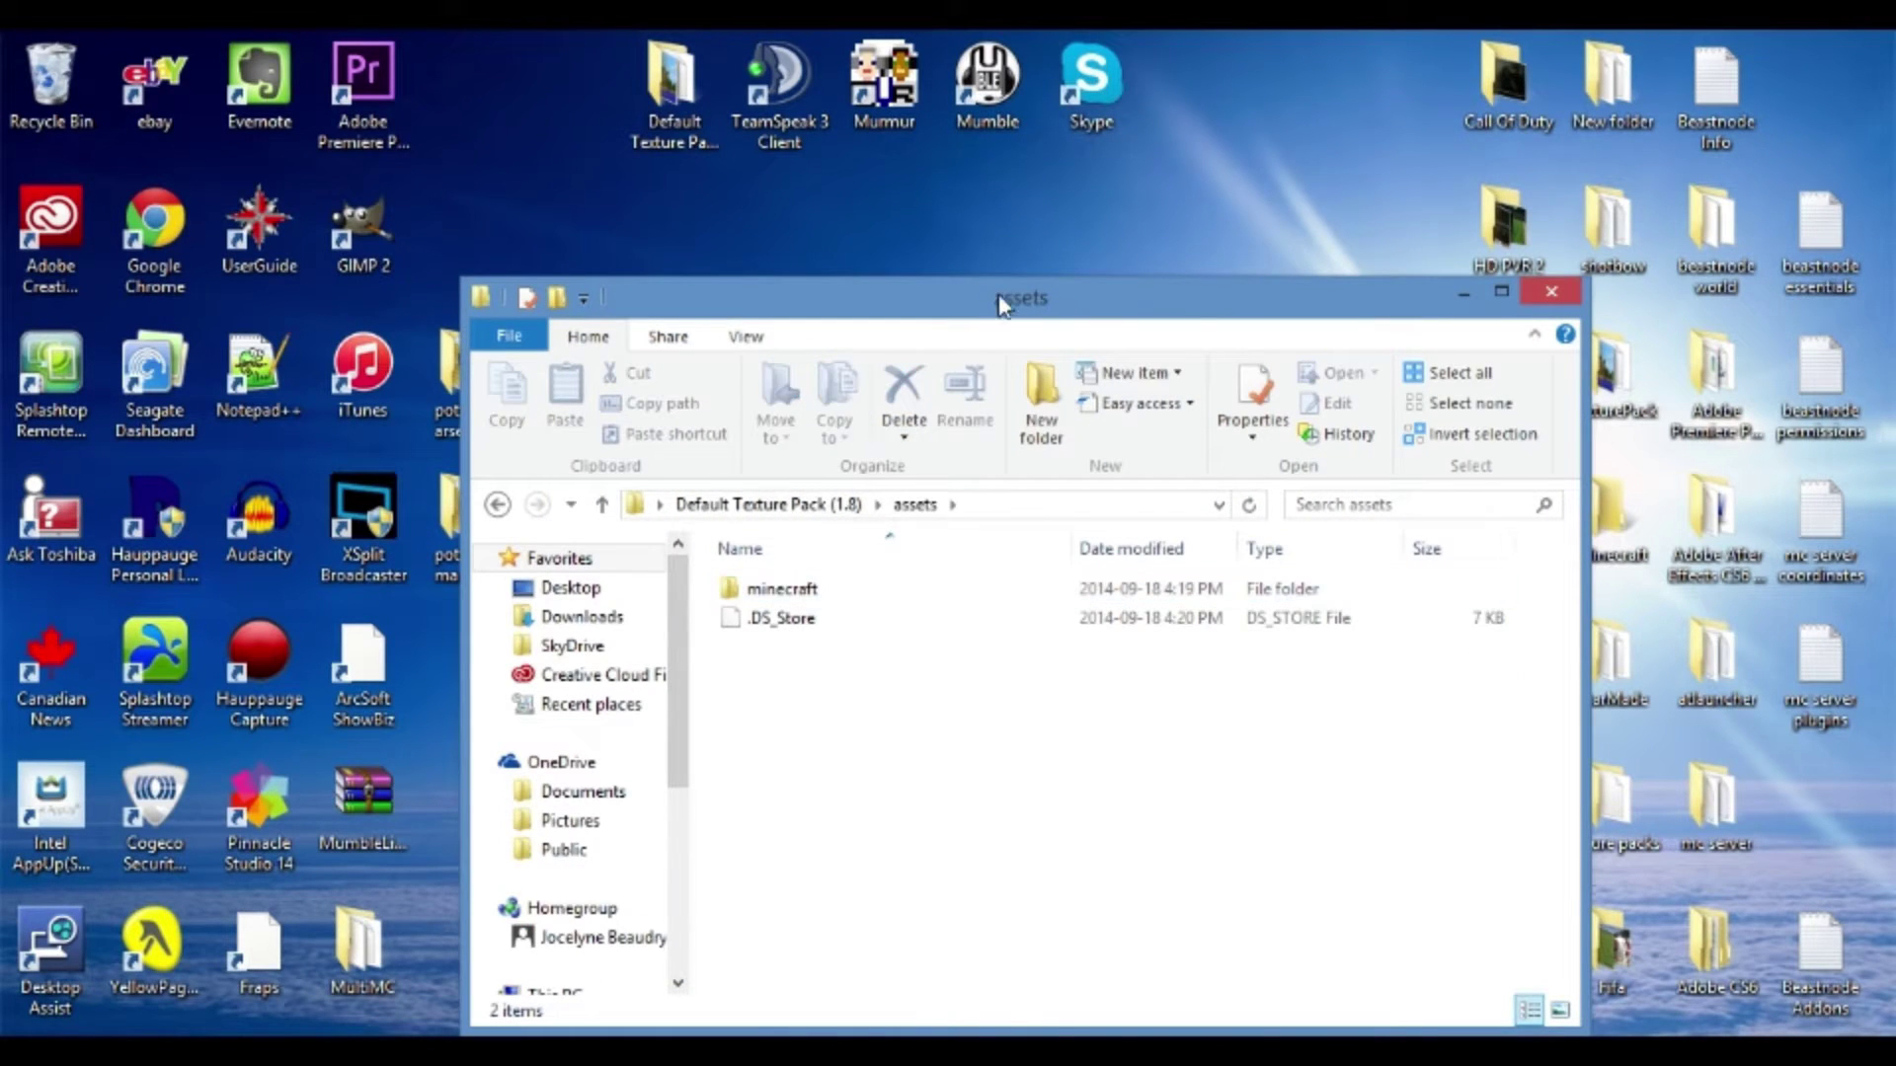
left_click_drag(999, 304, 993, 239)
double_click(876, 525)
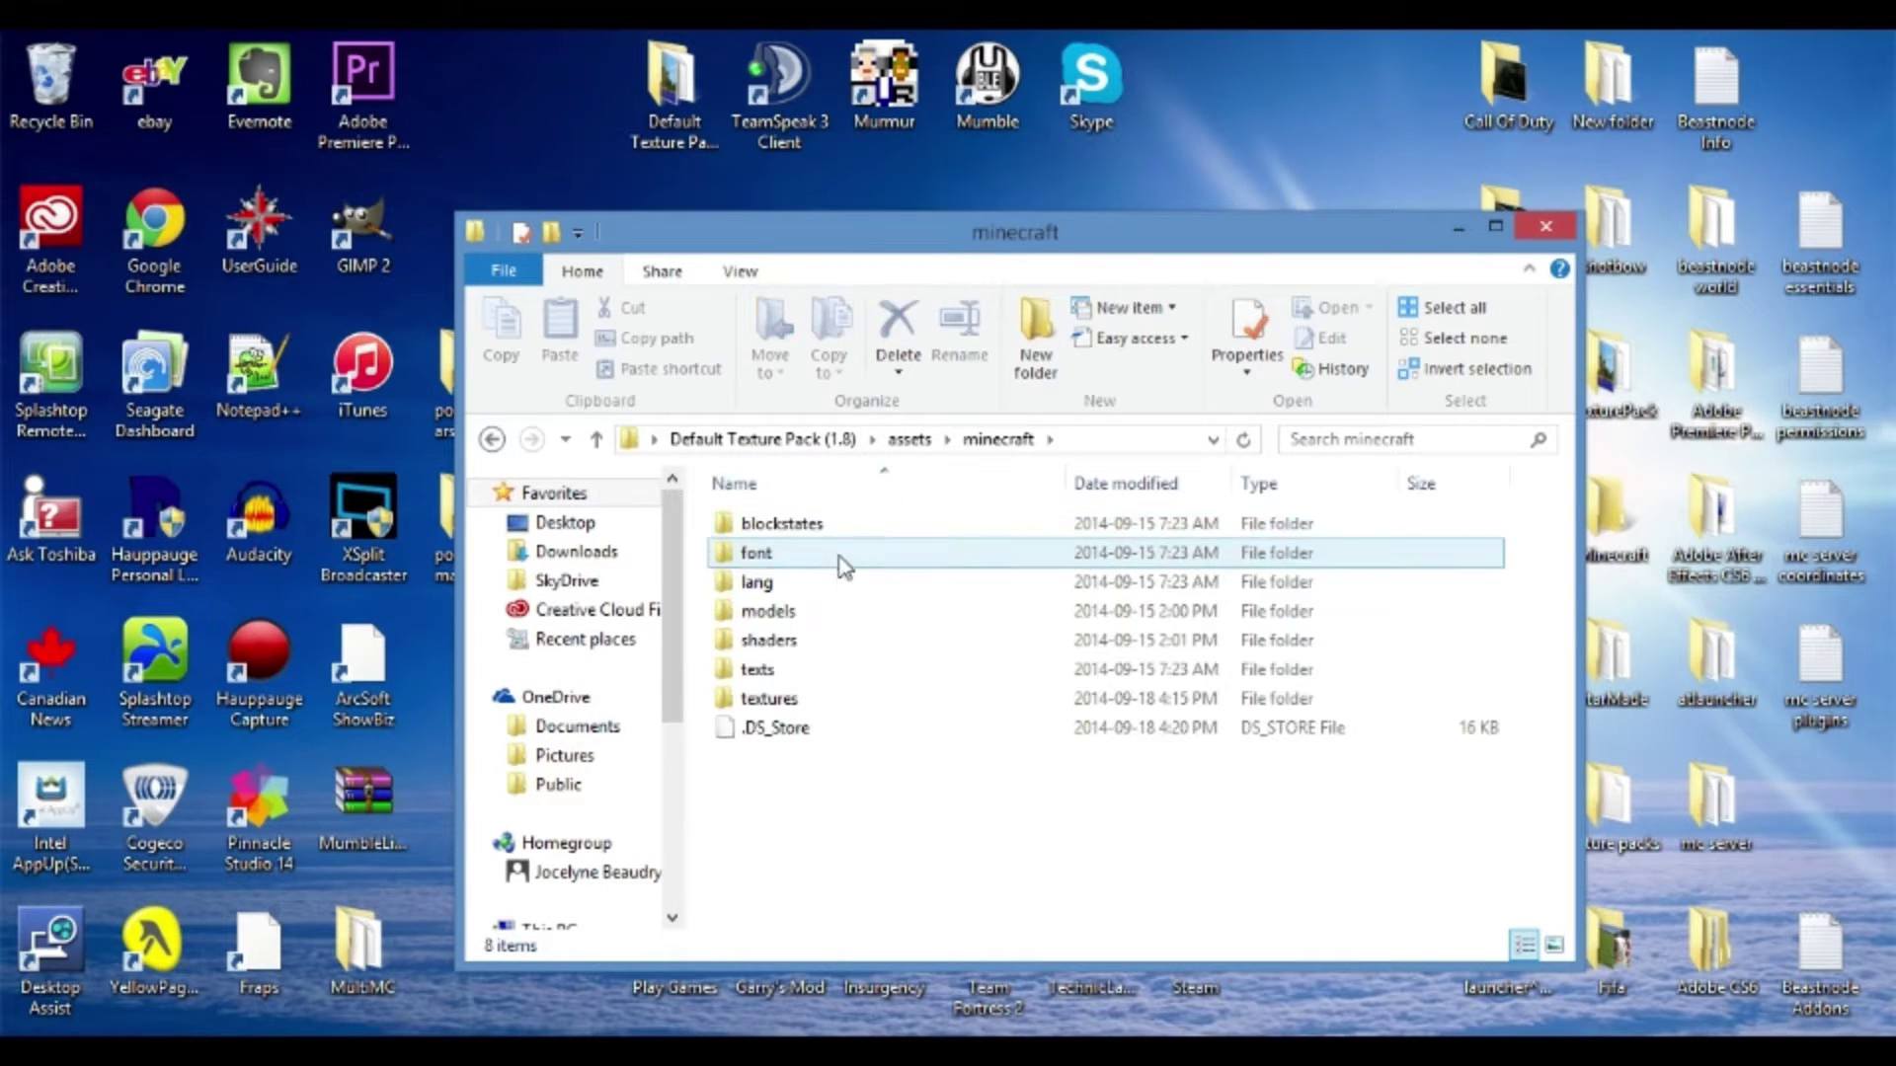
double_click(803, 695)
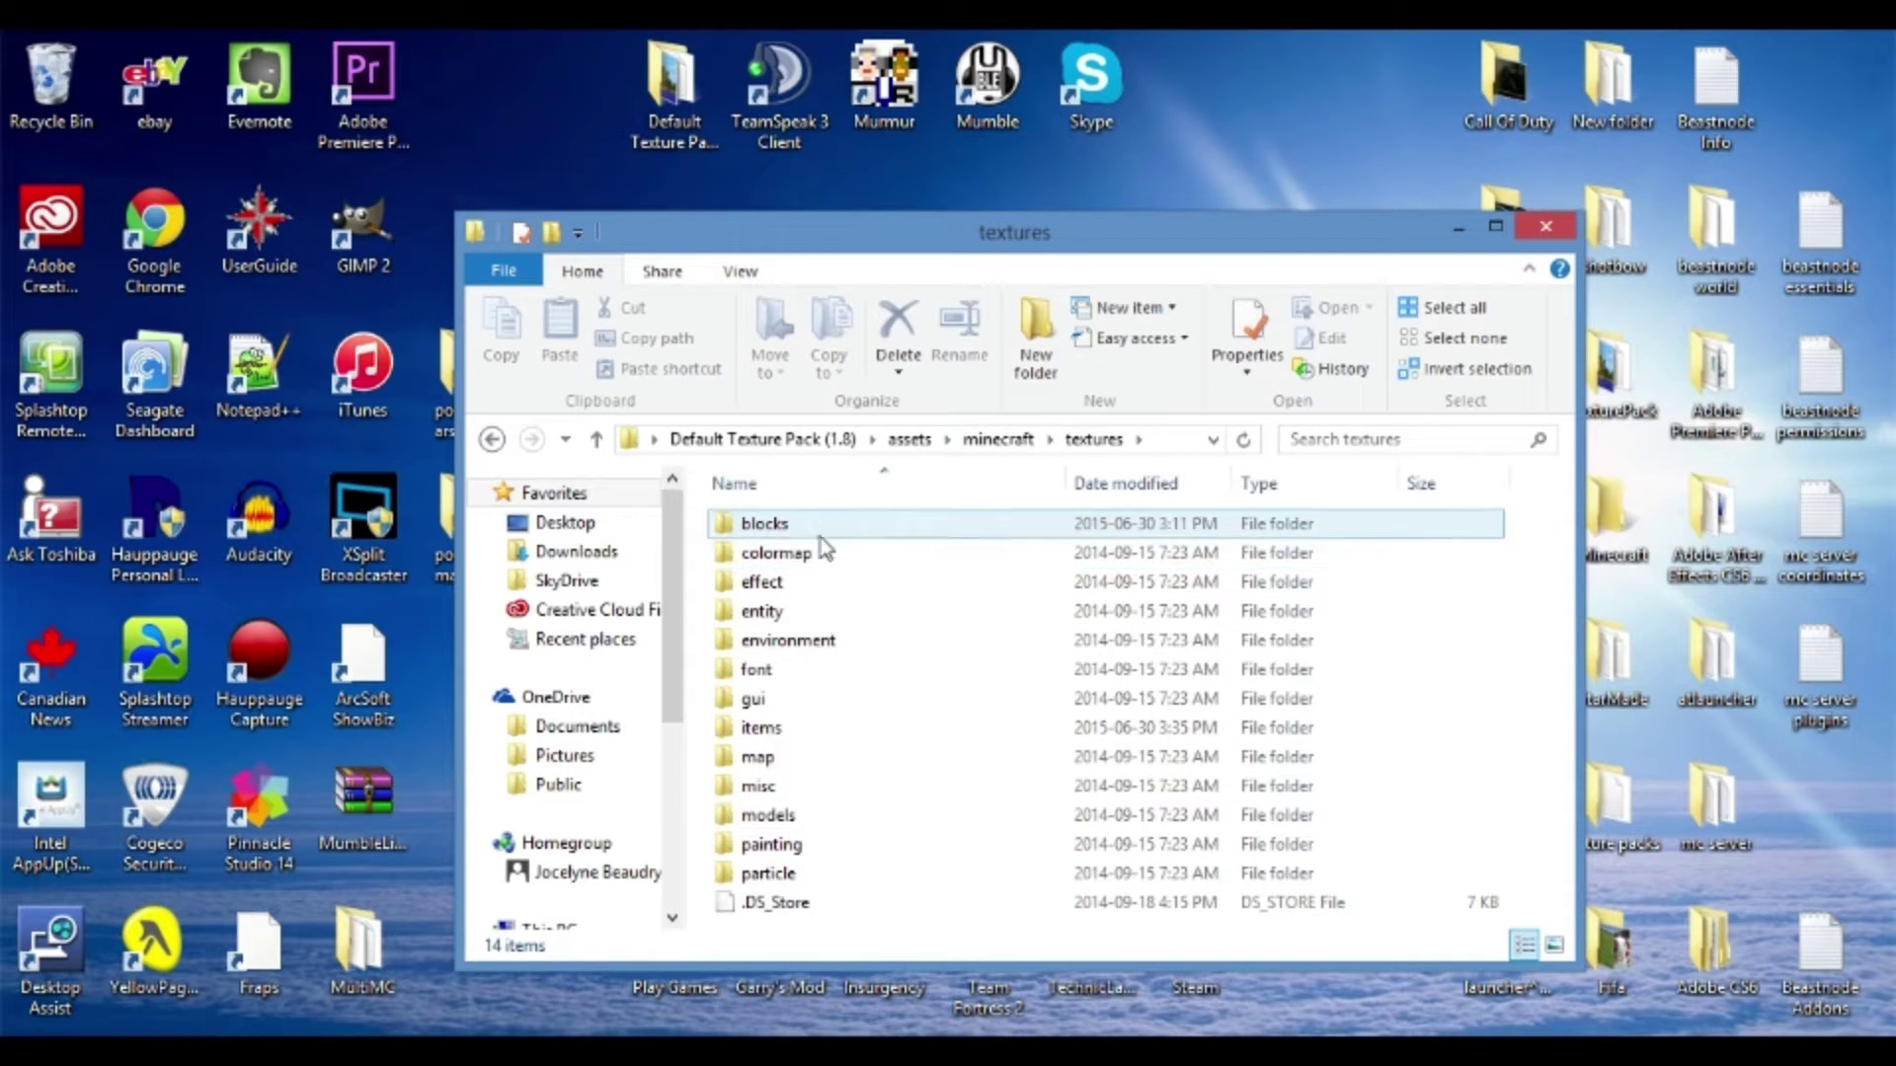
double_click(827, 736)
left_click_drag(1568, 503, 1552, 894)
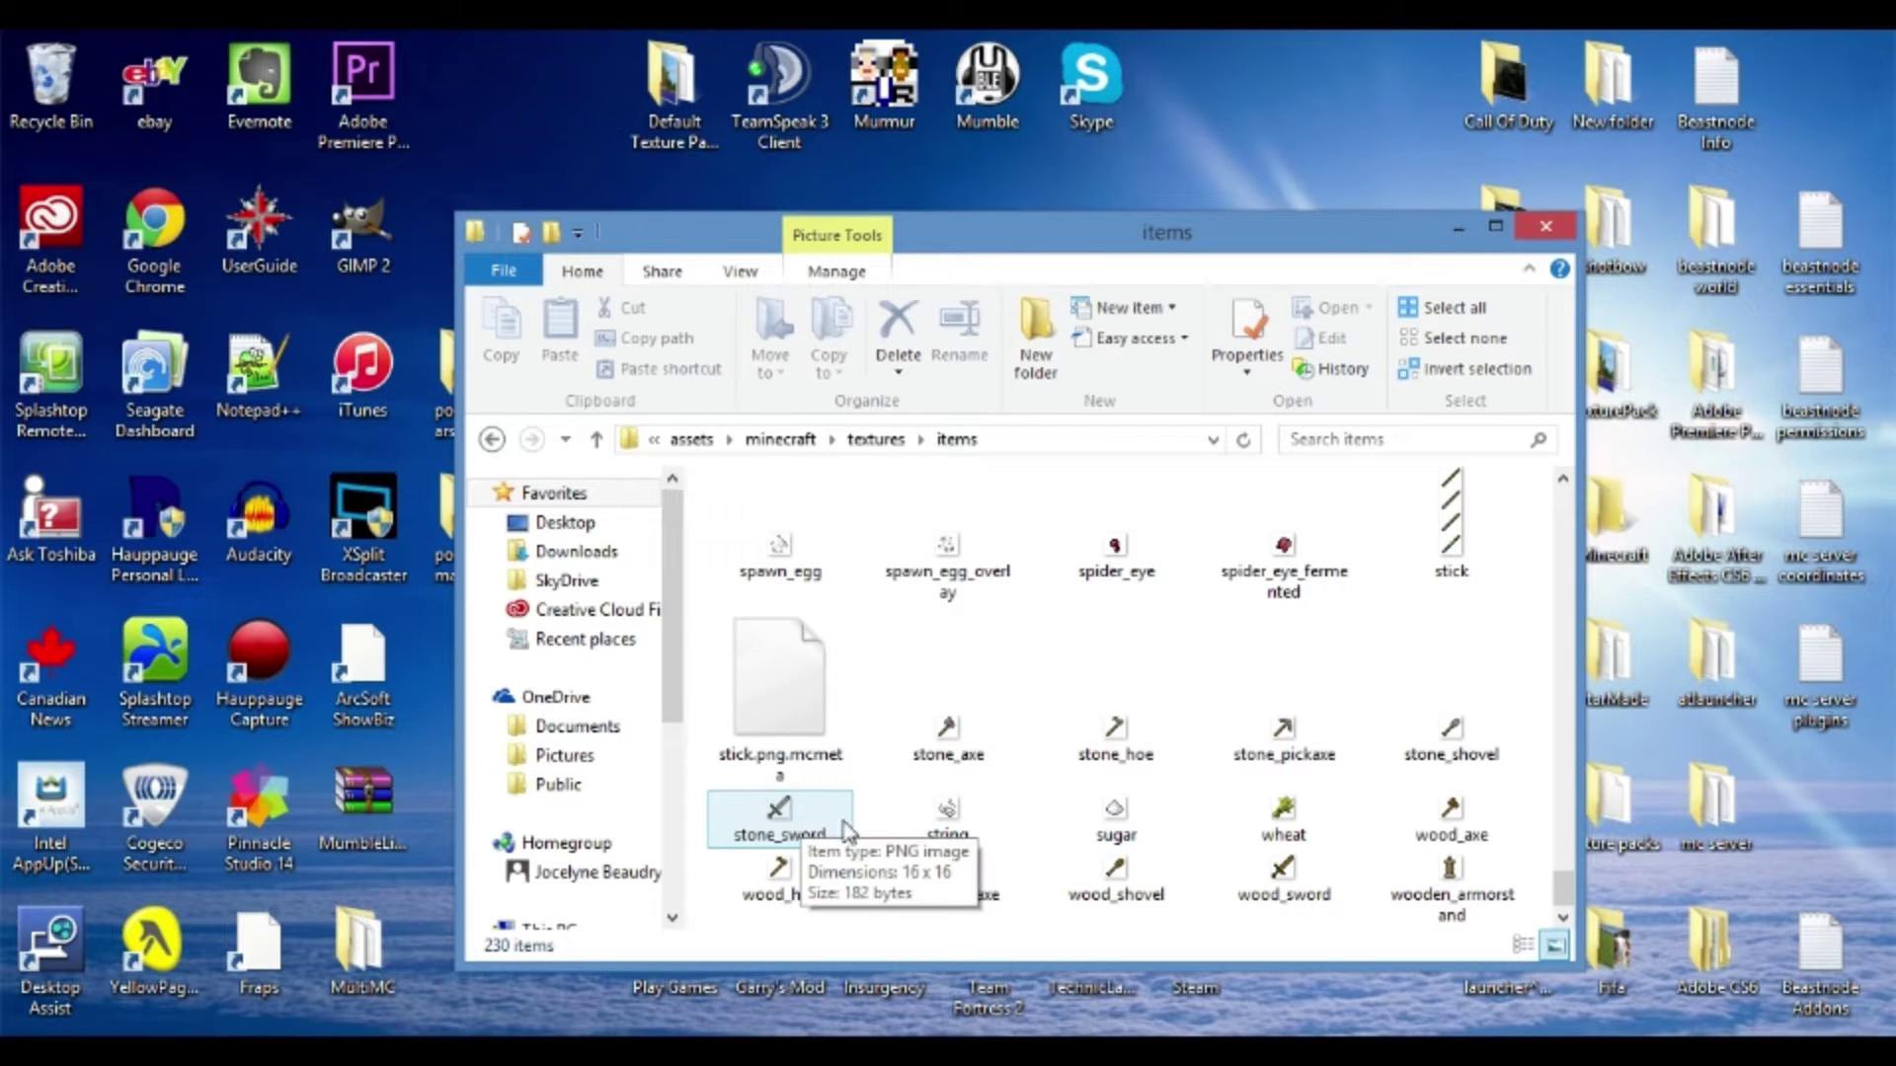
left_click(787, 825)
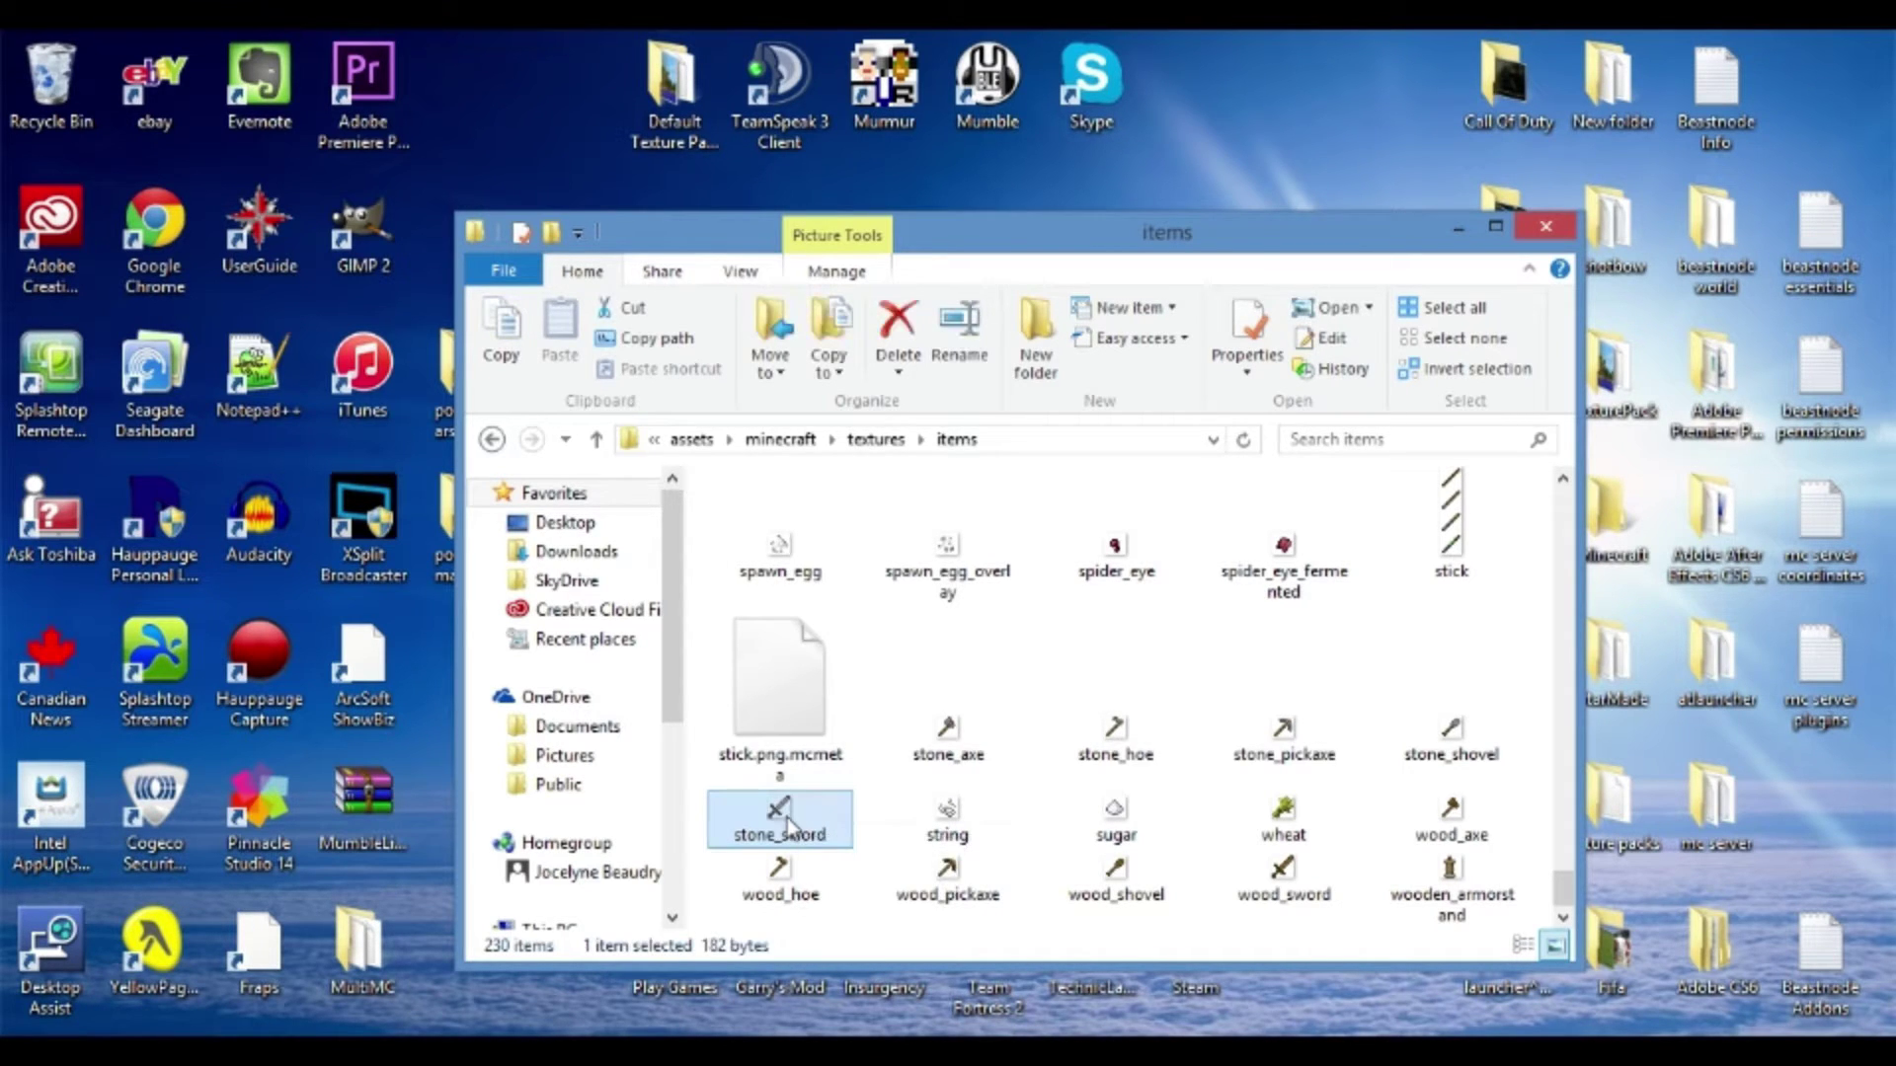
right_click(787, 824)
Open stone_sword in GIMP and show the Layers - Patterns and Toolbox docks
left_click(1017, 86)
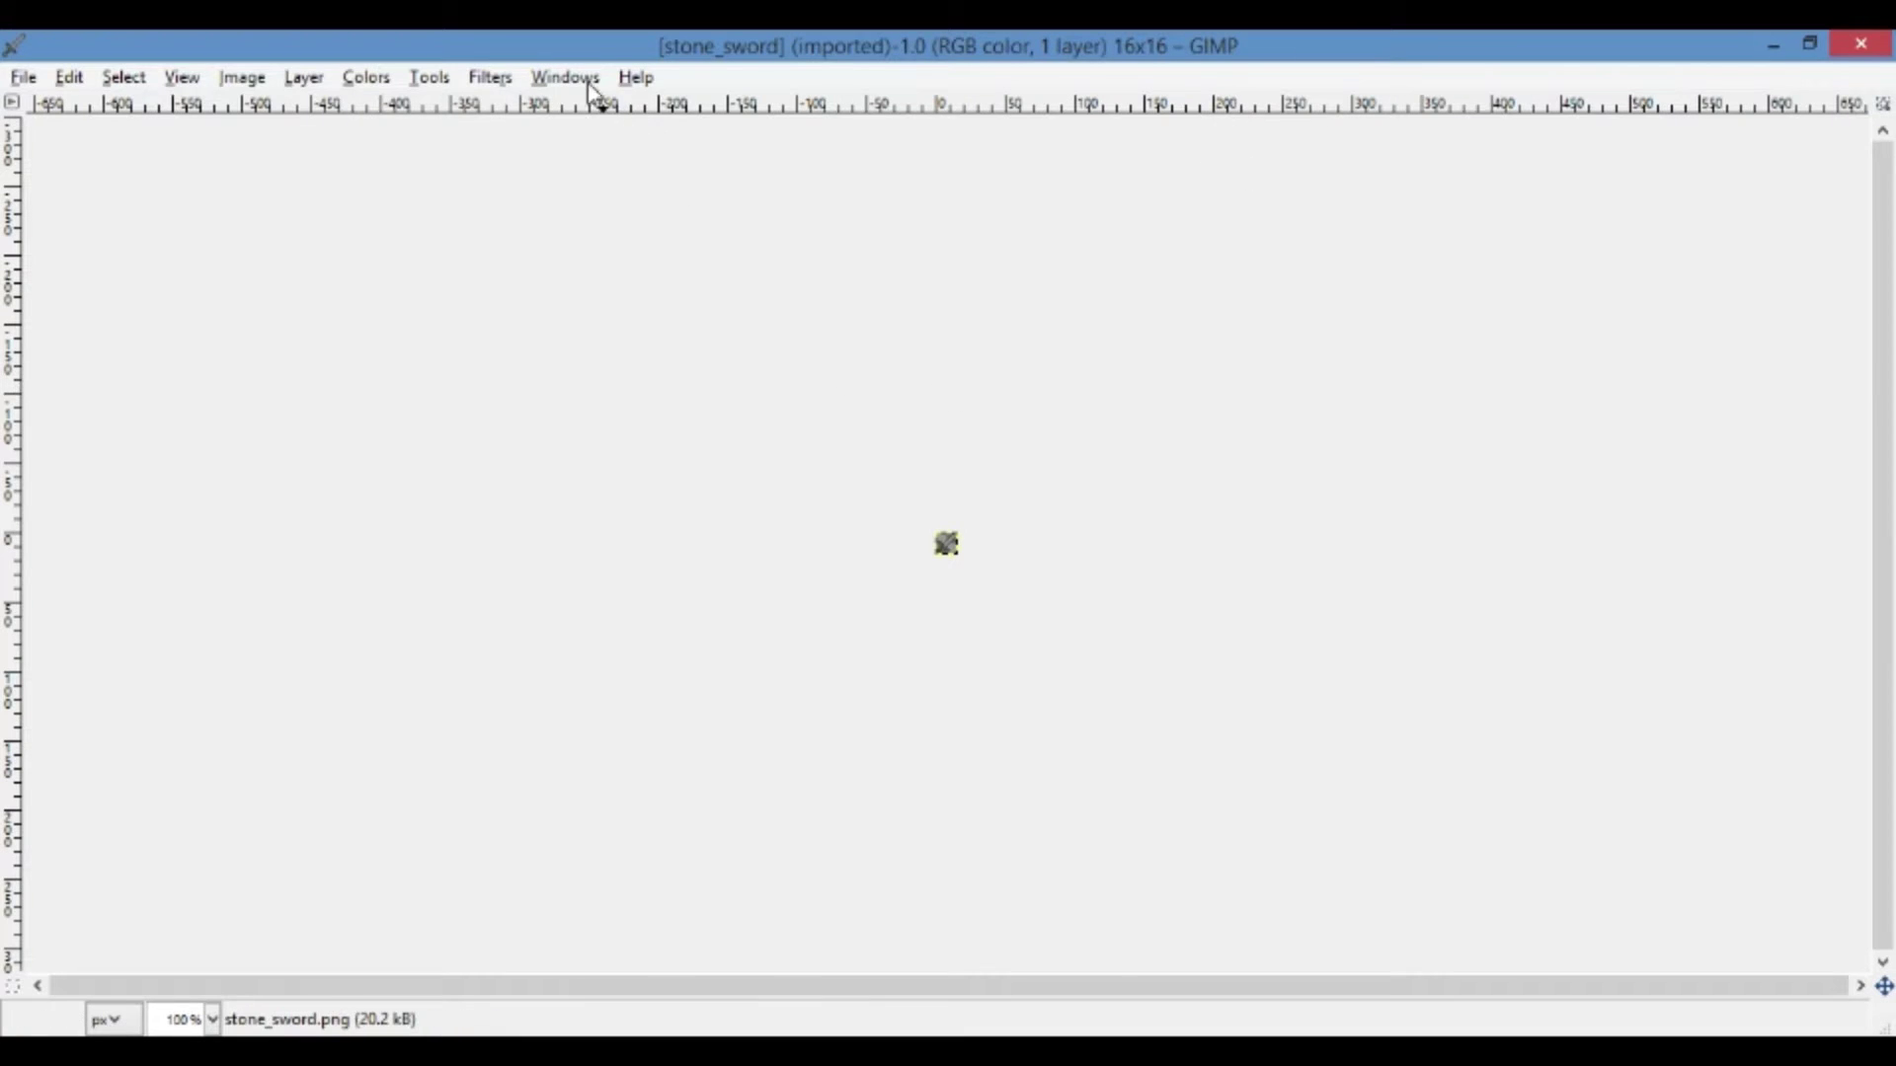
left_click(581, 77)
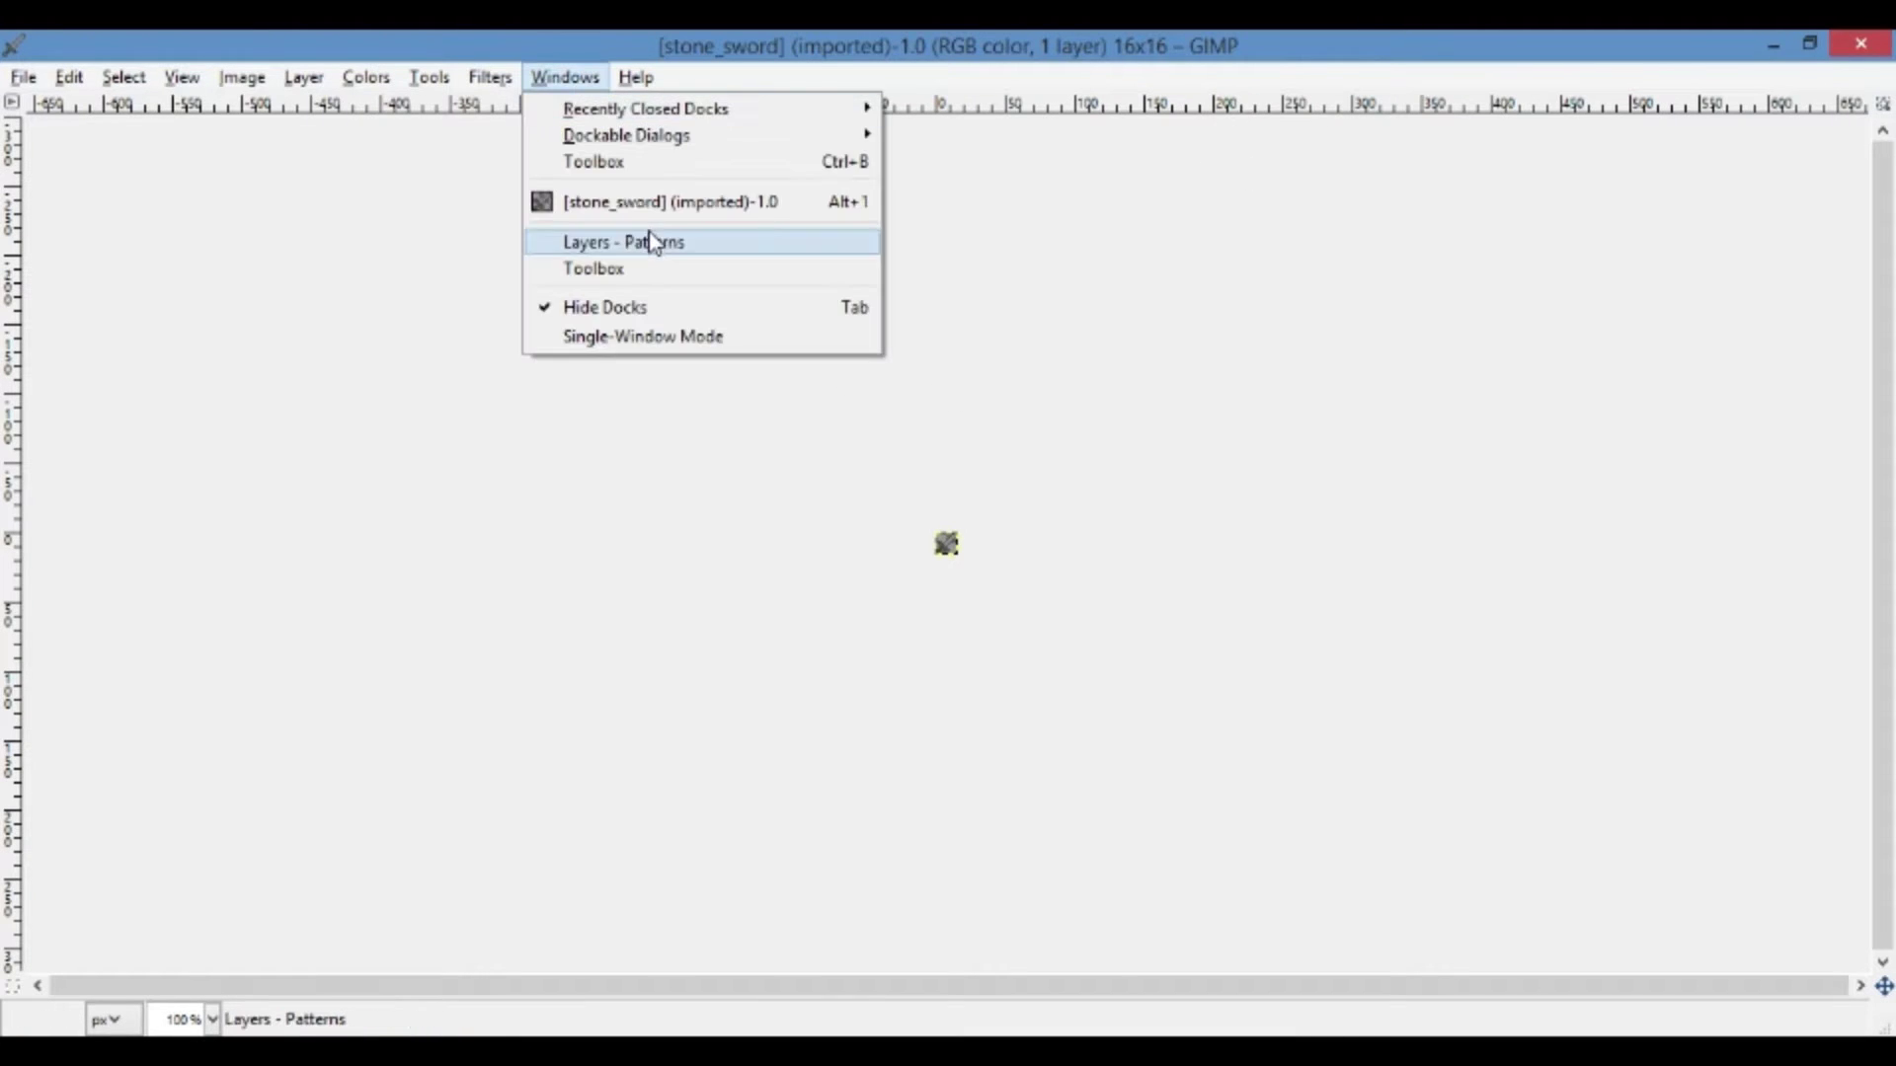
left_click(649, 242)
left_click(565, 77)
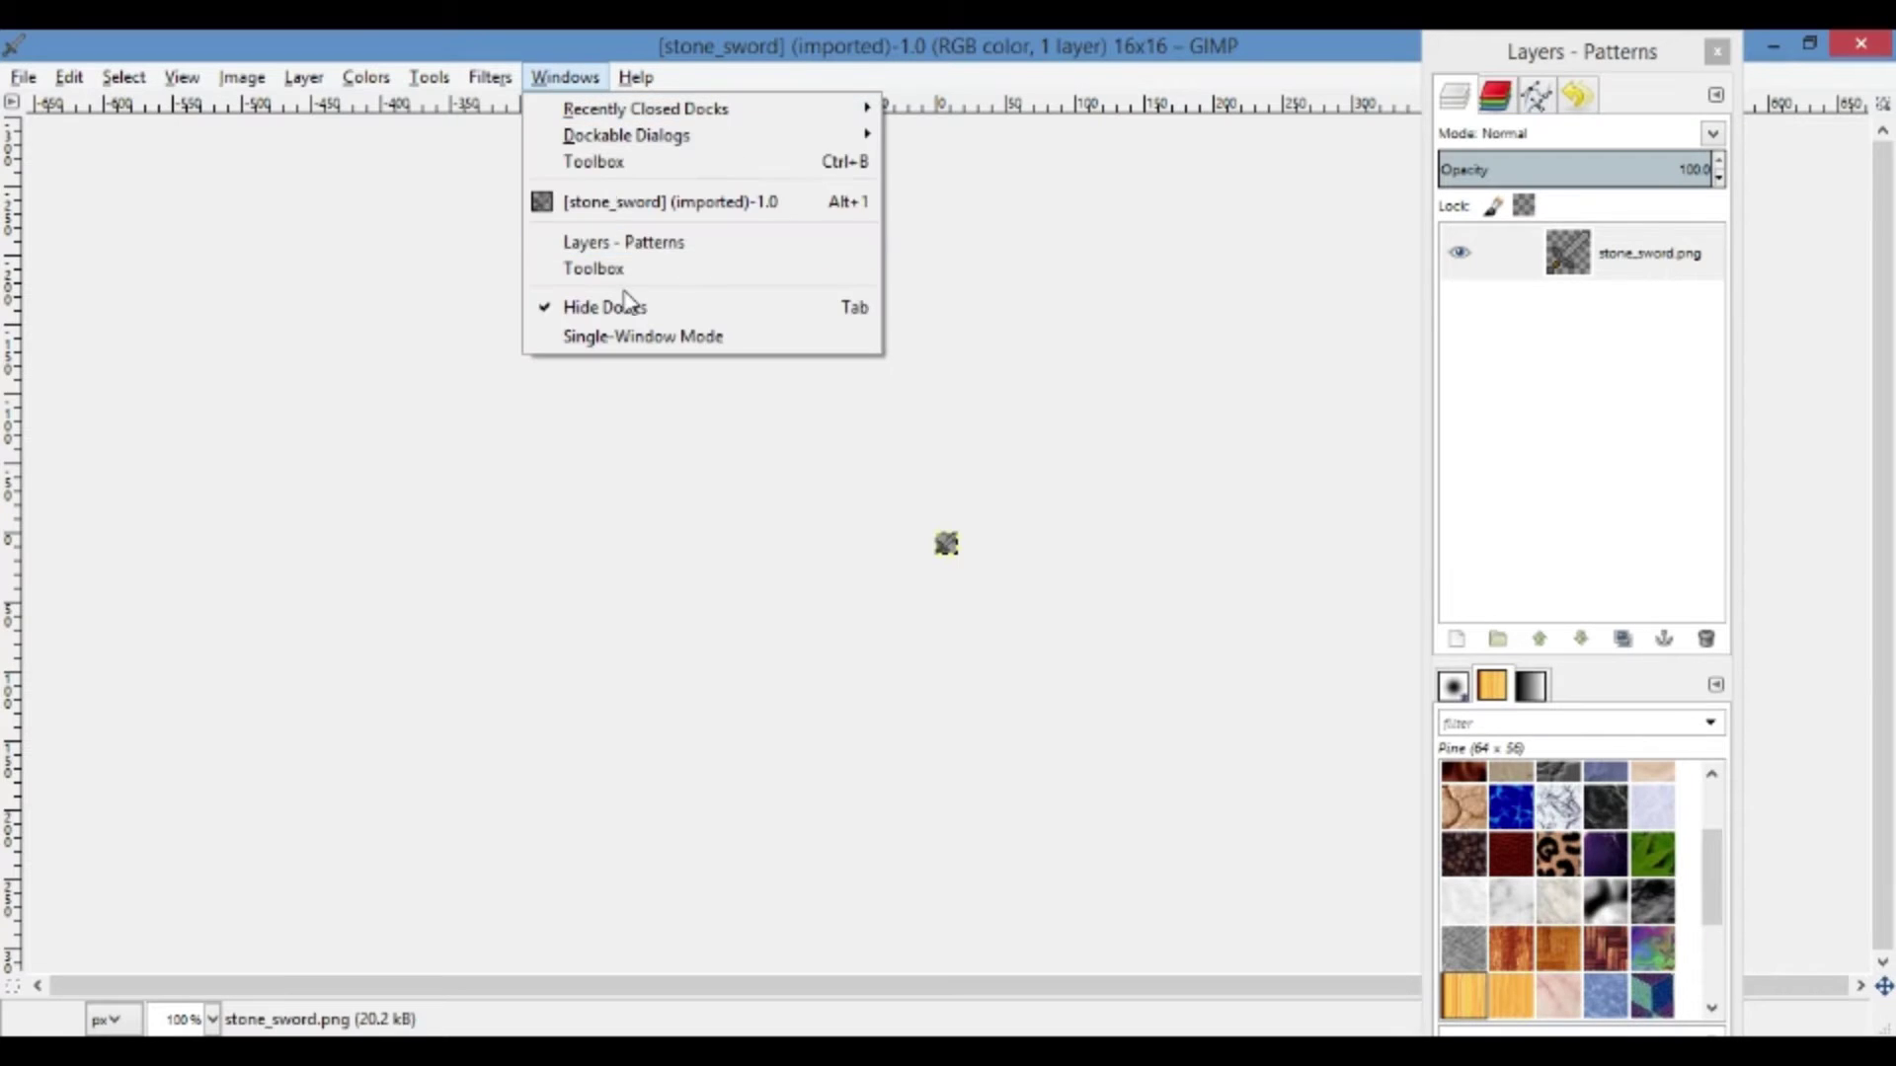
left_click(625, 269)
Zoom well into the sword sprite with the Zoom tool, then switch to the Move tool
left_click(429, 77)
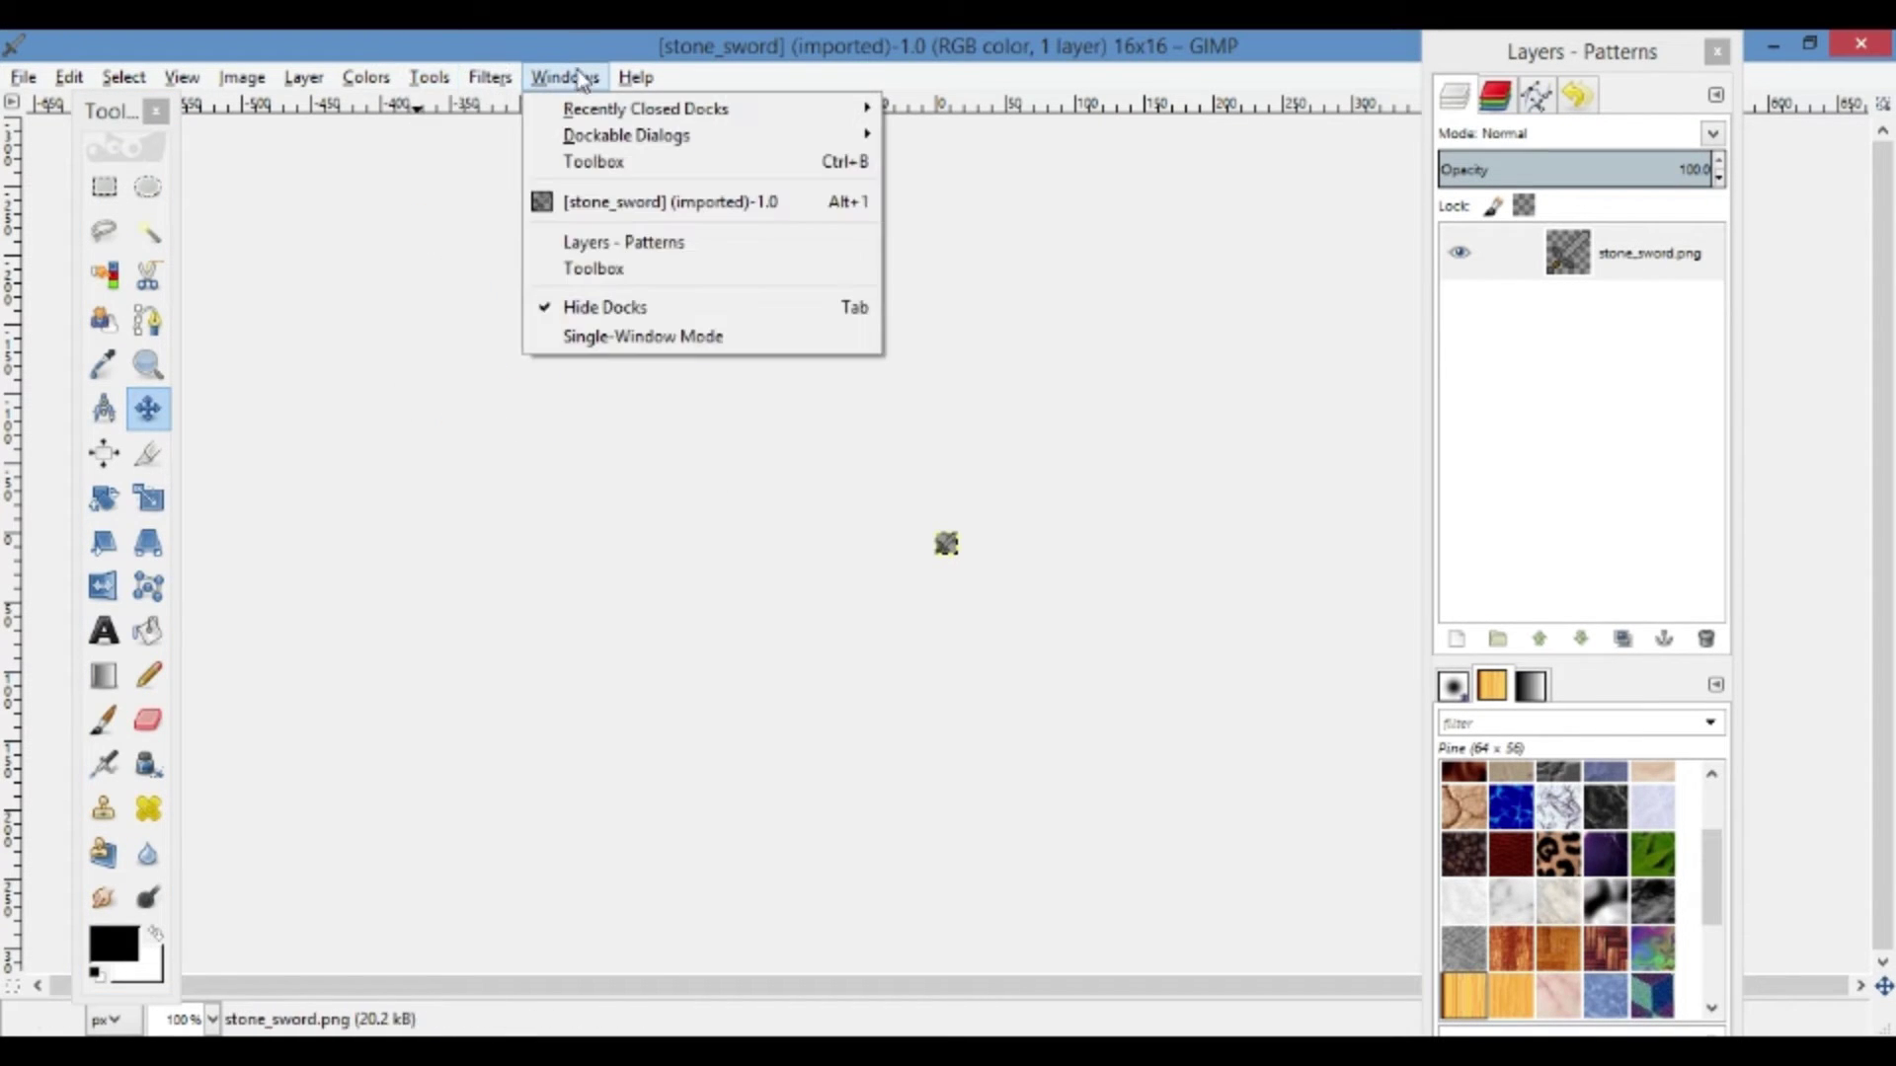
mouse_move(304, 77)
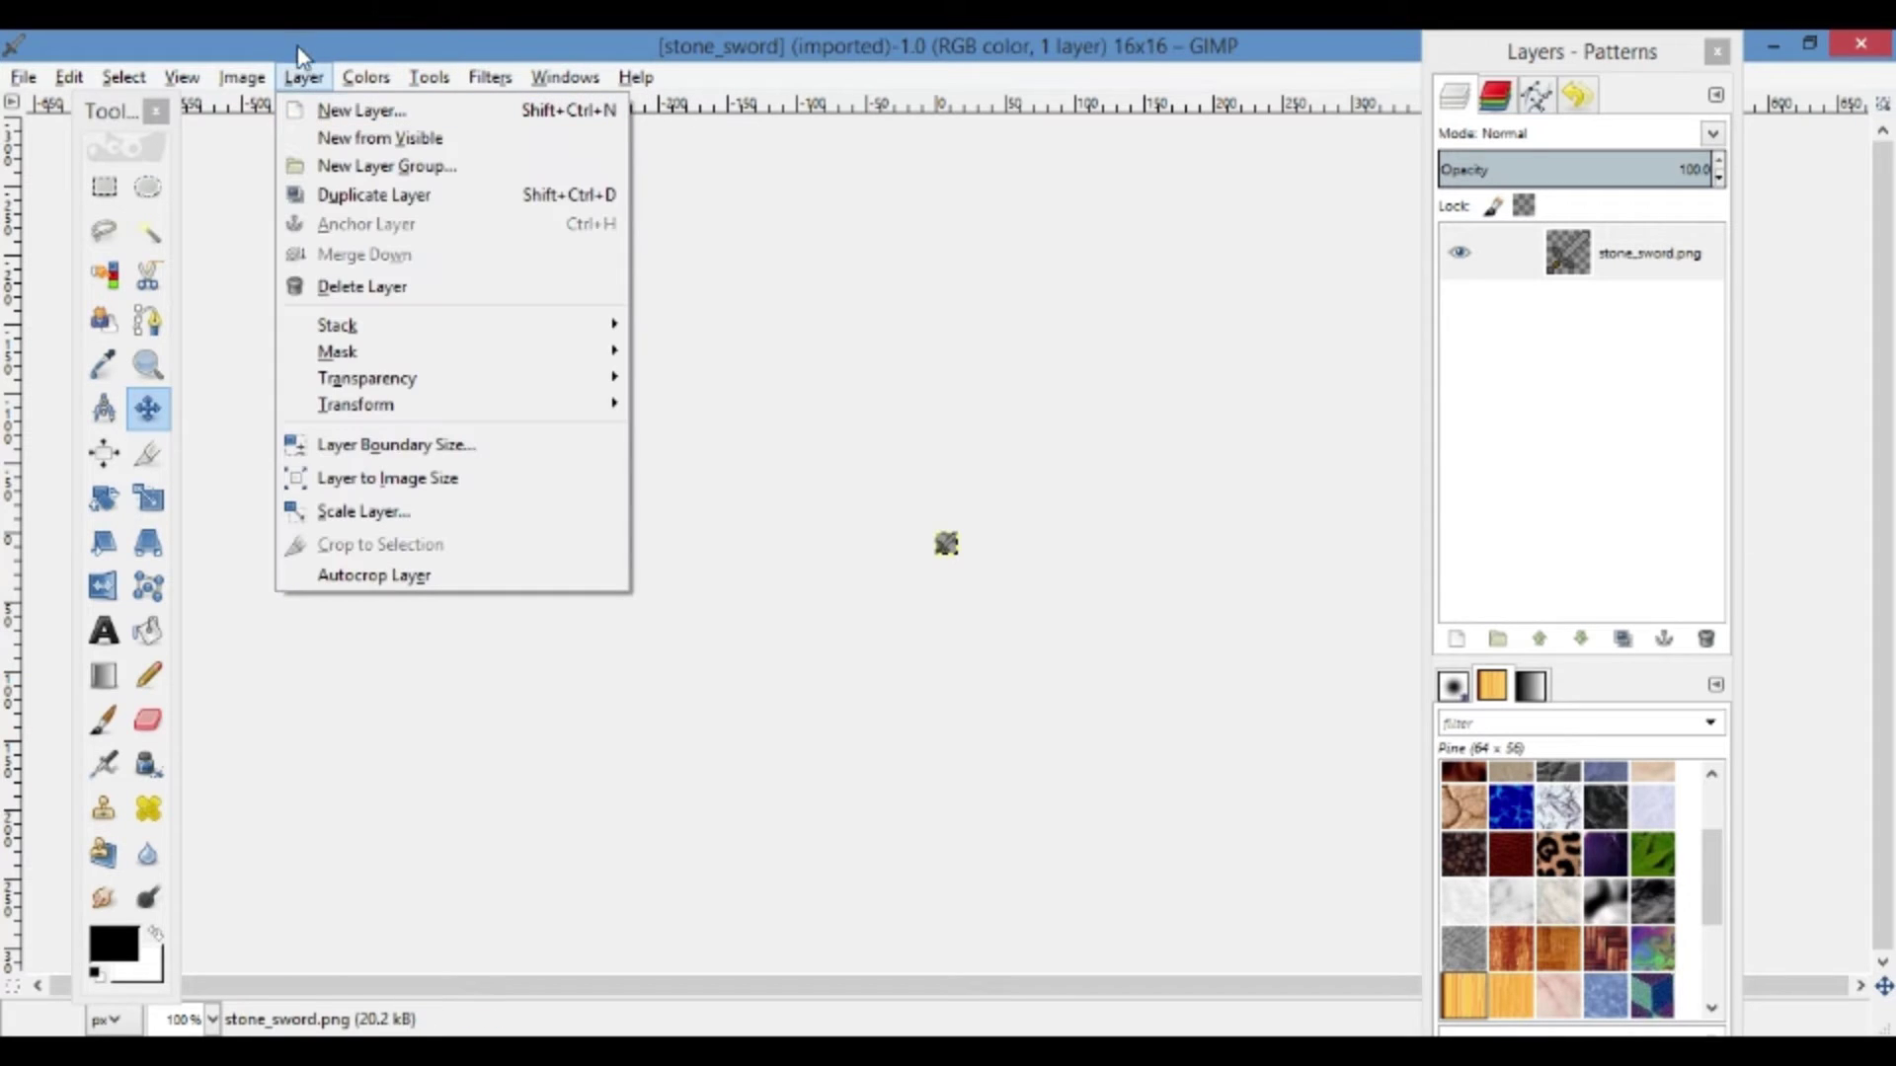
left_click(299, 61)
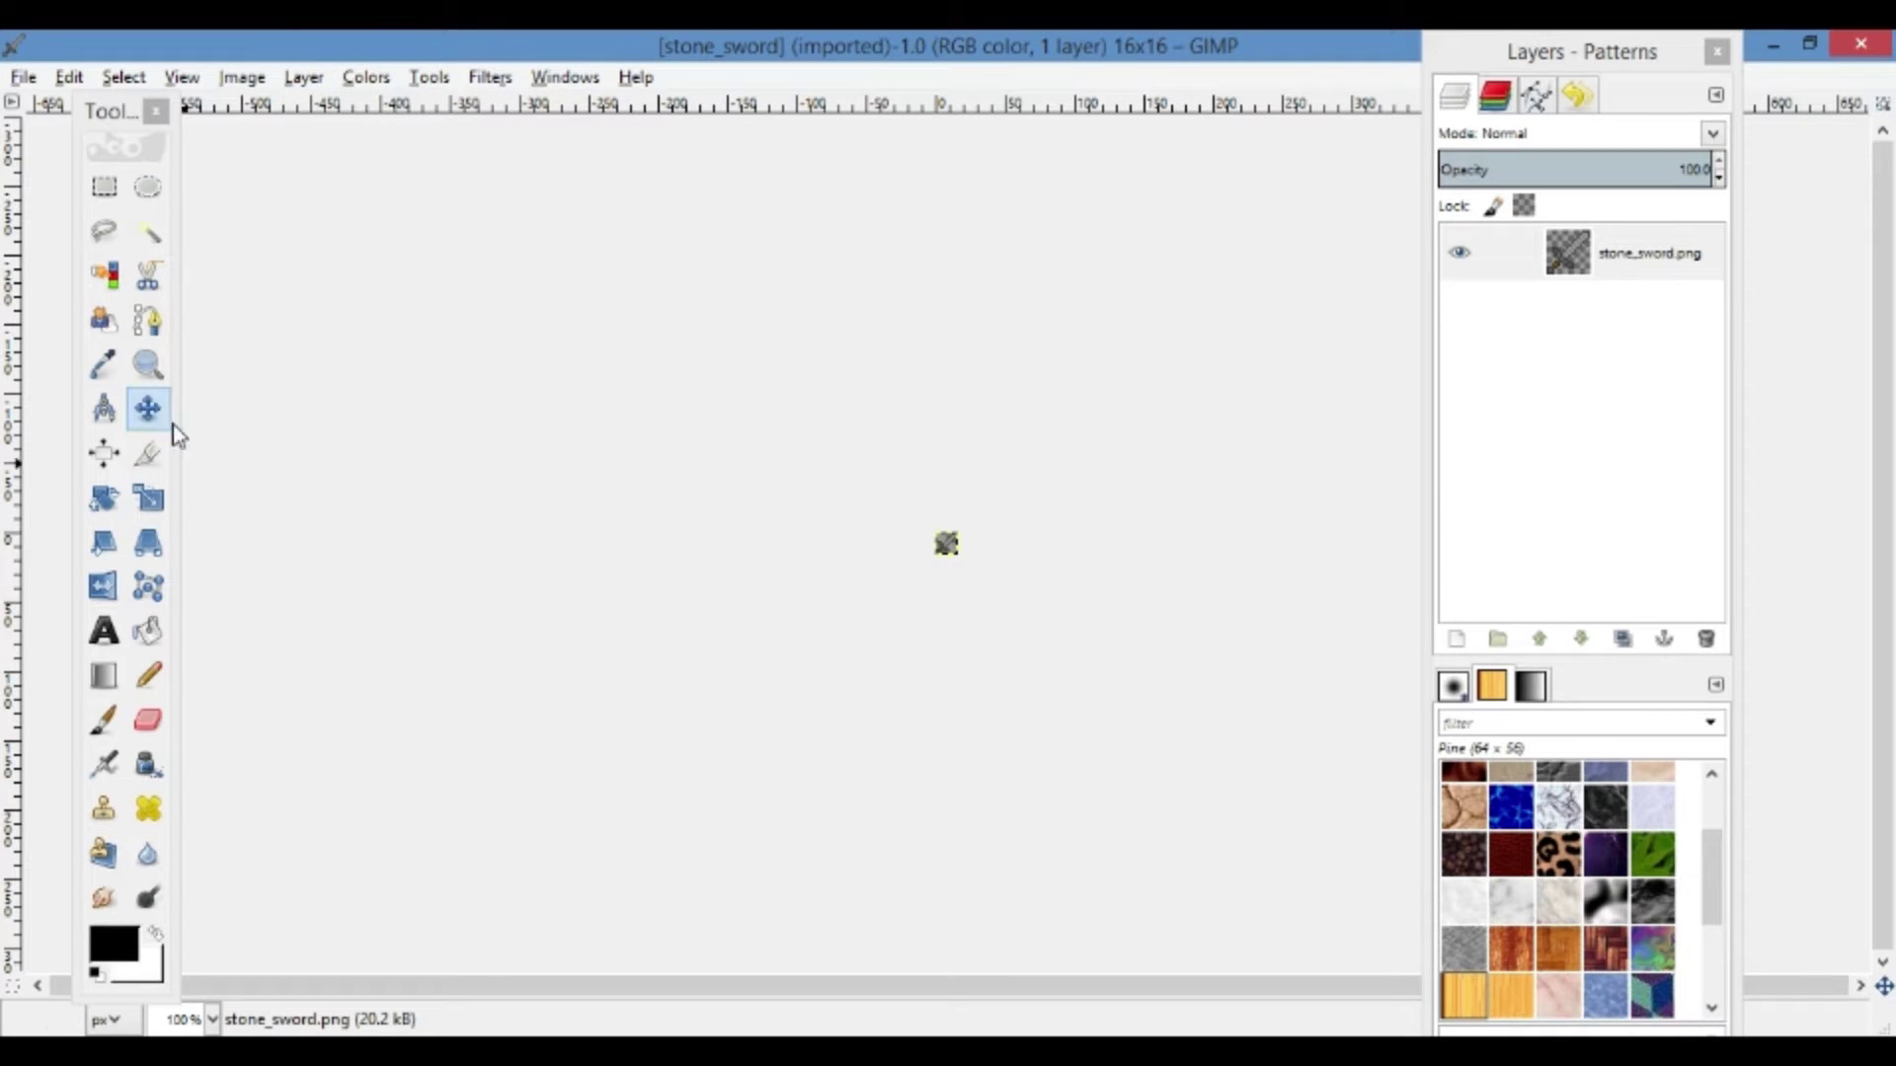
left_click(148, 364)
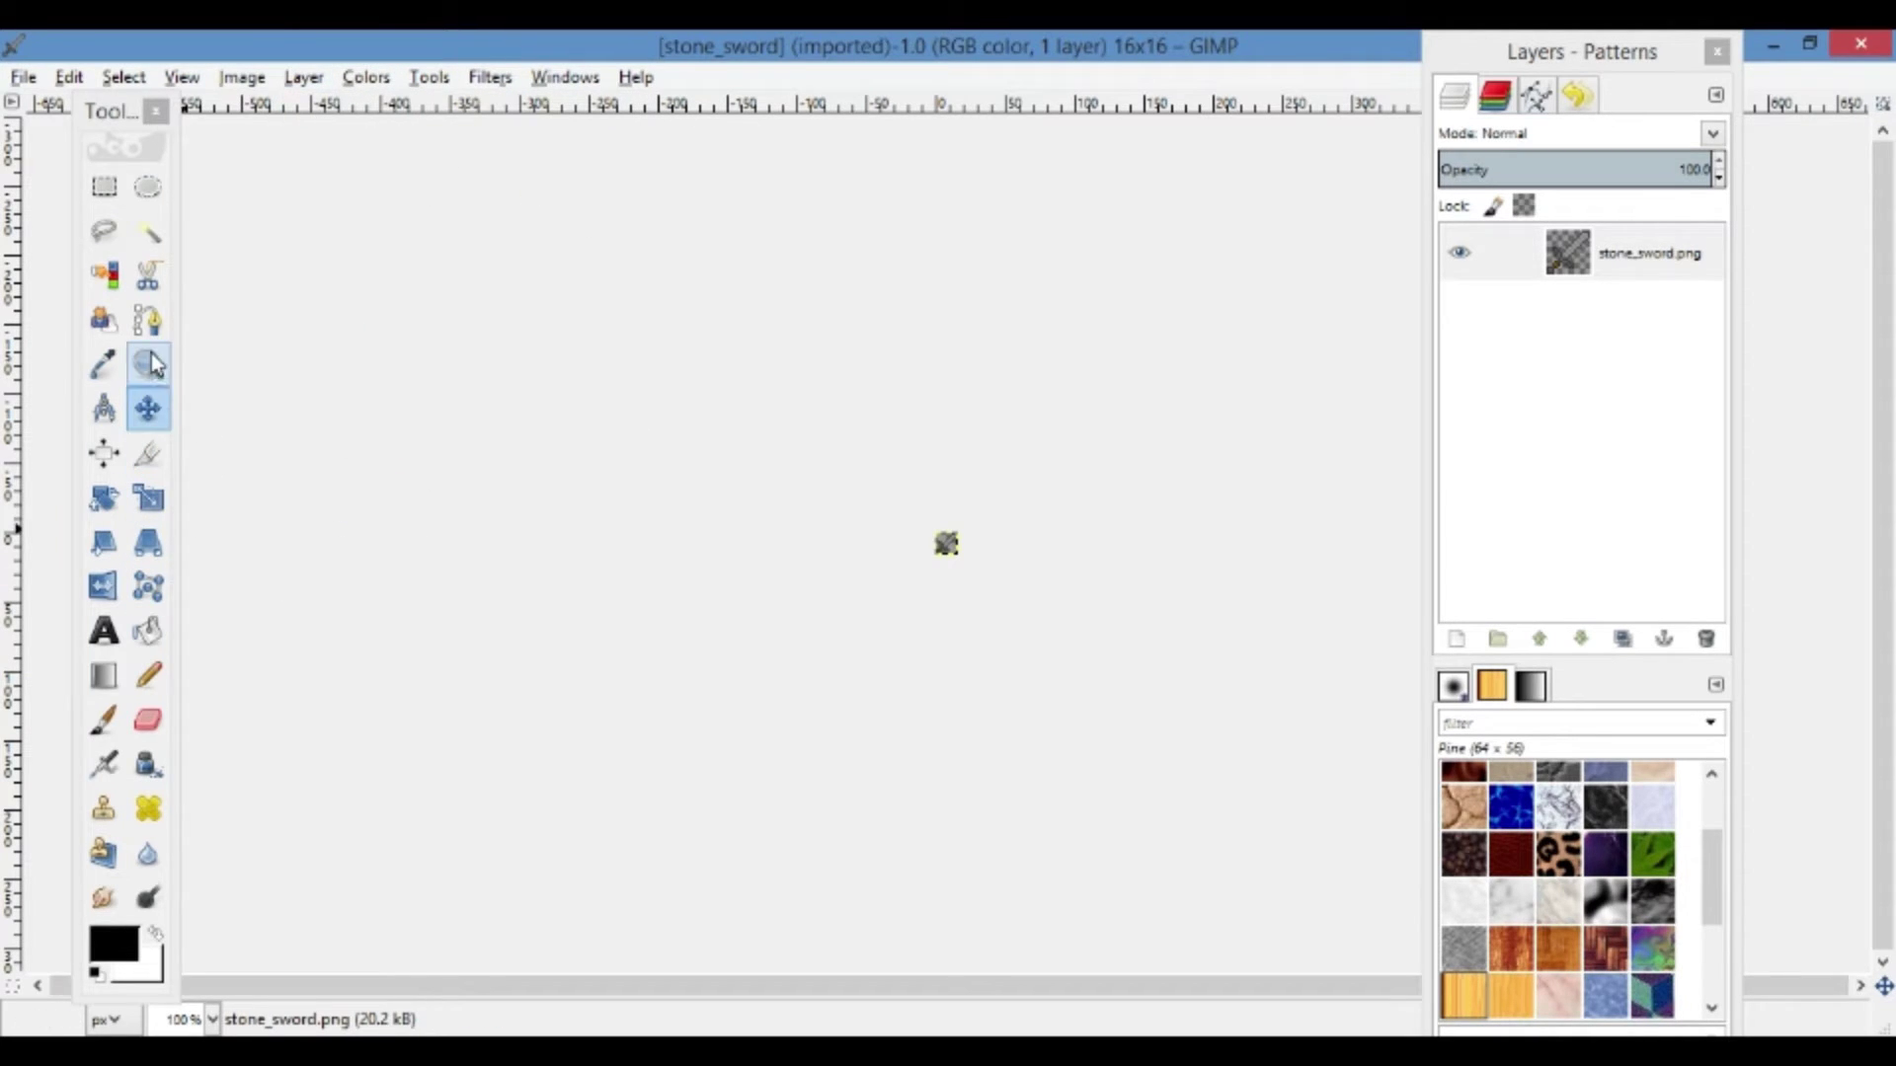
left_click(953, 558)
left_click(952, 553)
left_click(952, 553)
left_click(952, 553)
left_click(952, 553)
left_click(951, 553)
left_click(952, 553)
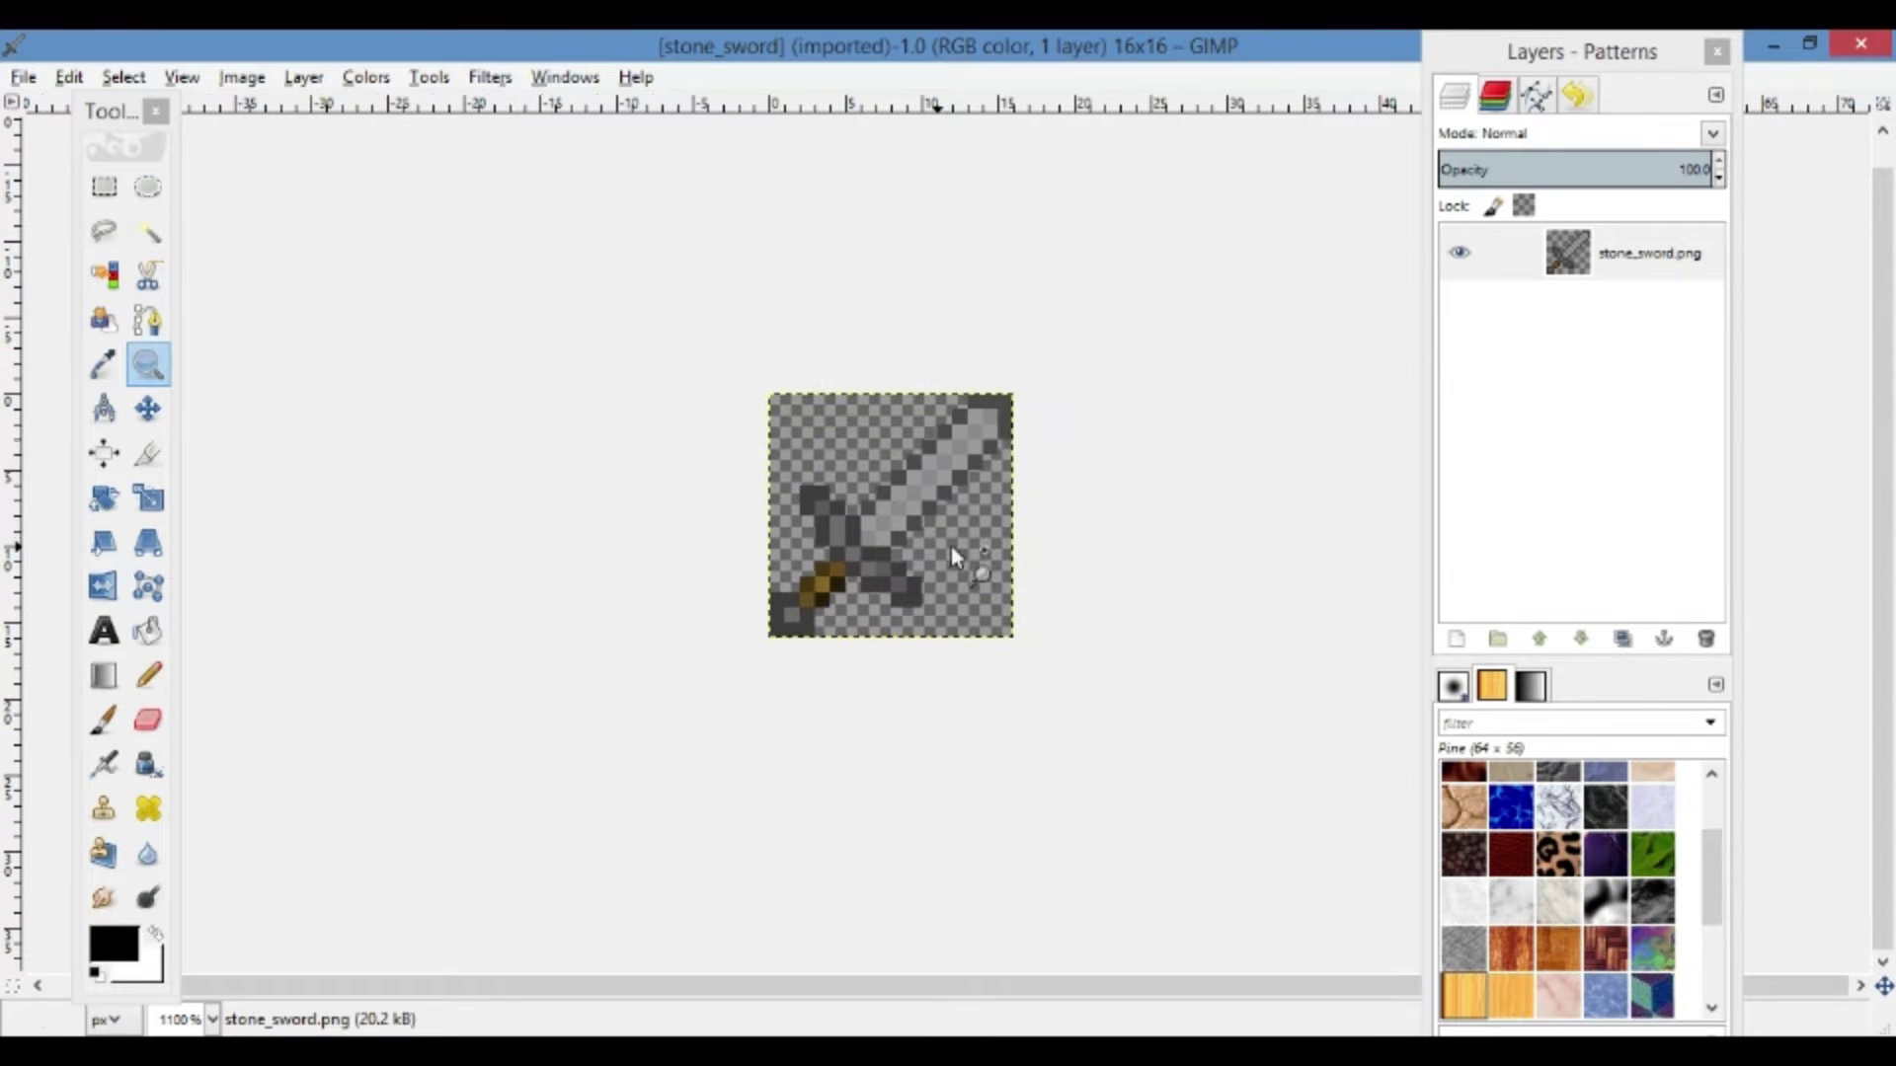
left_click(148, 409)
left_click(885, 504)
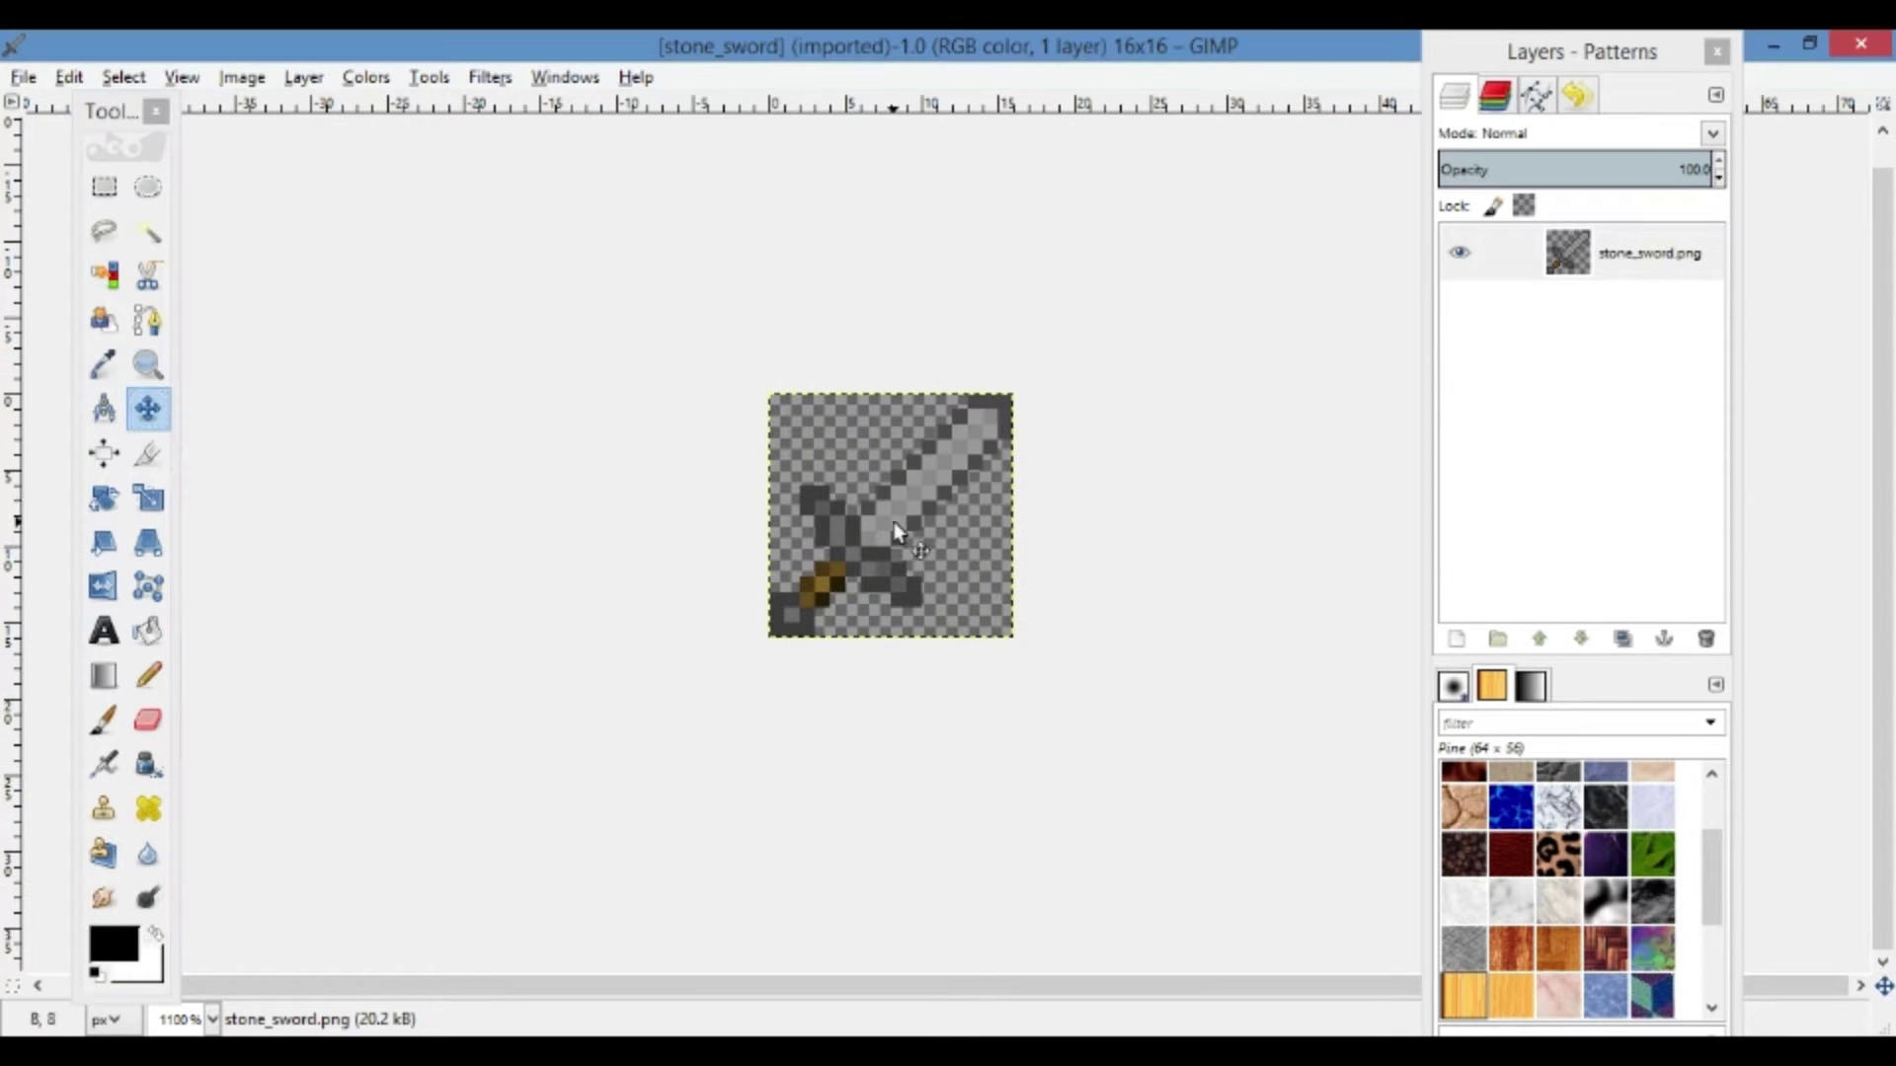
Copy the stone_sword pixels to the clipboard with Edit > Copy
right_click(894, 524)
mouse_move(950, 585)
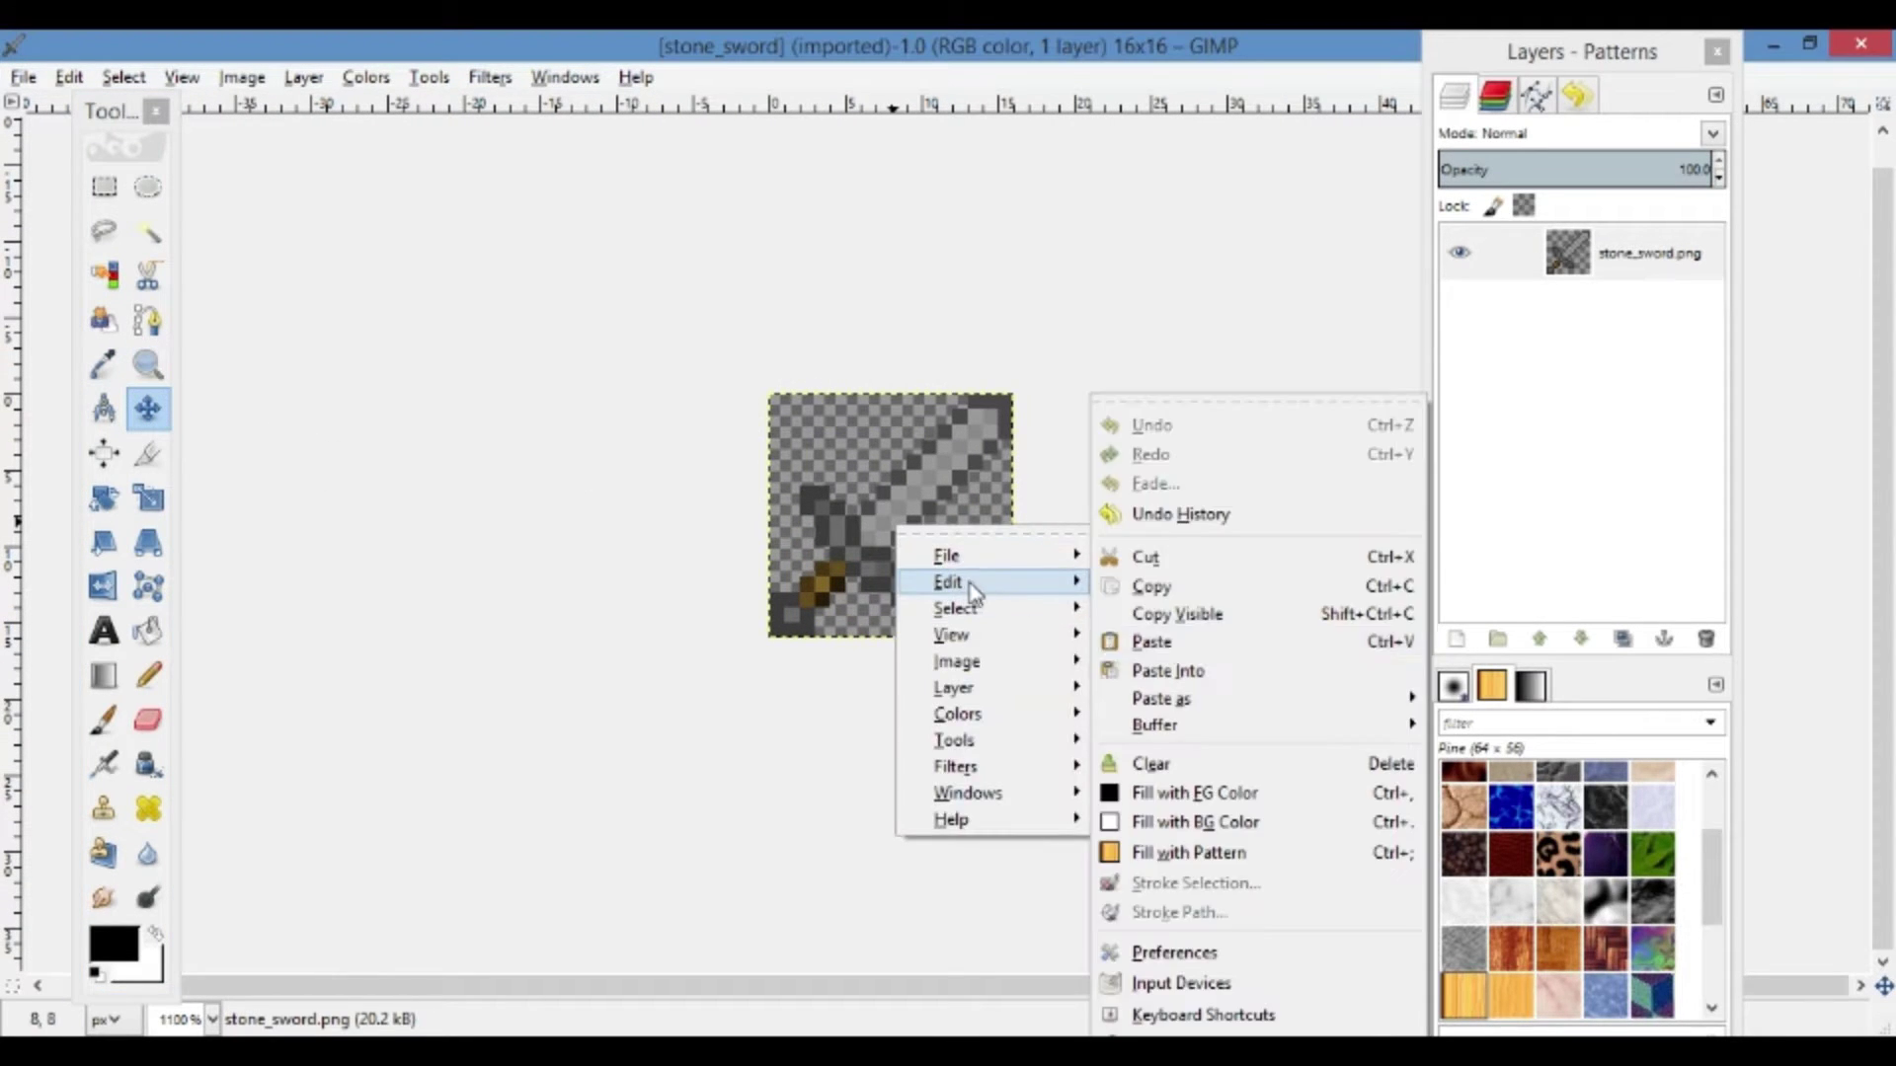
left_click(1149, 584)
Create a new blank image 16 wide and 64 high
left_click(22, 77)
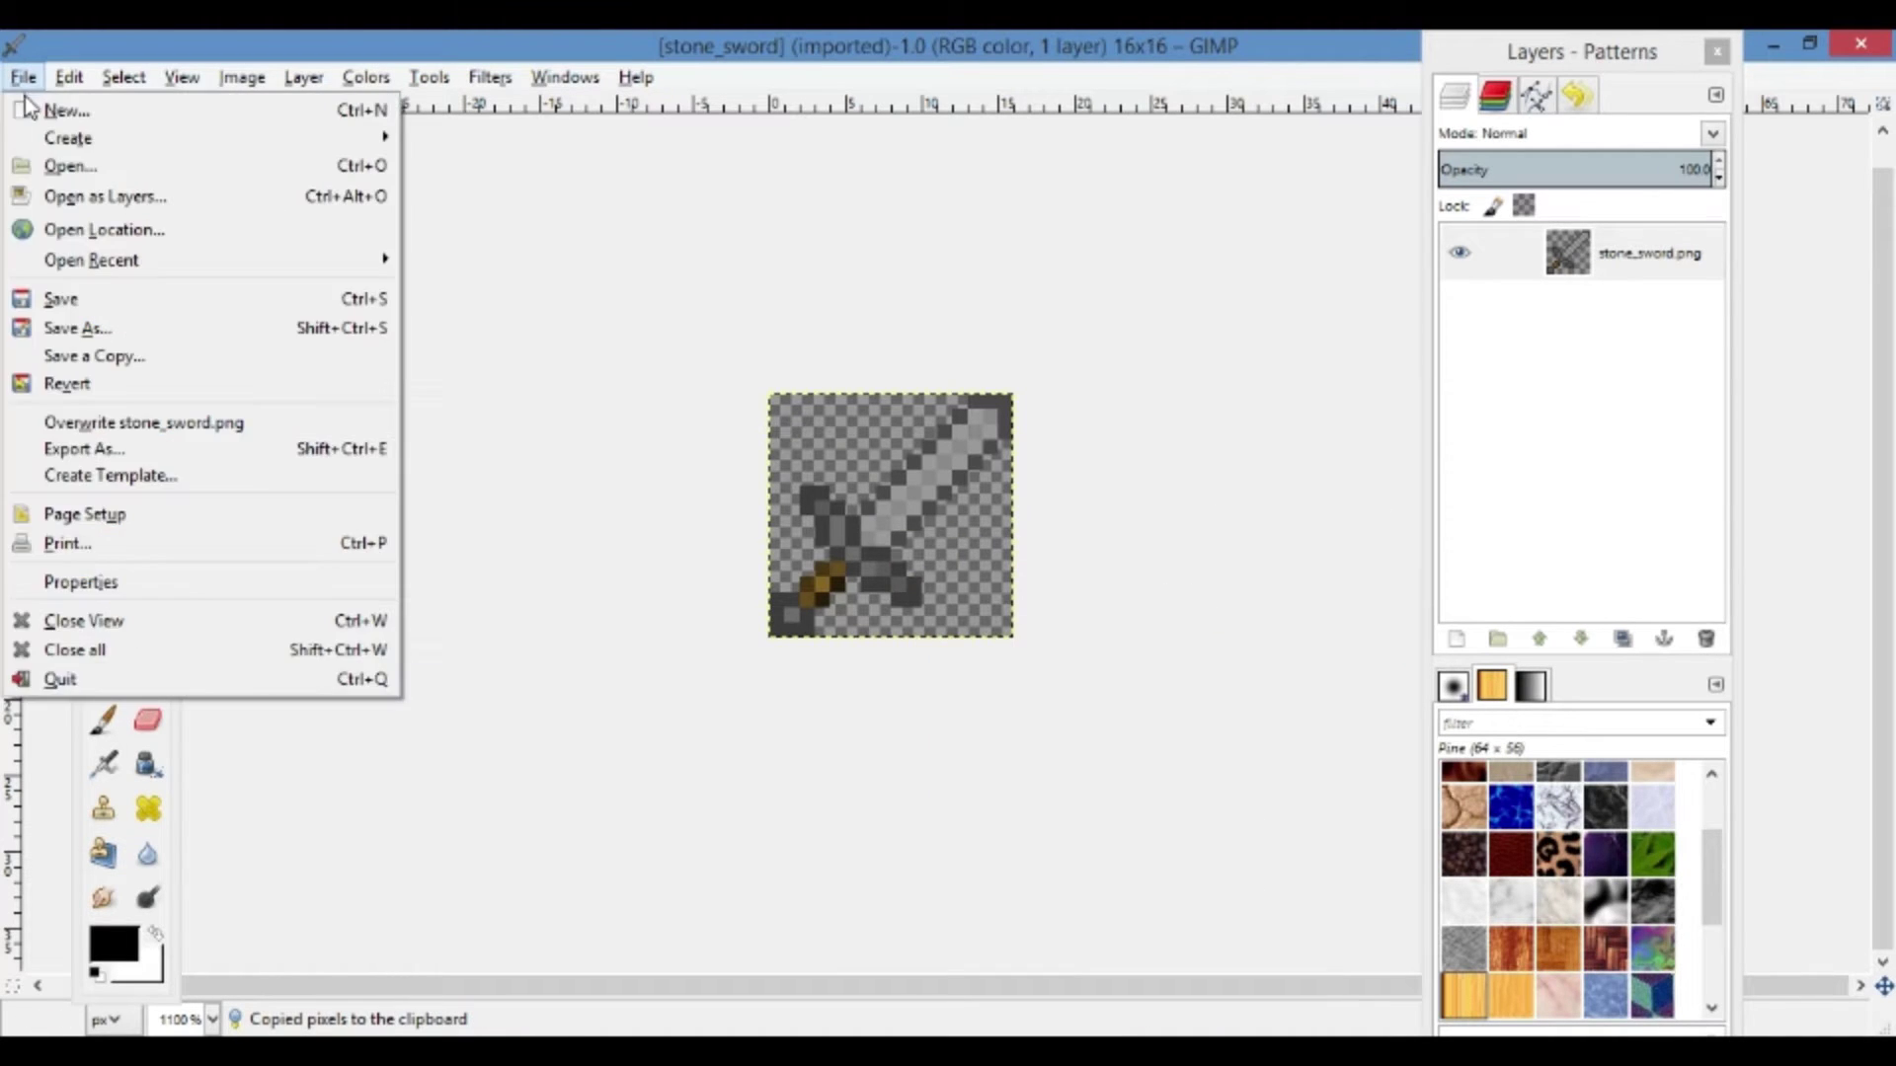
left_click(32, 109)
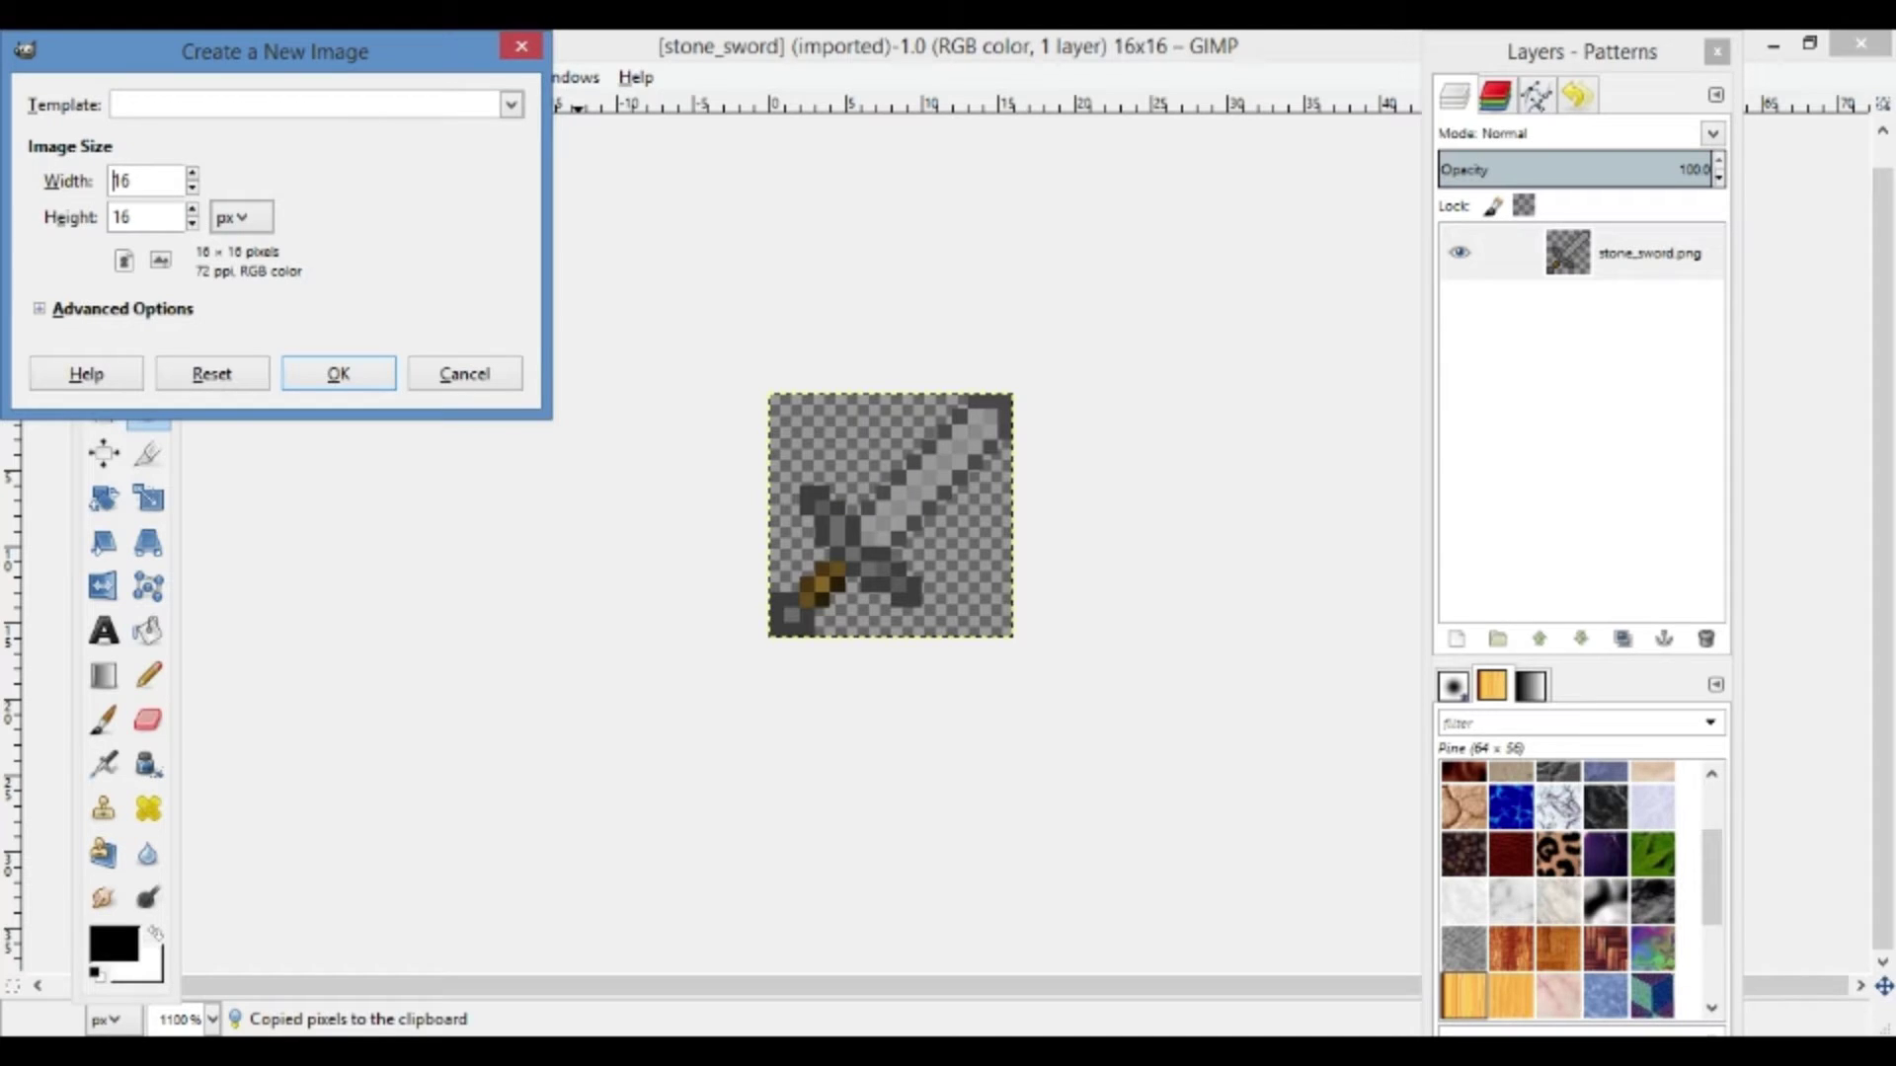
left_click(191, 211)
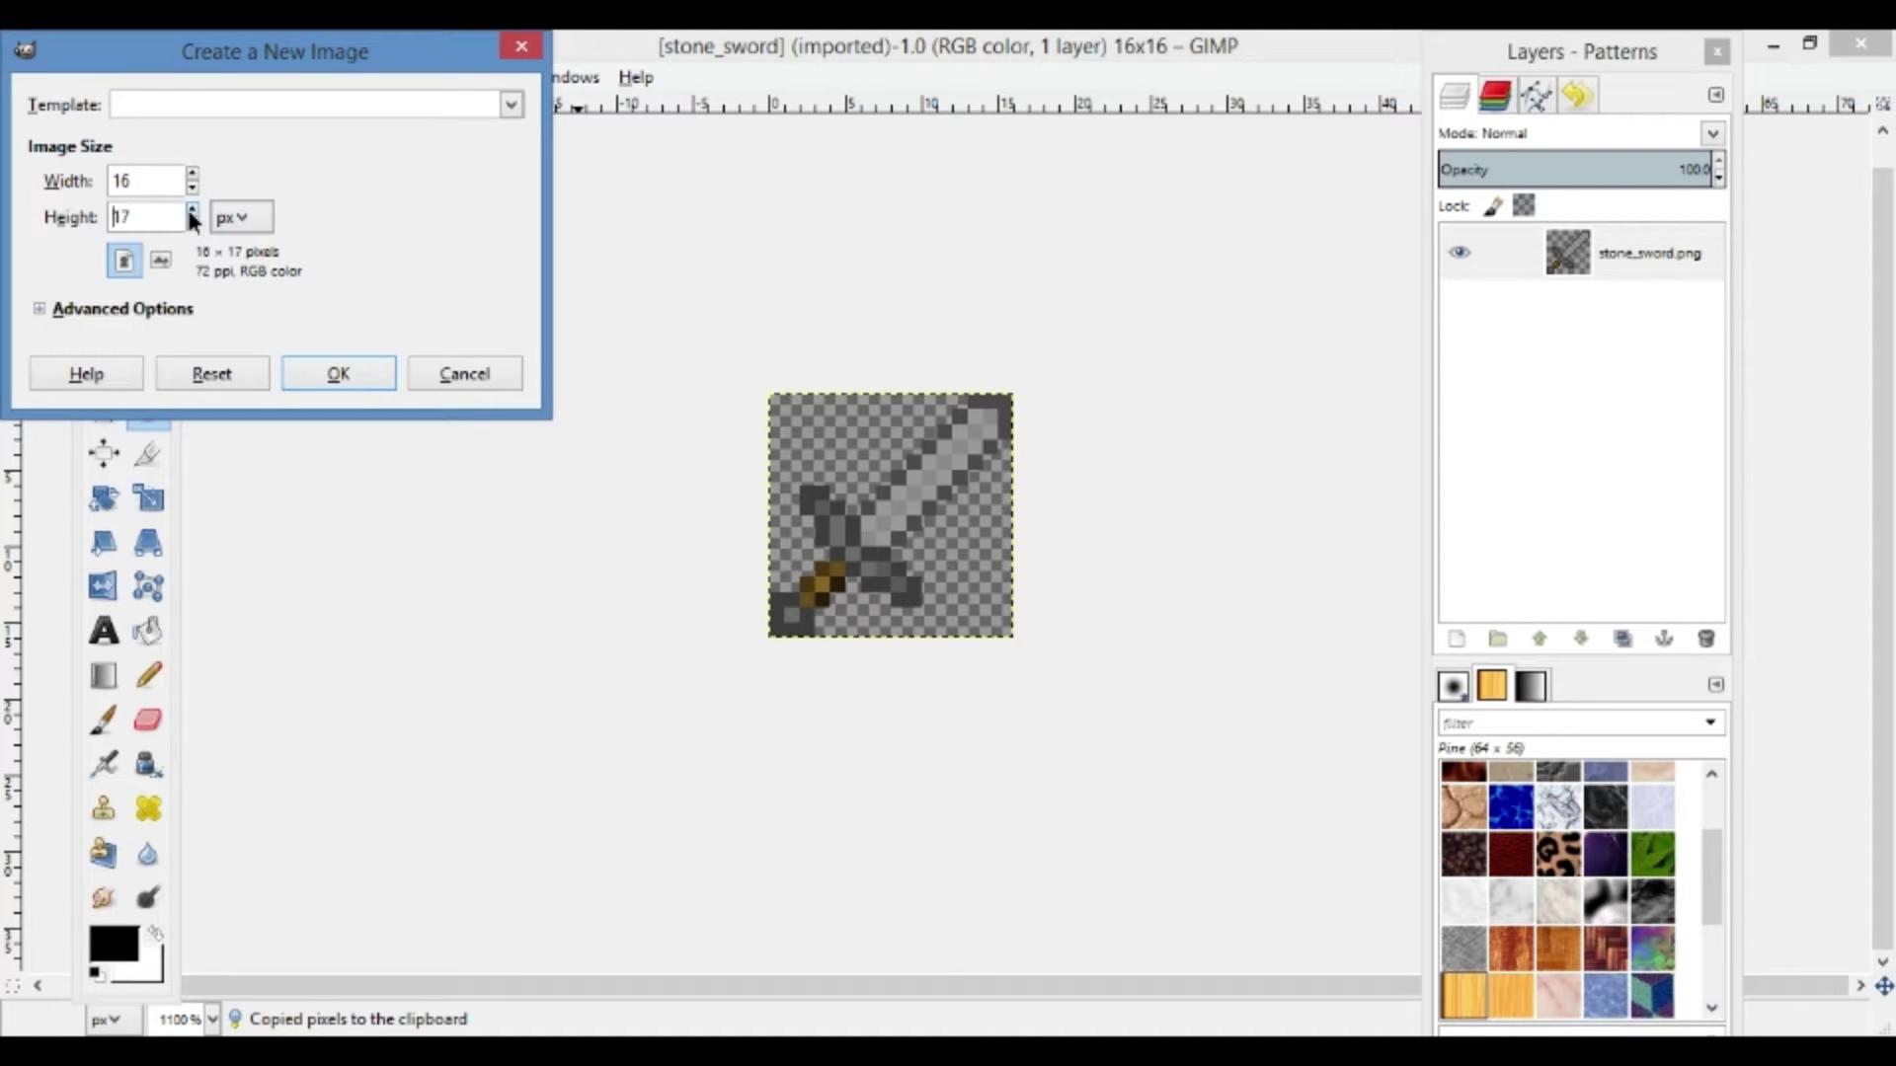
left_click(192, 223)
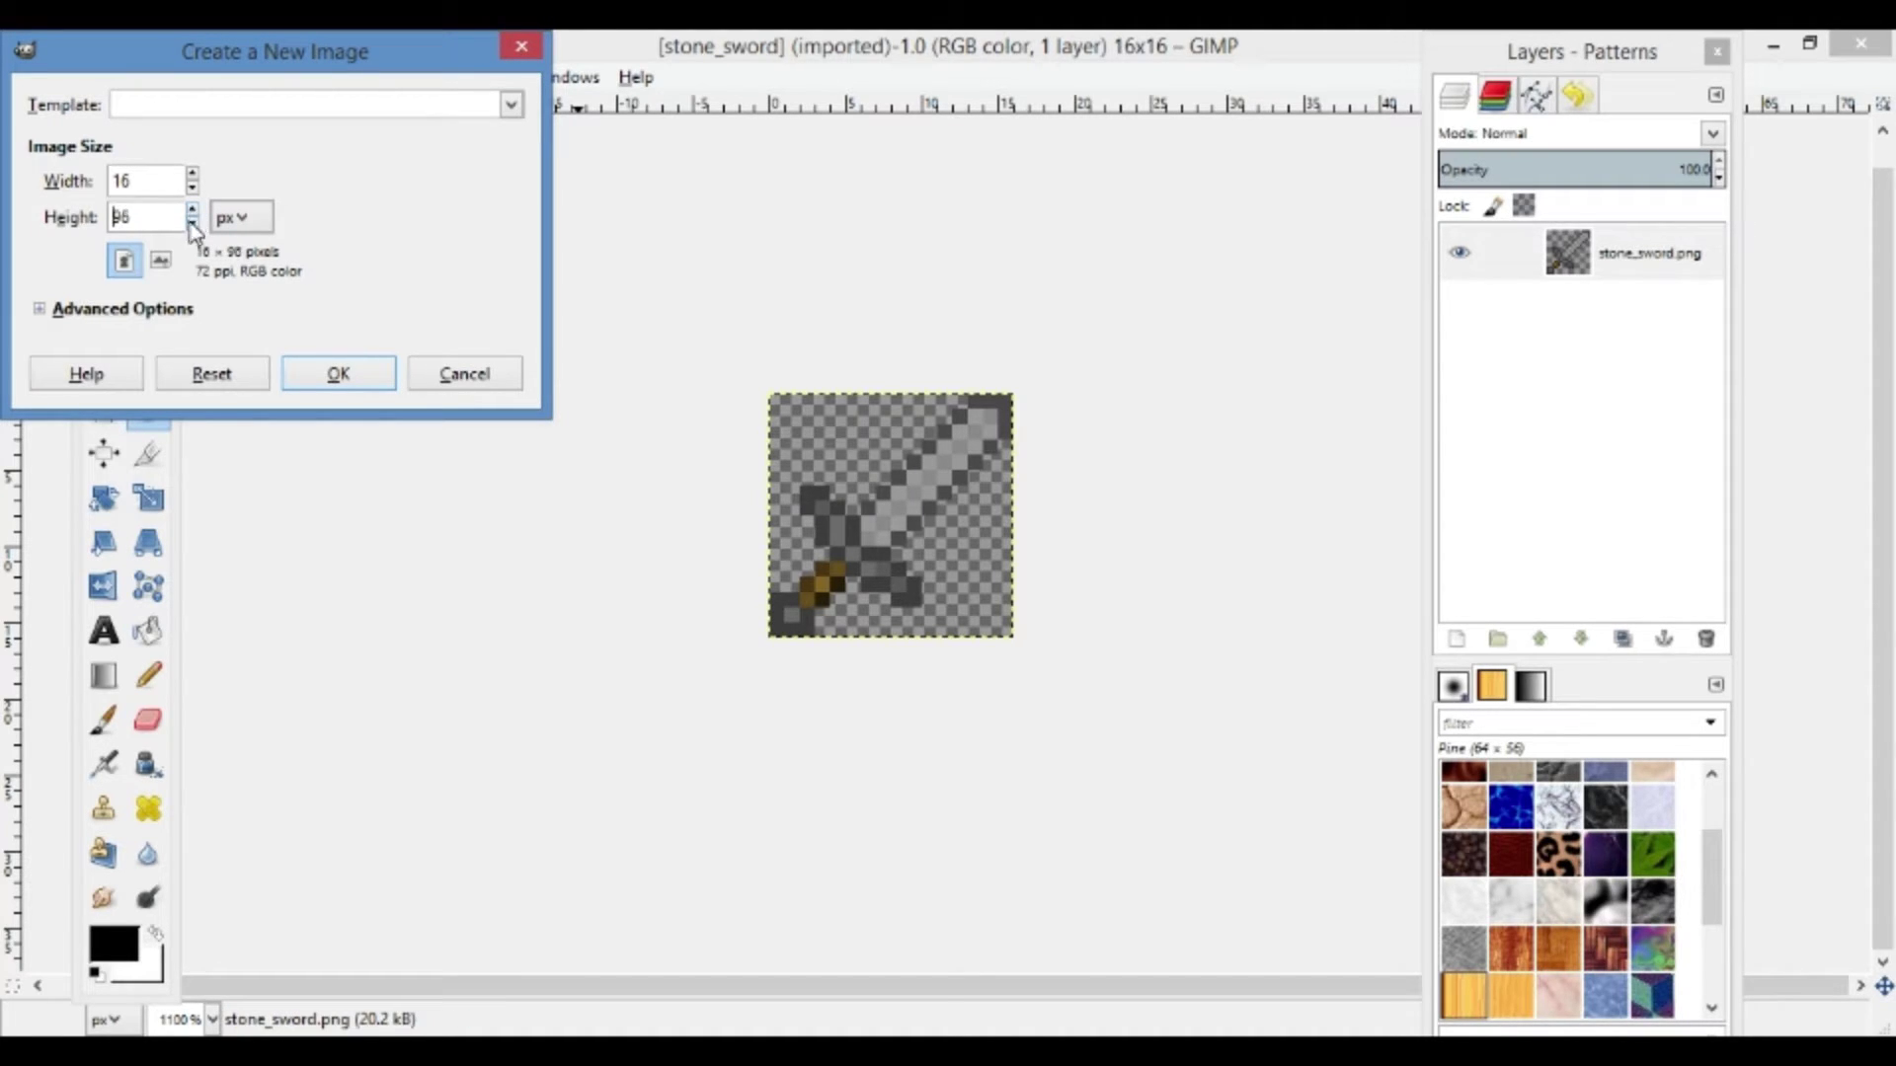
left_click(347, 373)
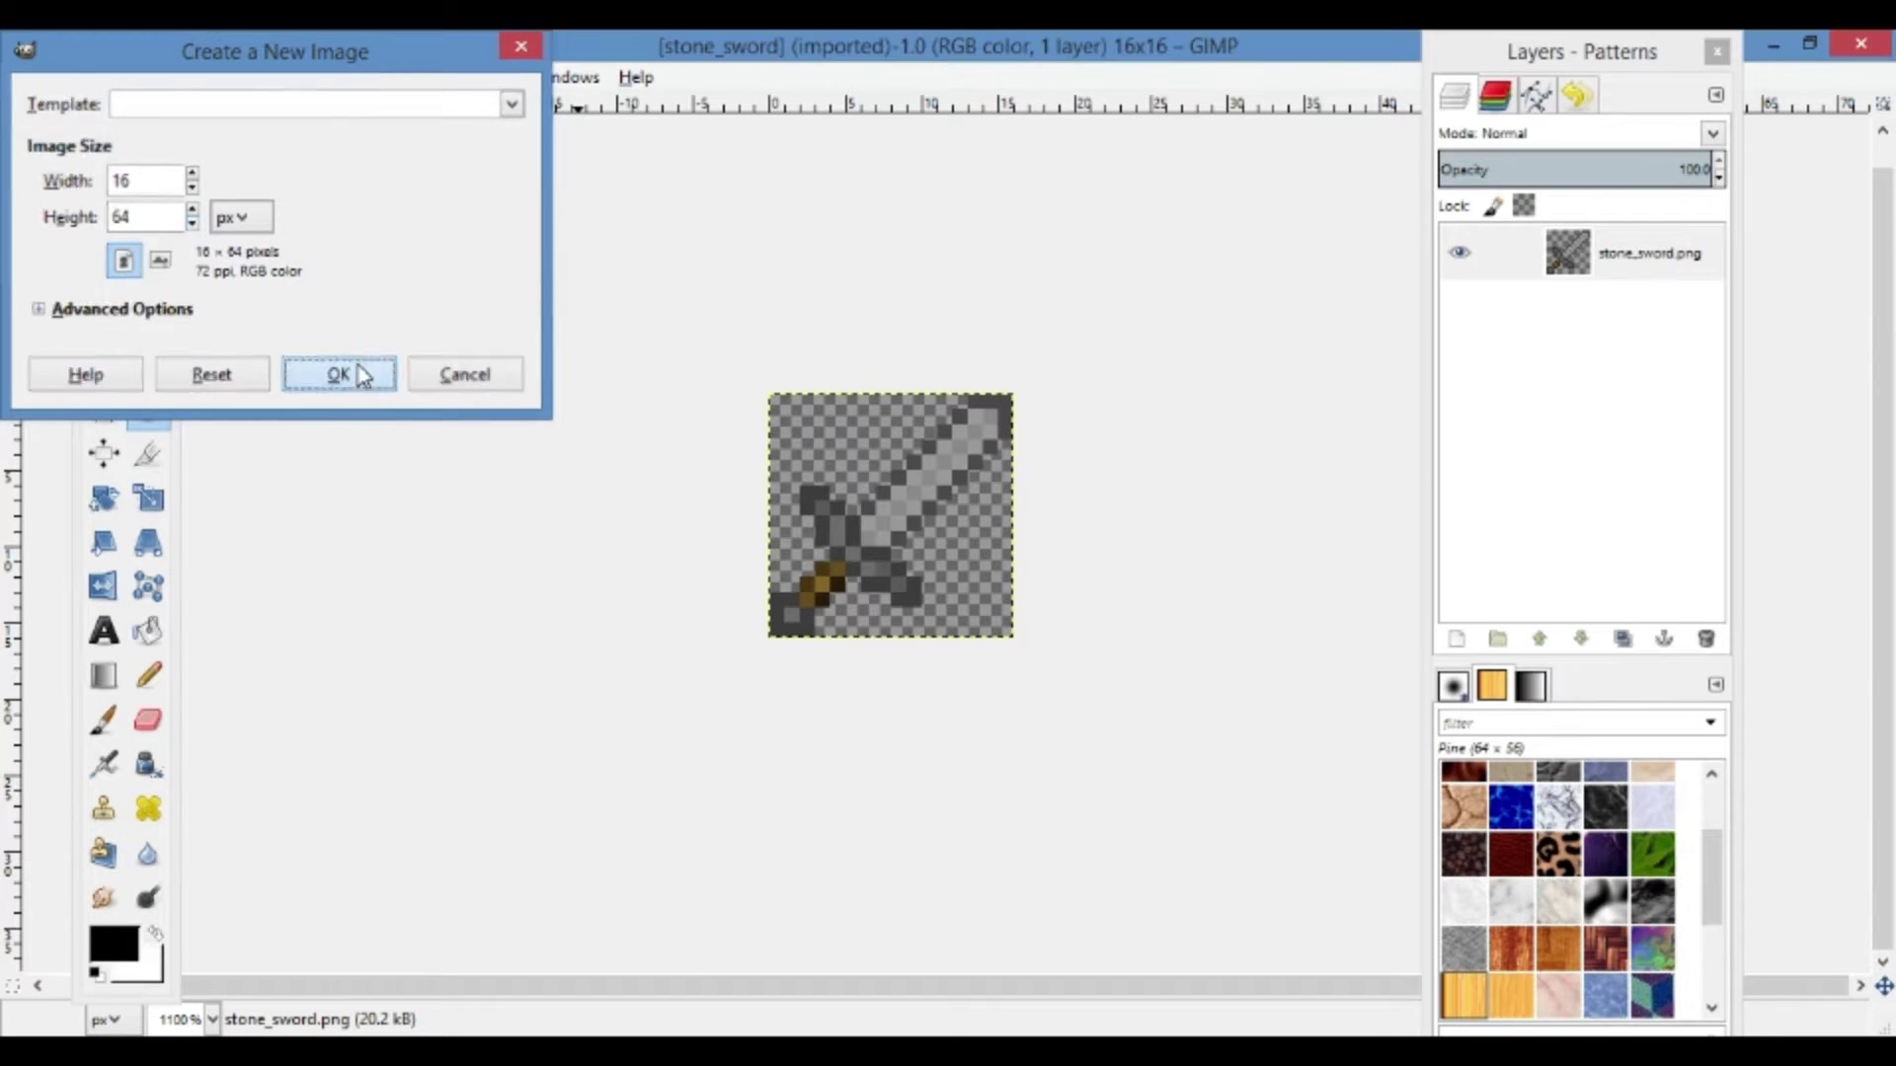
Enlarge the new 16x64 image window and zoom well into it
left_click(812, 263)
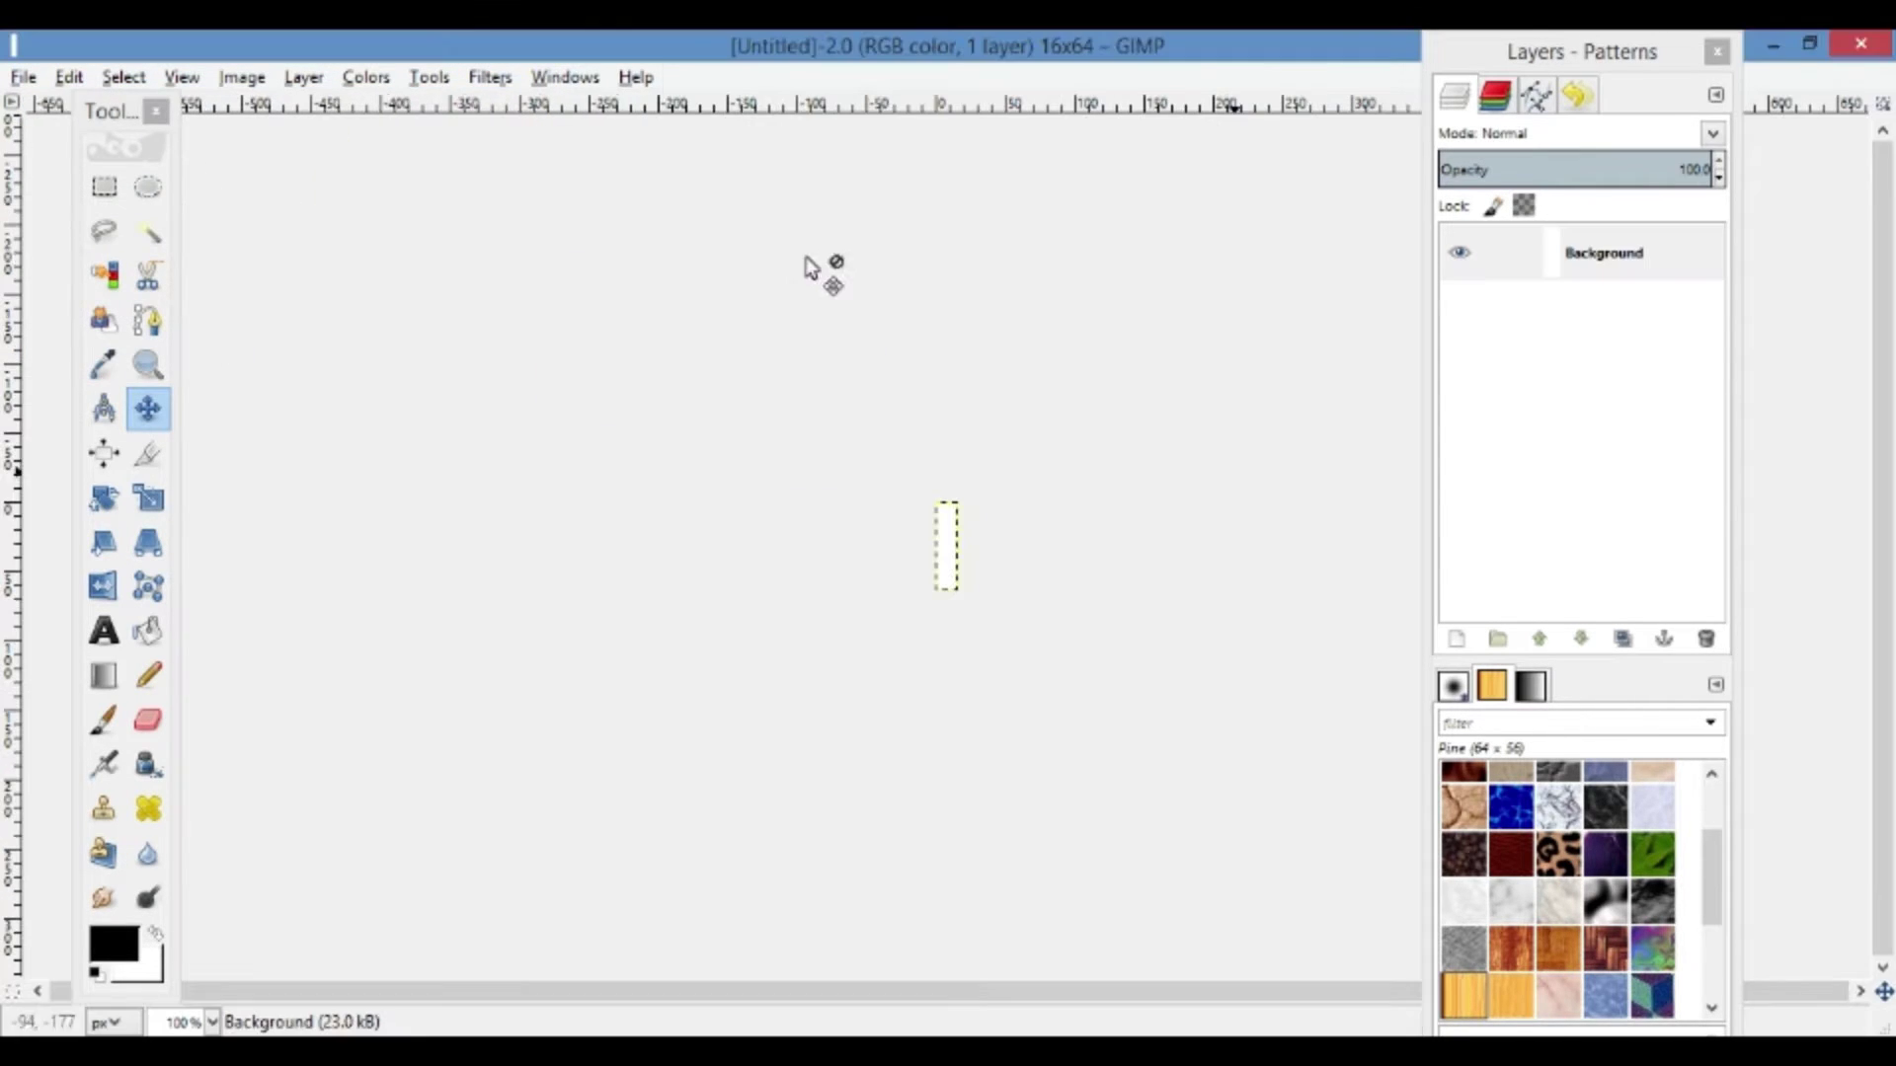
left_click(148, 365)
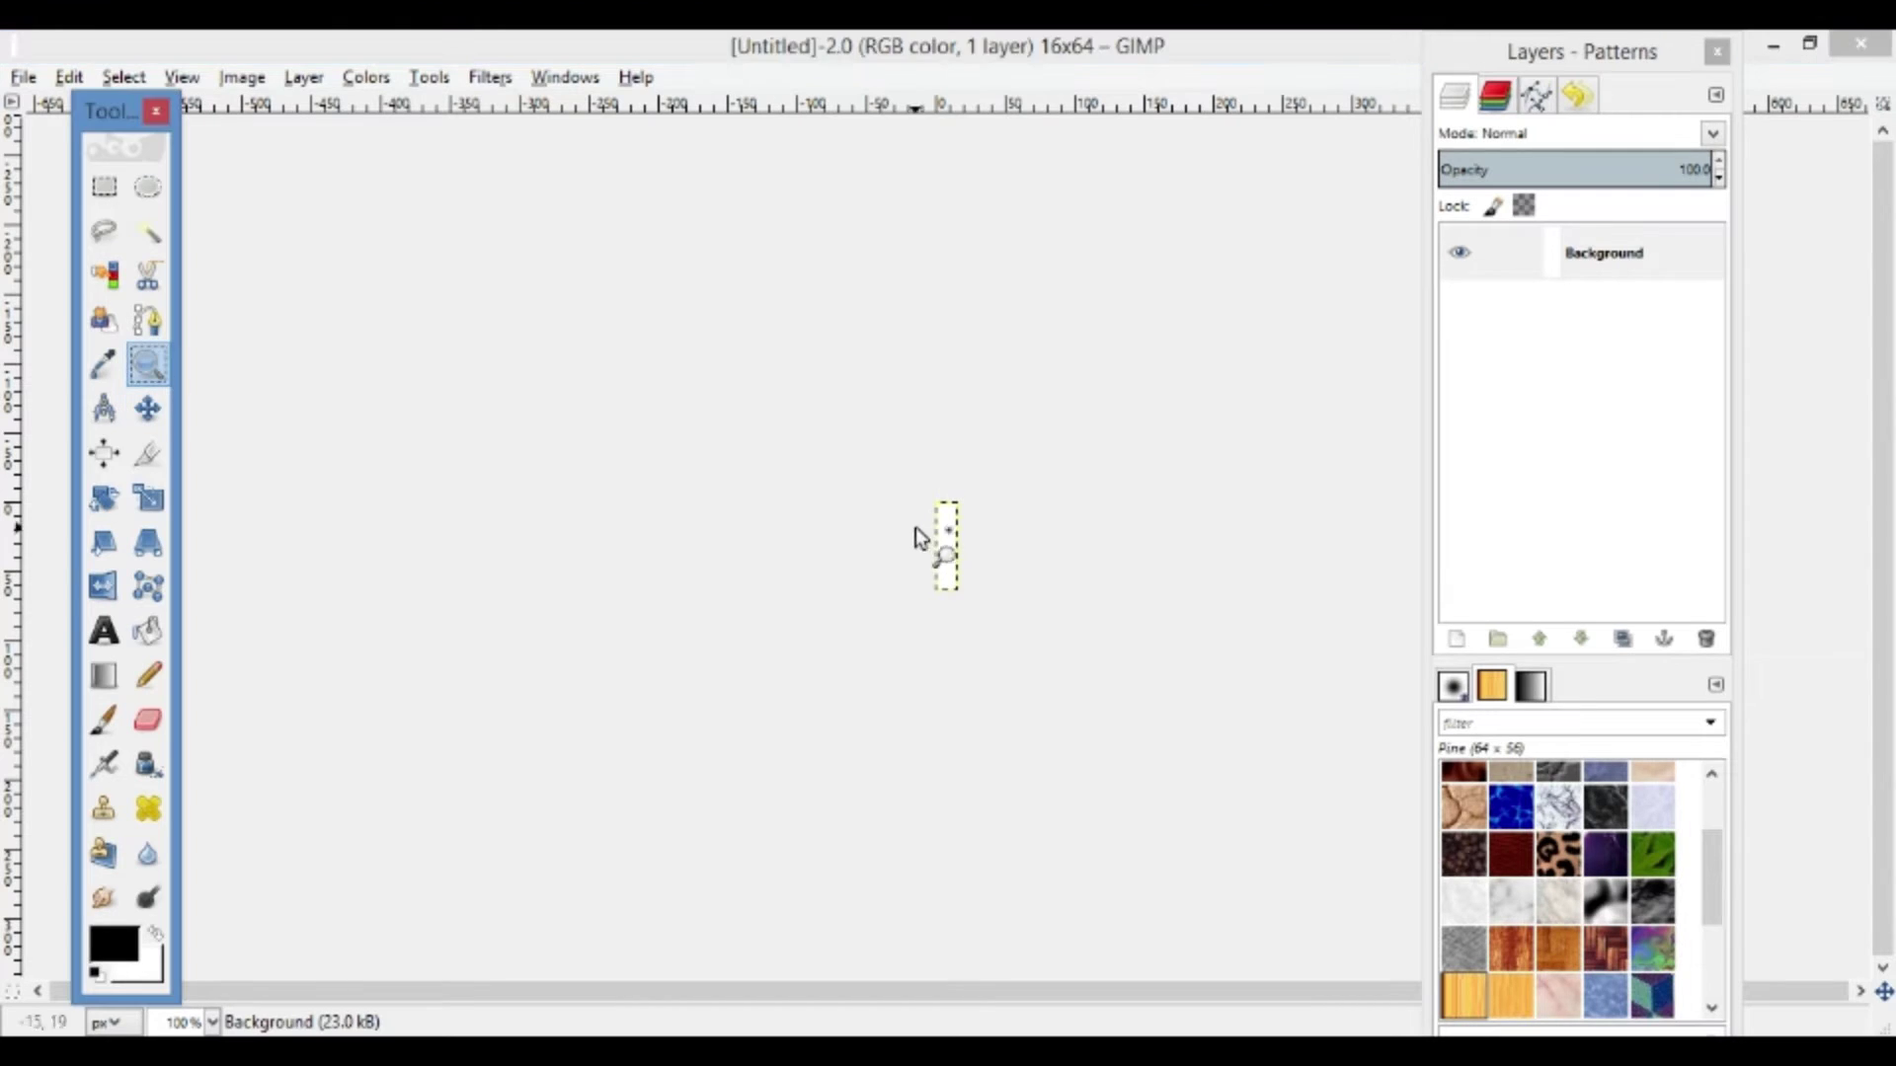
left_click(948, 554)
double_click(948, 559)
double_click(949, 557)
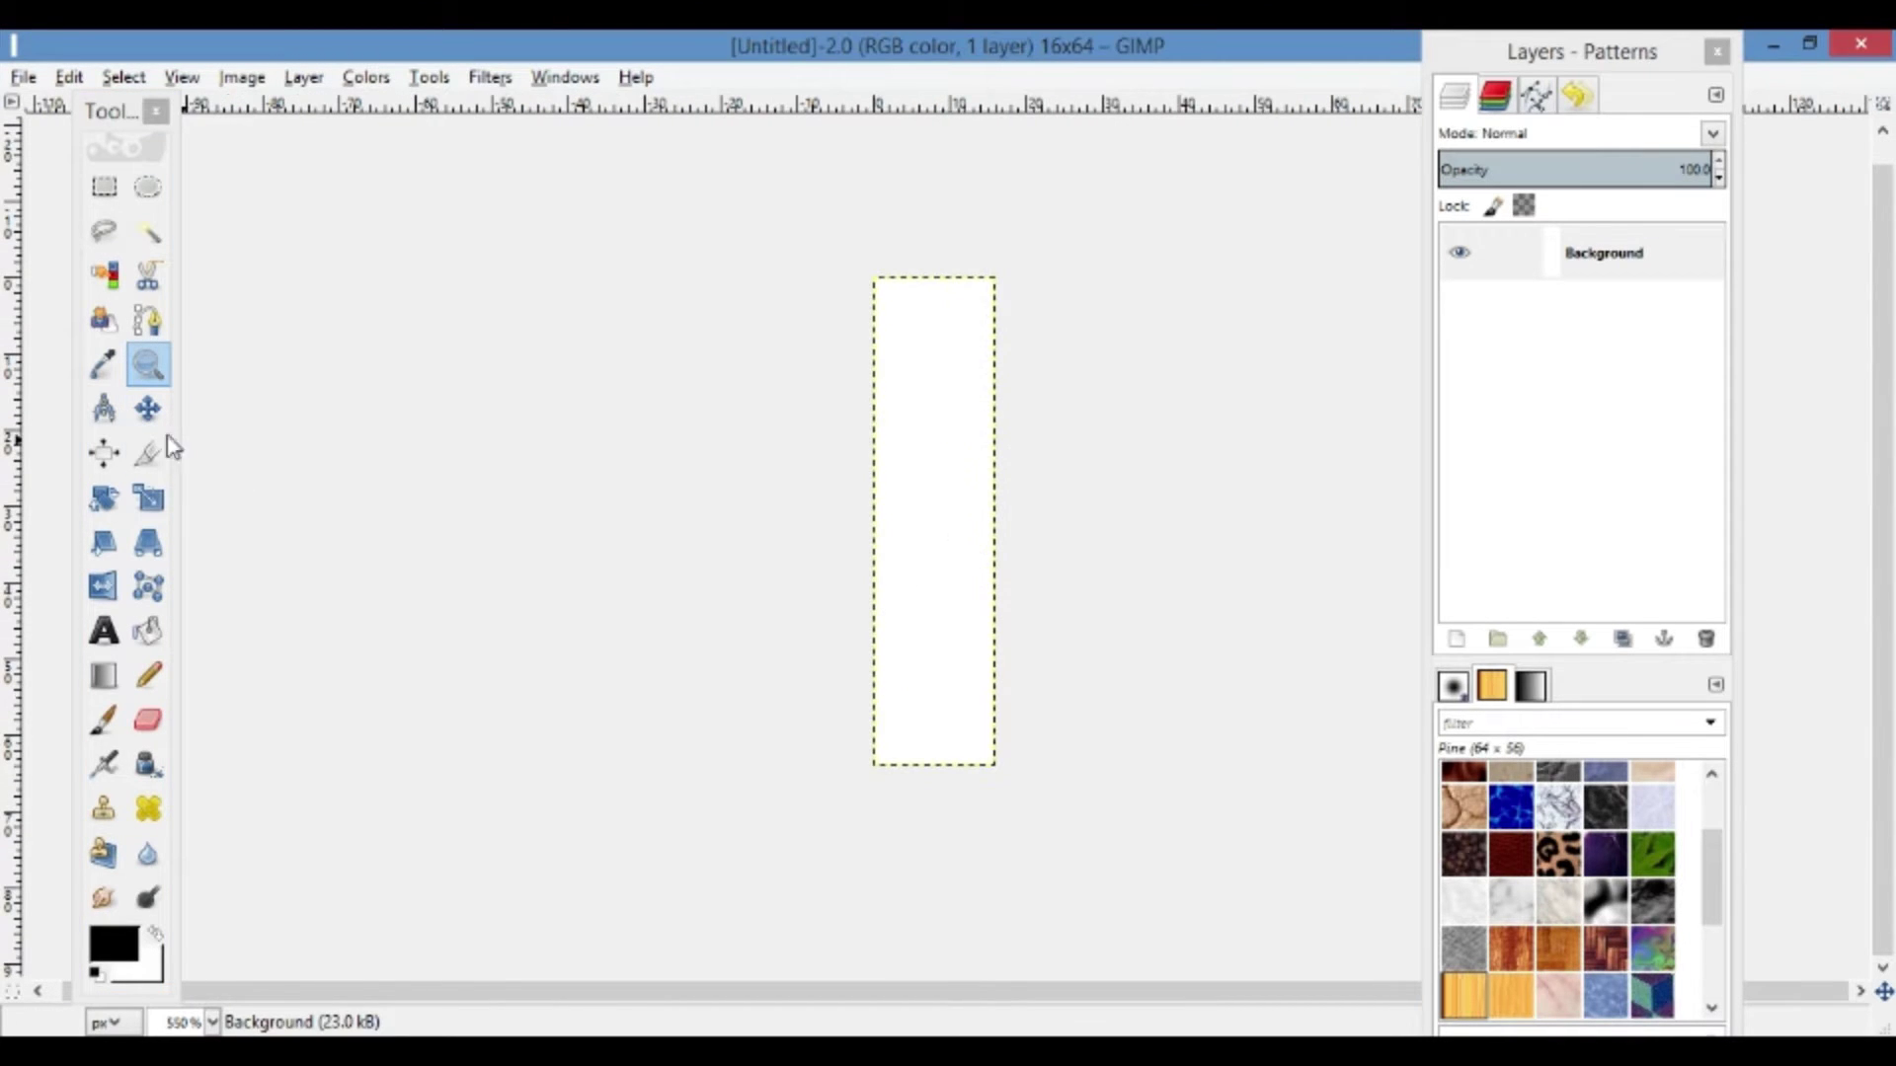
left_click(148, 408)
Paste the sword as a new Clipboard layer and delete the white Background layer
right_click(923, 345)
mouse_move(978, 395)
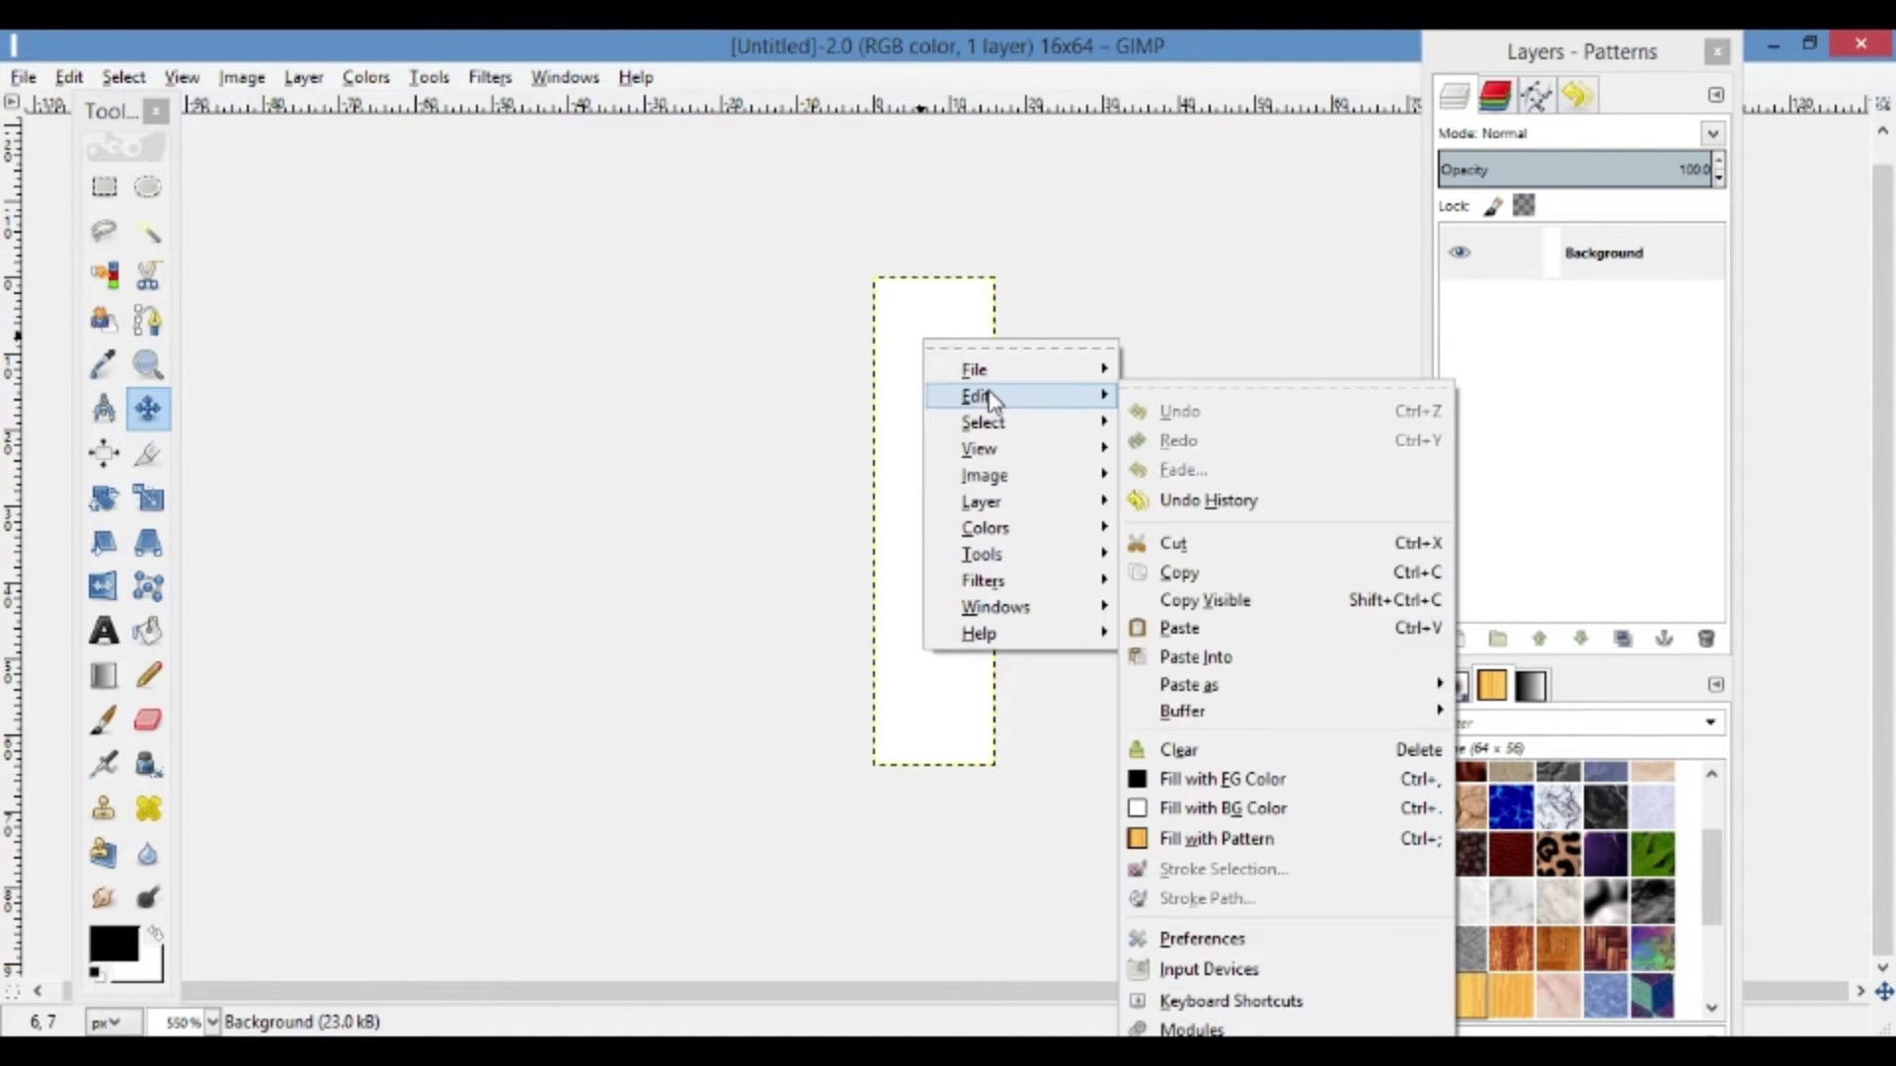
mouse_move(1274, 691)
left_click(1529, 728)
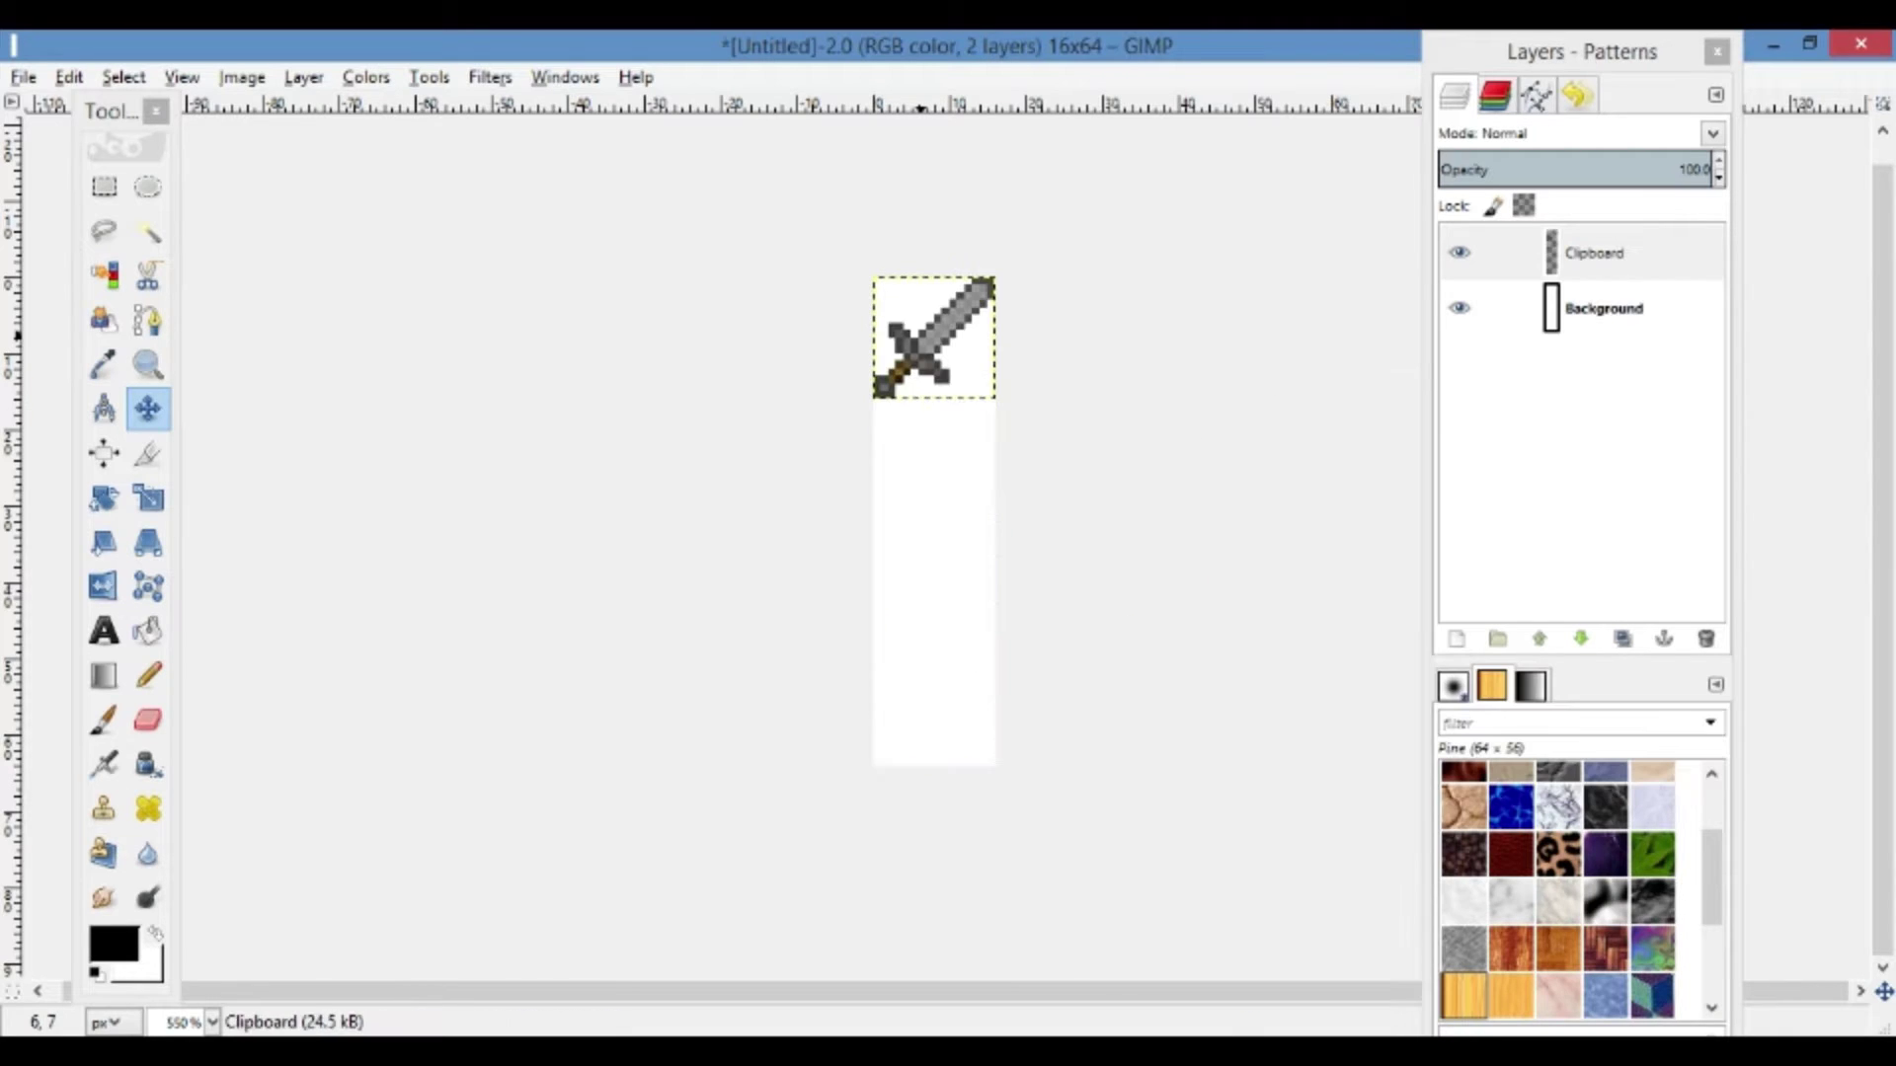
left_click(1657, 338)
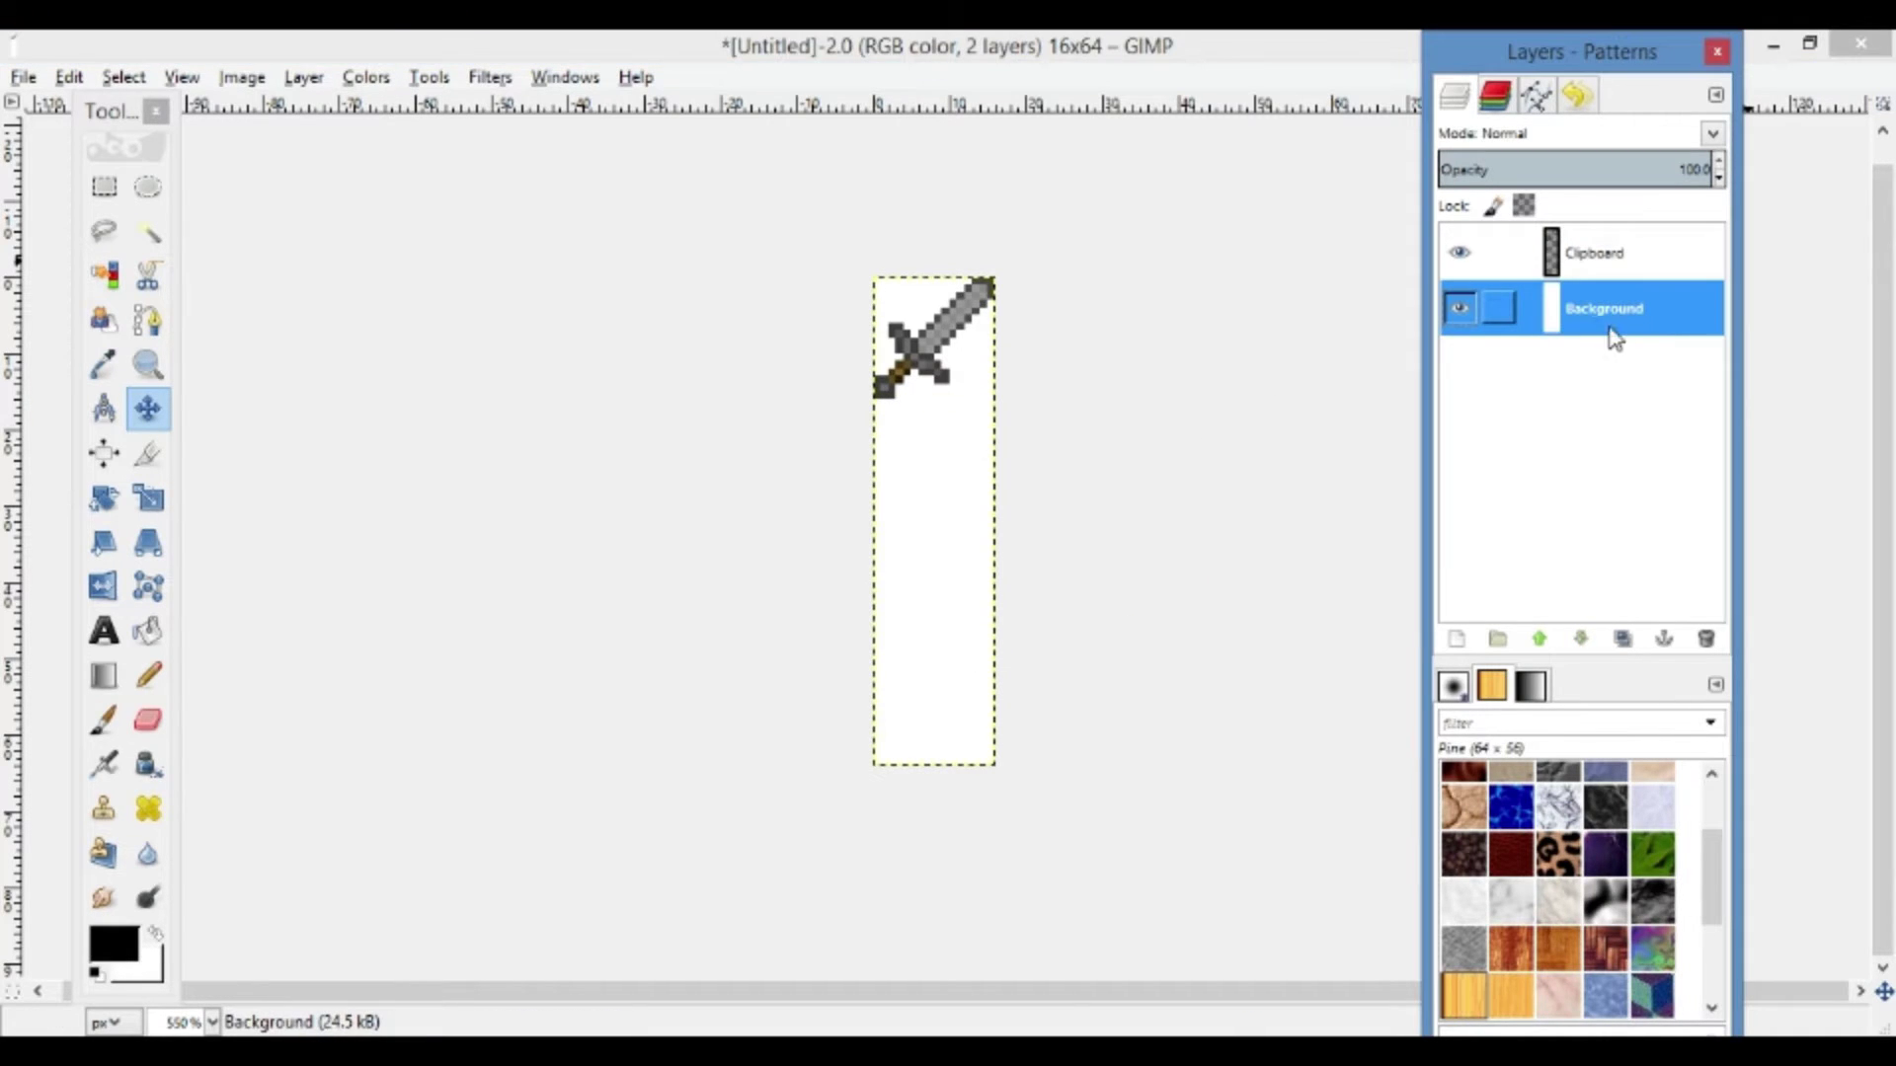
left_click(1706, 640)
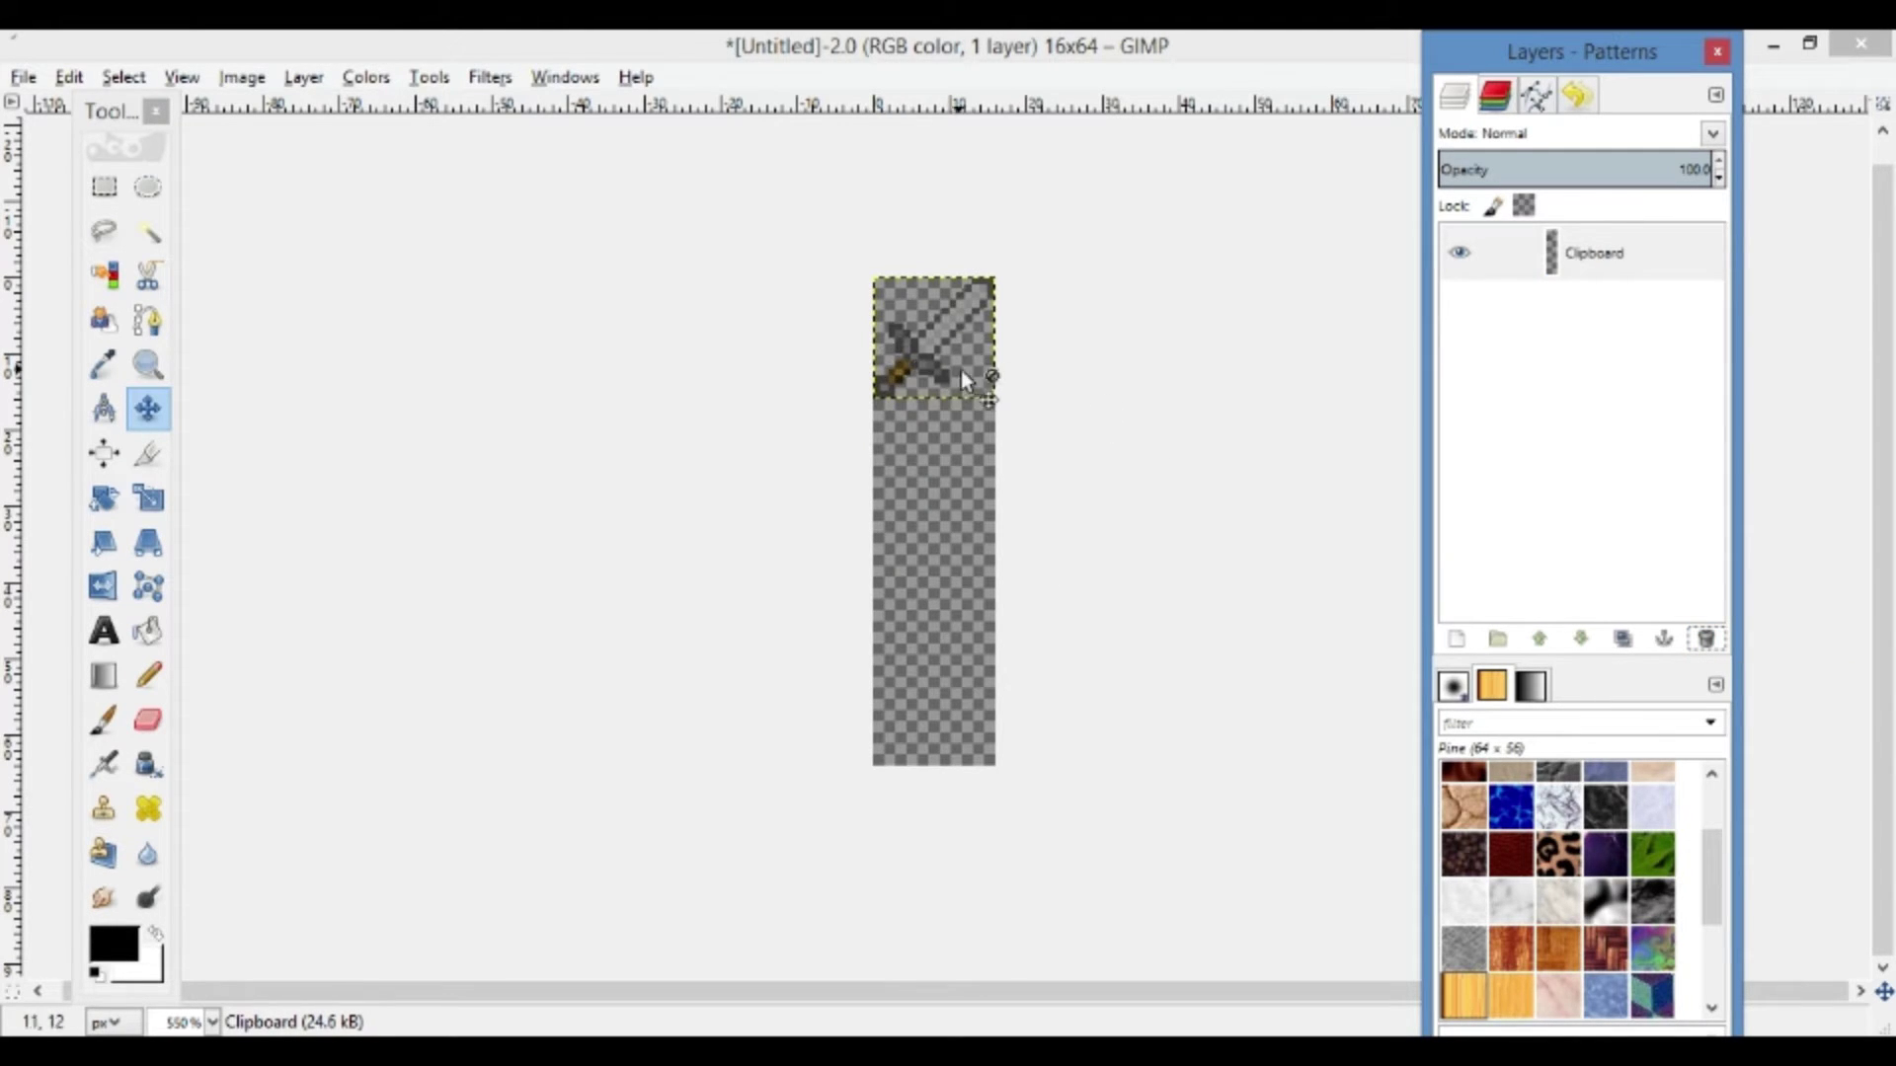
left_click(872, 373)
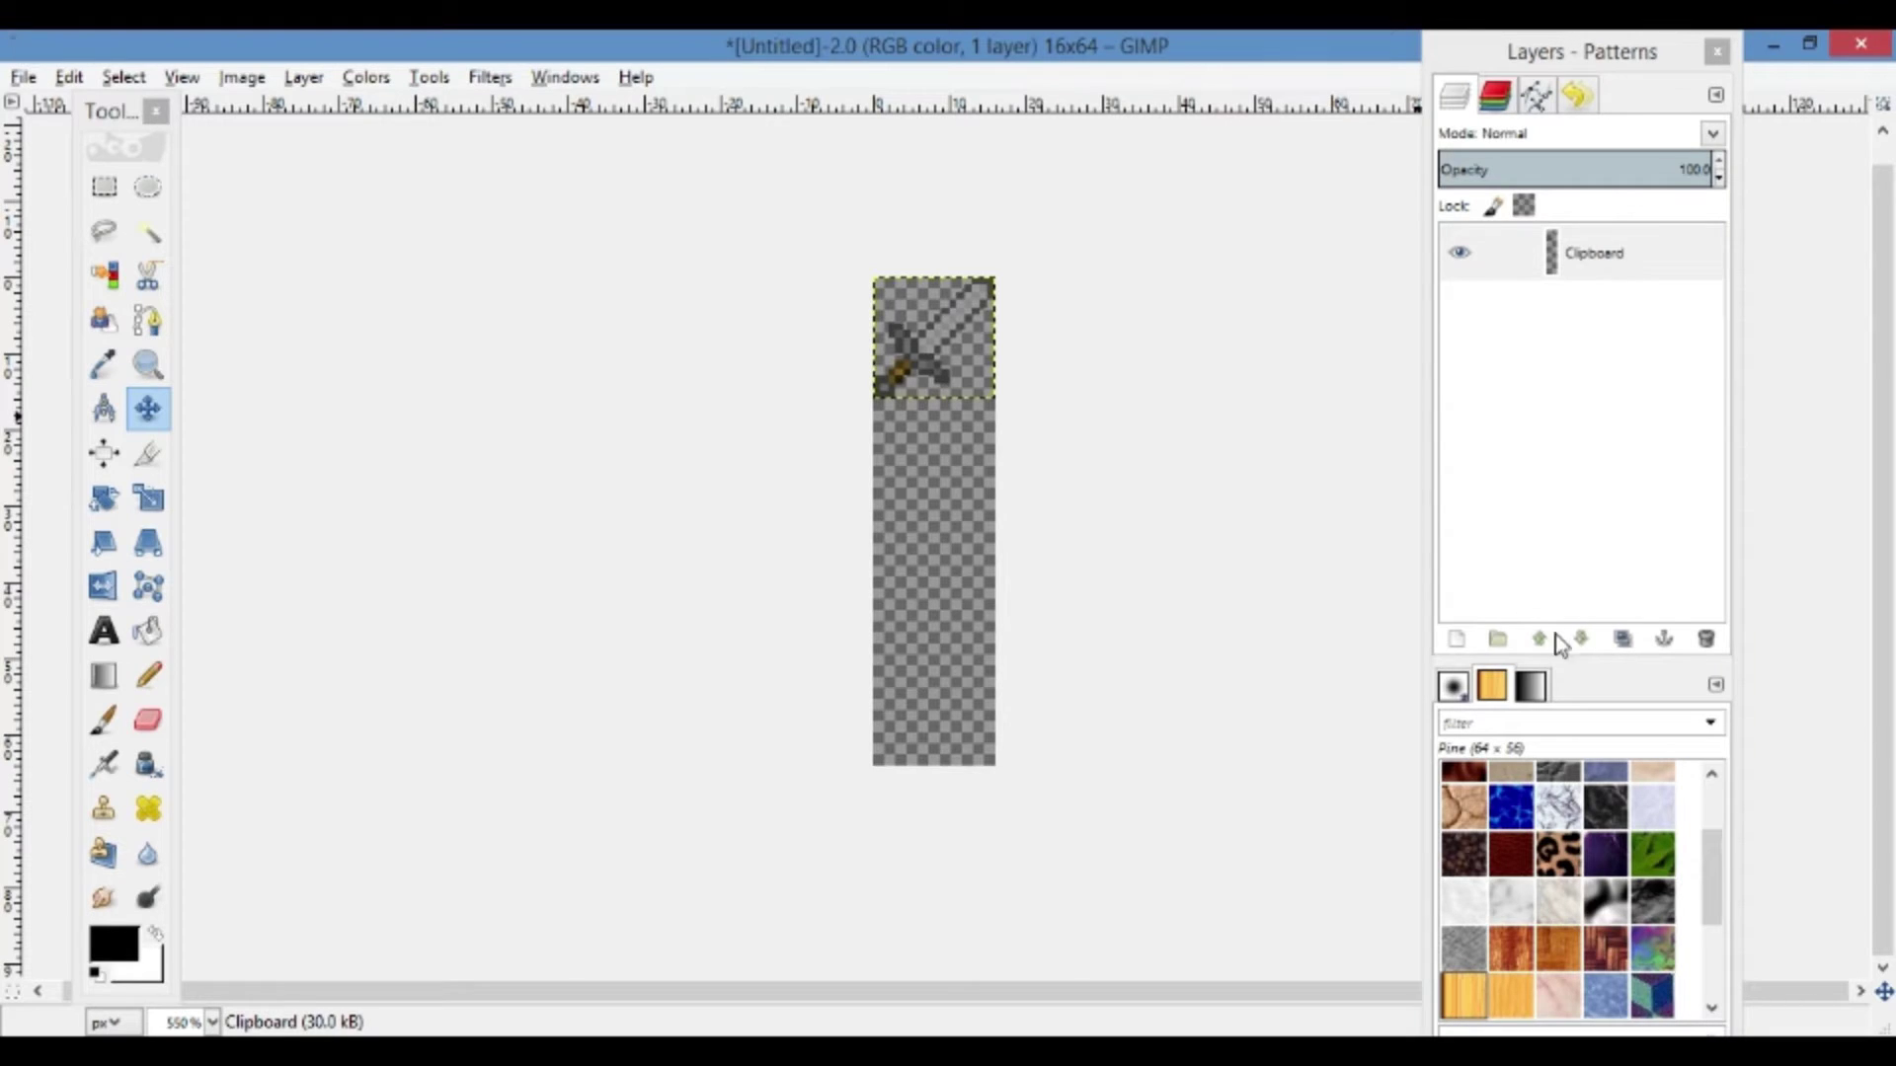
Duplicate the Clipboard sword layer three times
left_click(1655, 258)
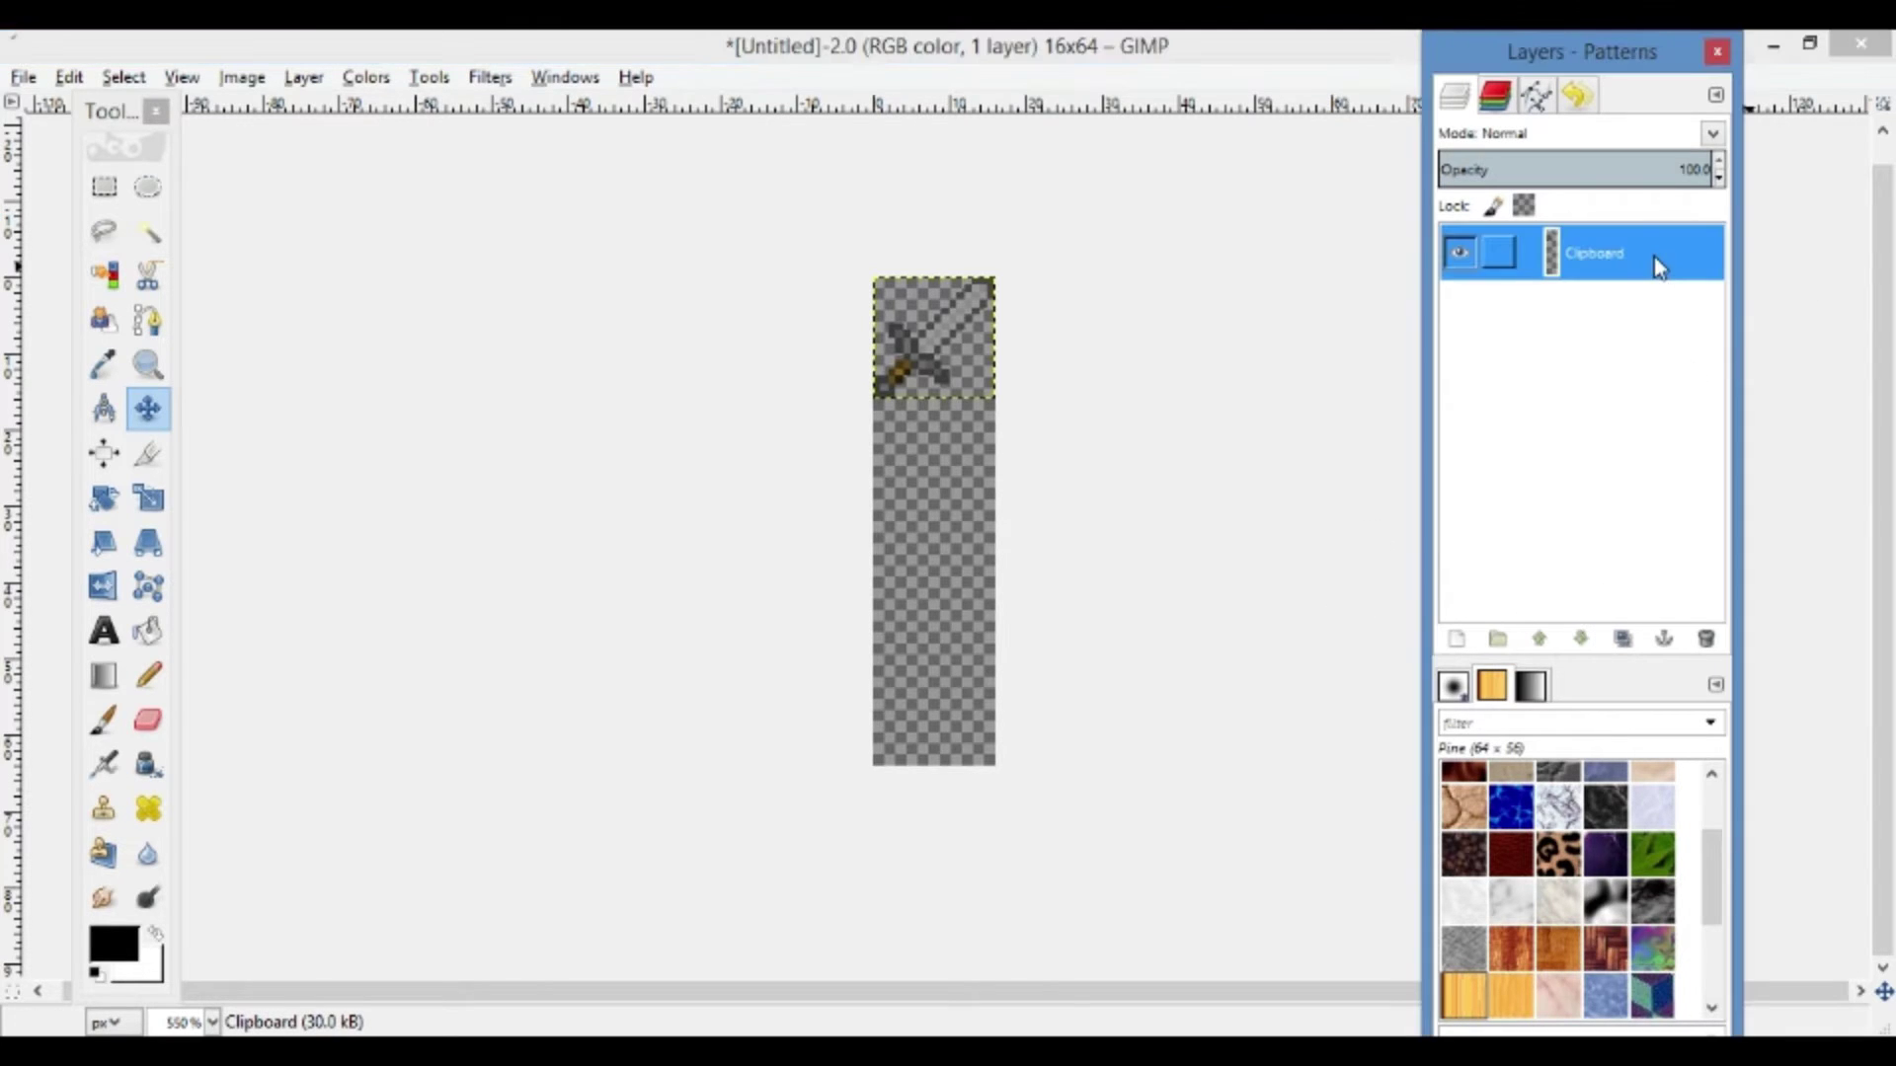
left_click(1624, 640)
left_click(1624, 641)
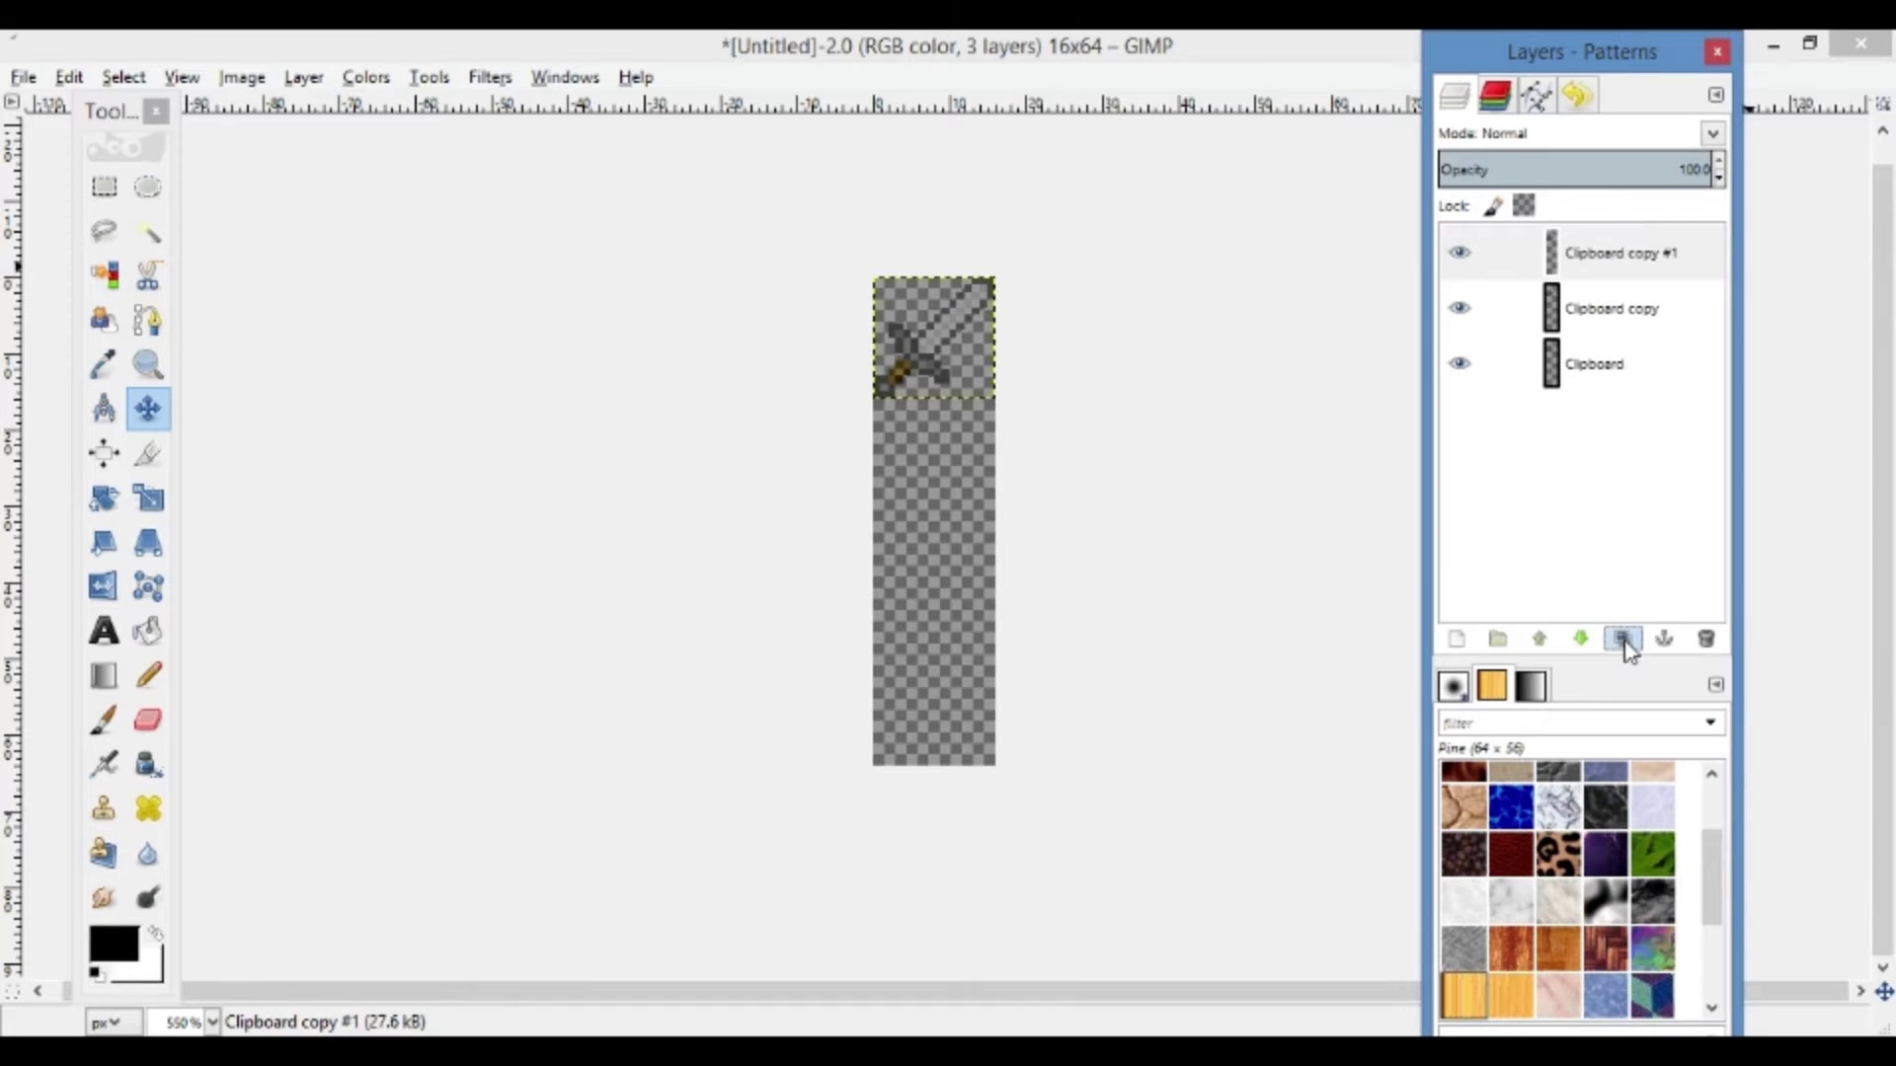
left_click(1624, 641)
Move the three copies down into the second, third and fourth 16px frames
left_click_drag(948, 358, 930, 472)
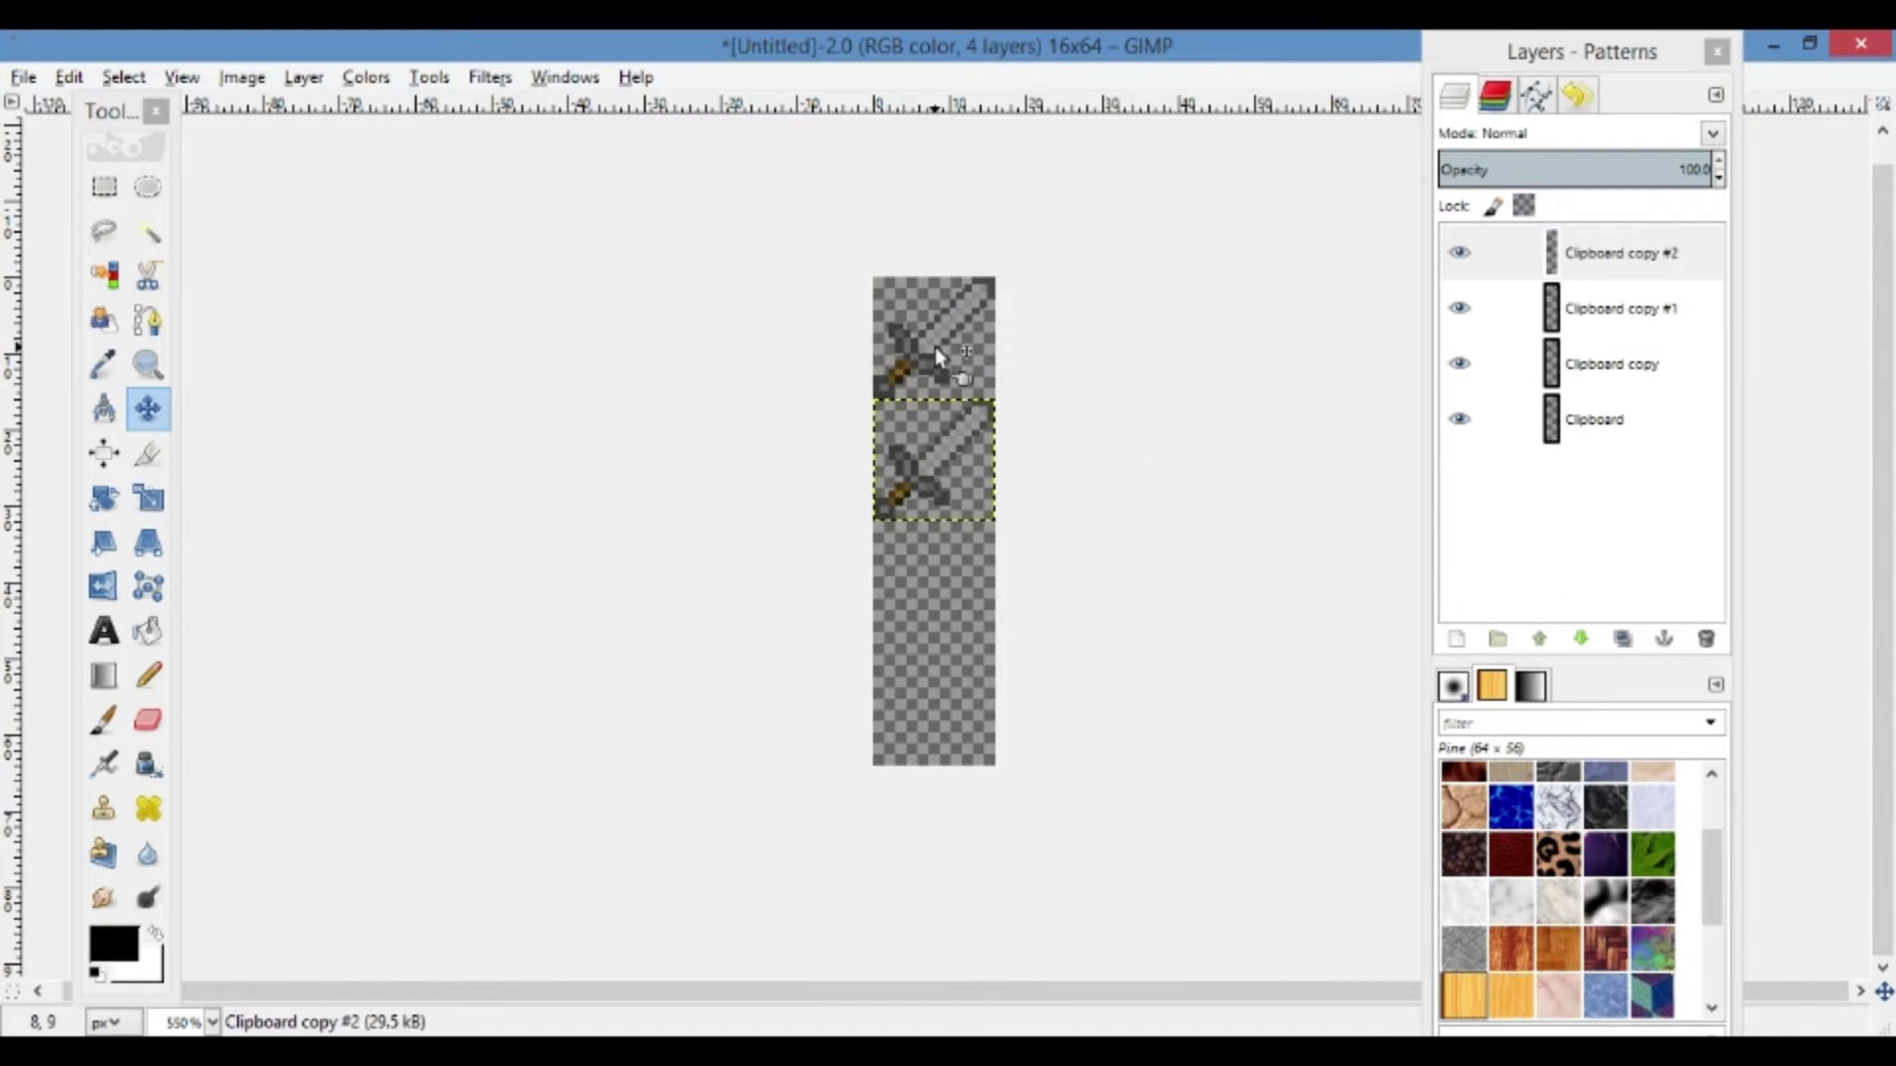
left_click_drag(934, 346, 938, 594)
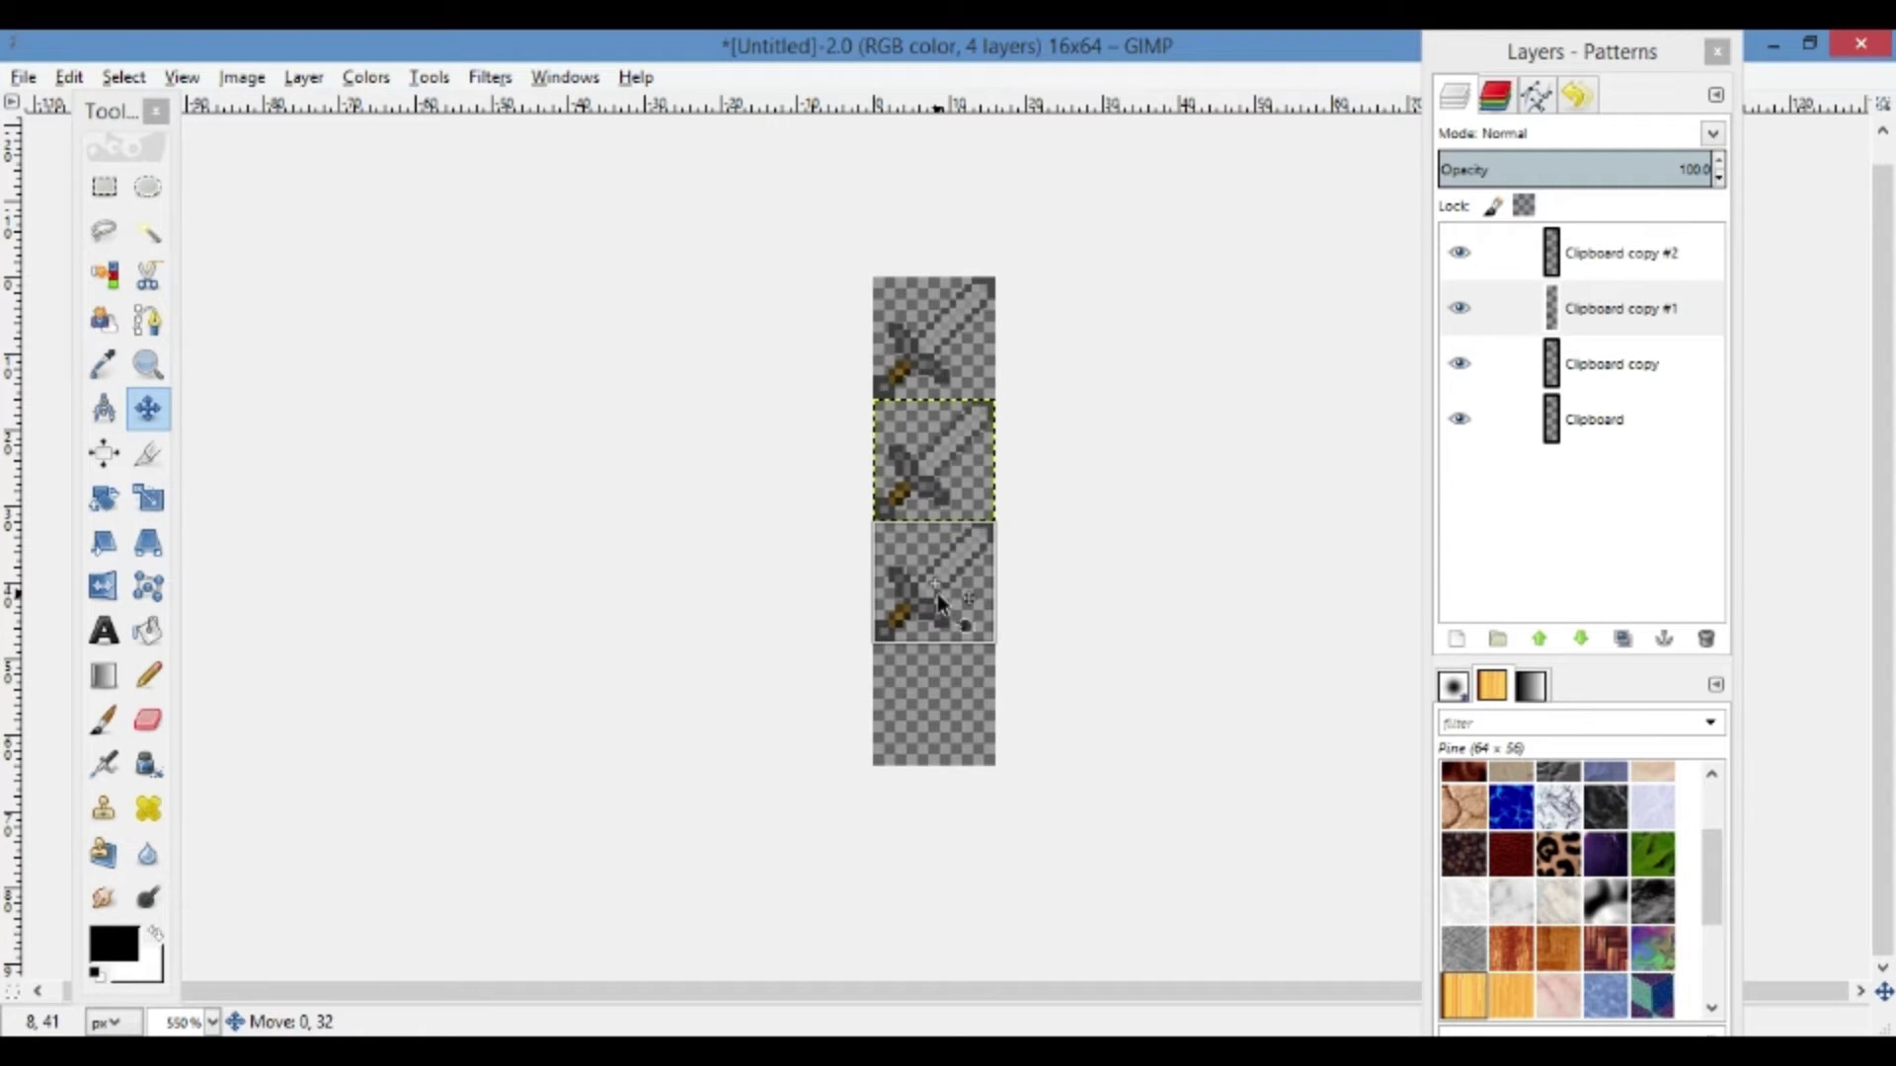
left_click(916, 341)
left_click_drag(916, 342, 933, 703)
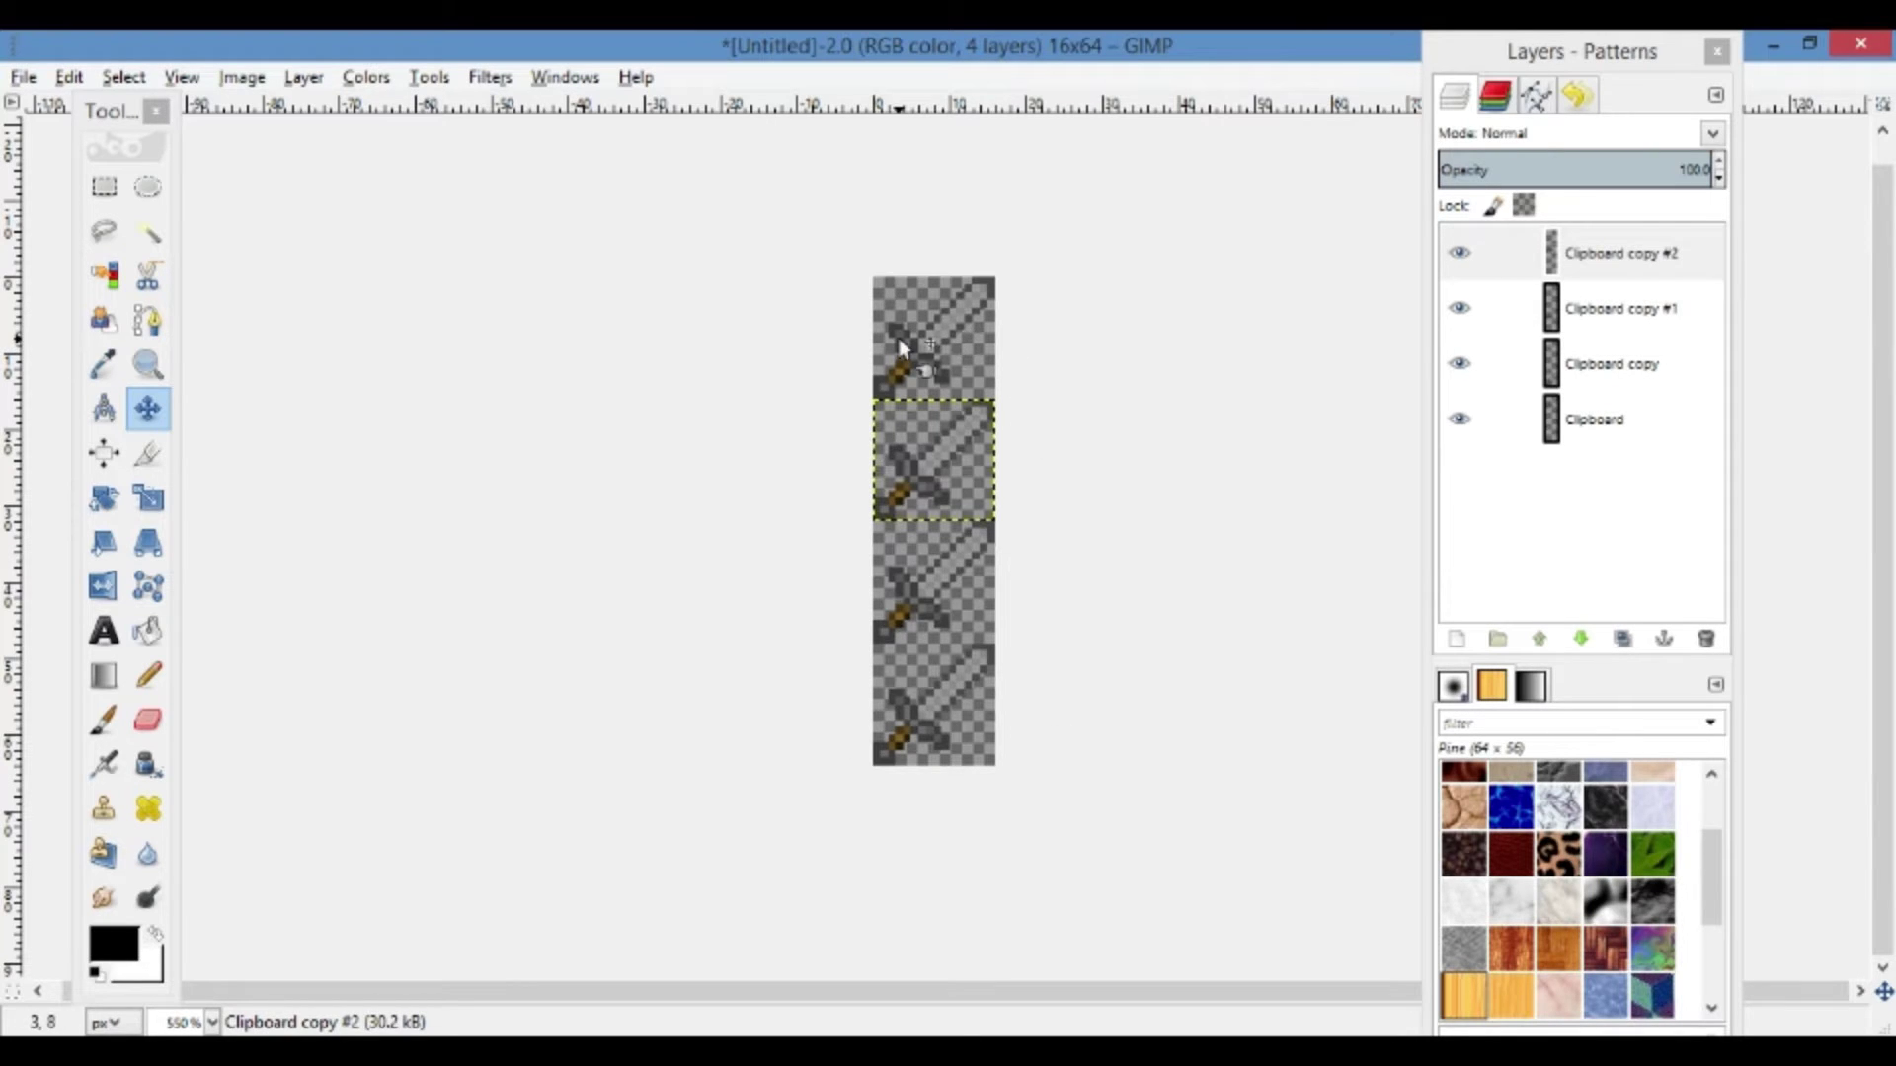
Set up the Pencil with a smaller brush size and zoom in on the sword strip
left_click(148, 675)
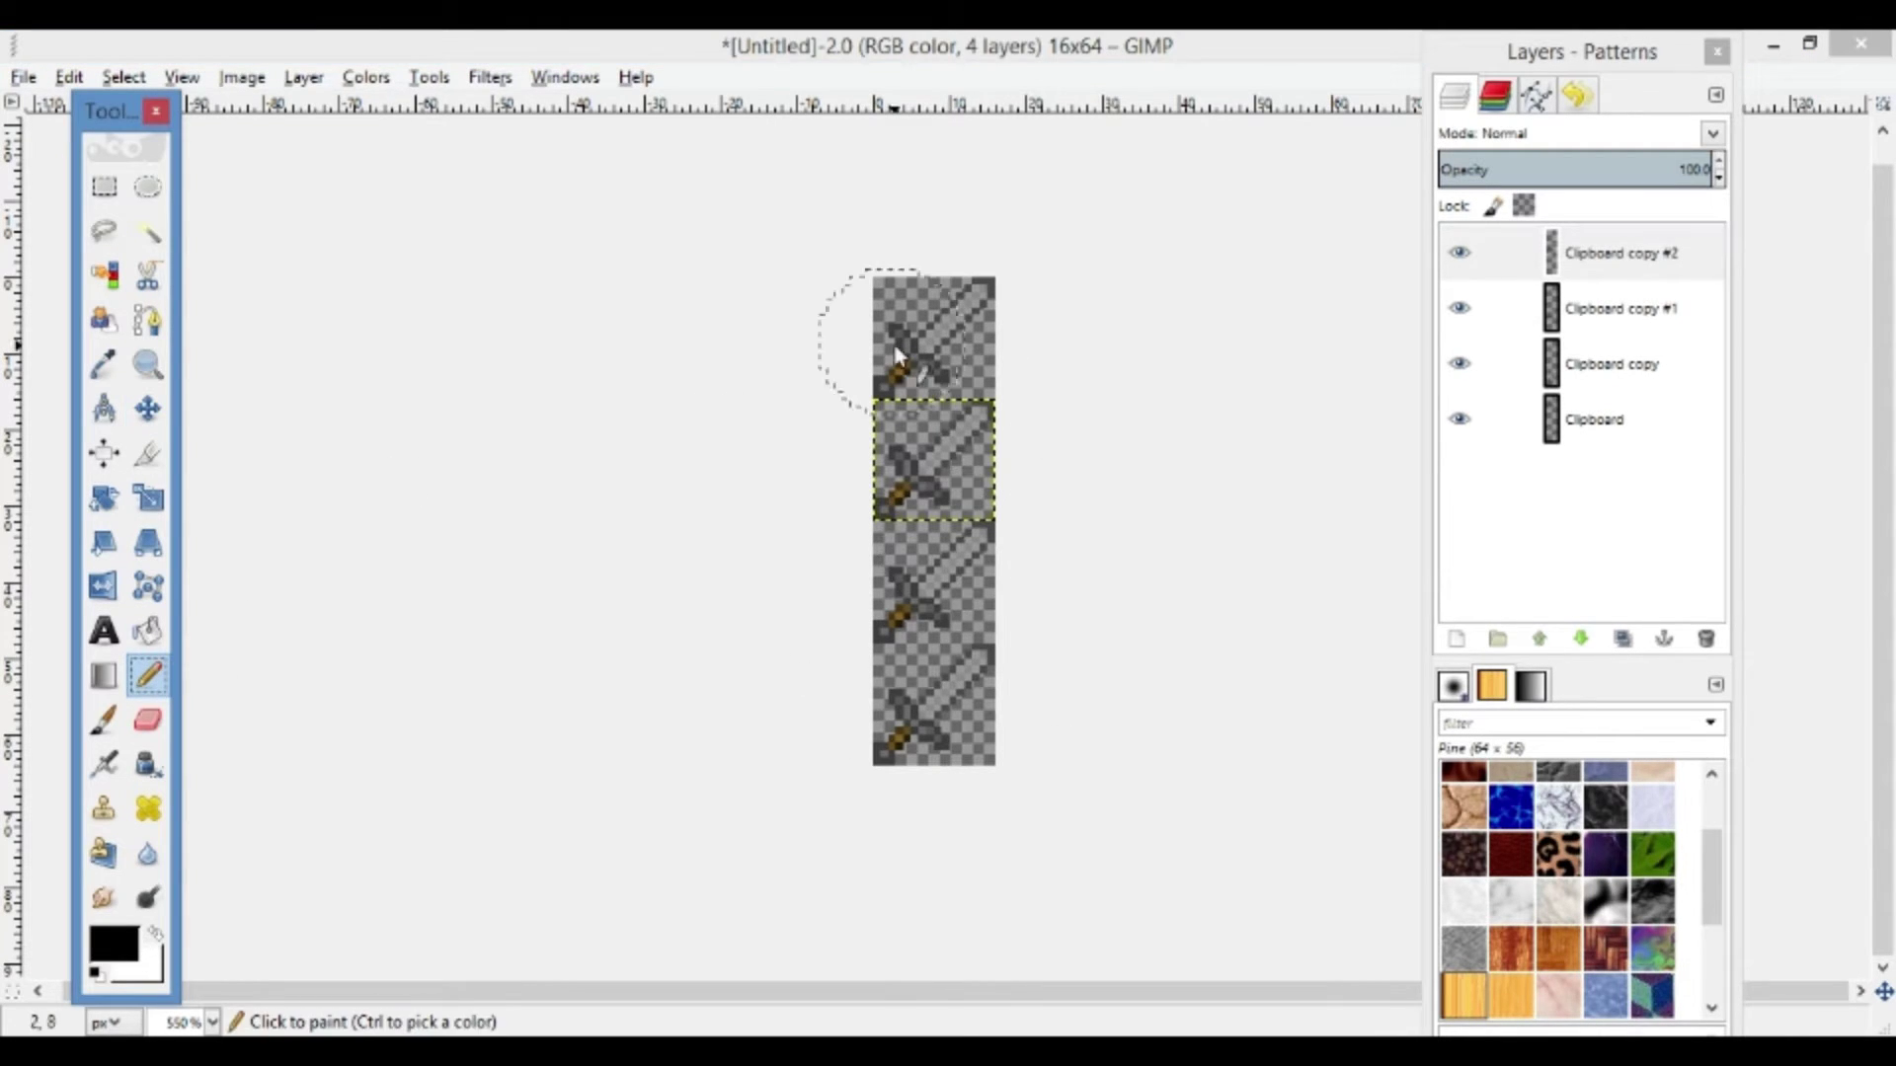
double_click(148, 675)
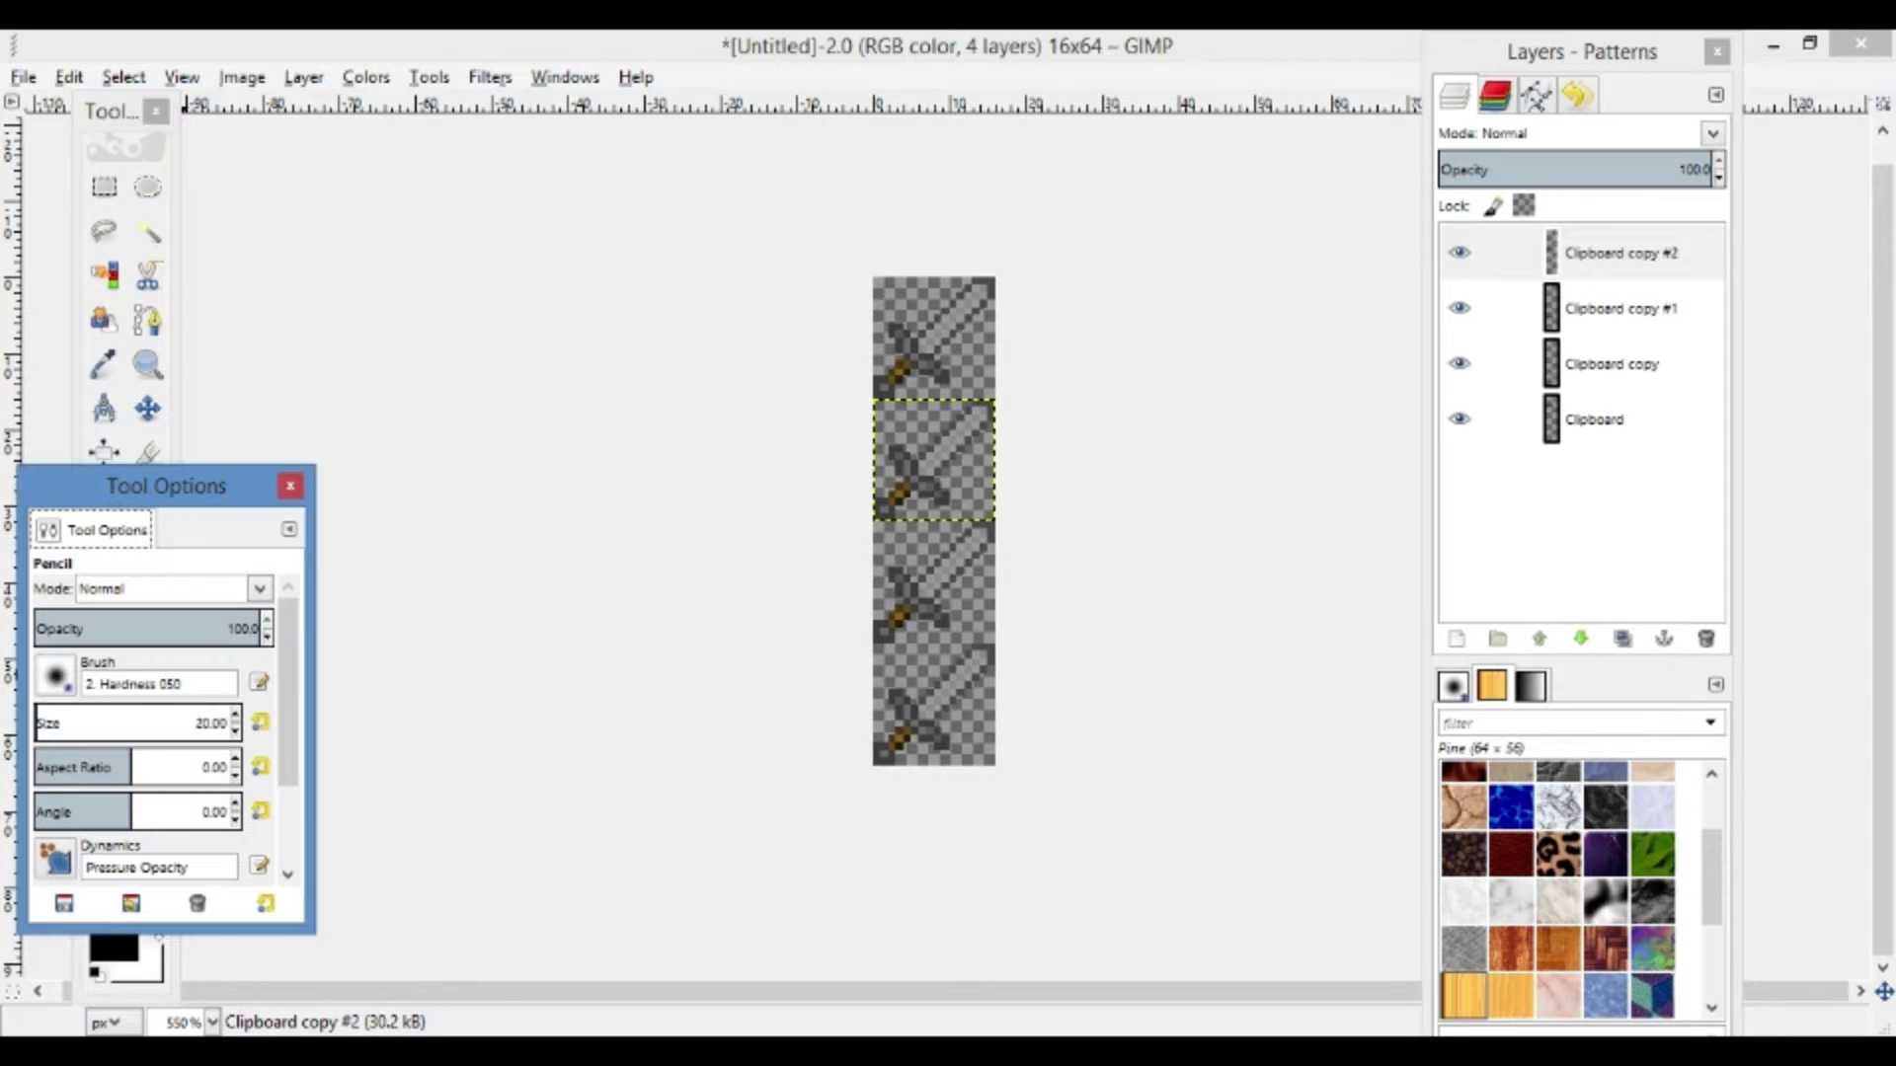
scroll(236, 742, "down", 12)
left_click(289, 491)
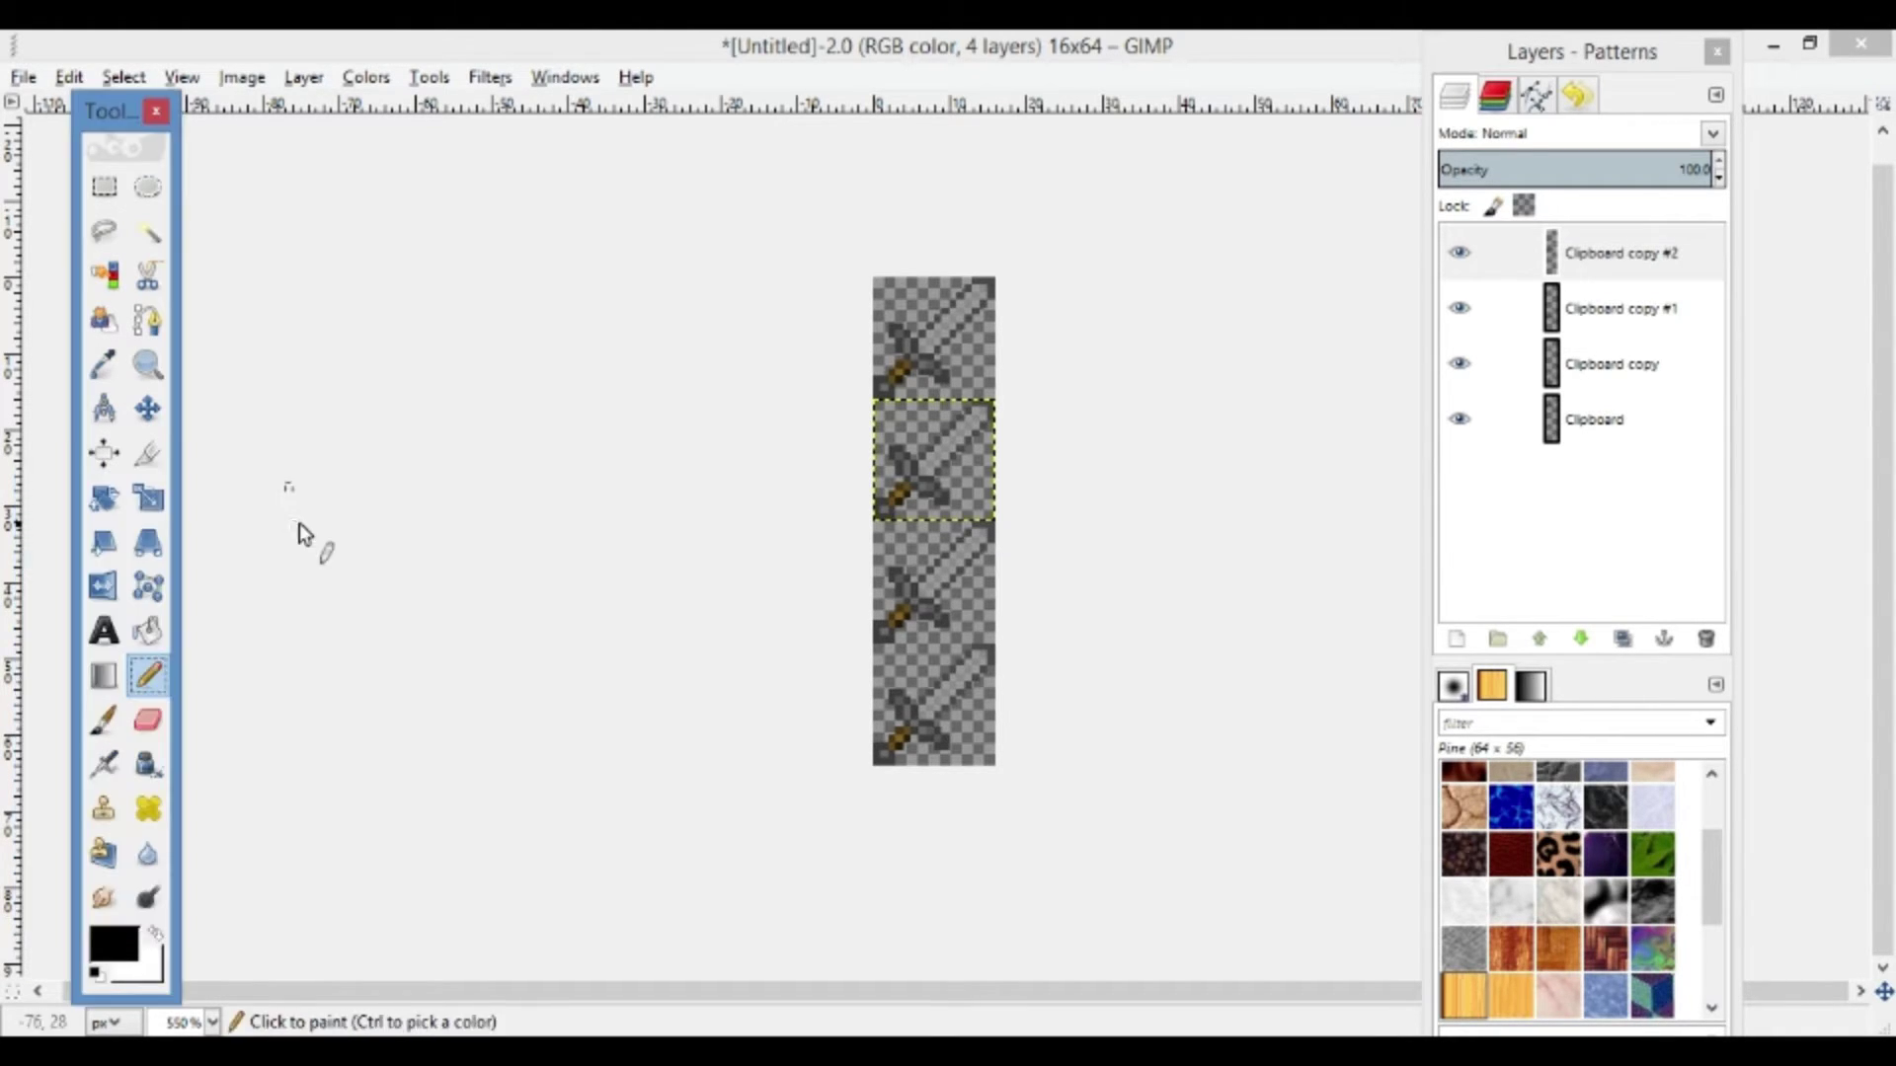
left_click(148, 367)
left_click(952, 479)
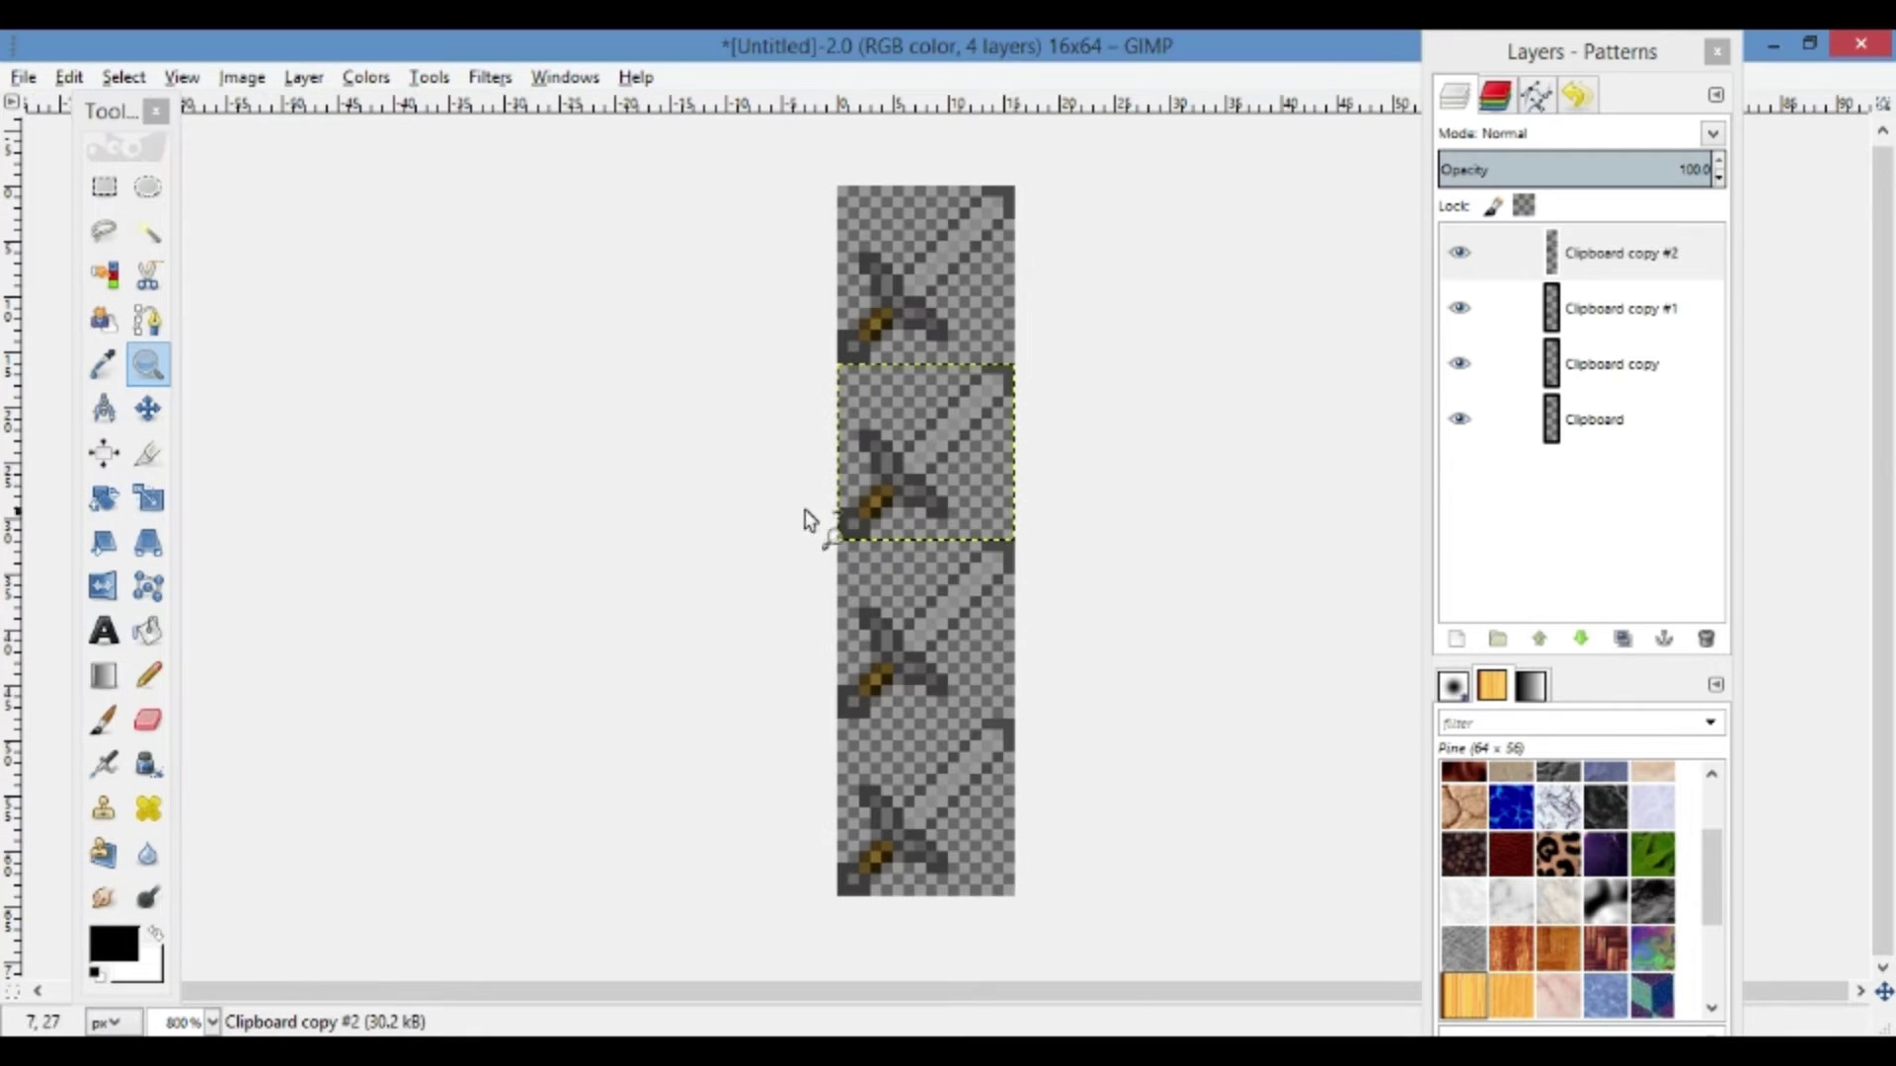
left_click(148, 675)
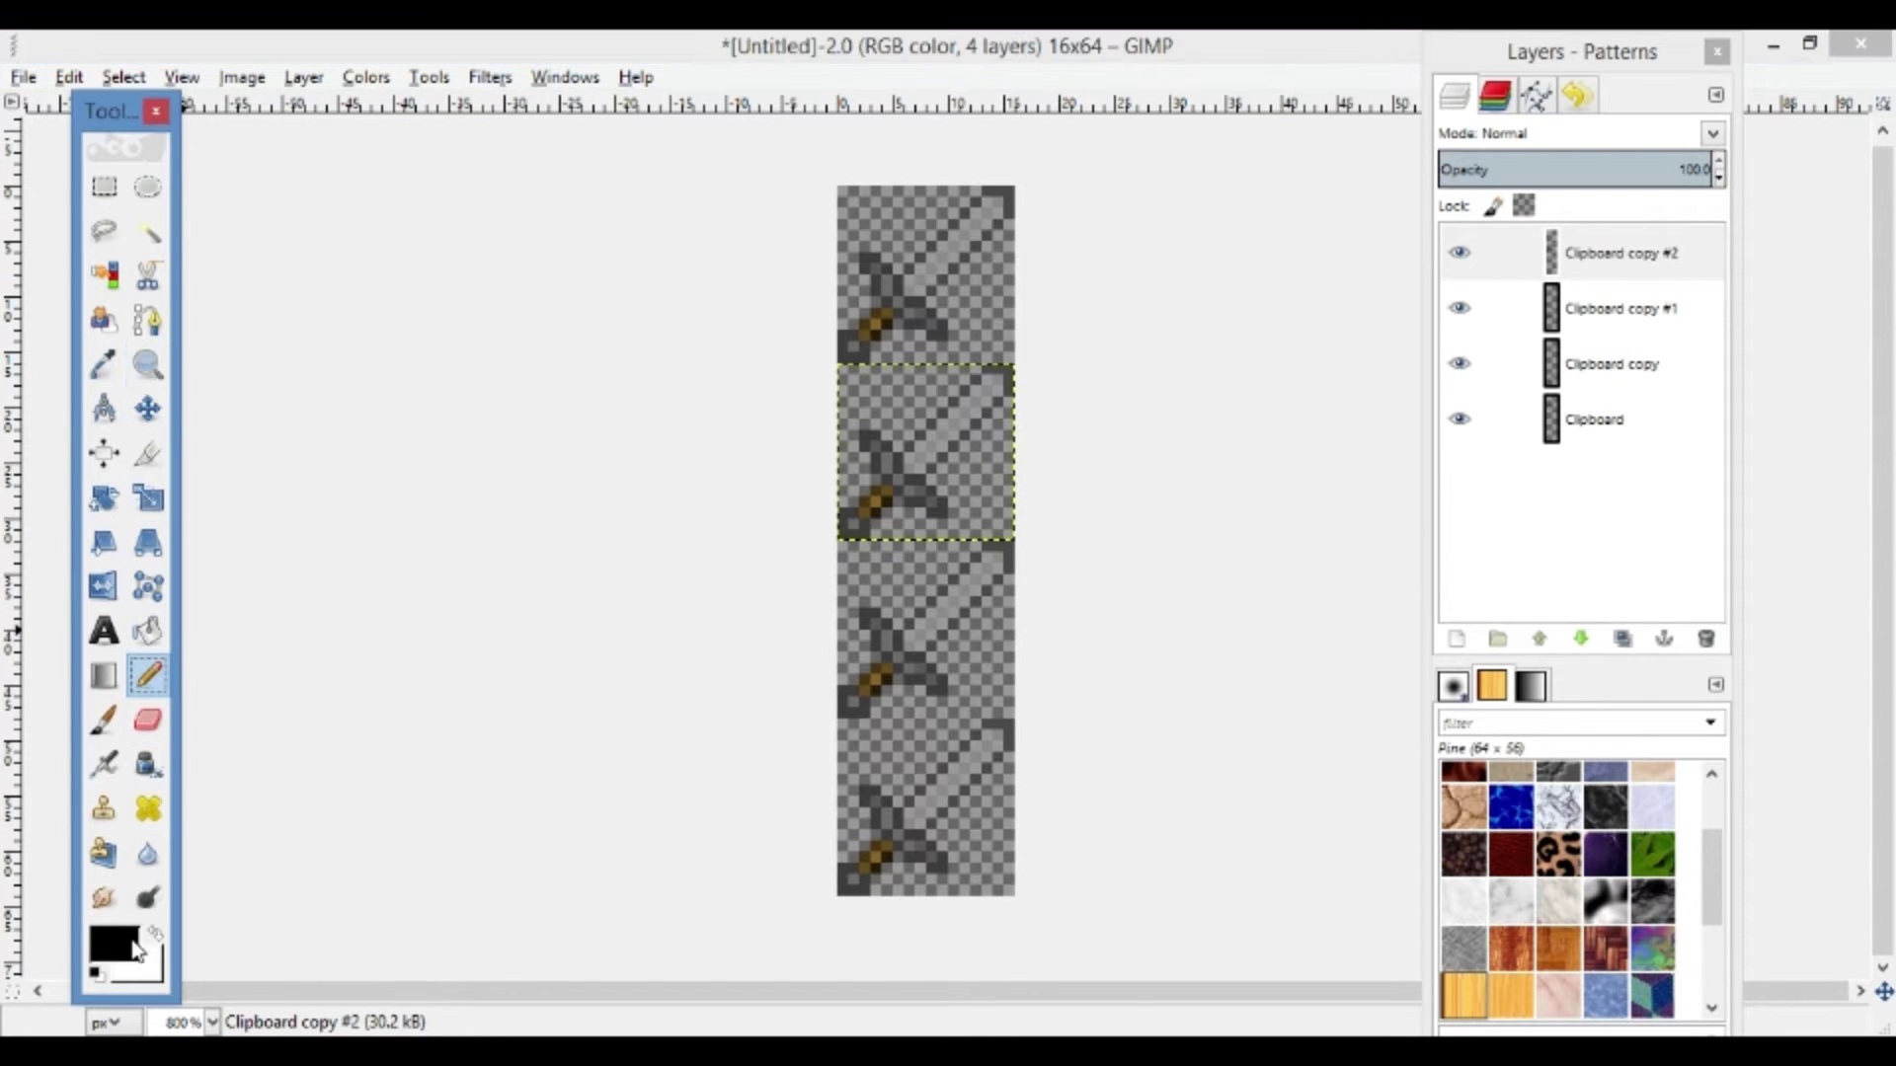
Set the foreground to yellow and paint three yellow pixels on the second sword's blade
left_click(137, 950)
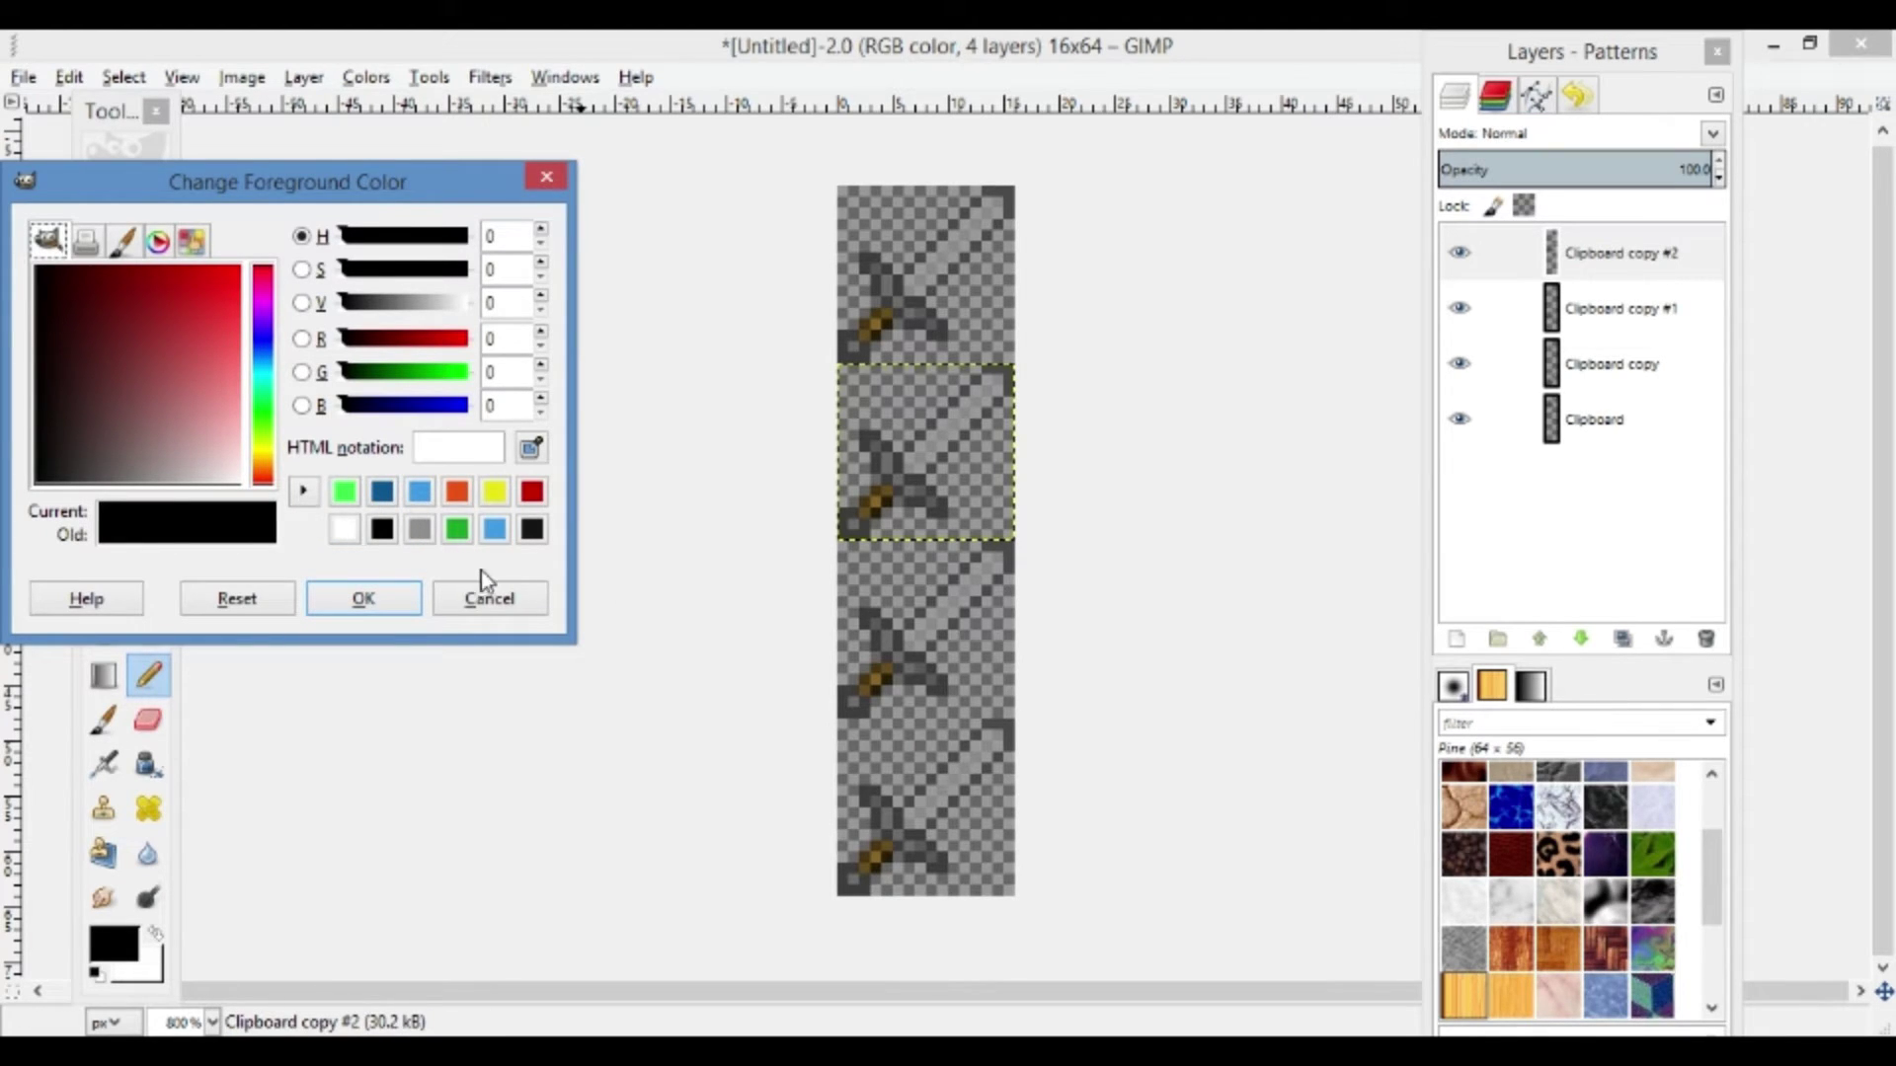
left_click(495, 494)
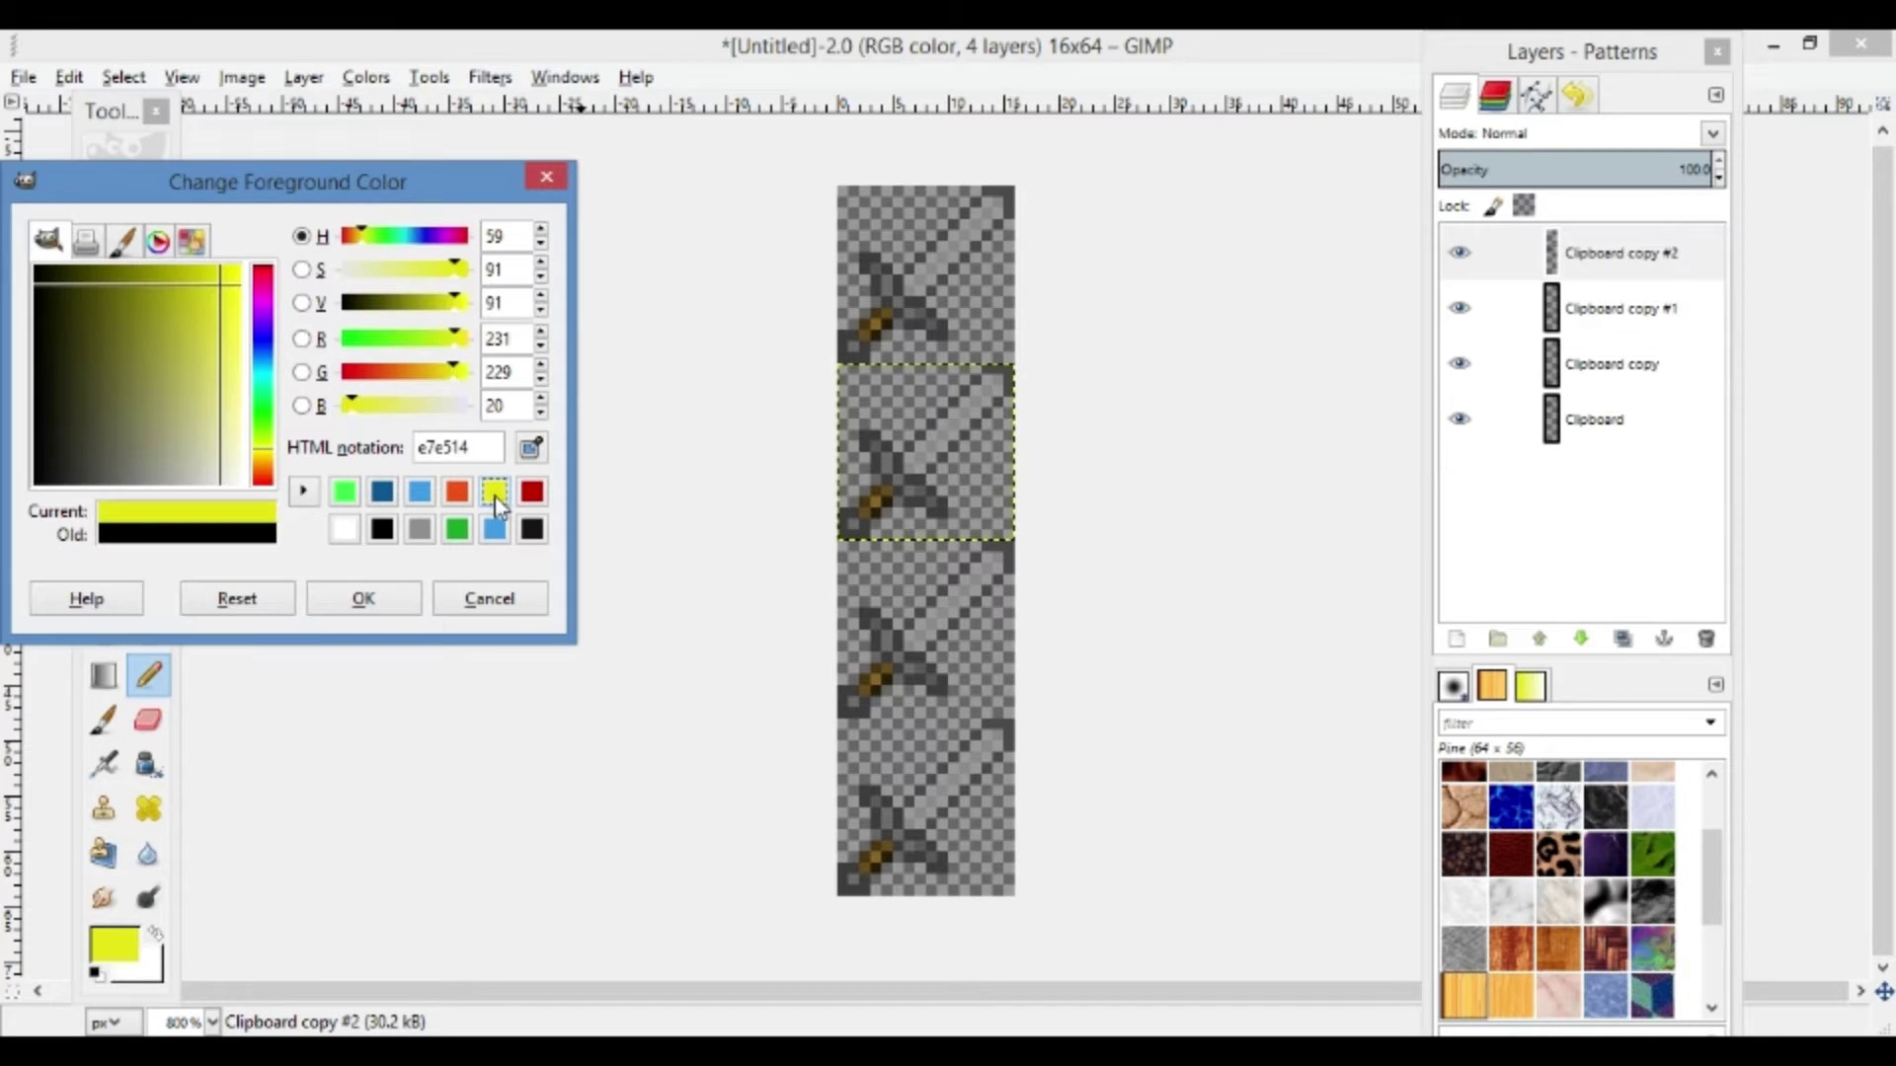
left_click(364, 599)
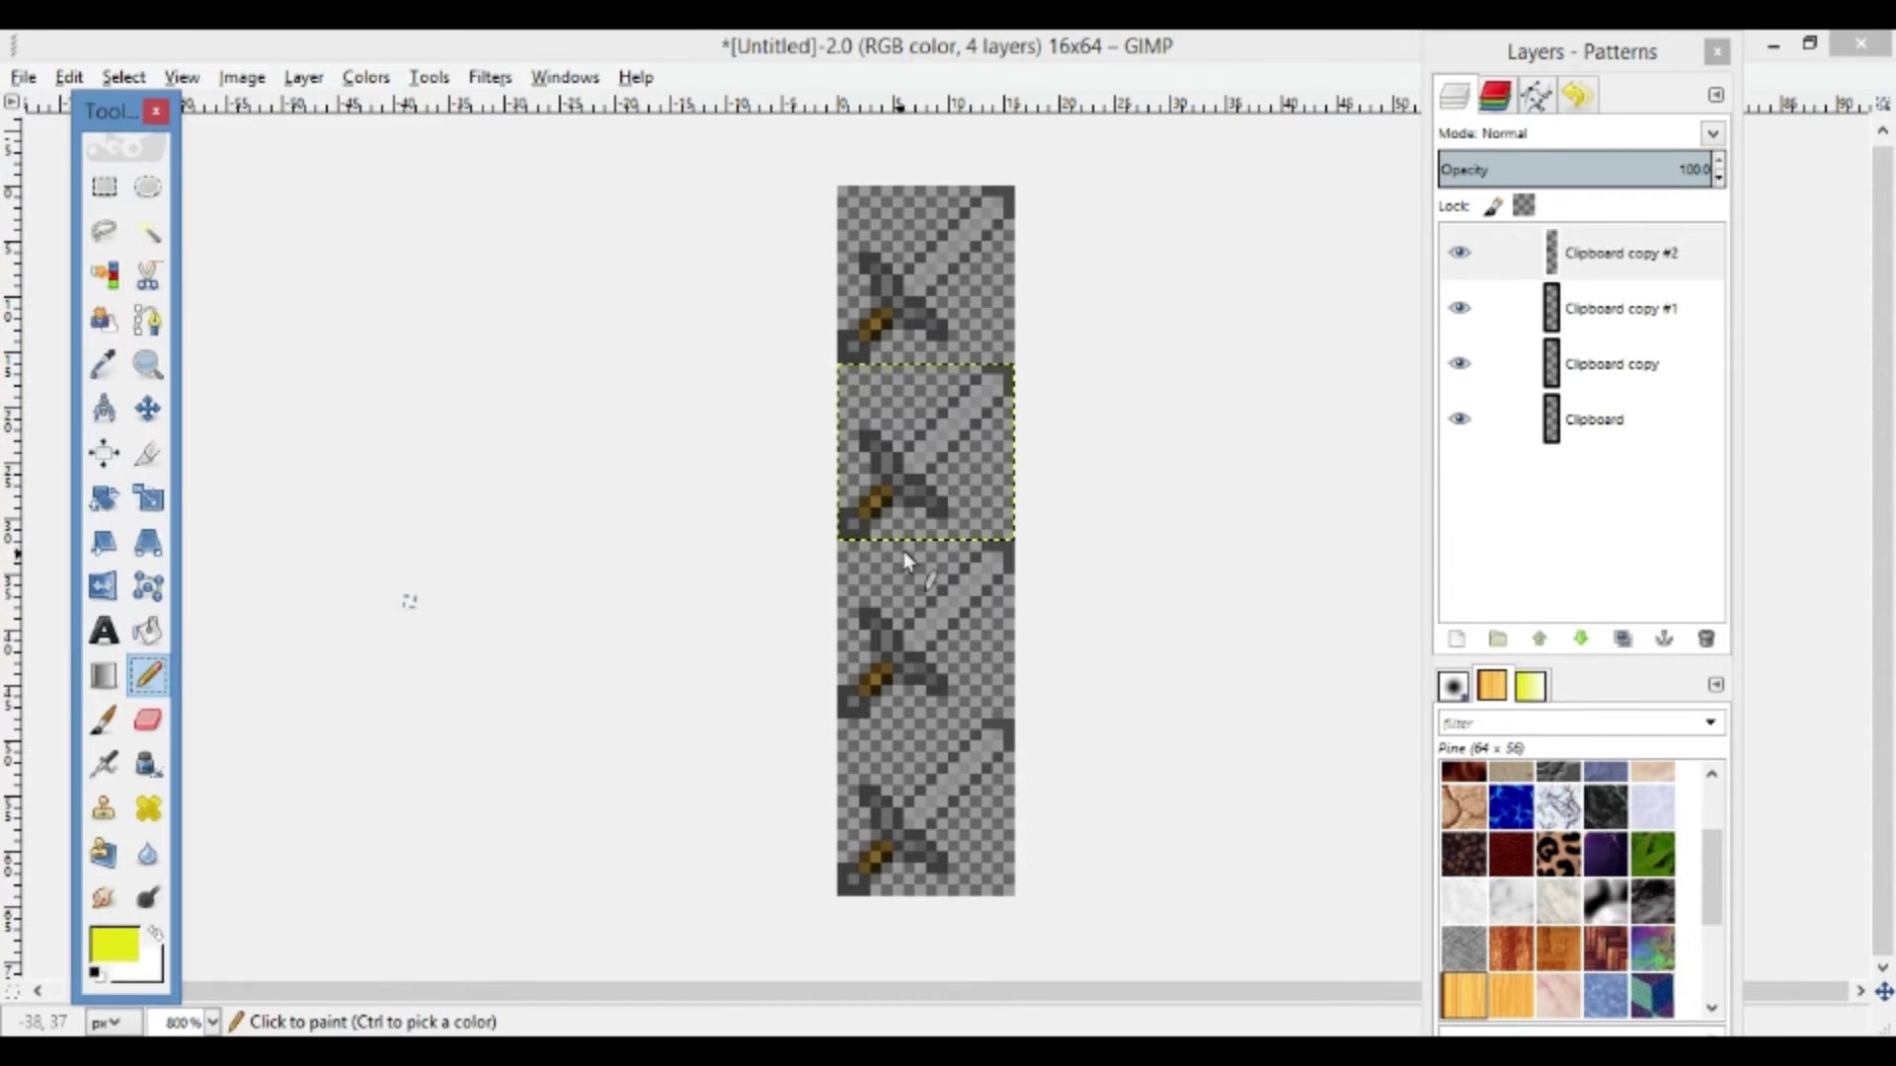
left_click(909, 463)
left_click(918, 471)
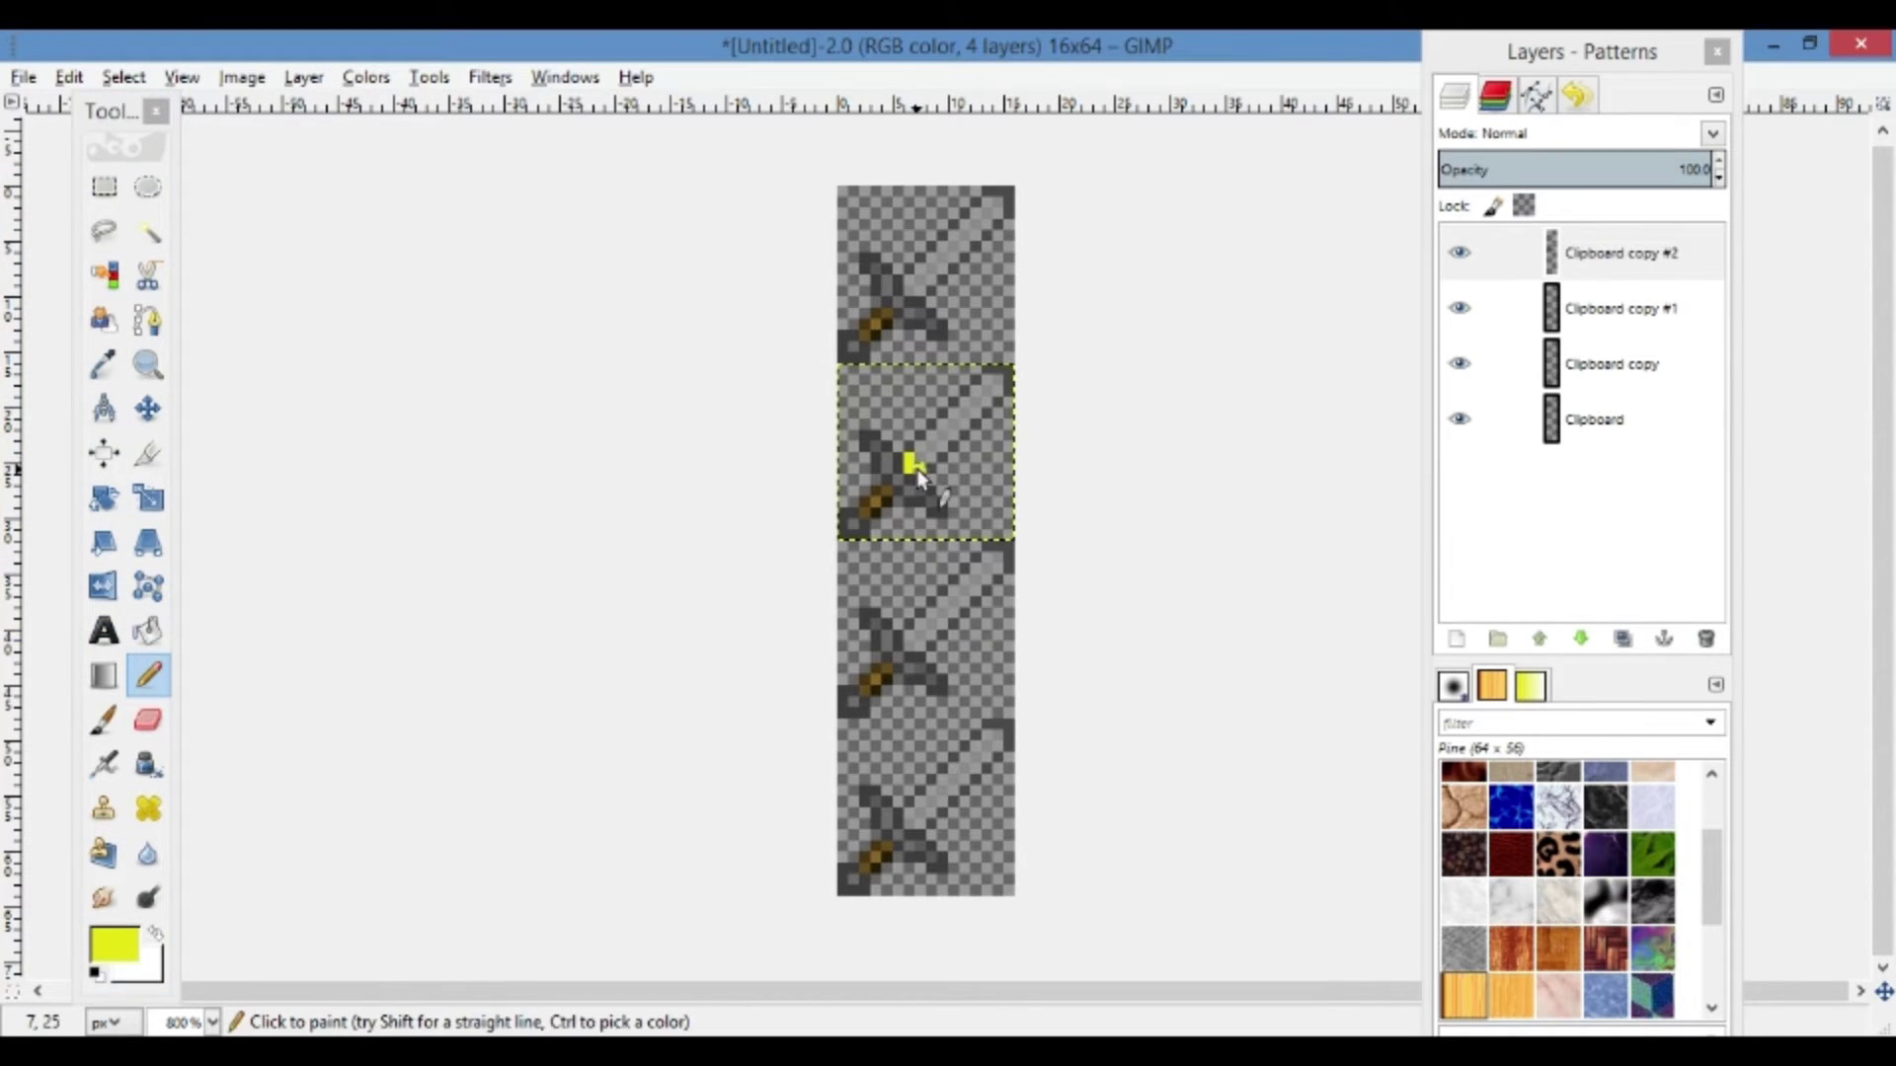
left_click(917, 453)
On the Clipboard copy #1 layer, paint three yellow pixels on the third sword
left_click(1615, 366)
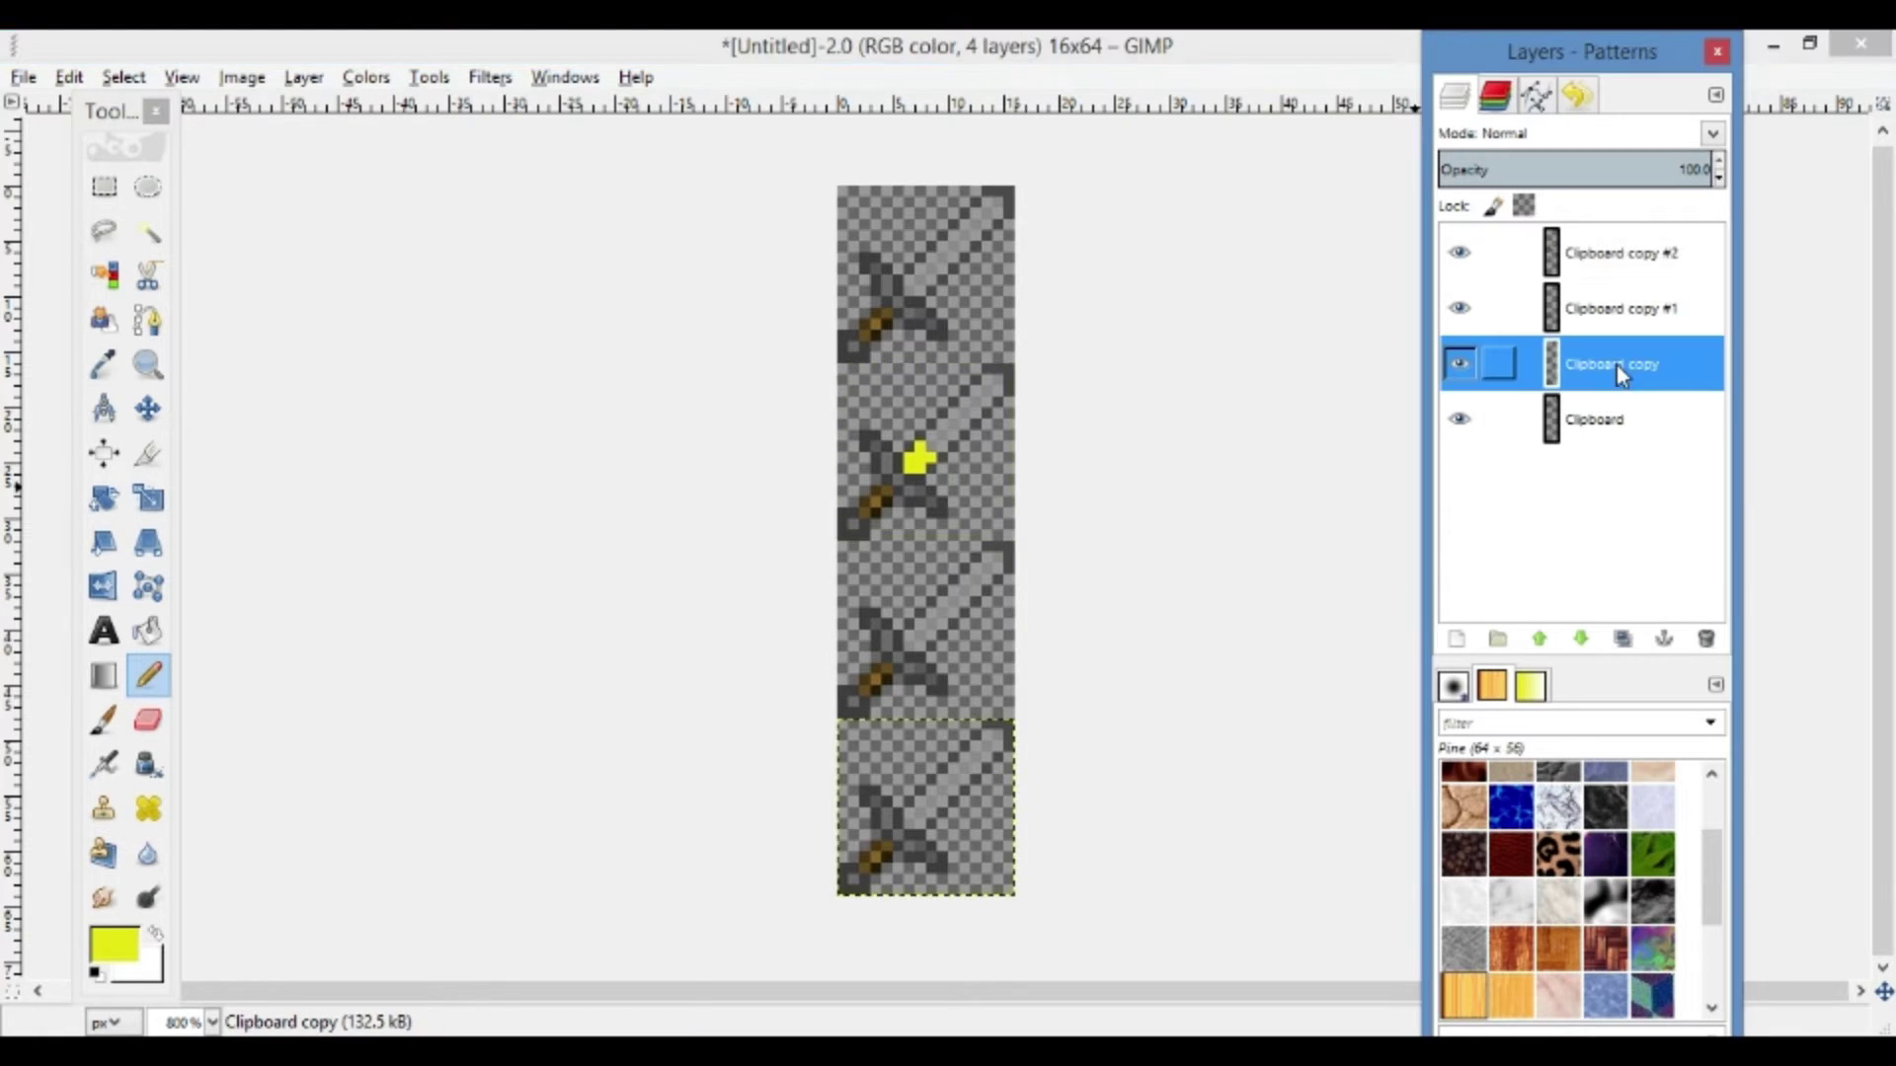
left_click(1621, 312)
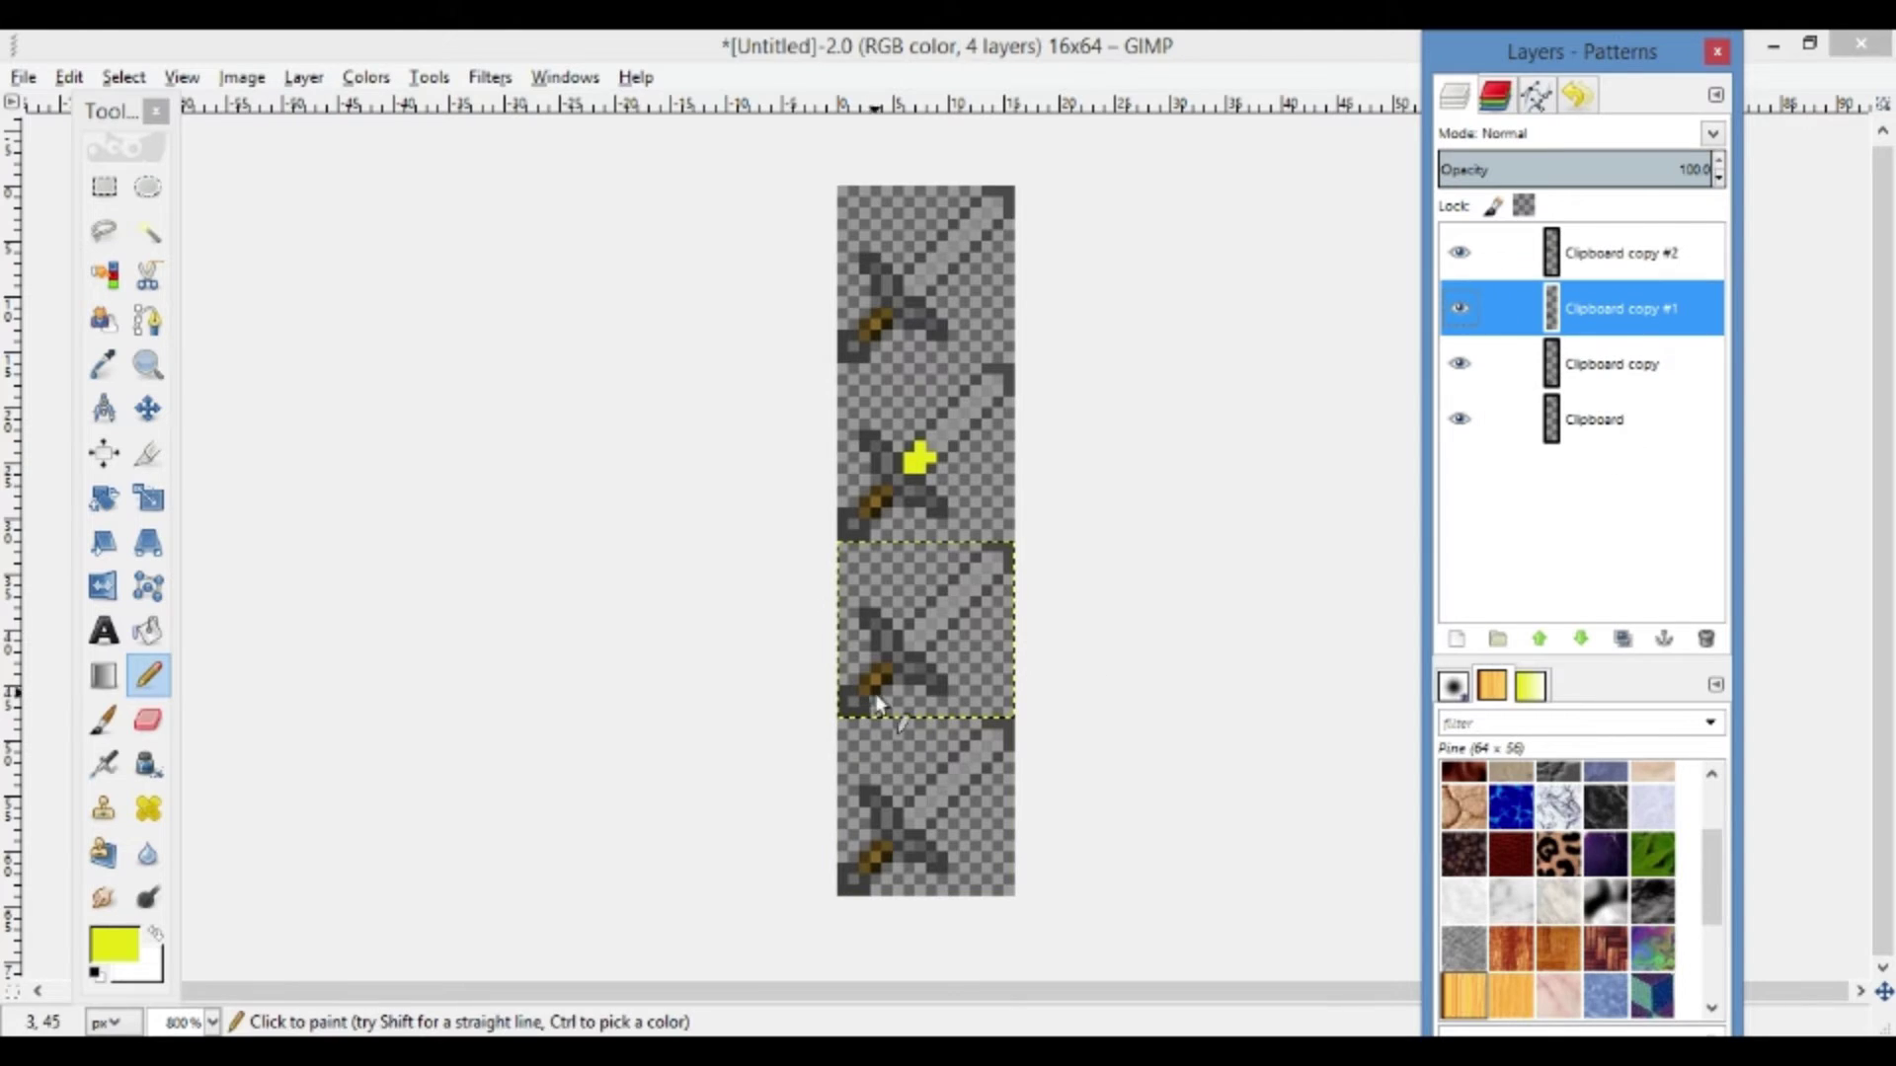
left_click(910, 644)
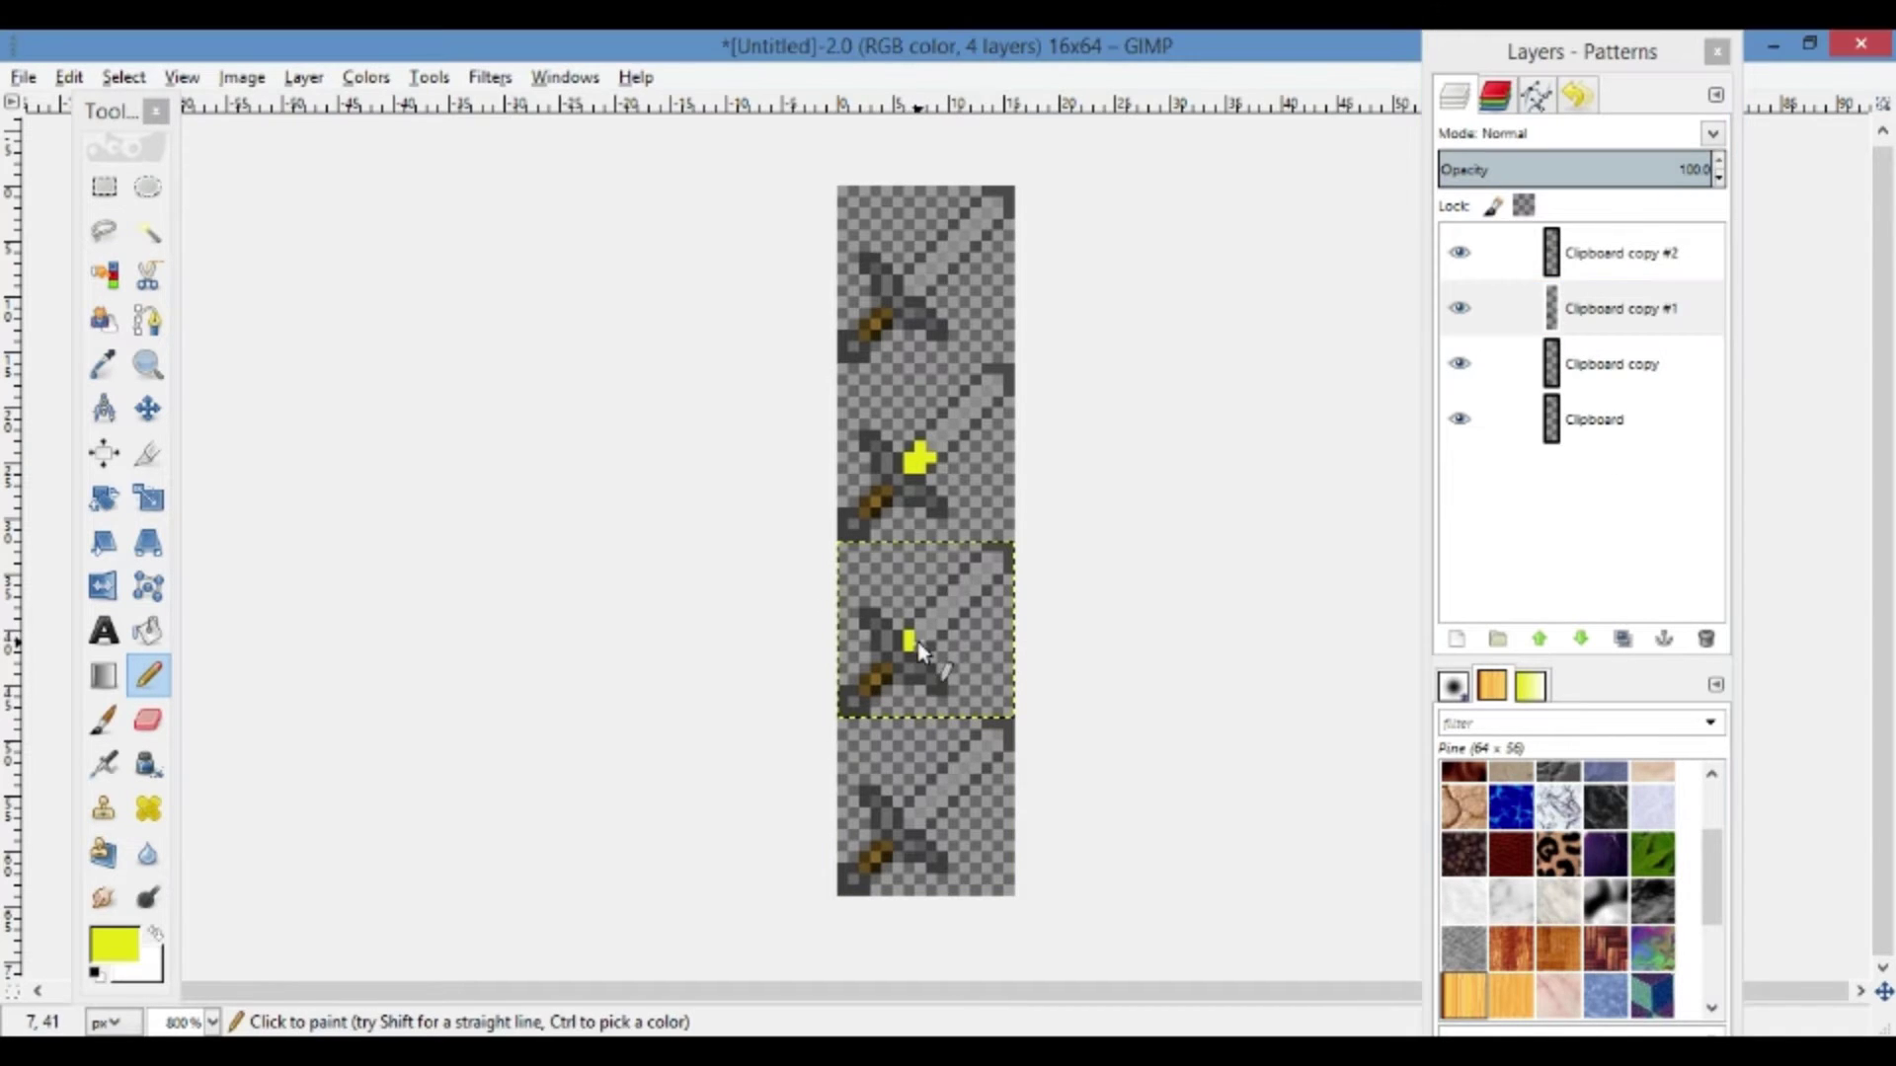
left_click(923, 638)
left_click(928, 637)
On the Clipboard copy layer, paint a small yellow spot on the bottom sword's blade
left_click(1613, 435)
left_click(1644, 264)
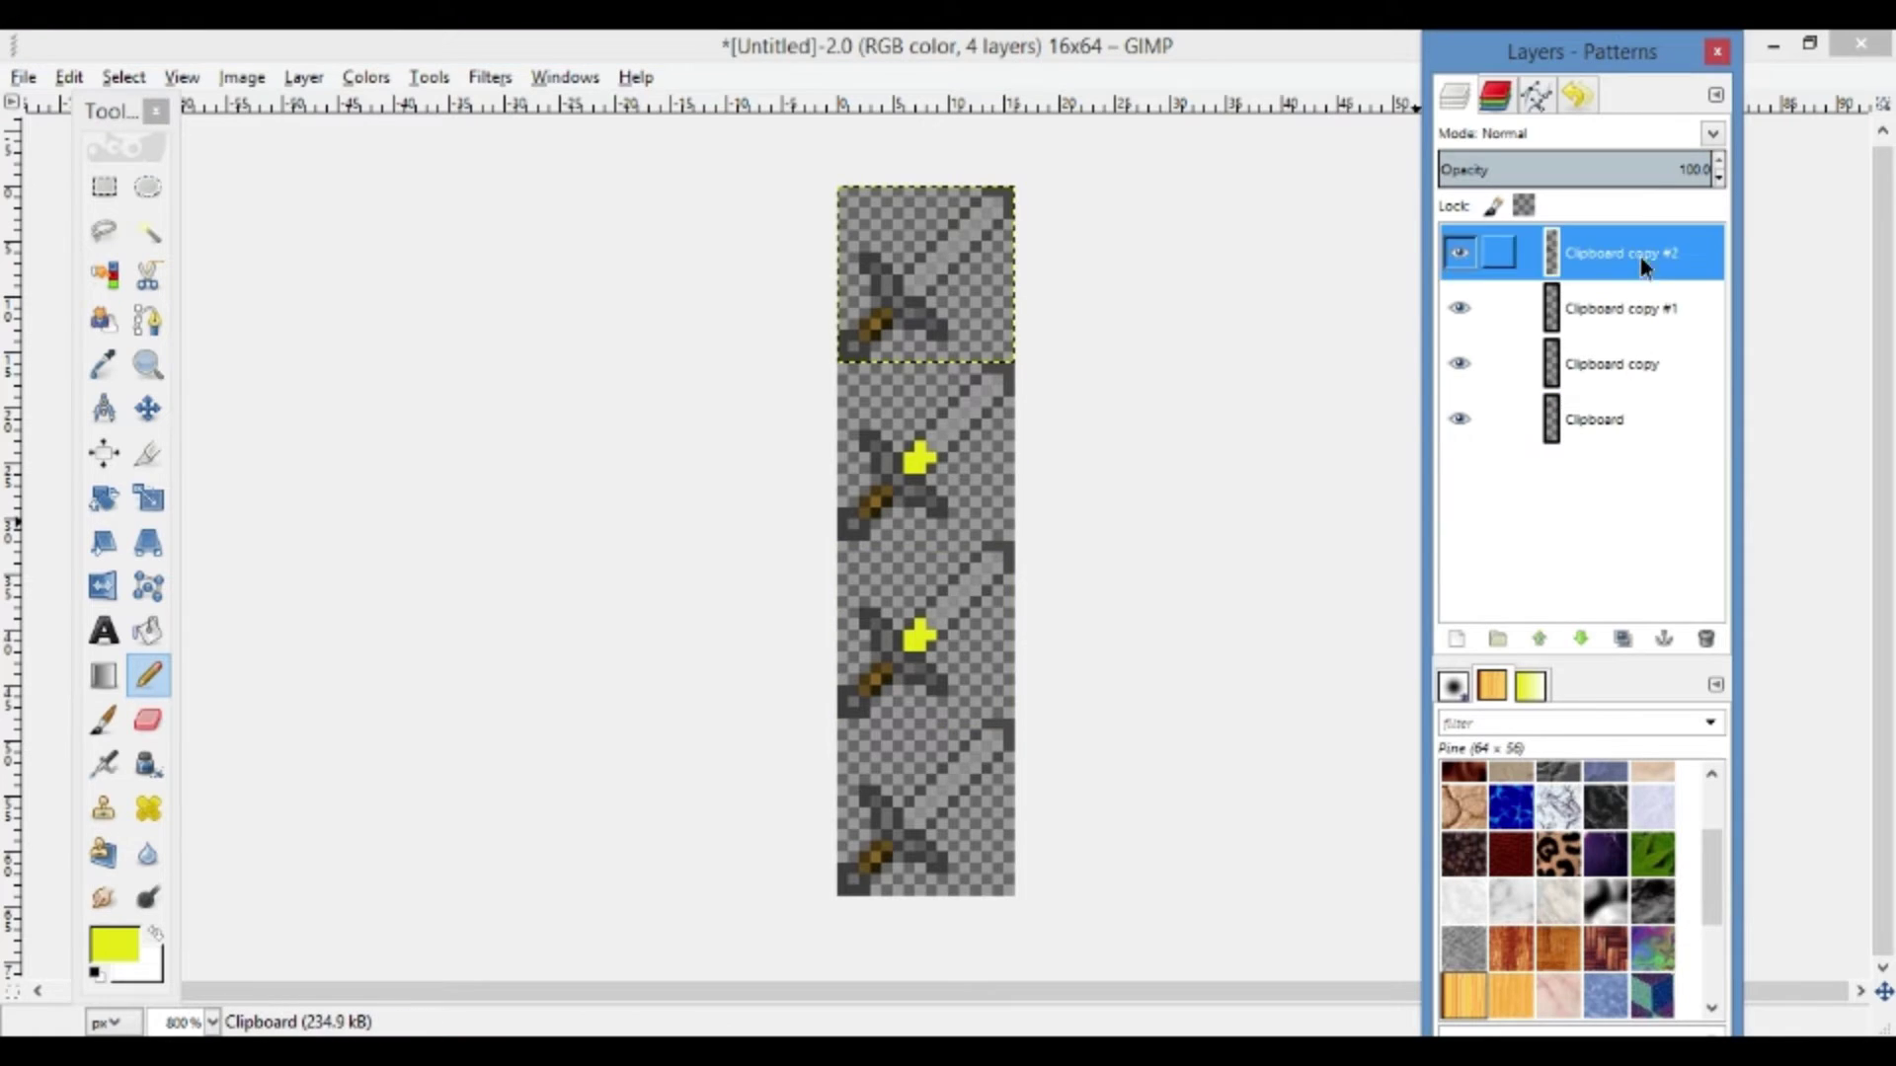
left_click(1624, 311)
left_click(1620, 361)
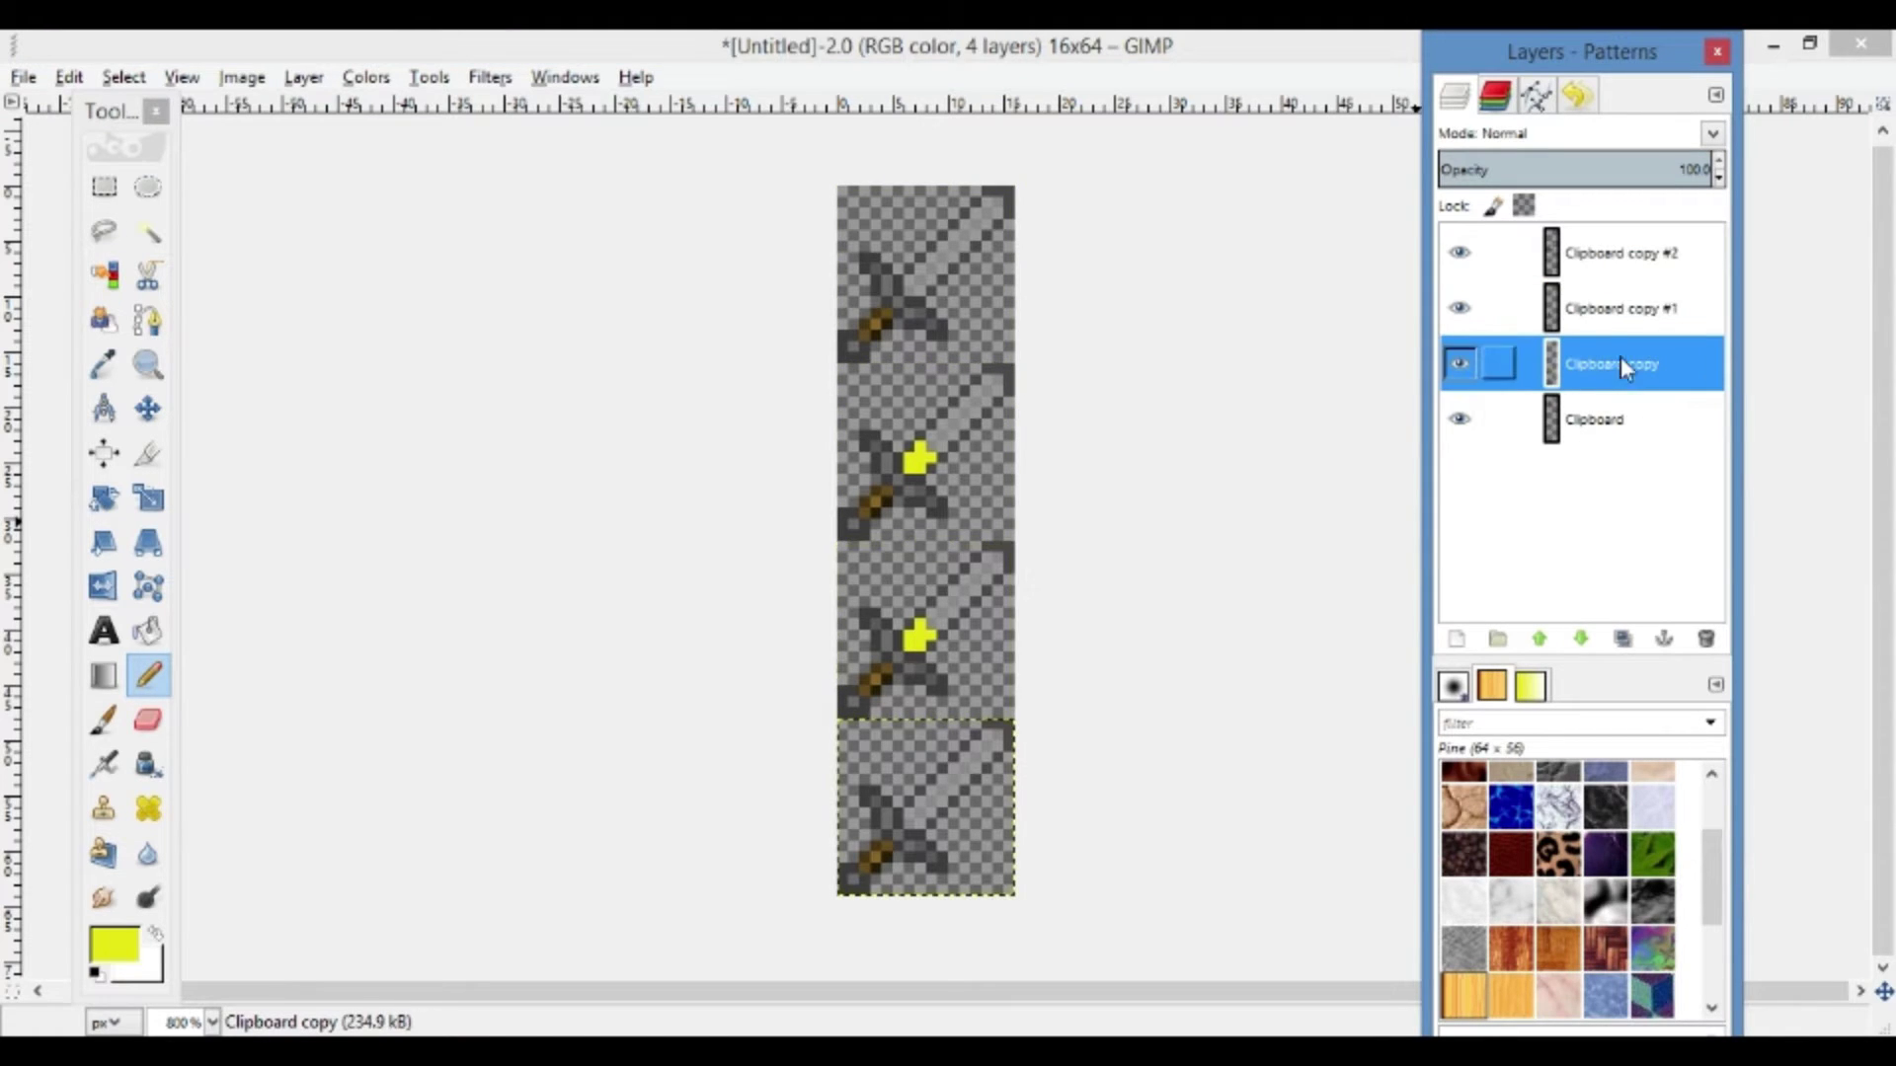
left_click(910, 818)
left_click_drag(921, 822, 922, 802)
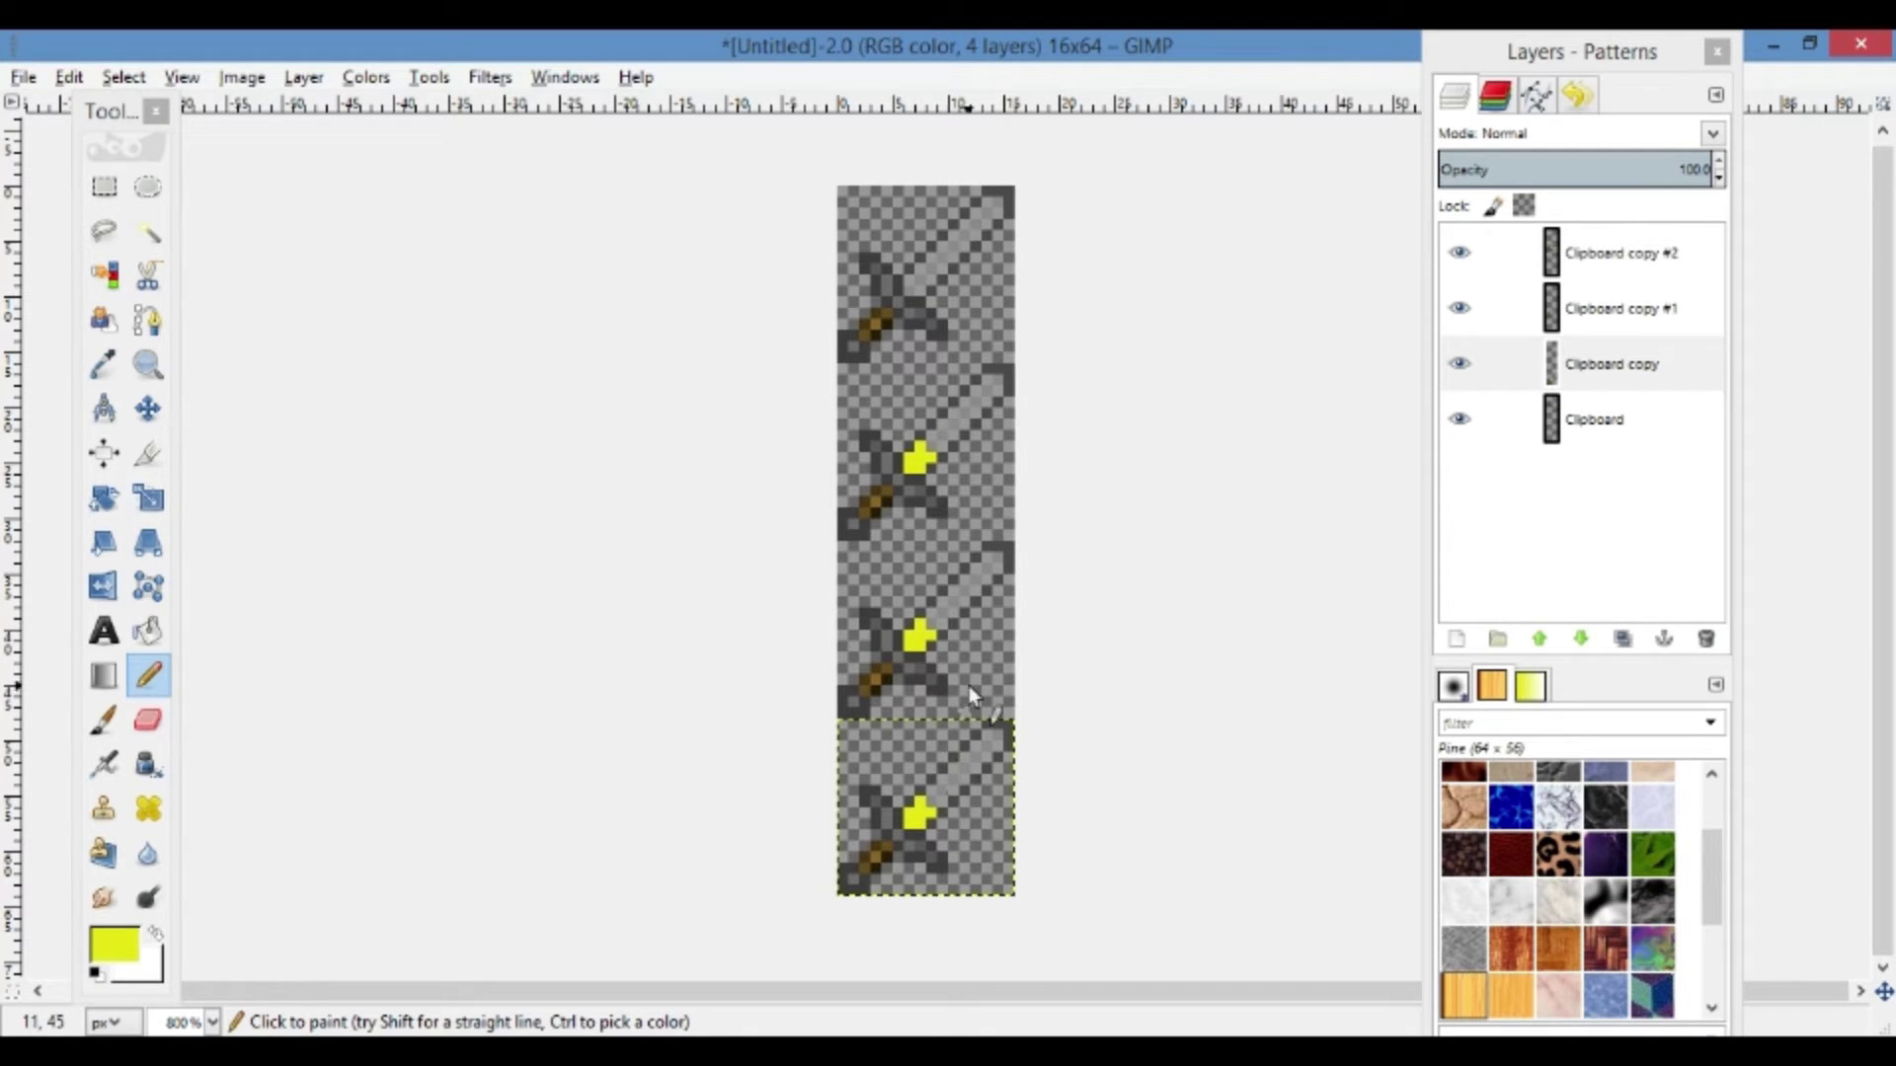
Switch to orange and paint a short orange streak up the third sword's blade
left_click(121, 951)
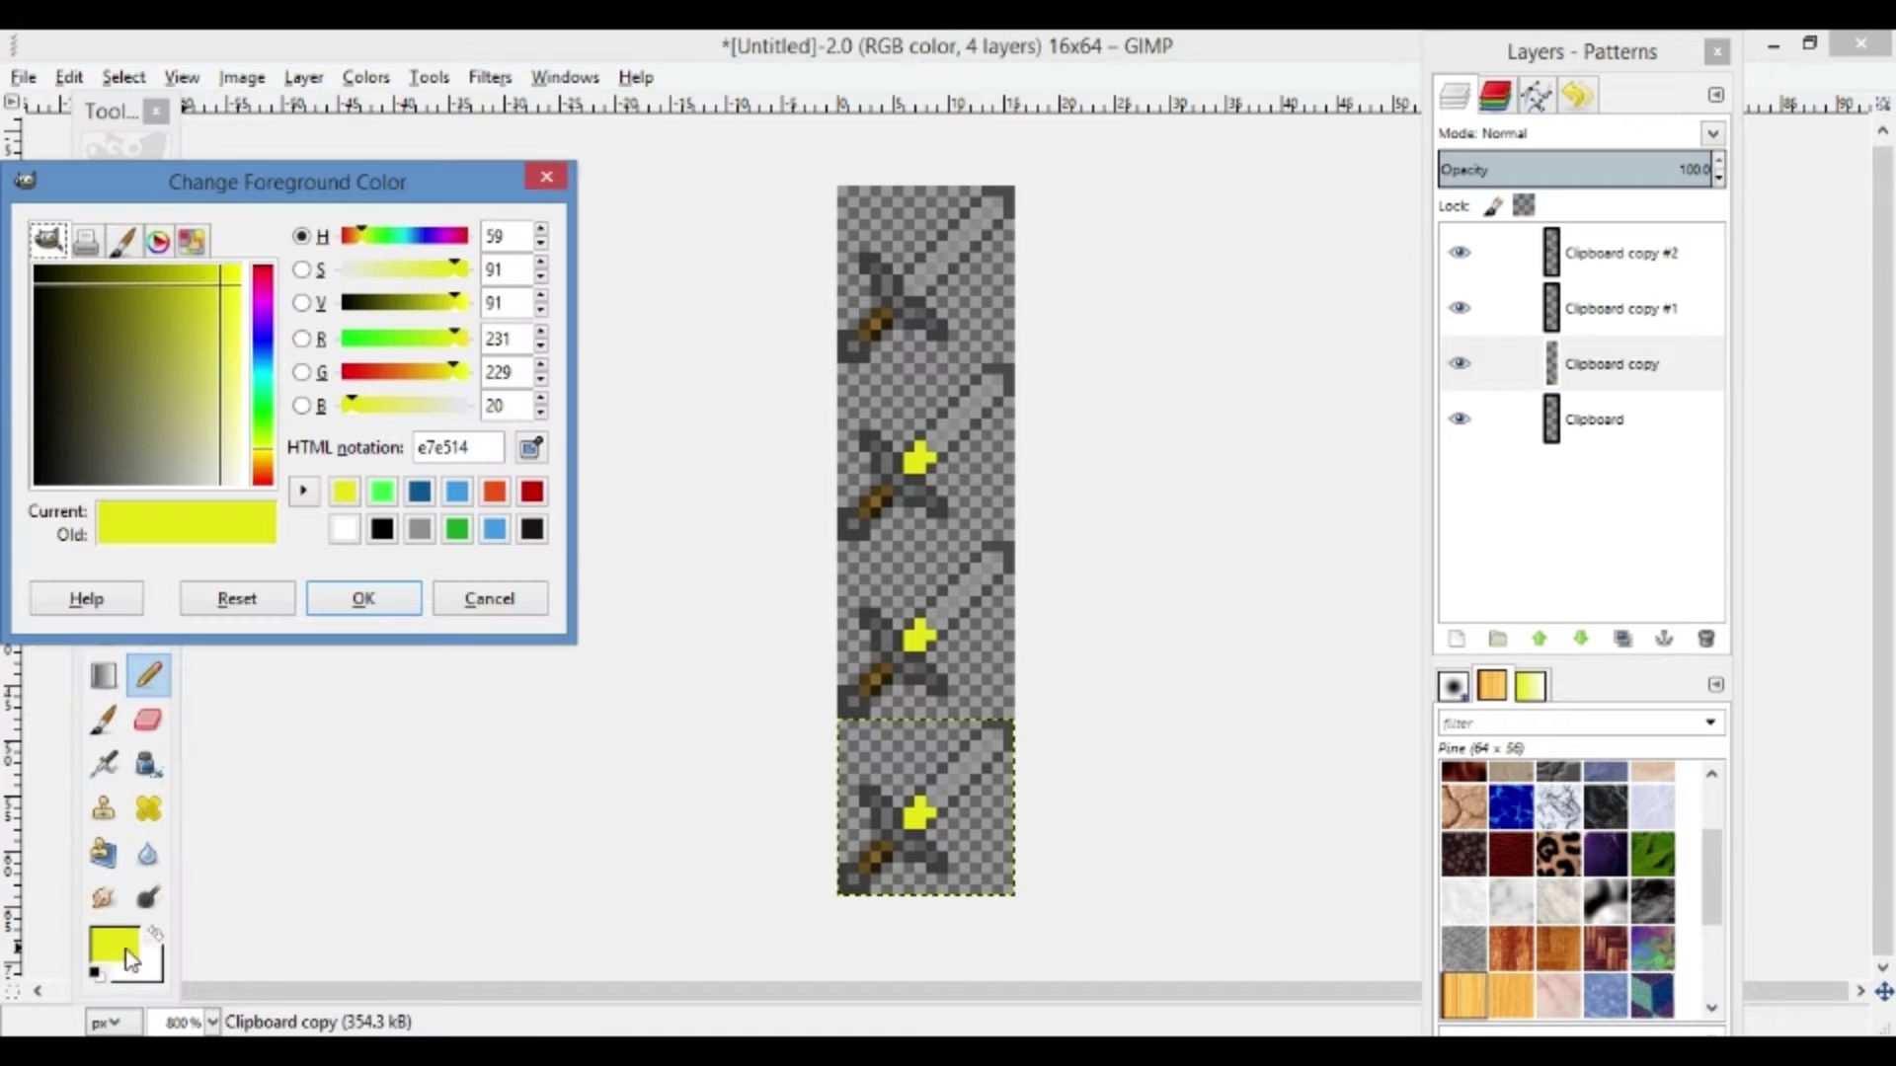
left_click(494, 492)
left_click(383, 600)
left_click(1649, 314)
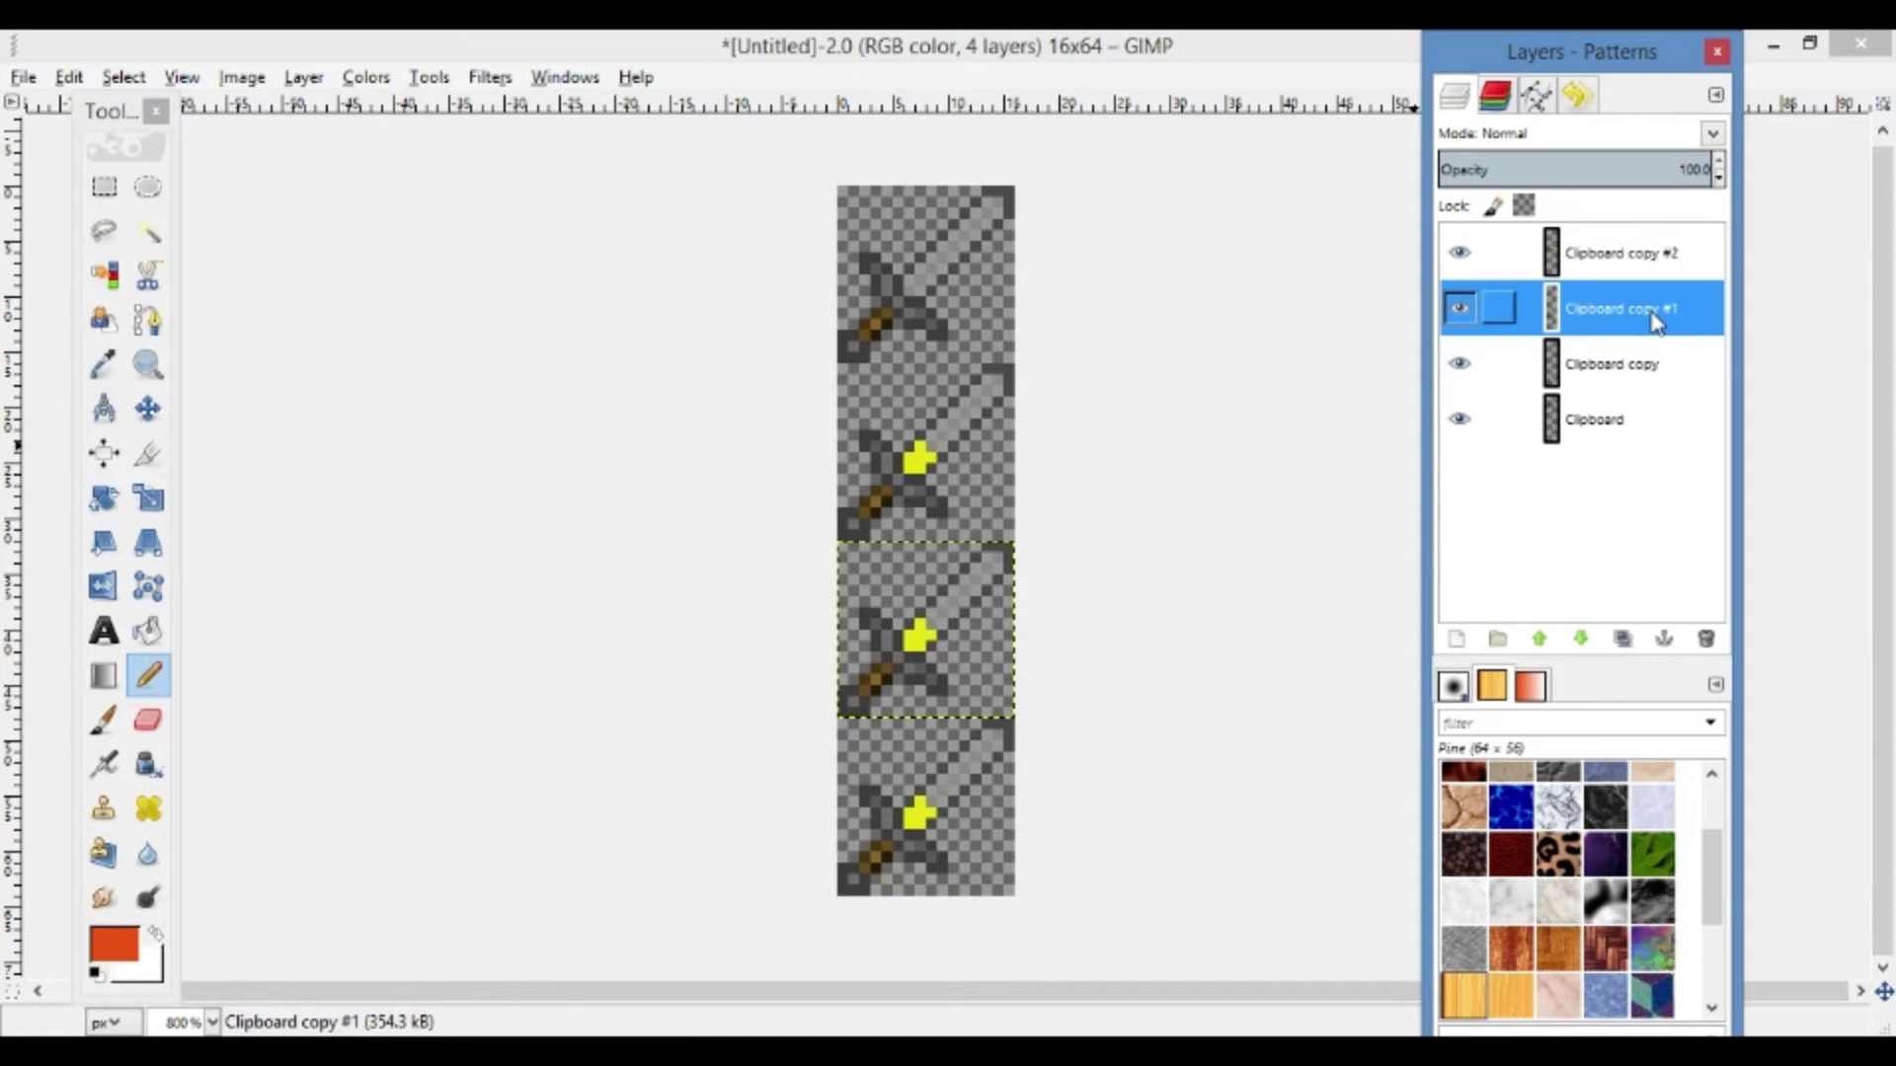
left_click(933, 620)
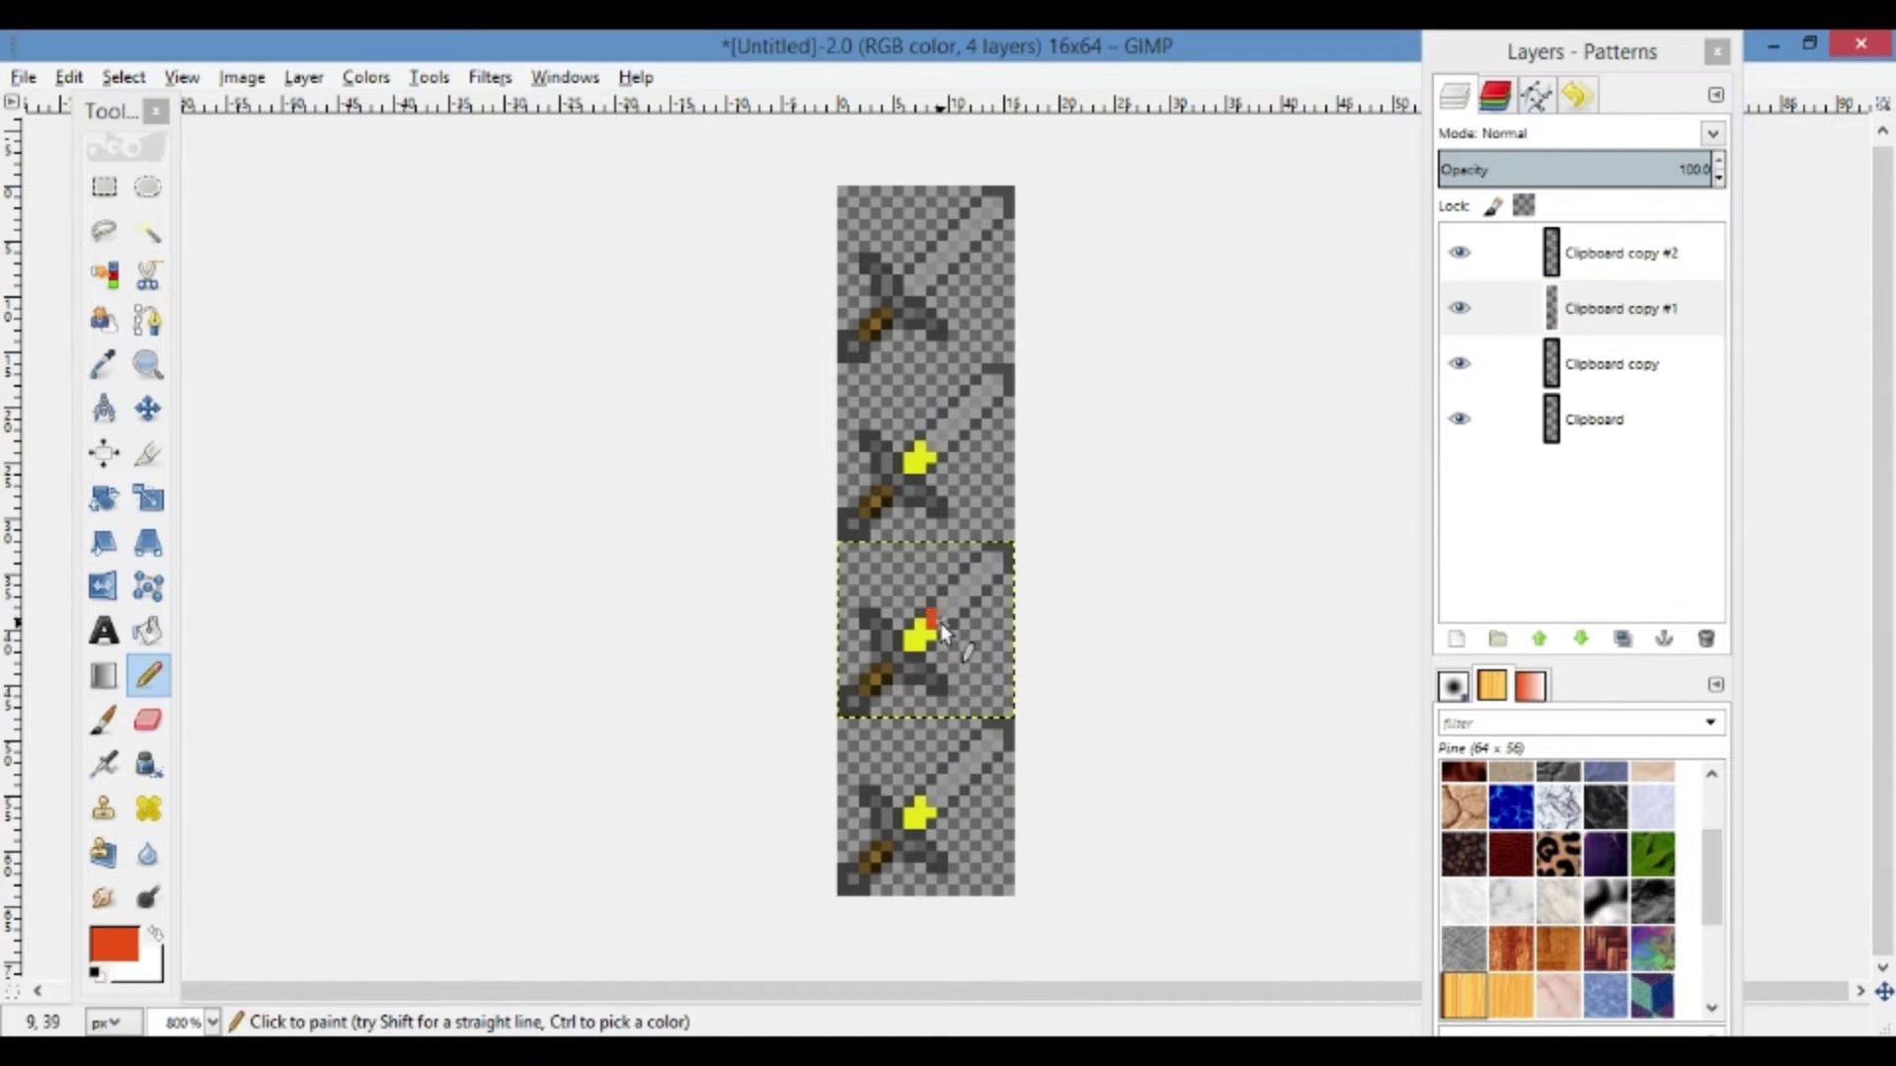
left_click_drag(940, 624, 950, 612)
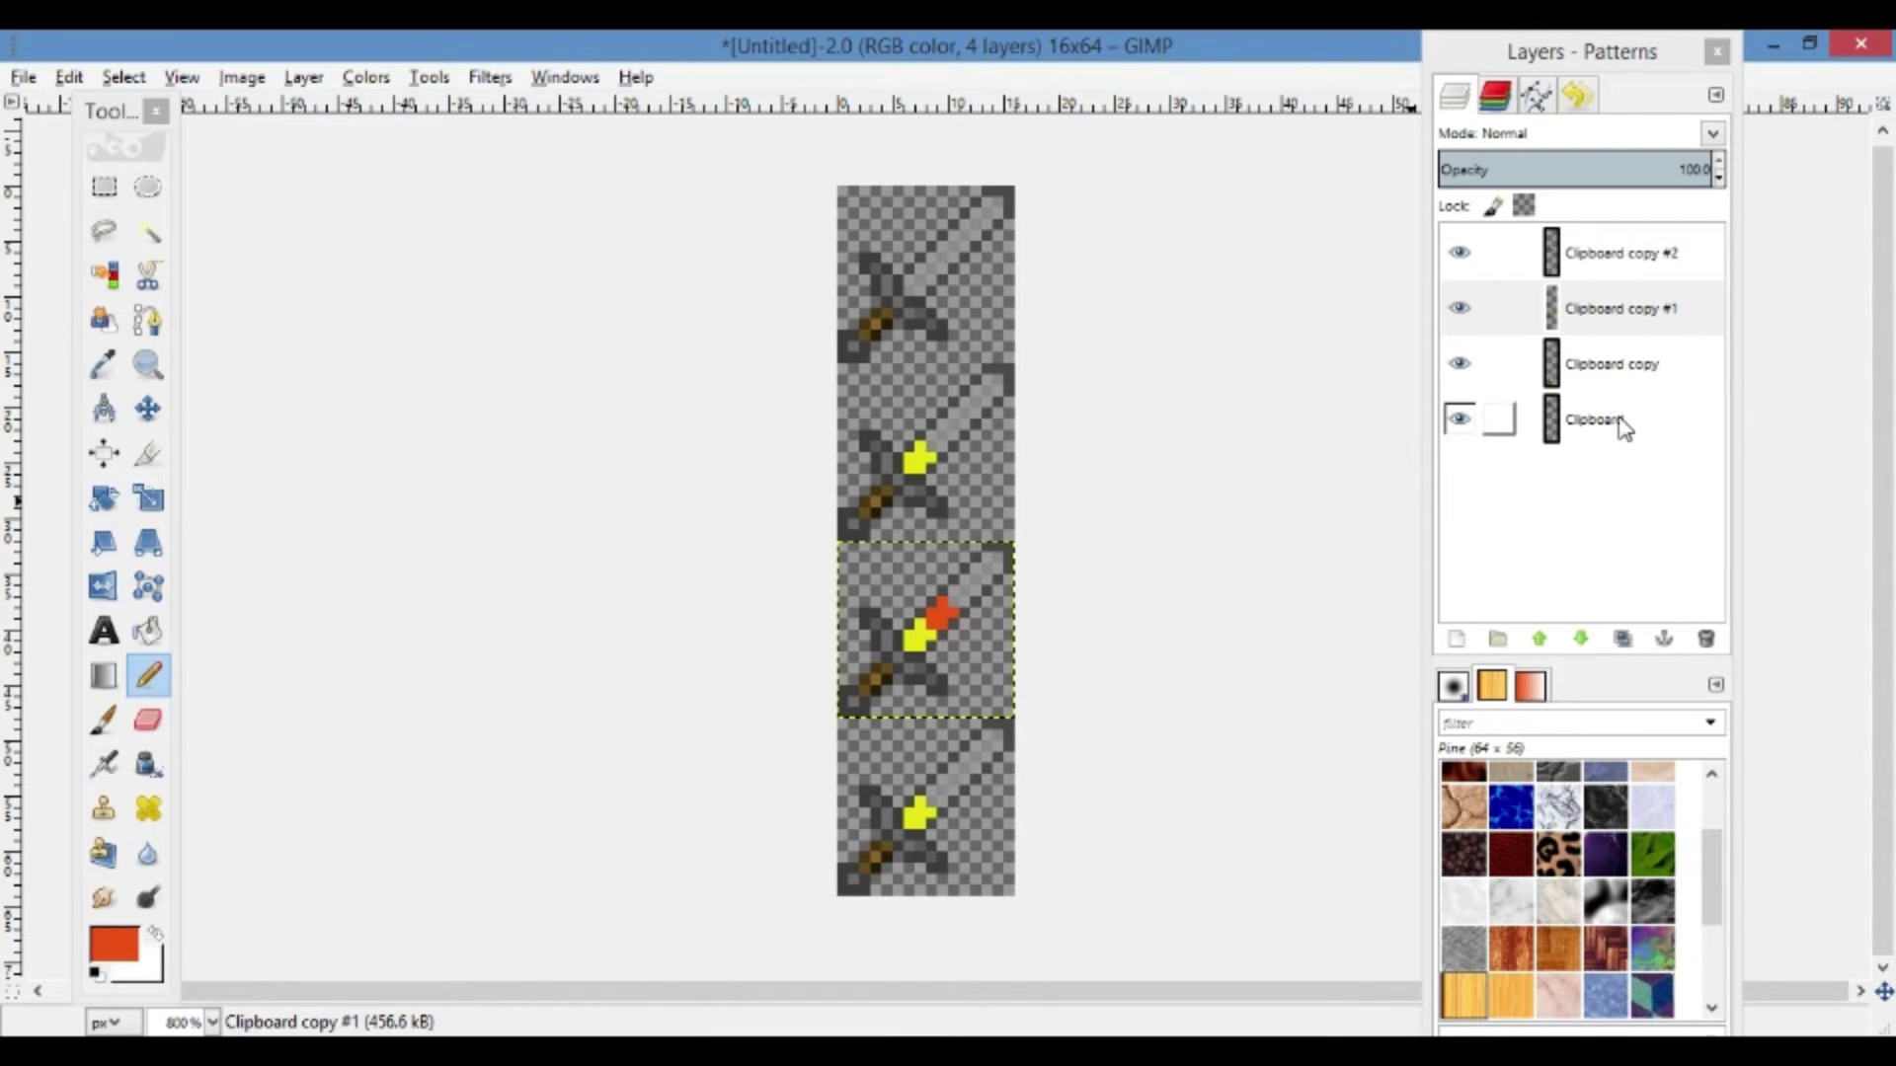
Paint an orange streak up the bottom sword's blade on the Clipboard copy layer
left_click(1619, 366)
left_click(934, 802)
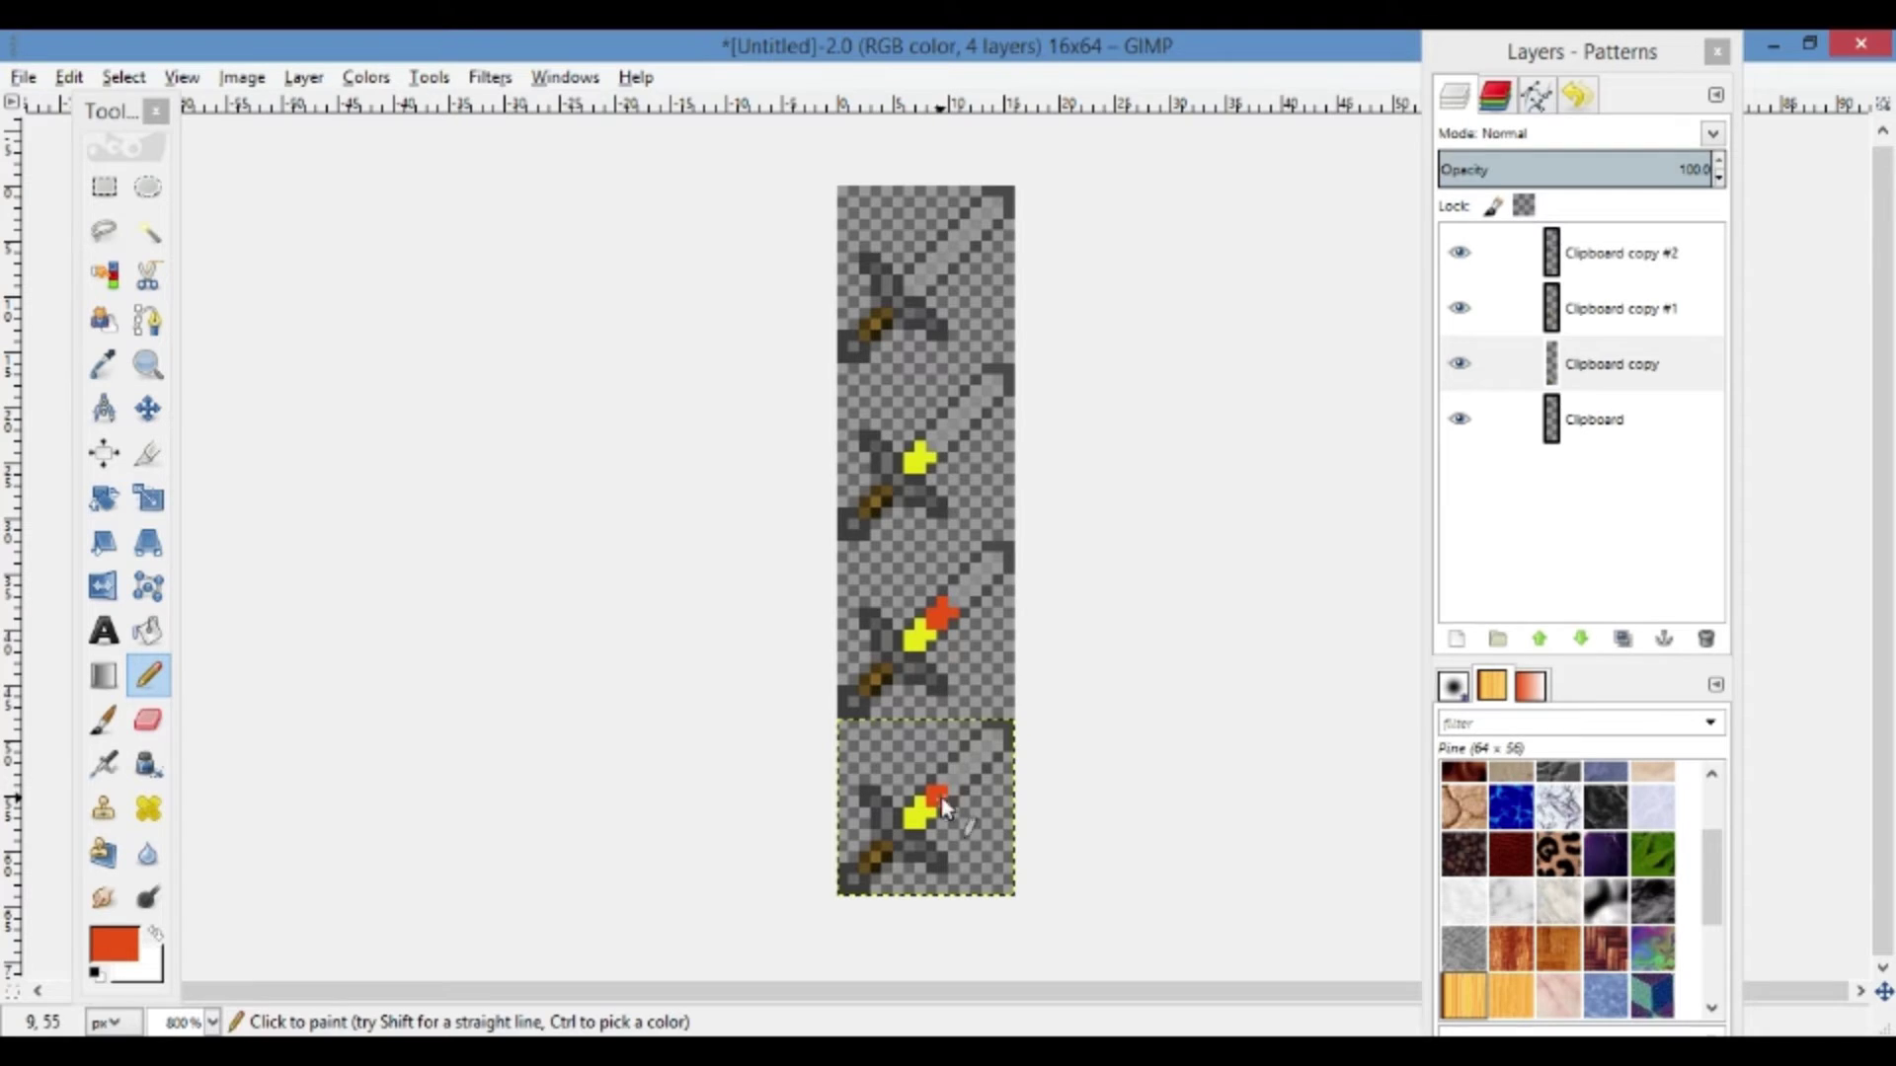
left_click_drag(940, 798, 951, 786)
Switch to dark red and add three dark-red pixels at the bottom sword's tip
left_click(1638, 367)
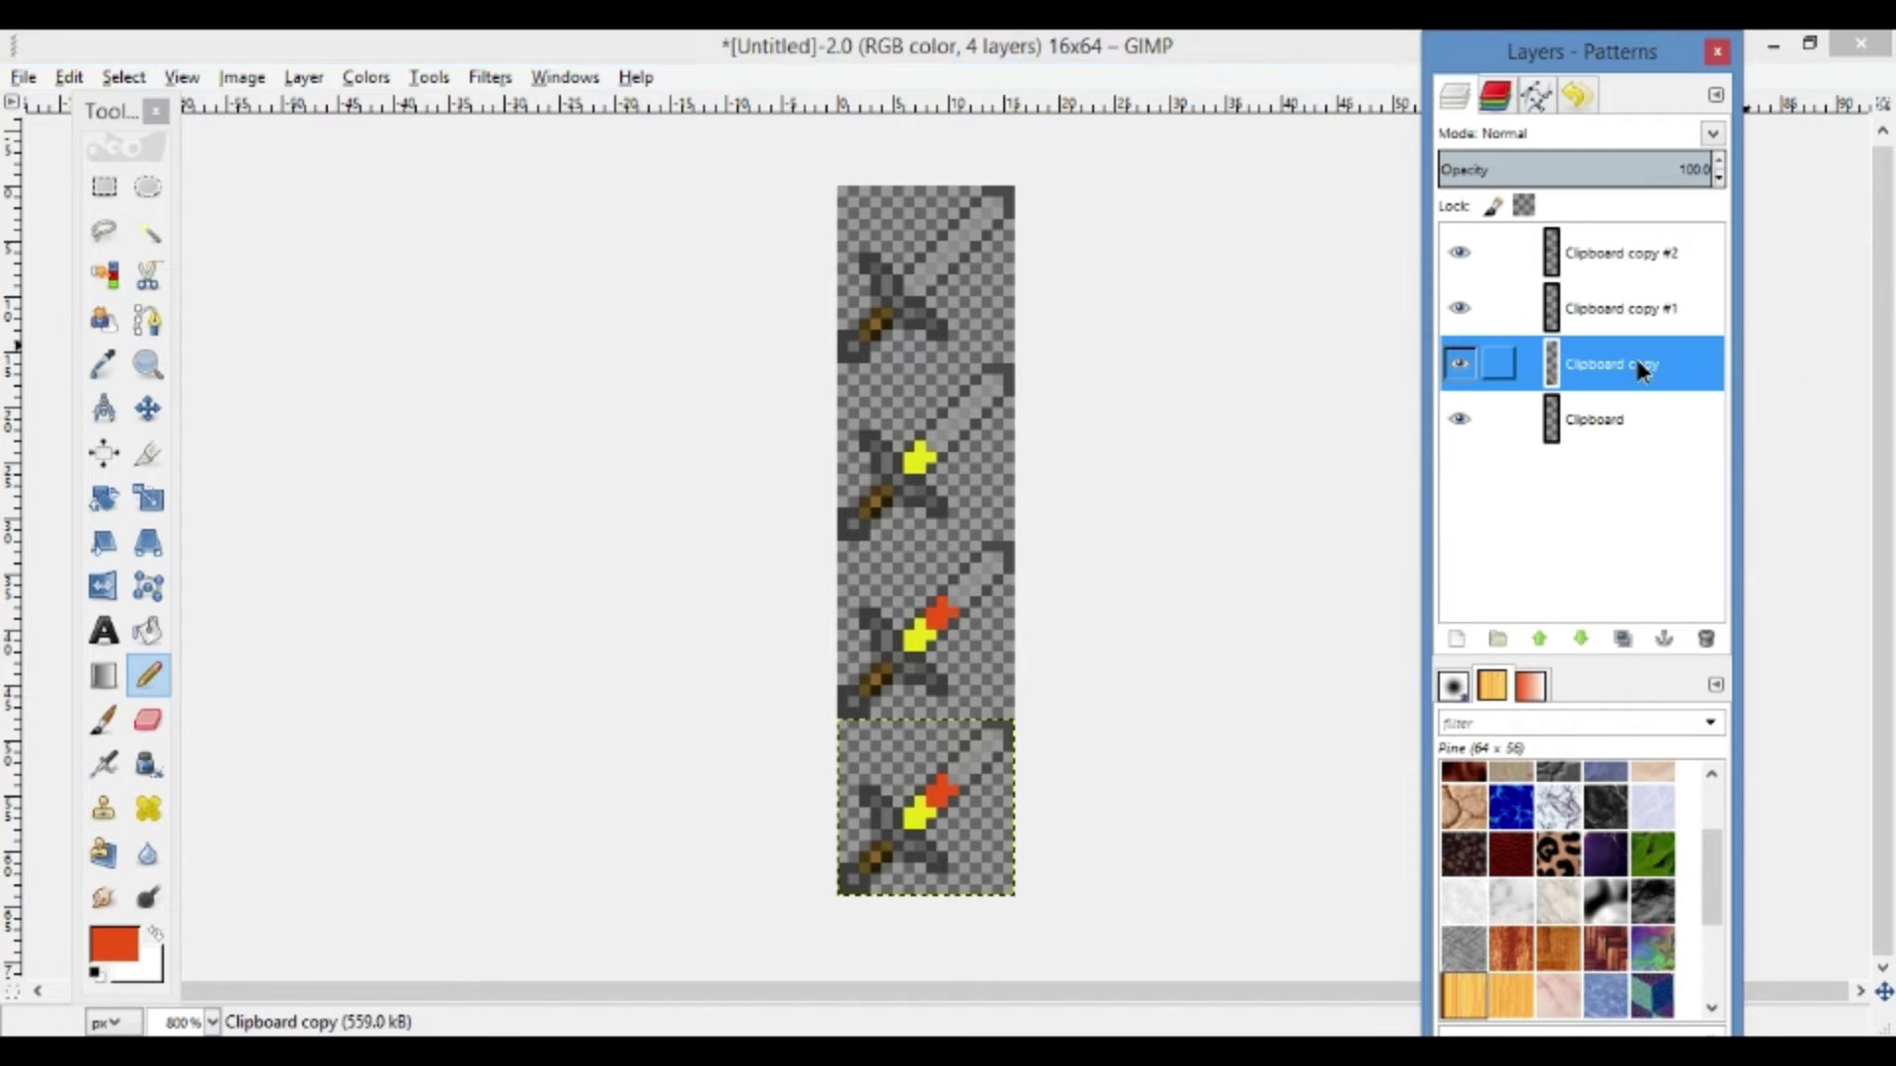
left_click(114, 943)
left_click(531, 491)
left_click(363, 598)
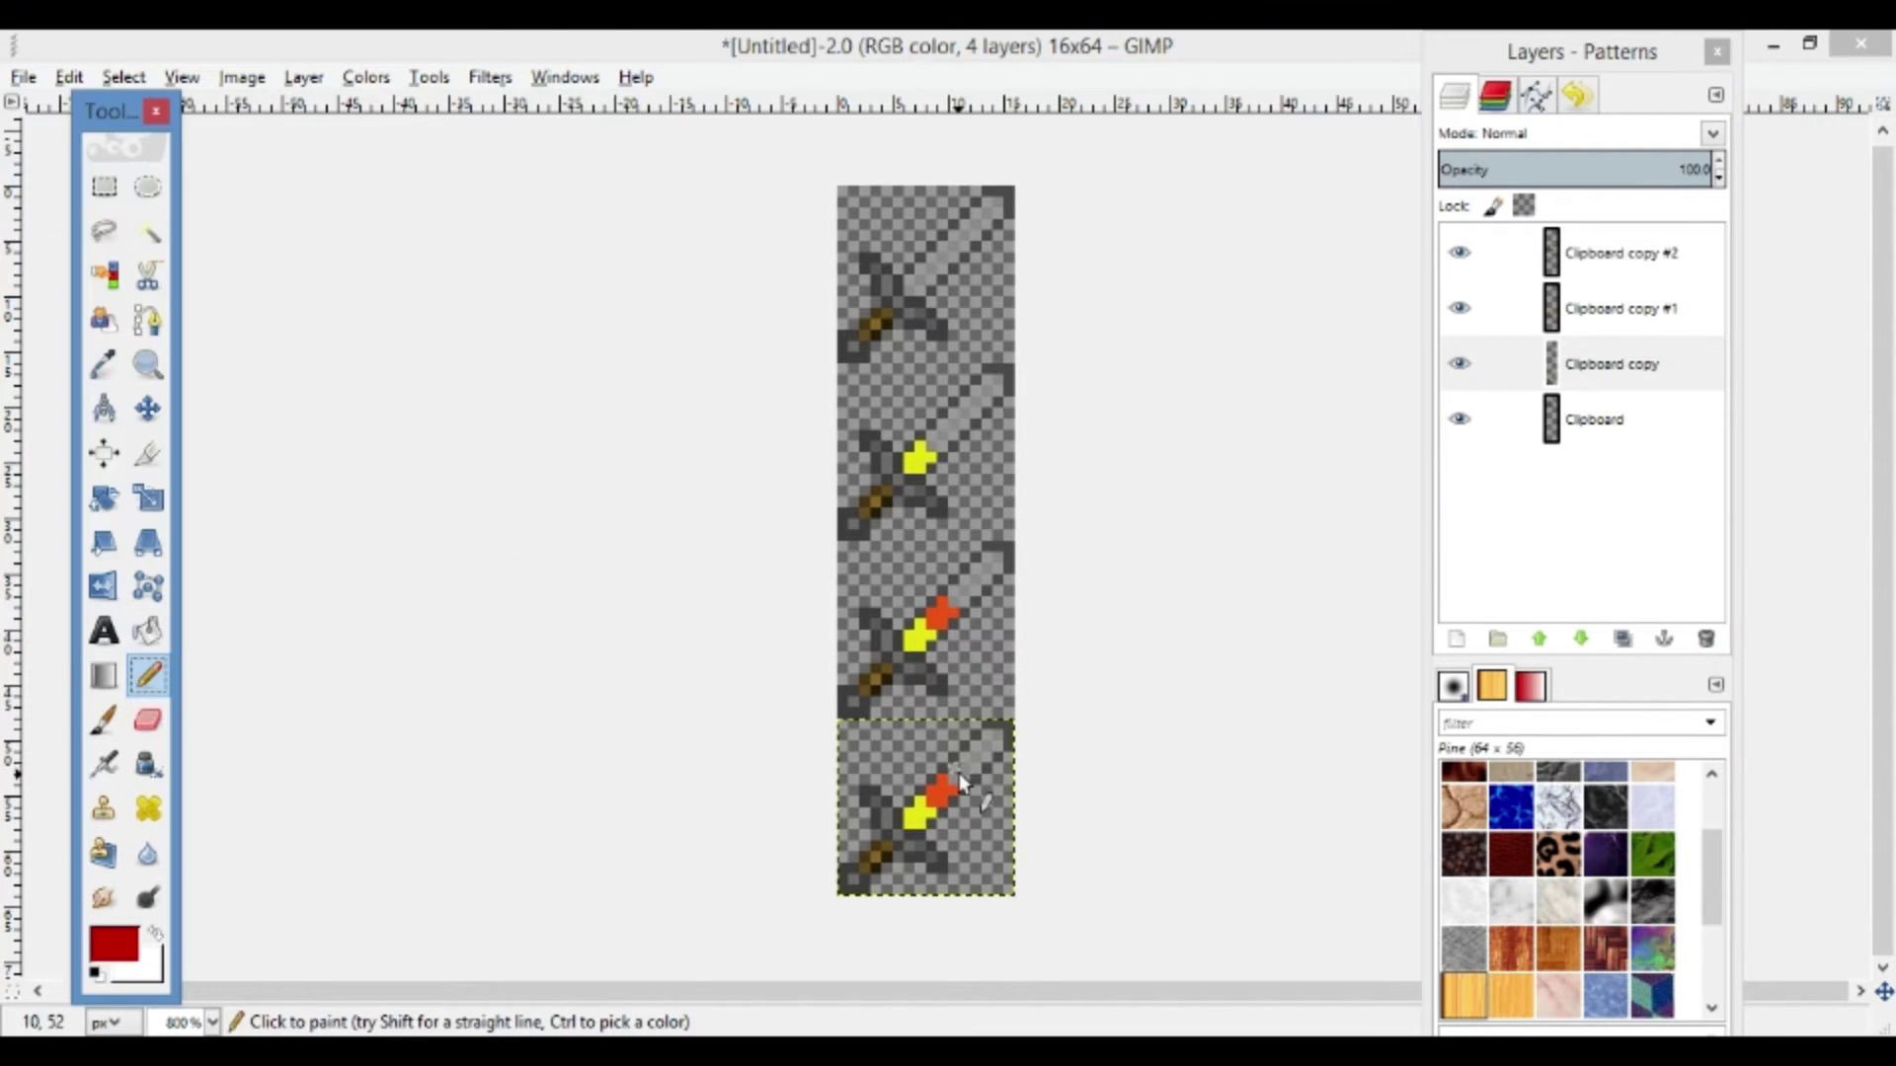
left_click(956, 782)
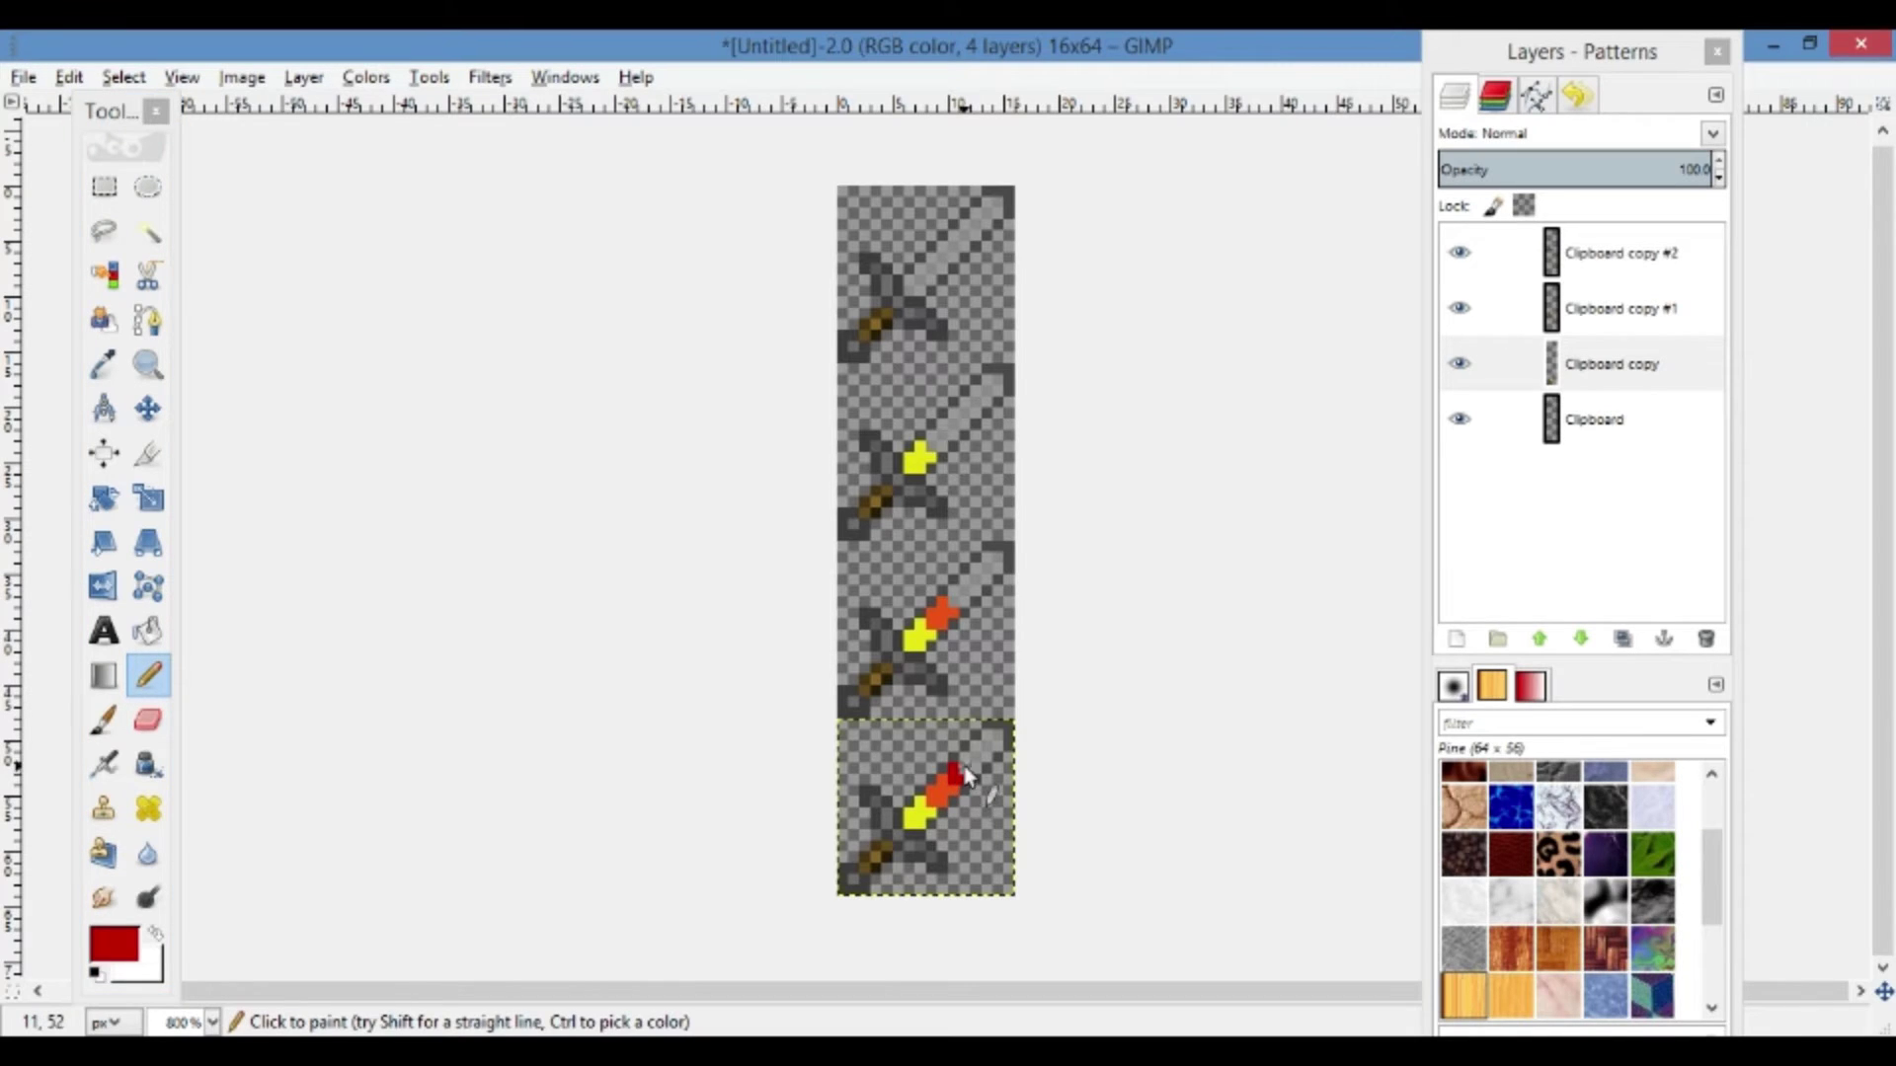
left_click(965, 761)
left_click(976, 771)
left_click(24, 77)
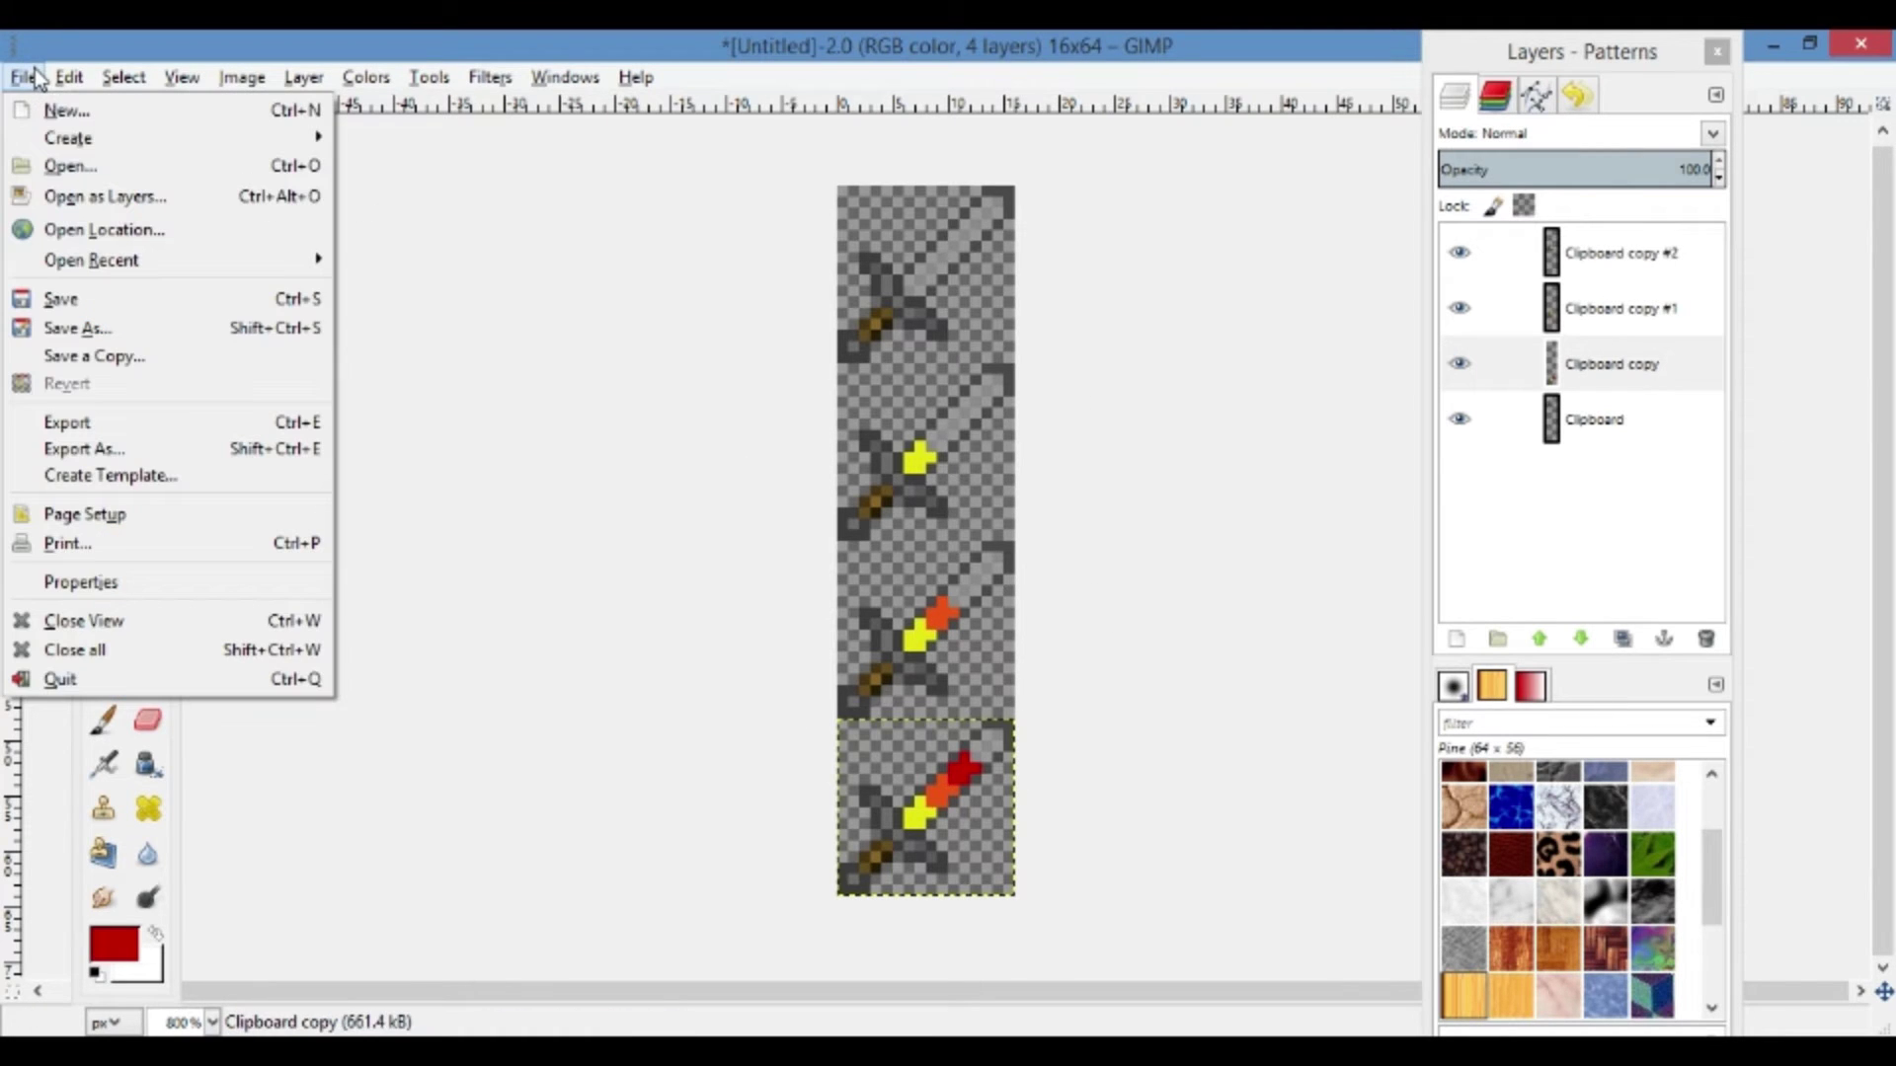
Export the strip over stone_sword.png in Default Texture Pack (1.8)/assets/minecraft/textures/items, replacing it
left_click(124, 450)
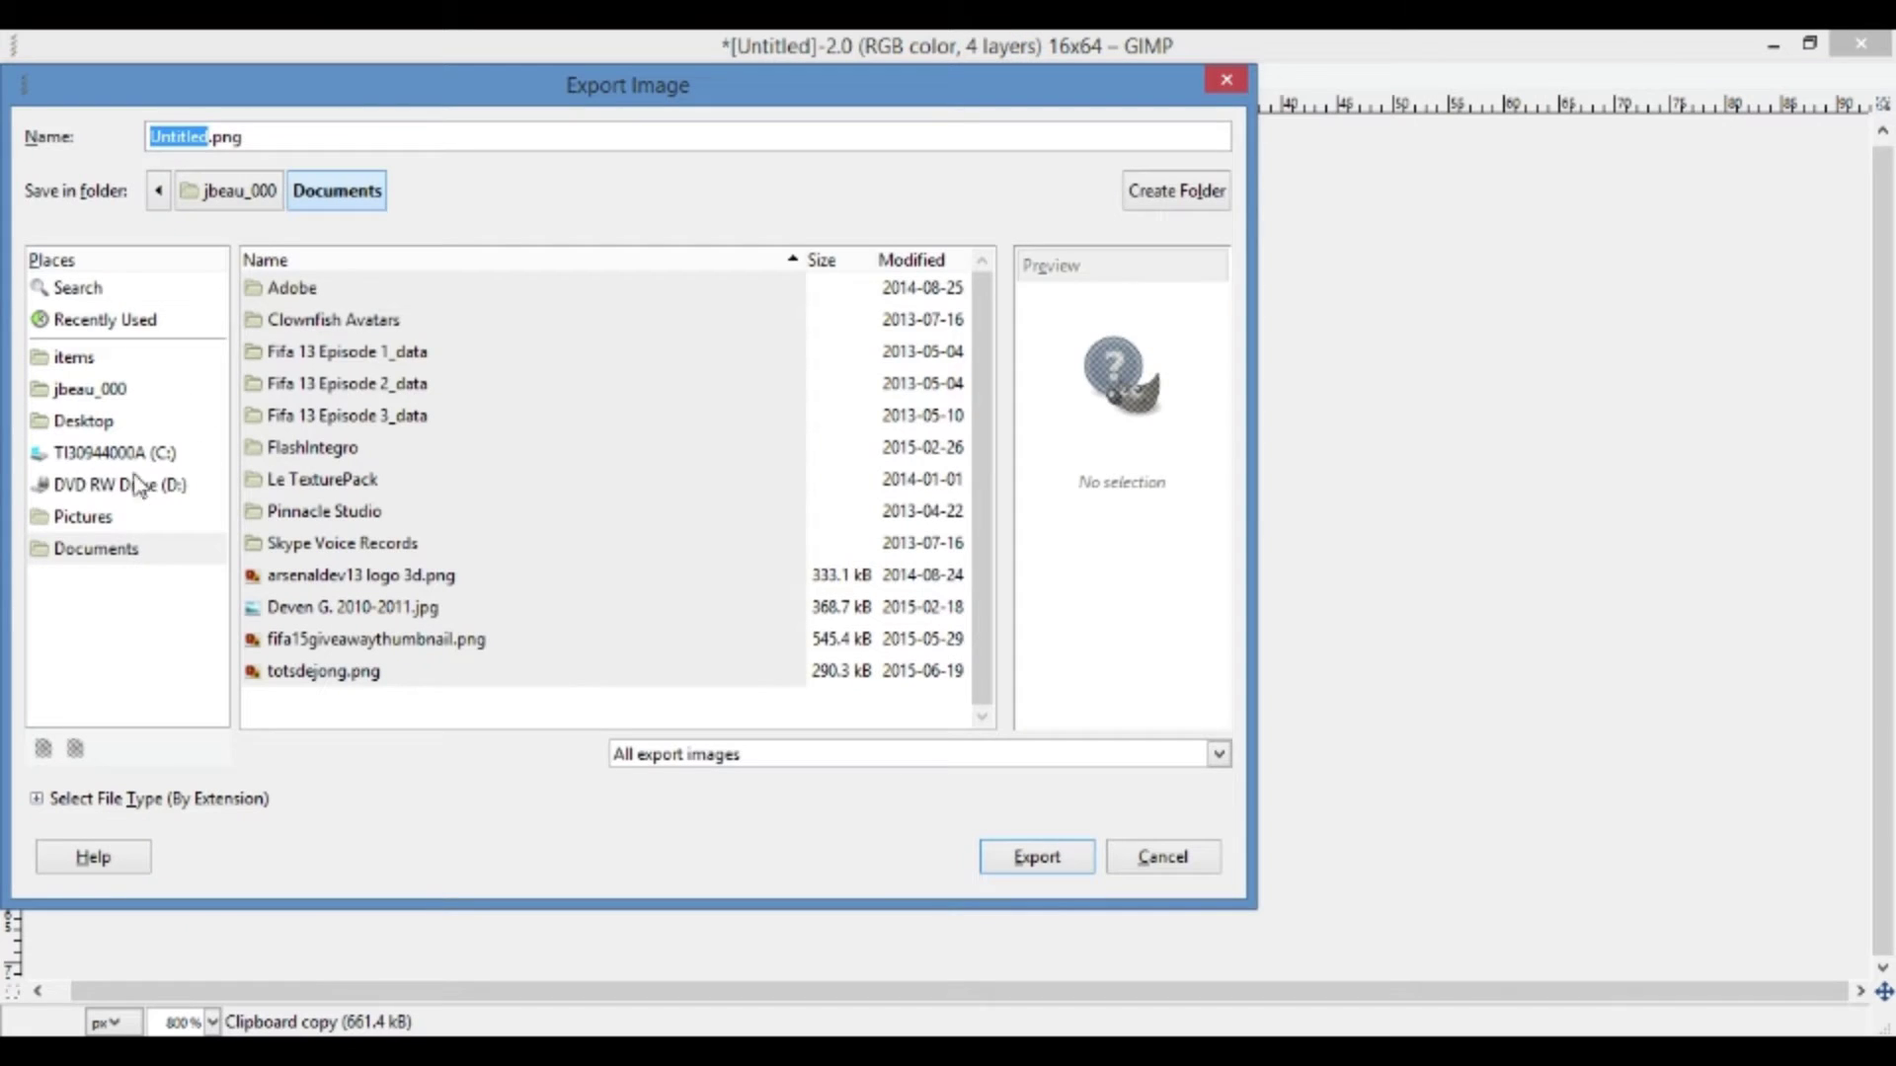
left_click(127, 419)
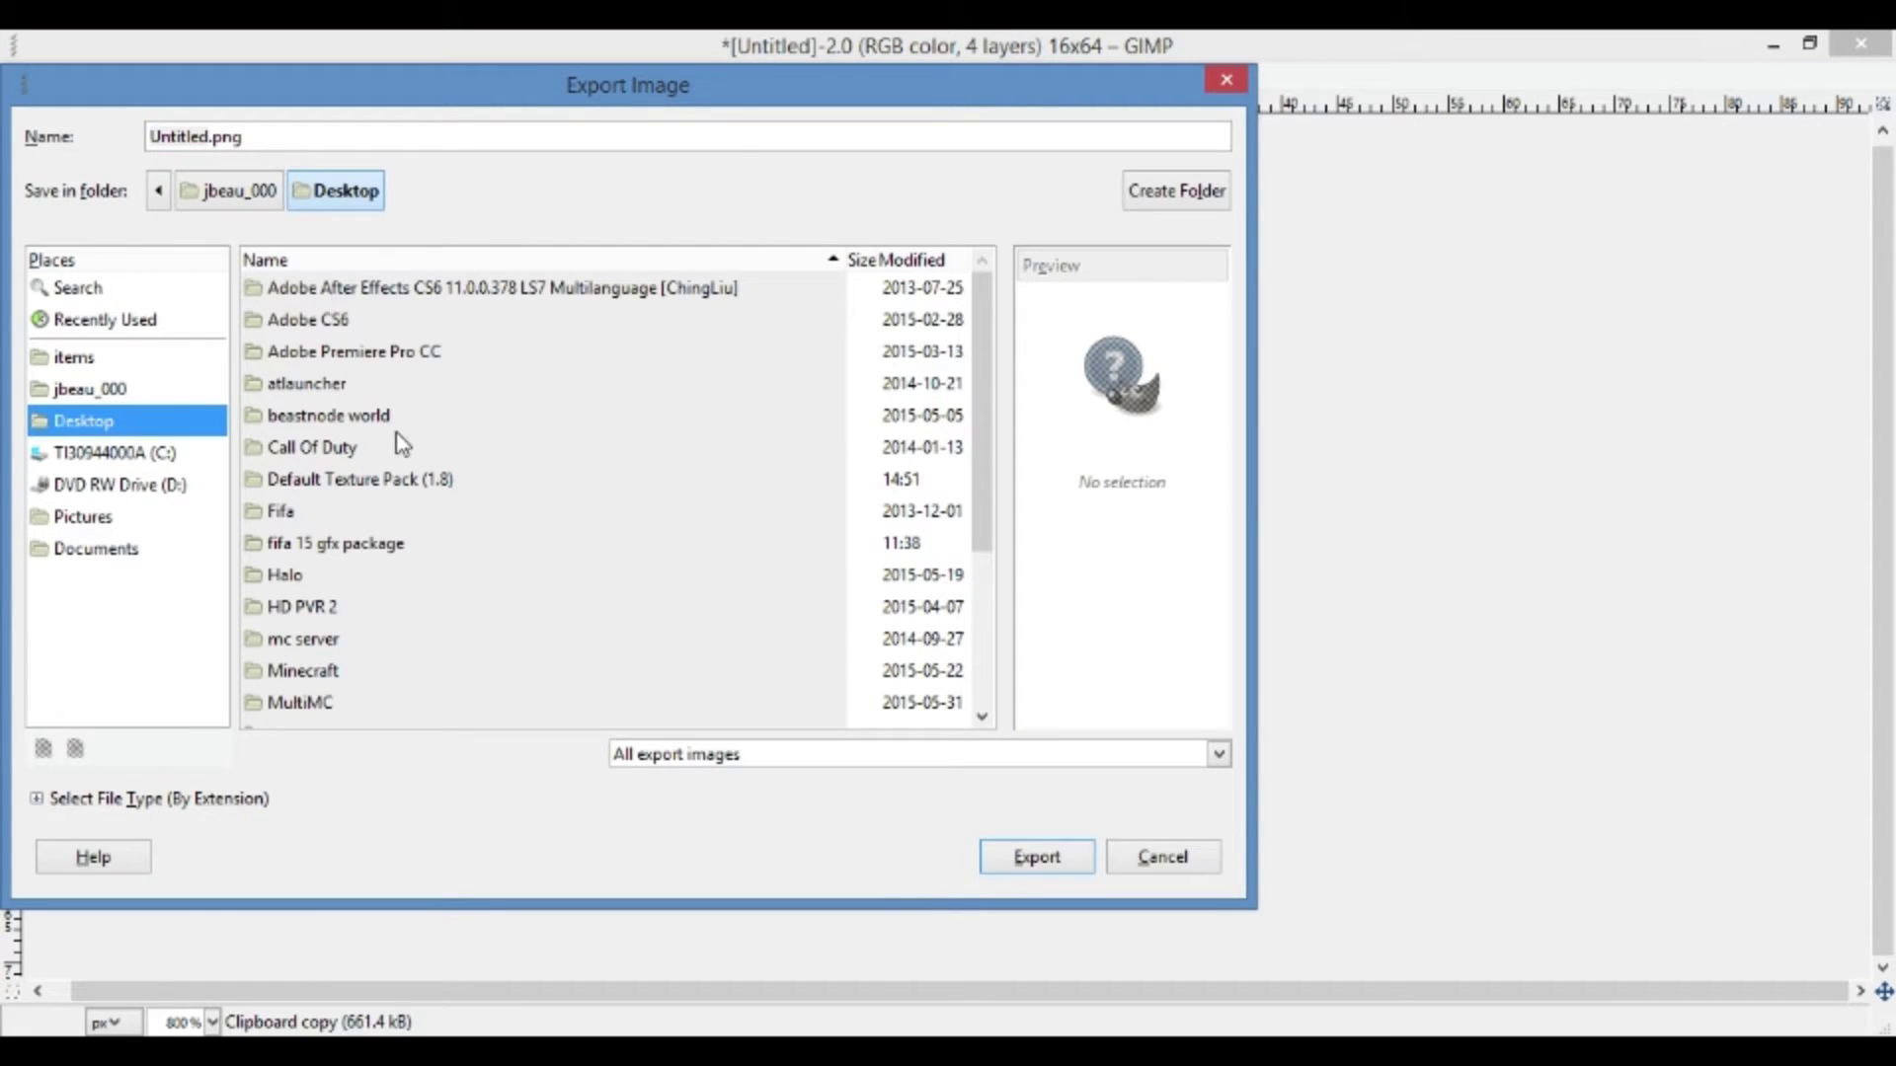
left_click(387, 483)
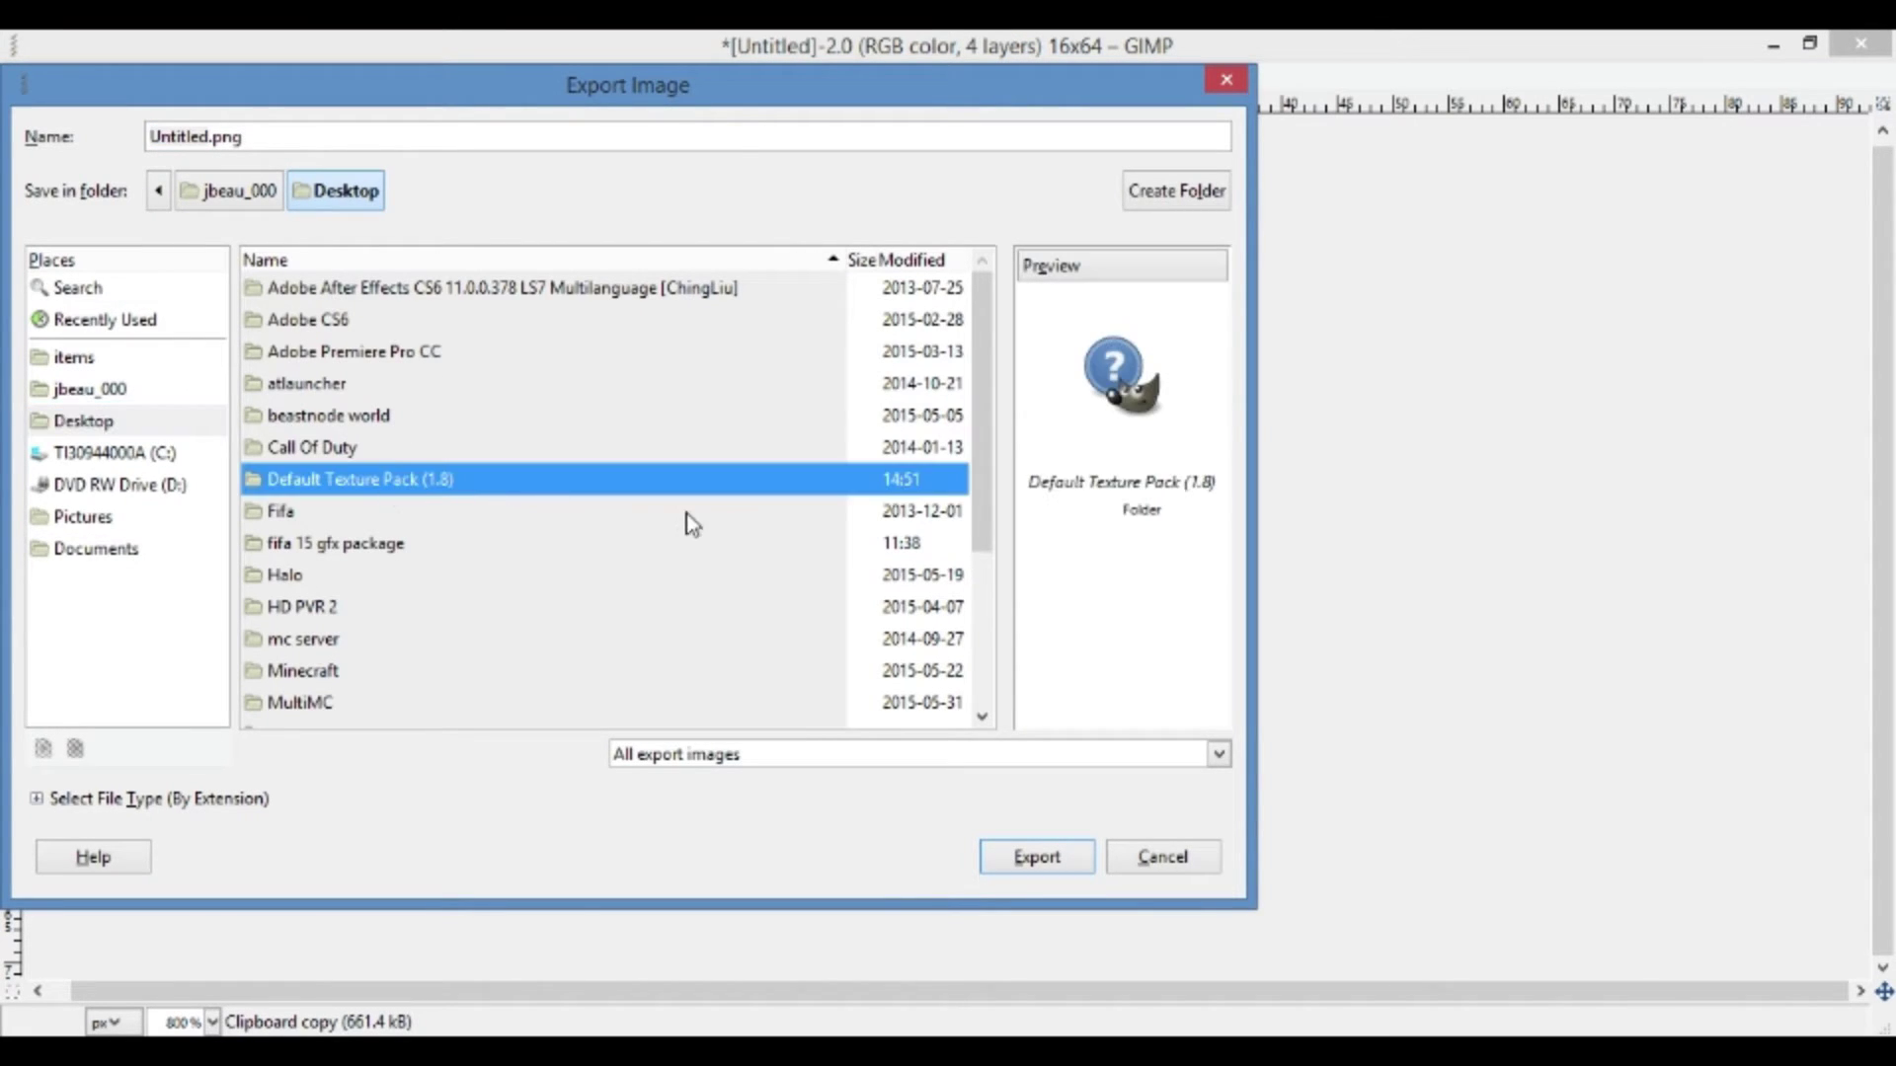
double_click(620, 490)
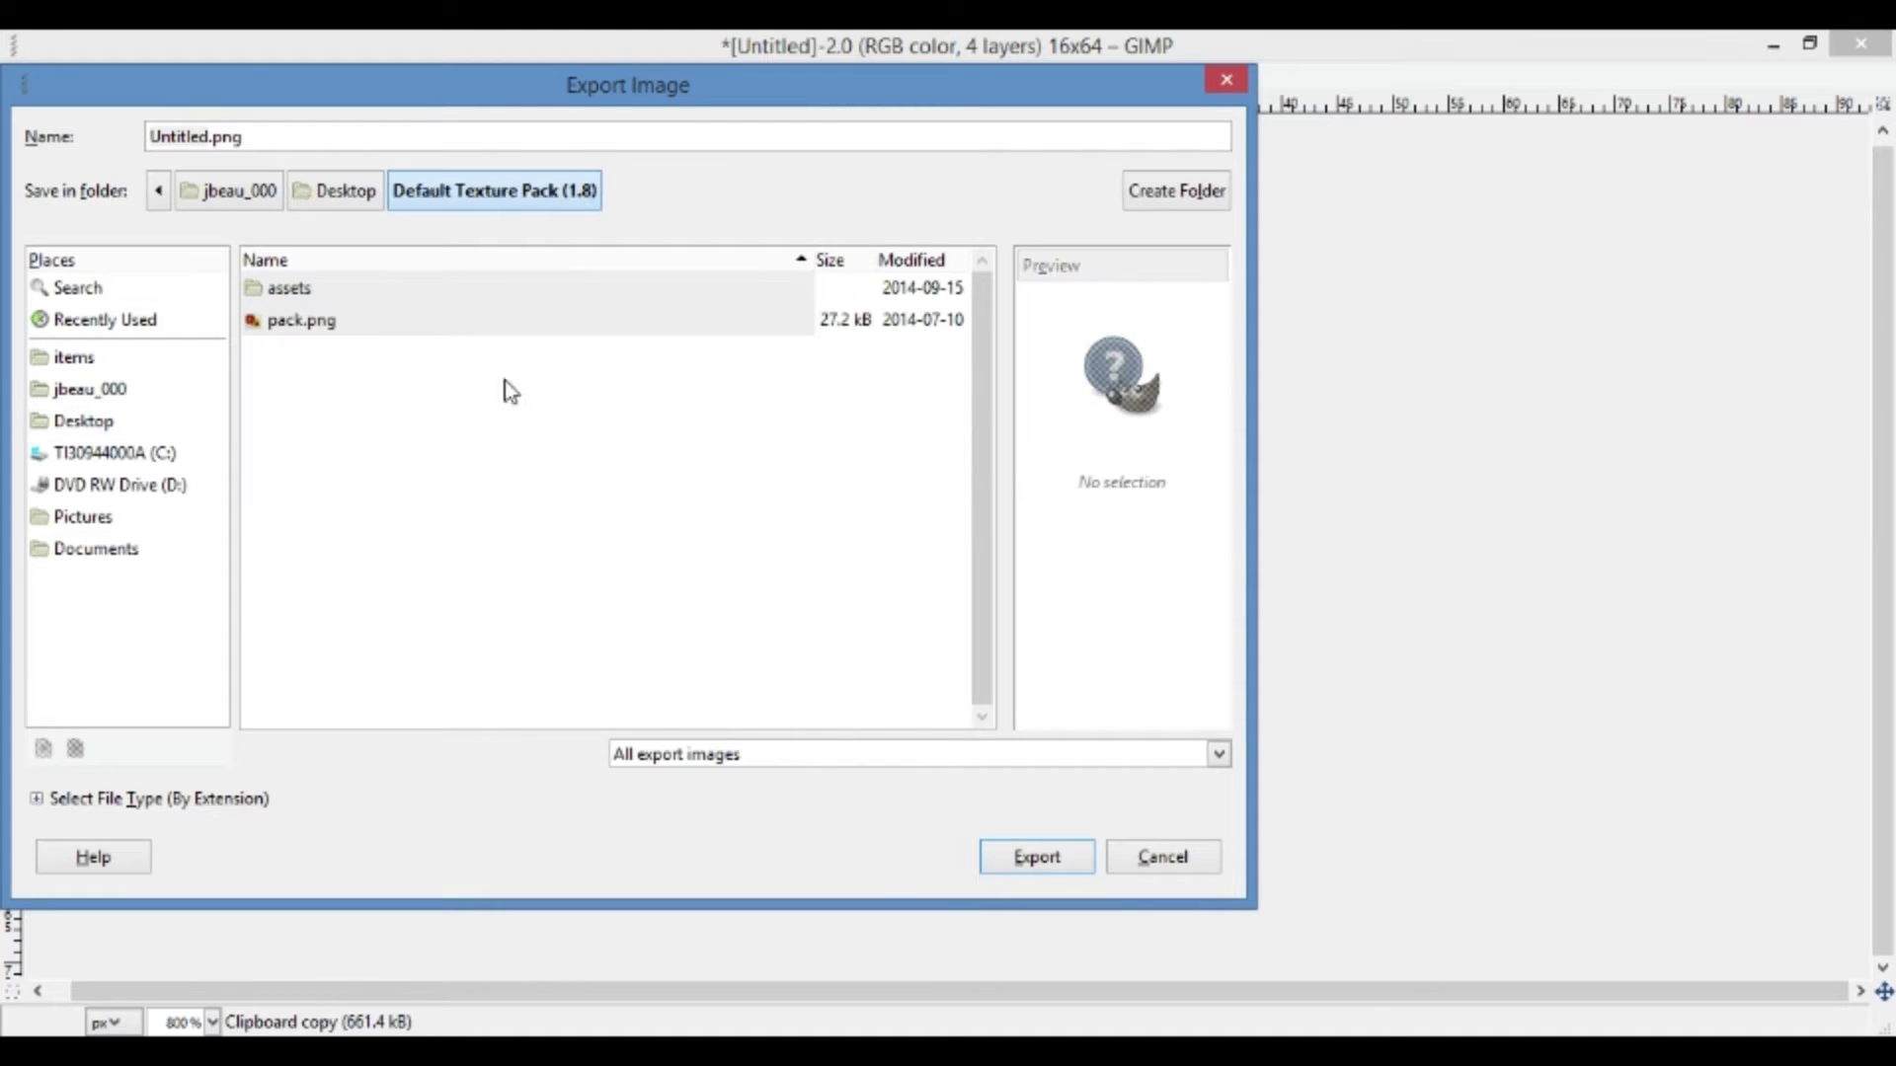
double_click(411, 292)
double_click(395, 289)
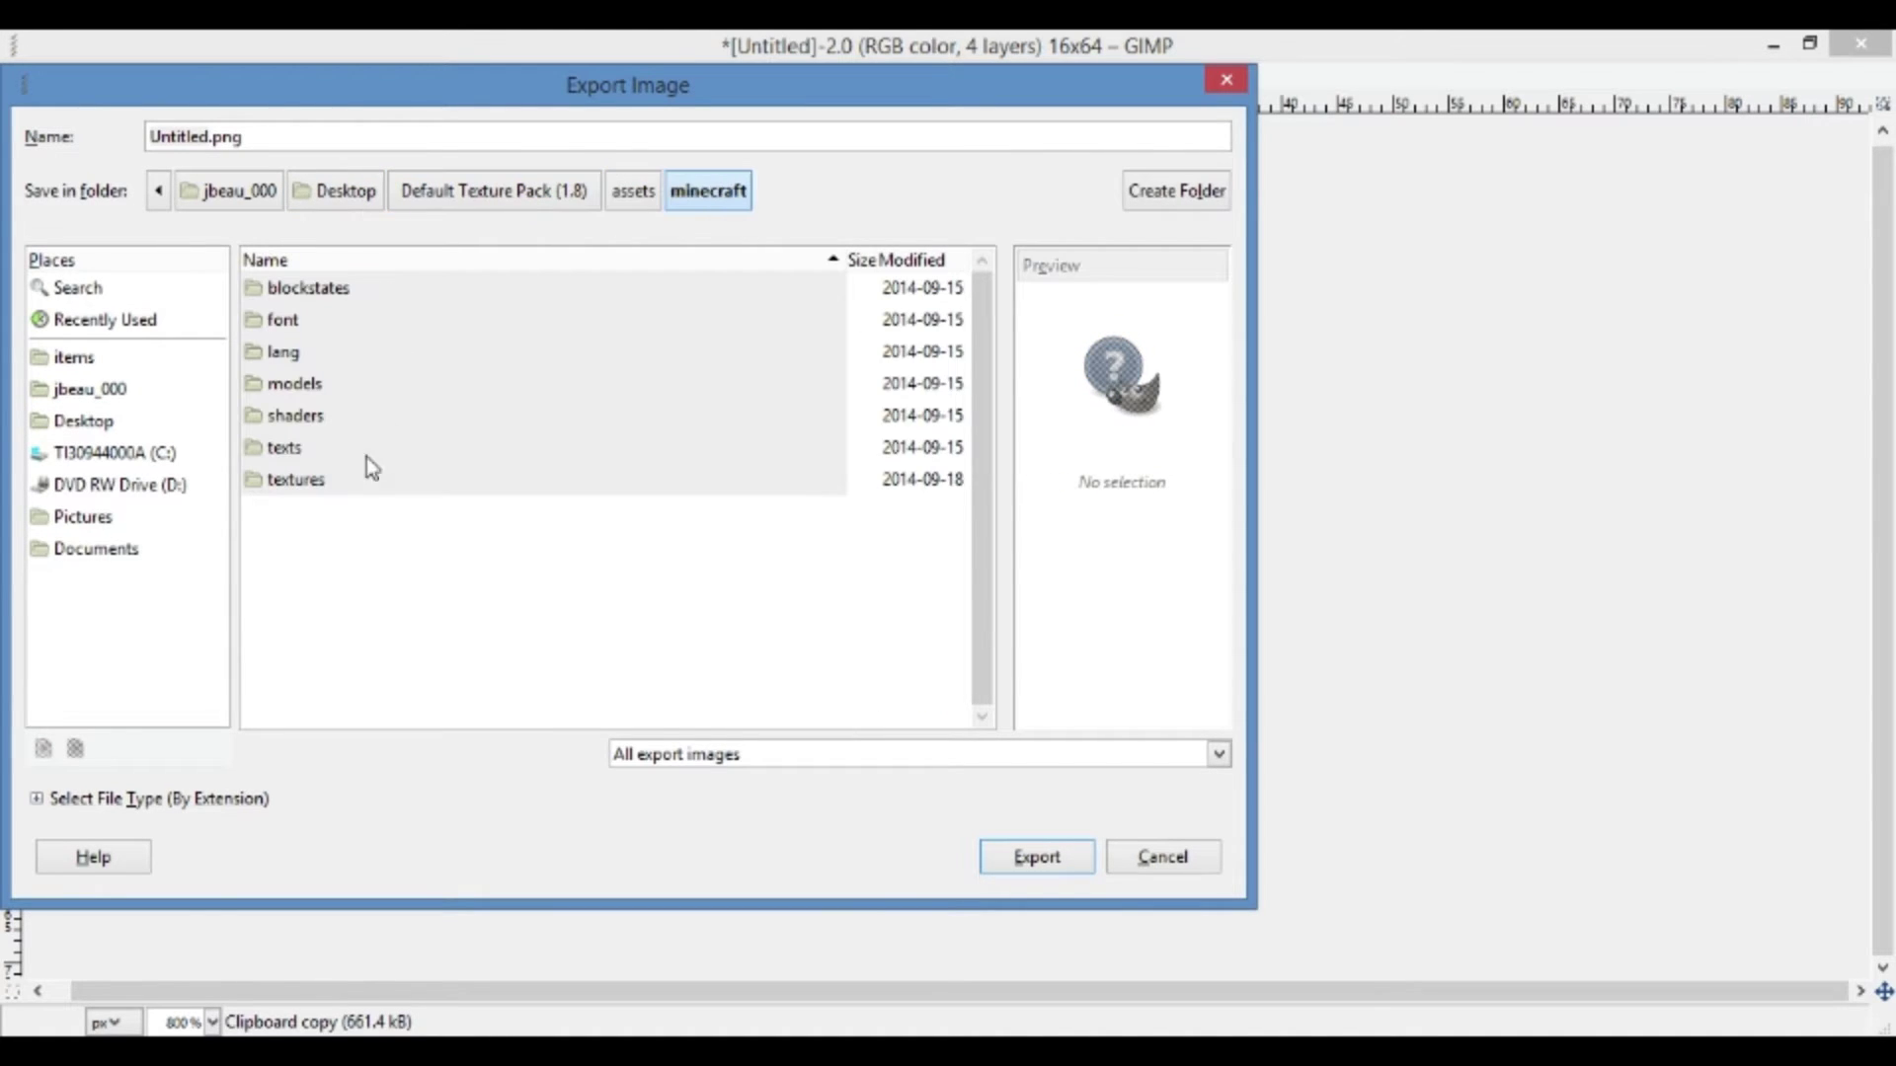
double_click(348, 484)
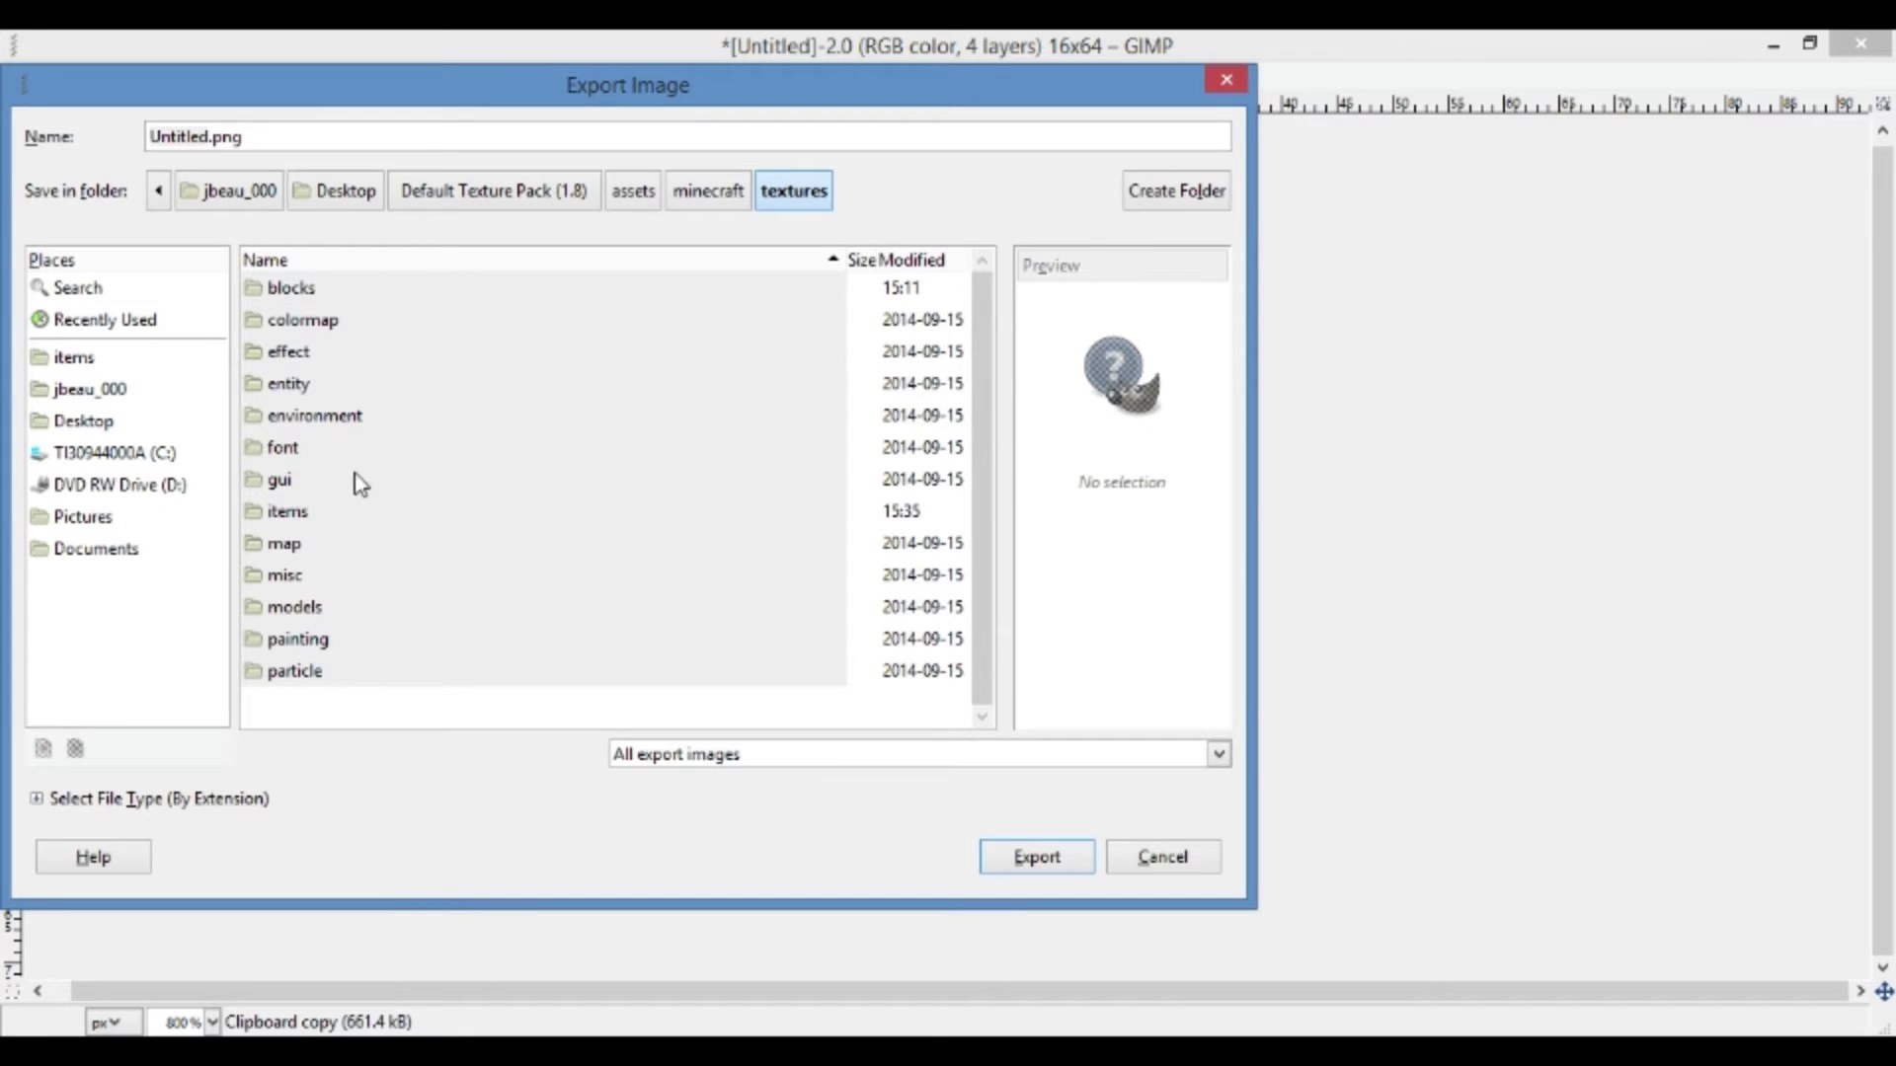
double_click(454, 518)
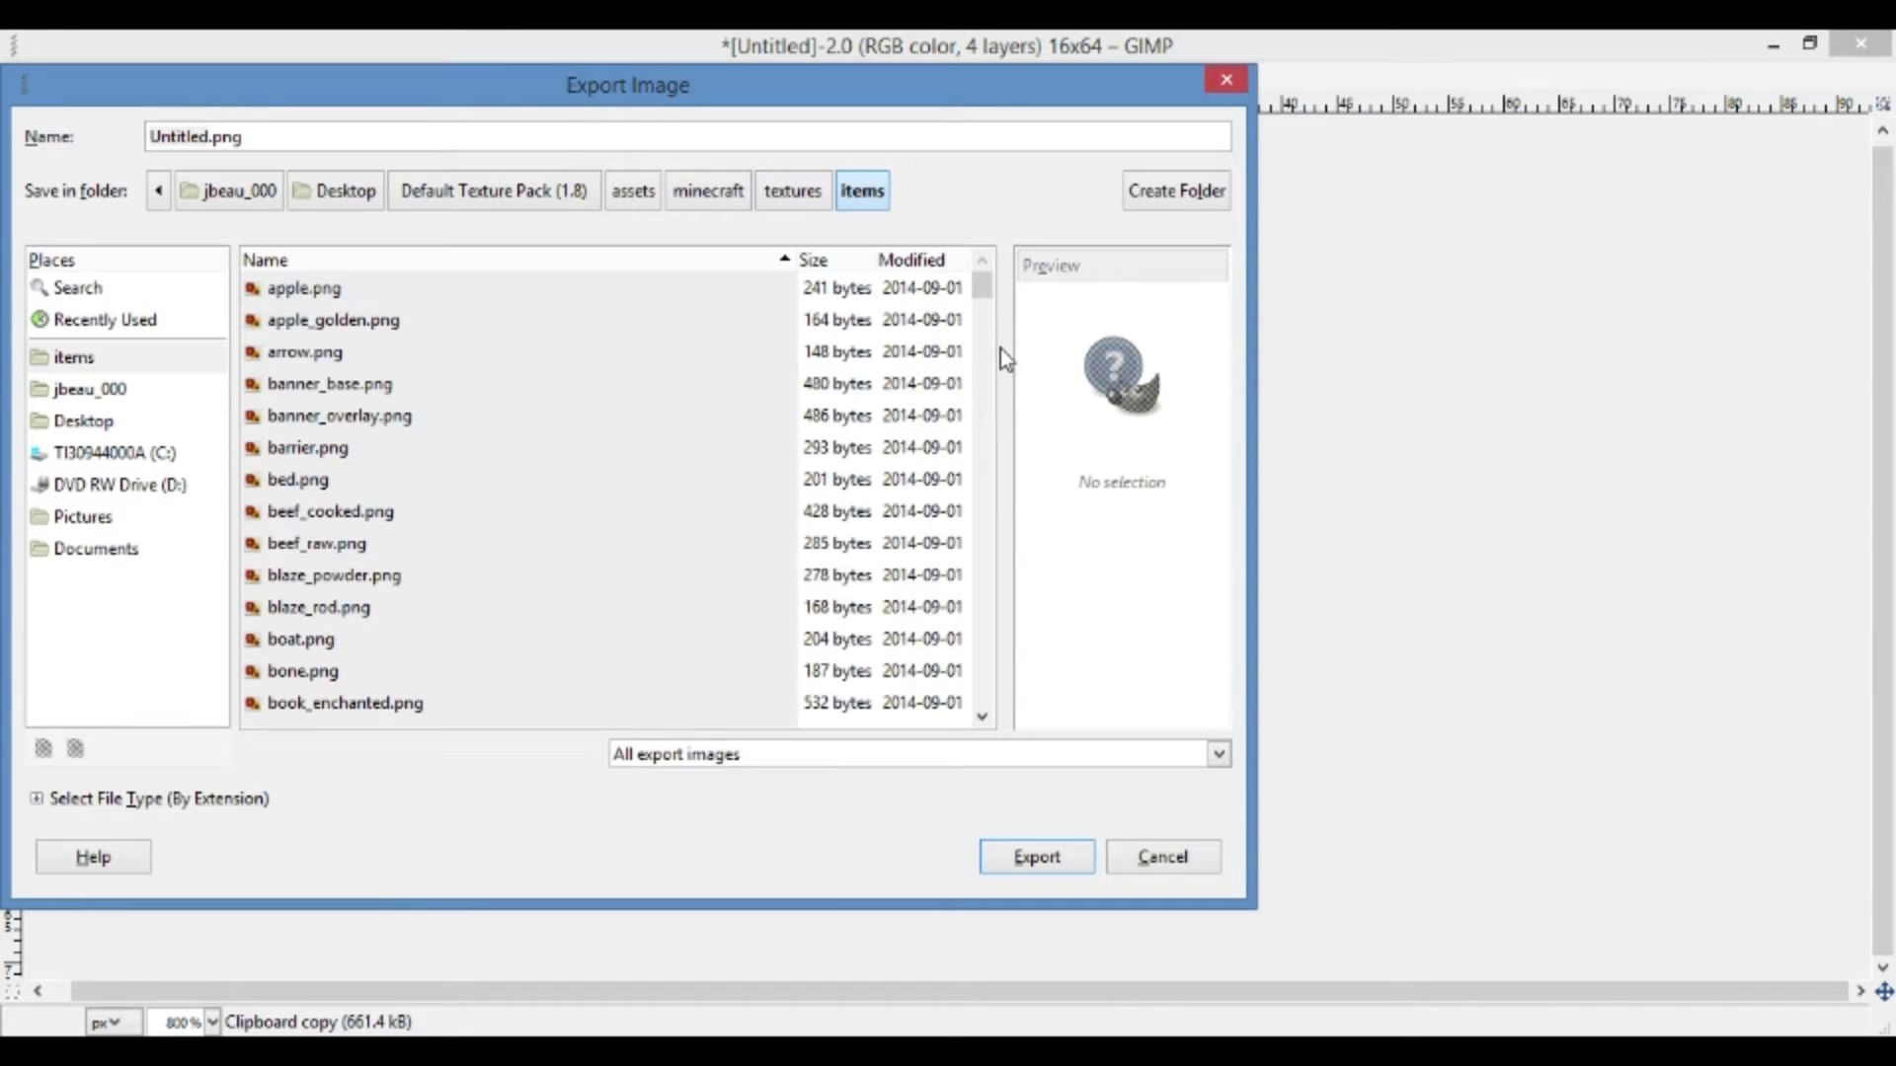
scroll(992, 332, "down", 2)
left_click_drag(989, 326, 981, 693)
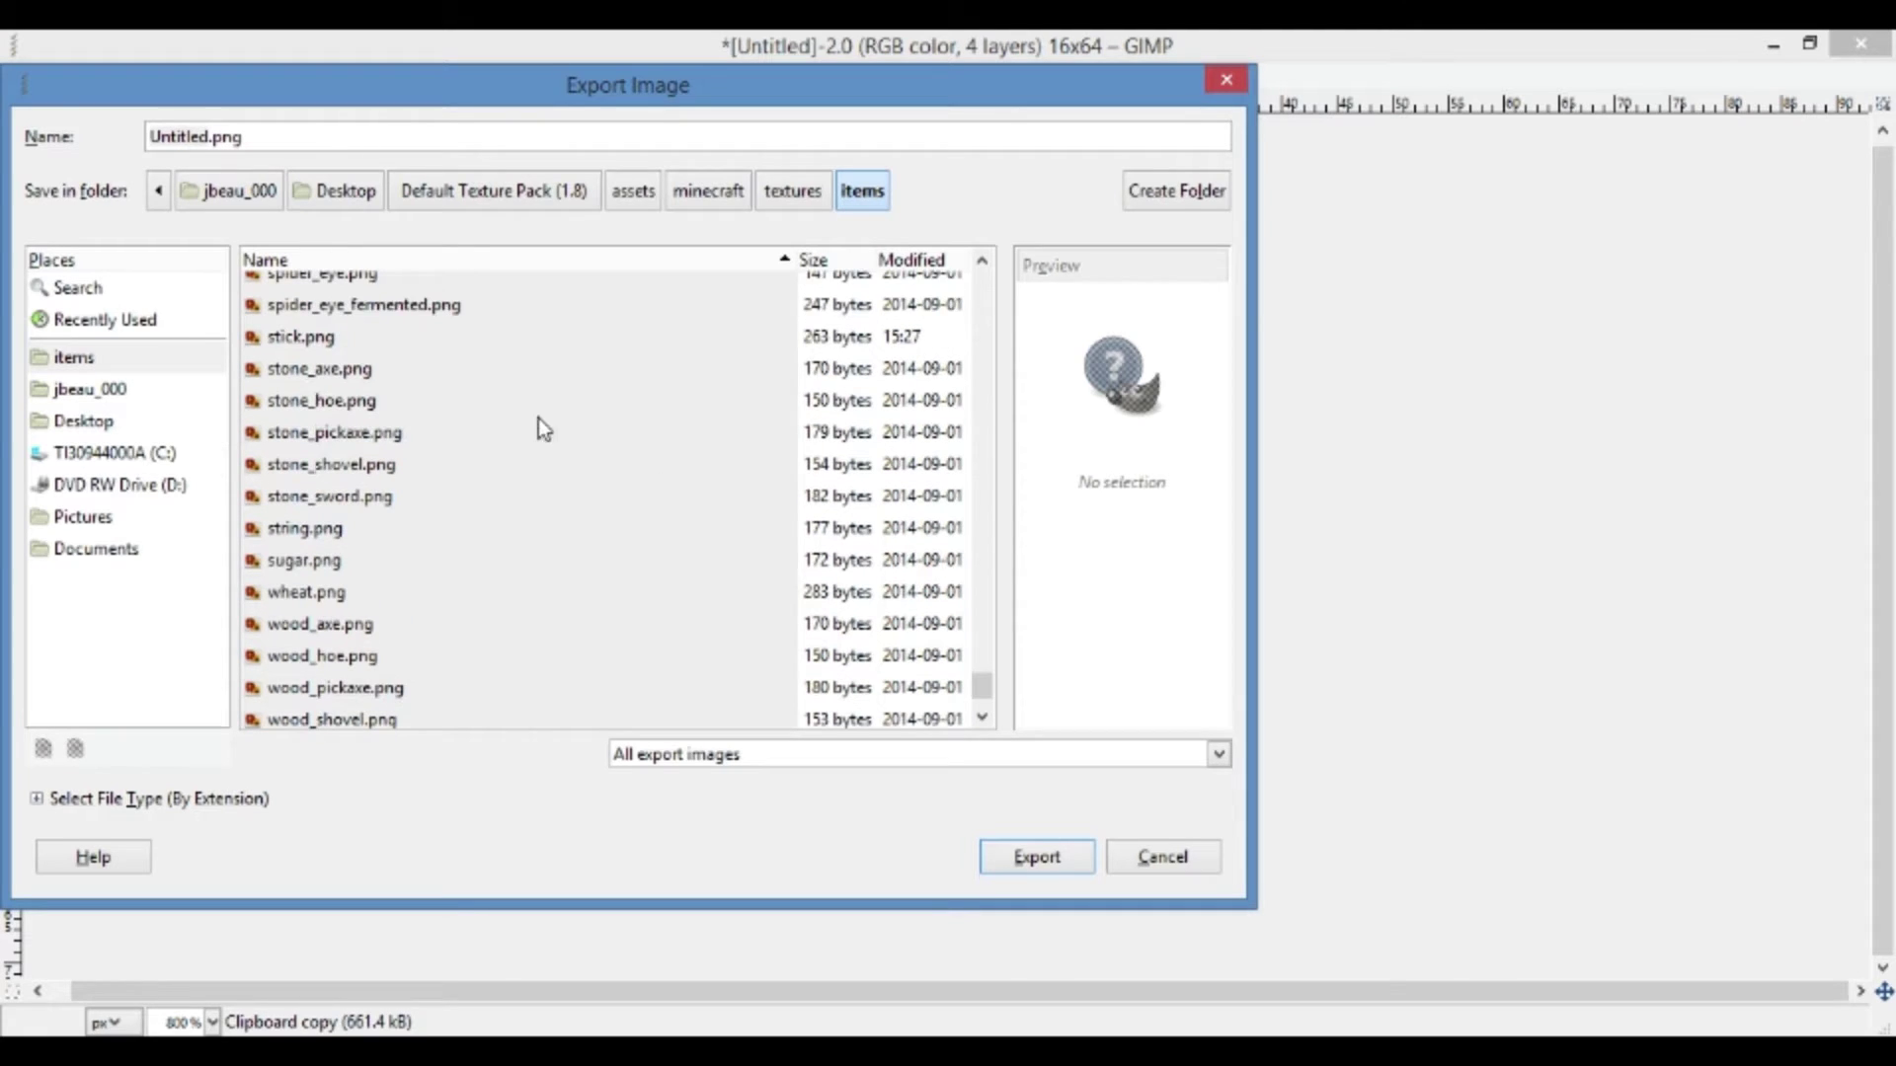
left_click(424, 502)
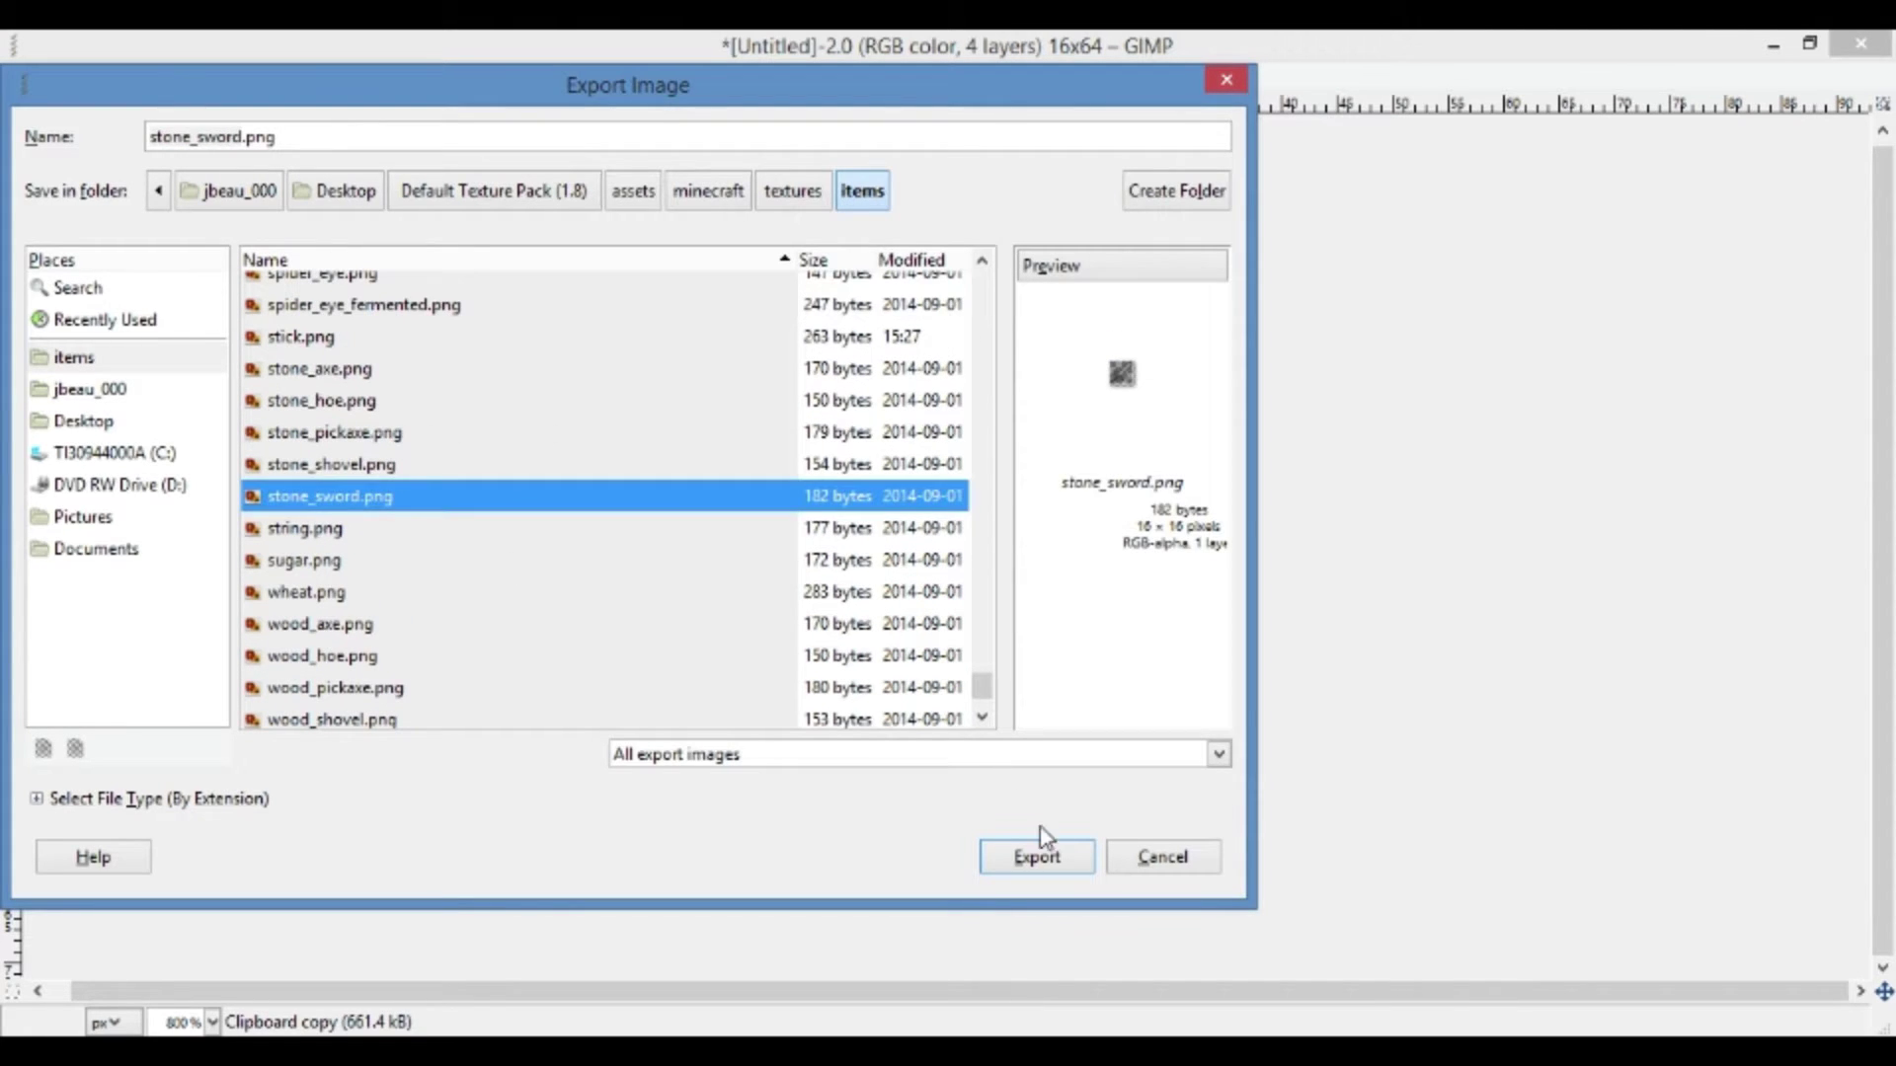
left_click(1053, 859)
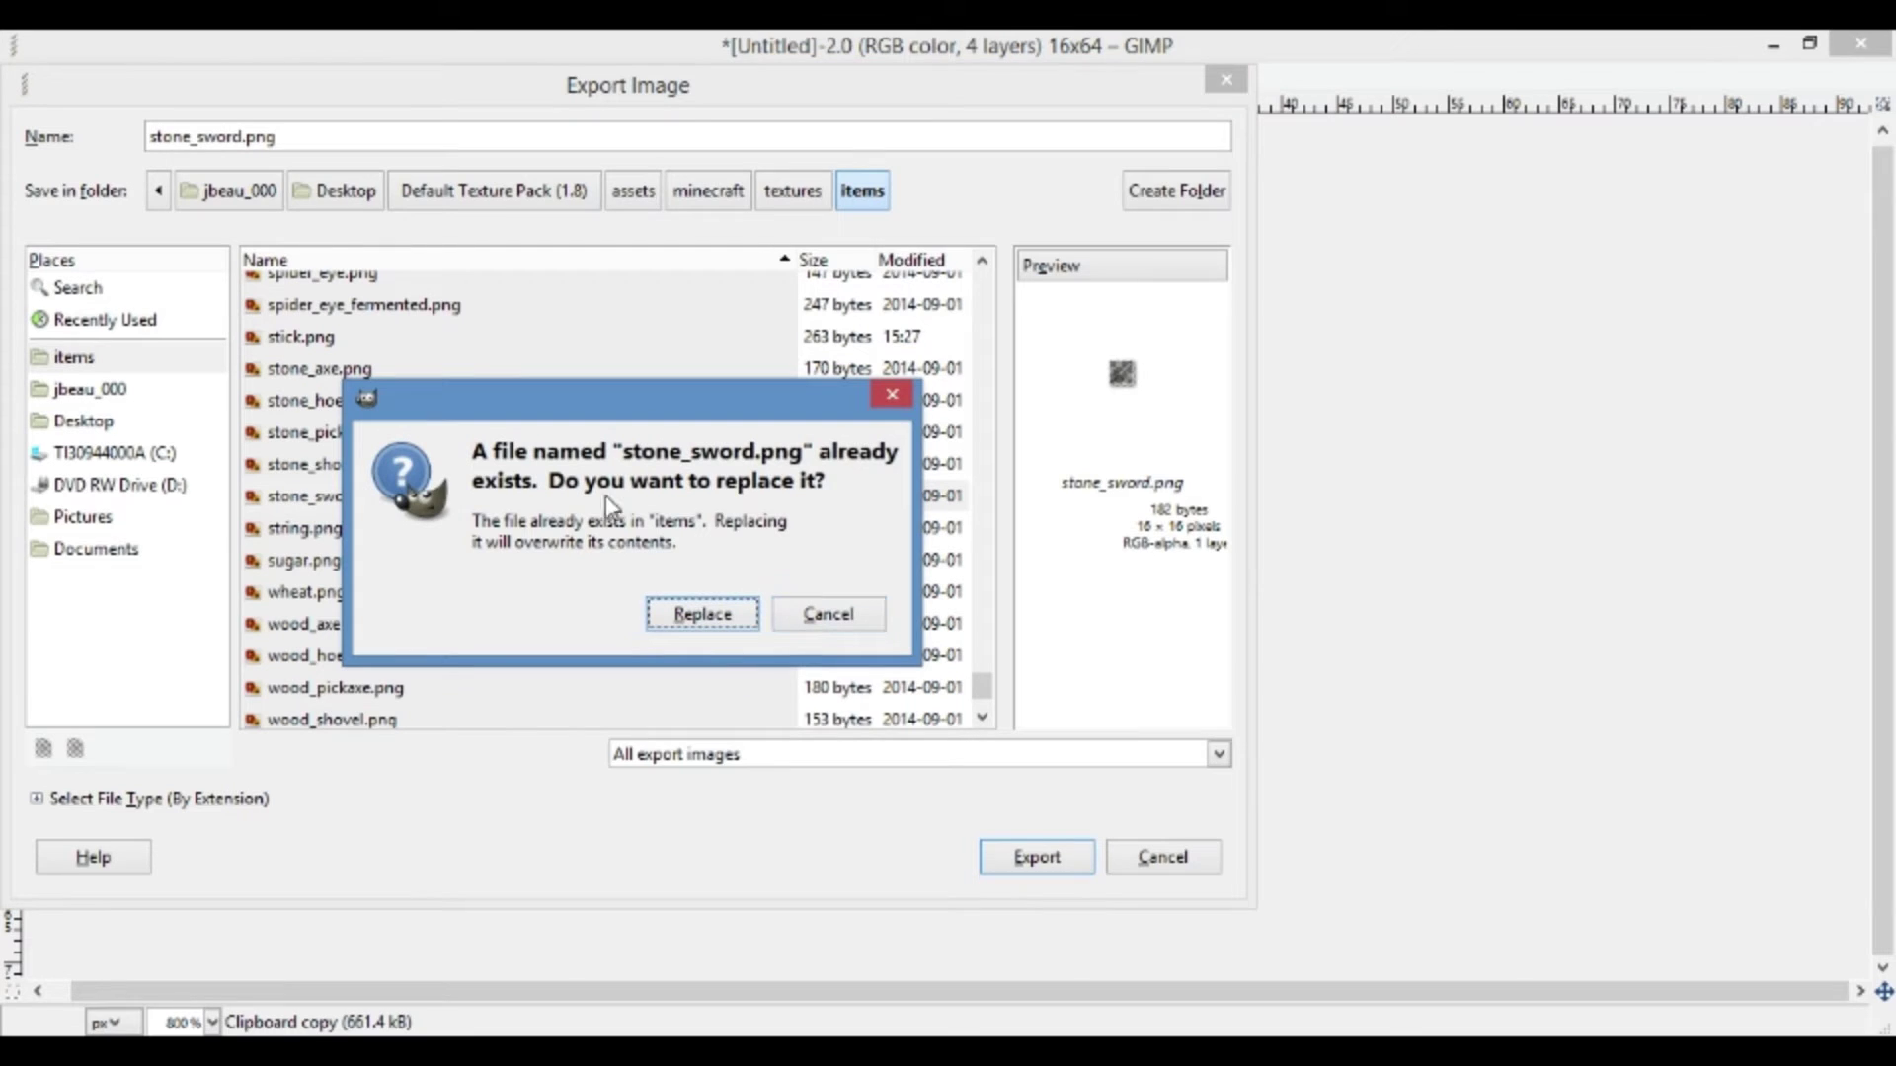
left_click(709, 622)
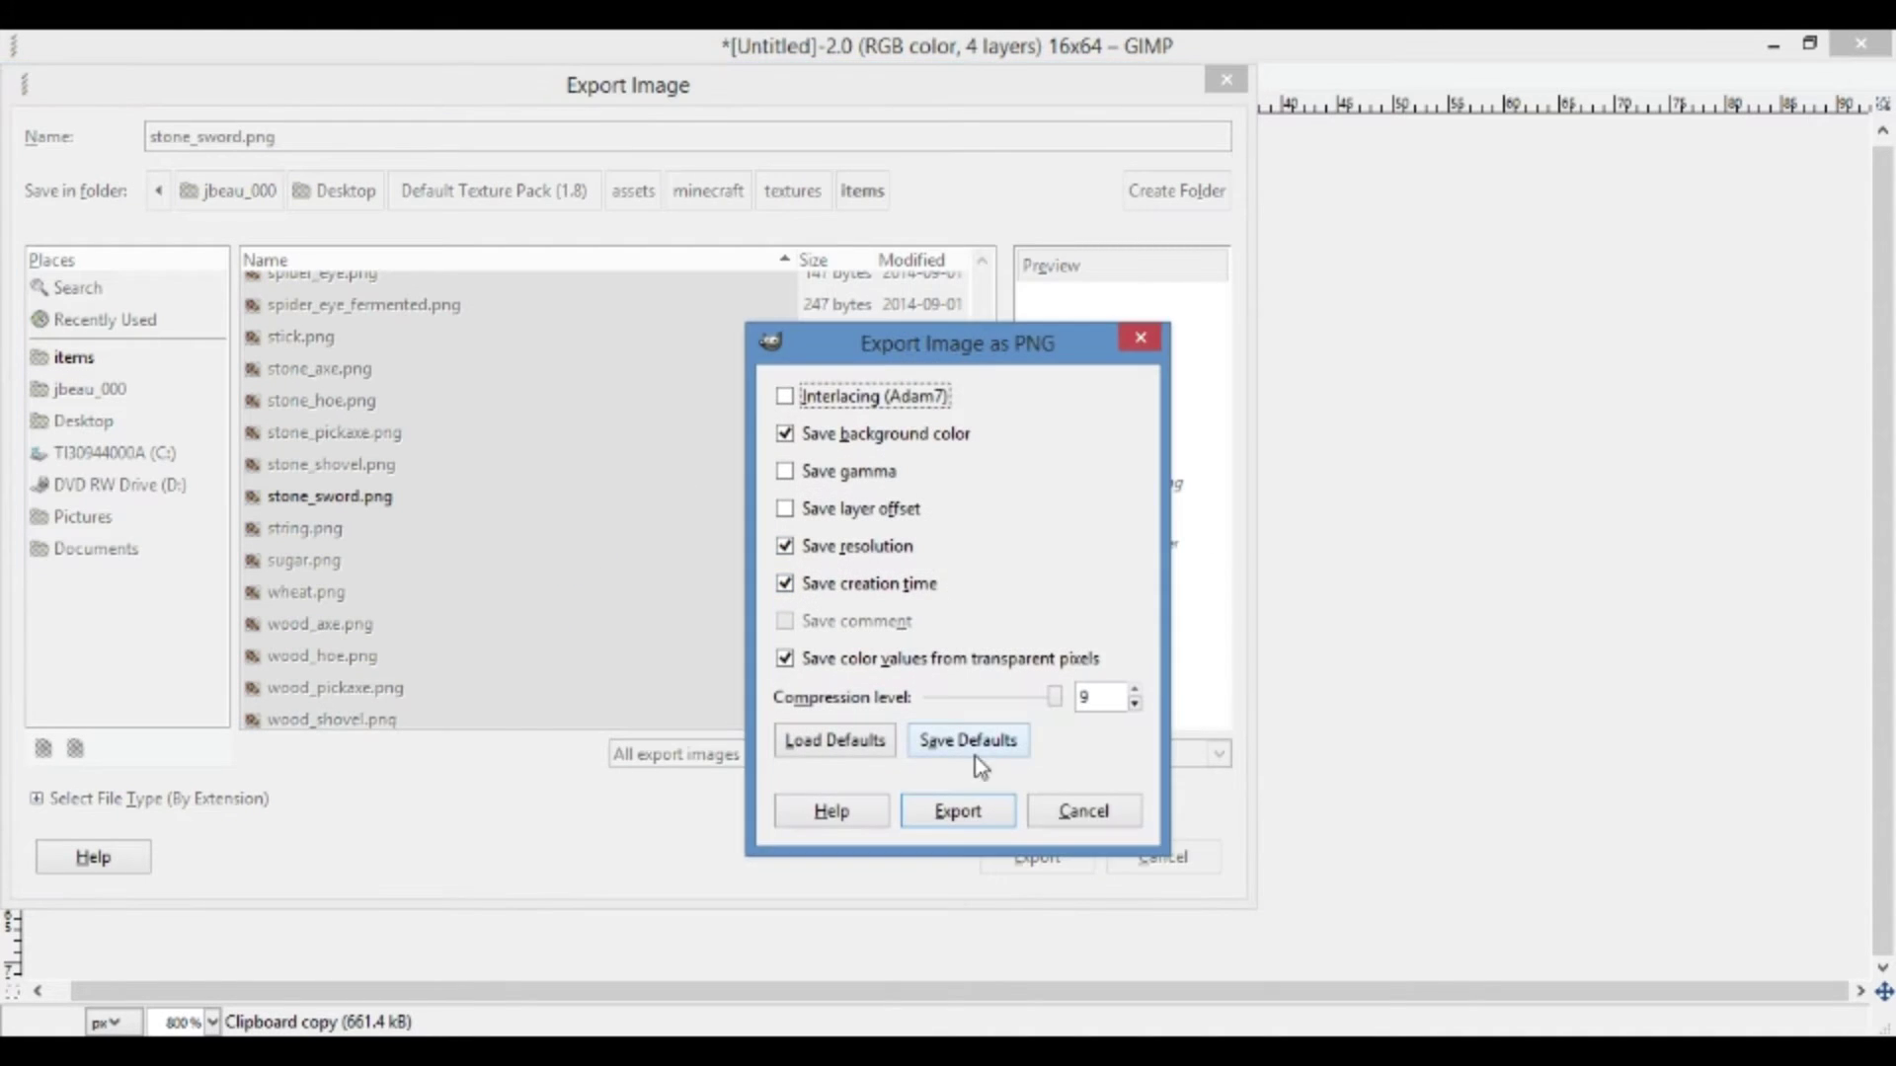
left_click(974, 811)
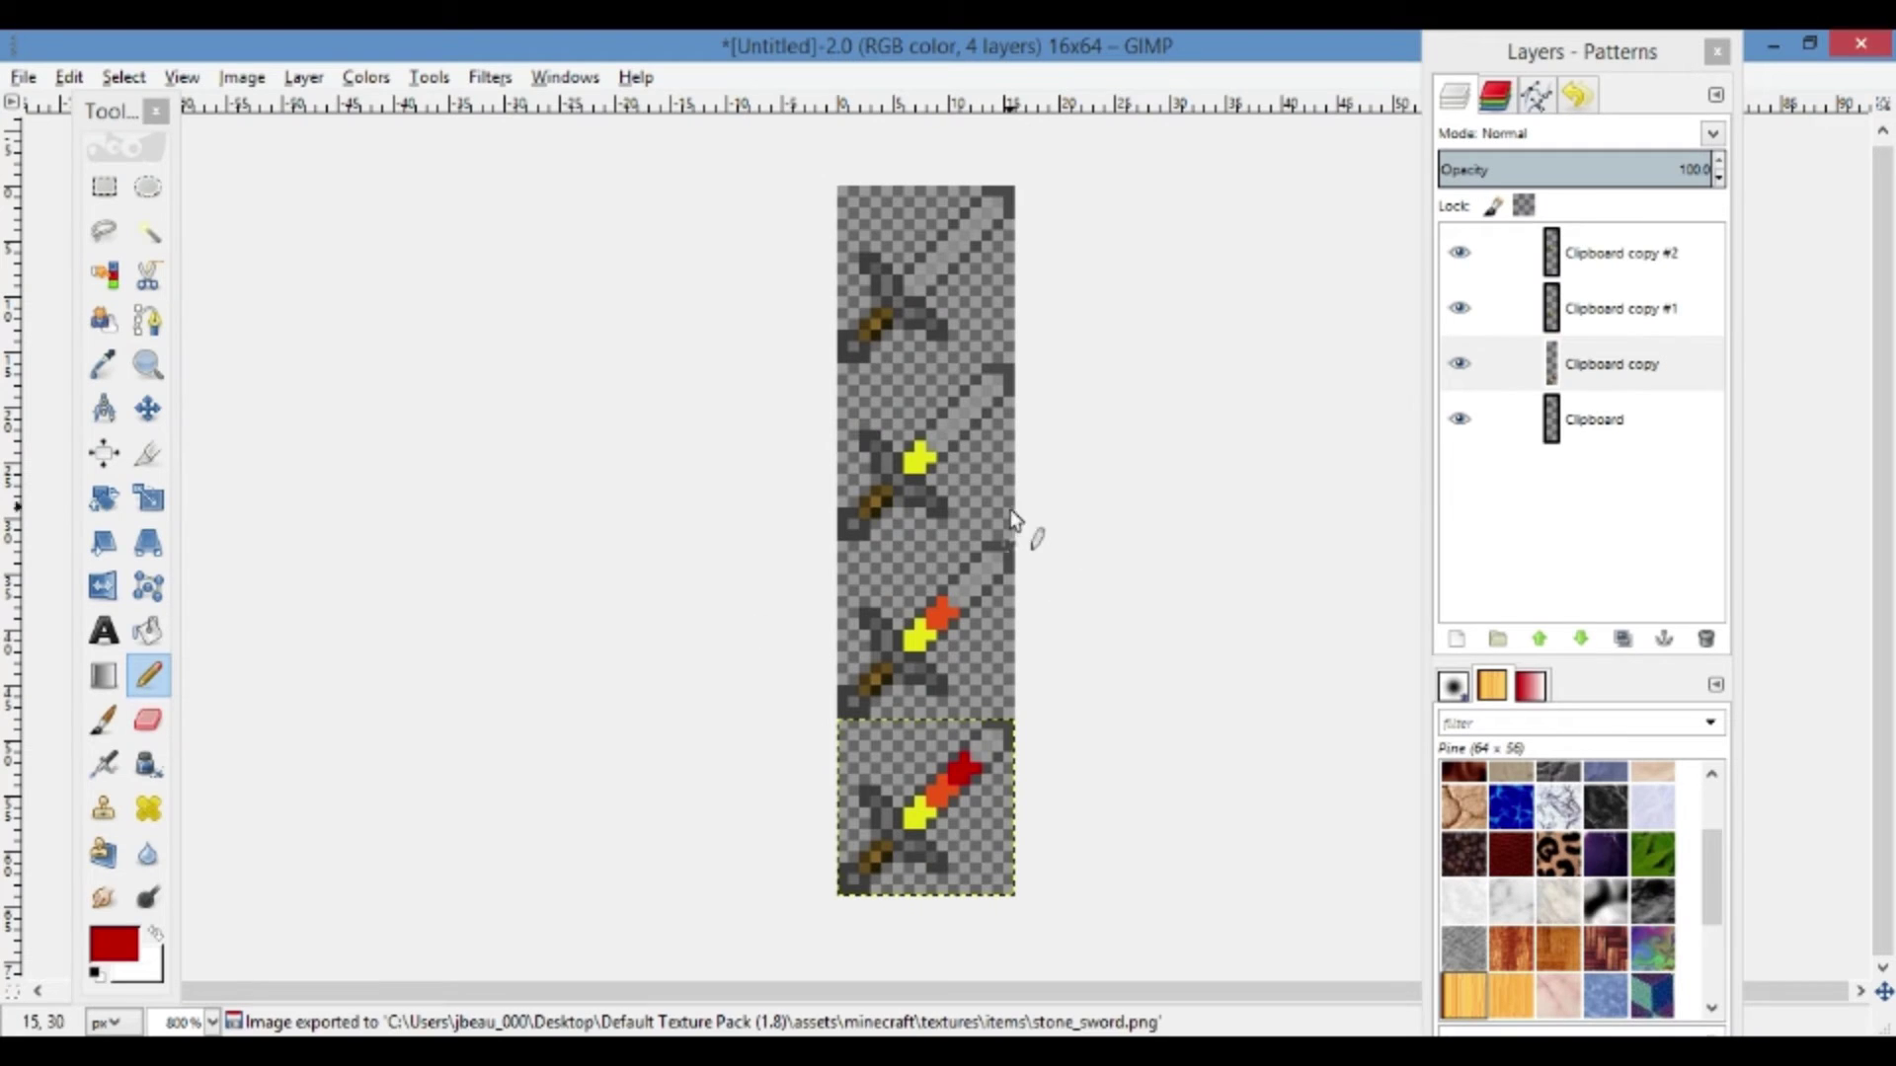
Close both sword images in GIMP, discarding unsaved changes
left_click(1860, 44)
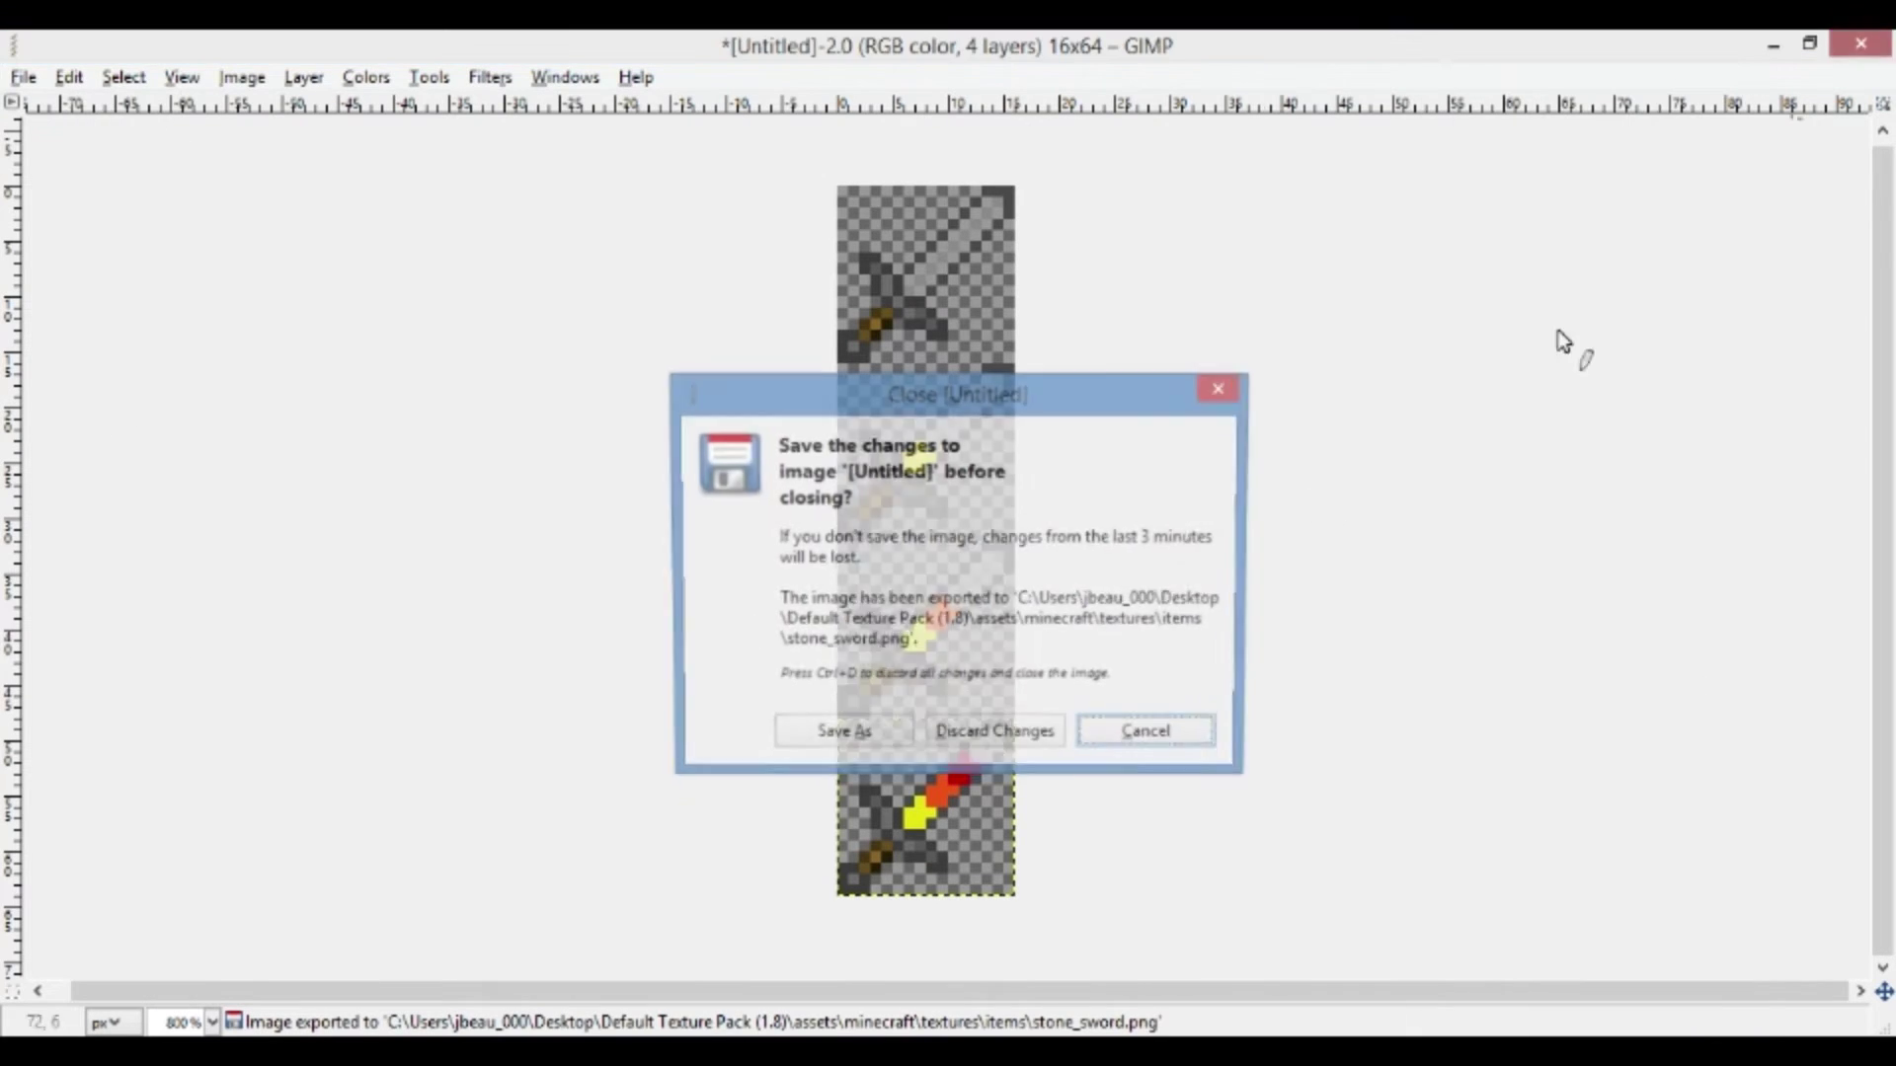
left_click(1032, 743)
left_click(1861, 44)
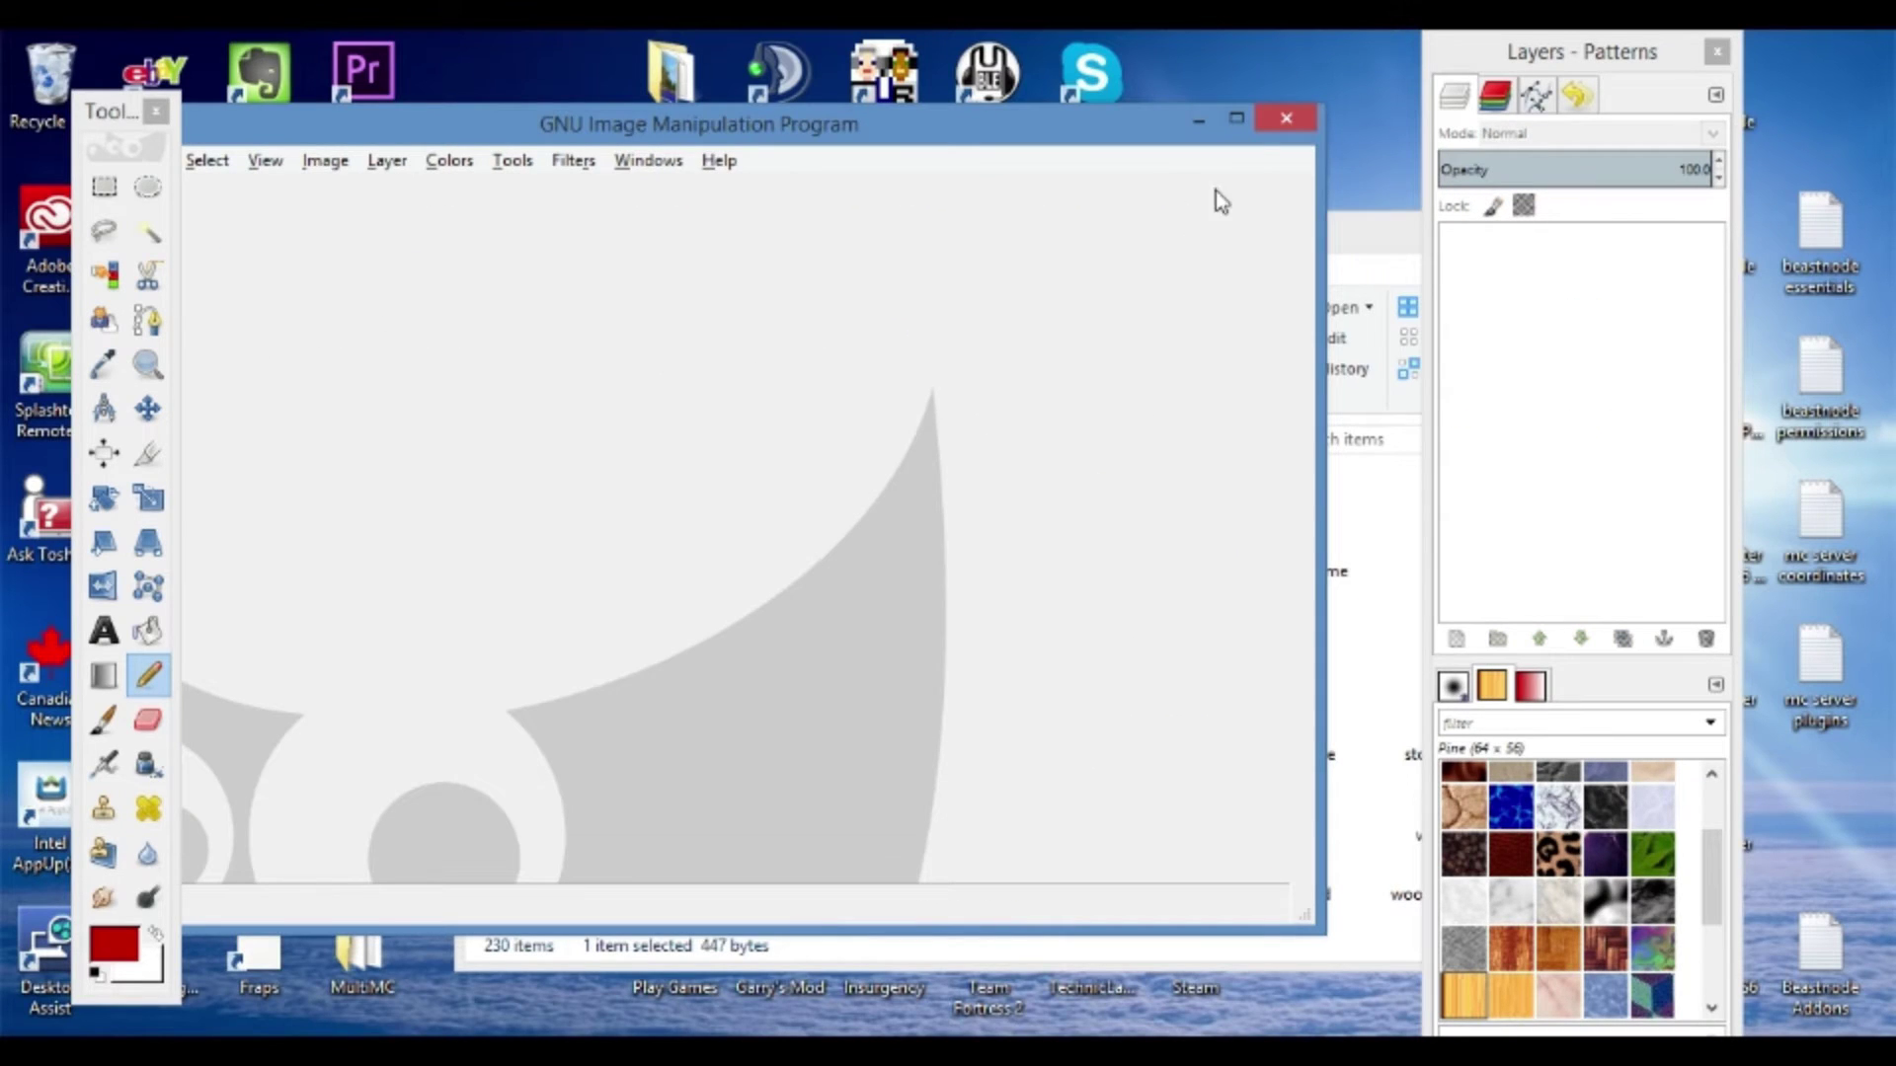
Drag Default Texture Pack (1.8) into resourcepacks, close that folder, and return to Minecraft's pack list
left_click(1286, 132)
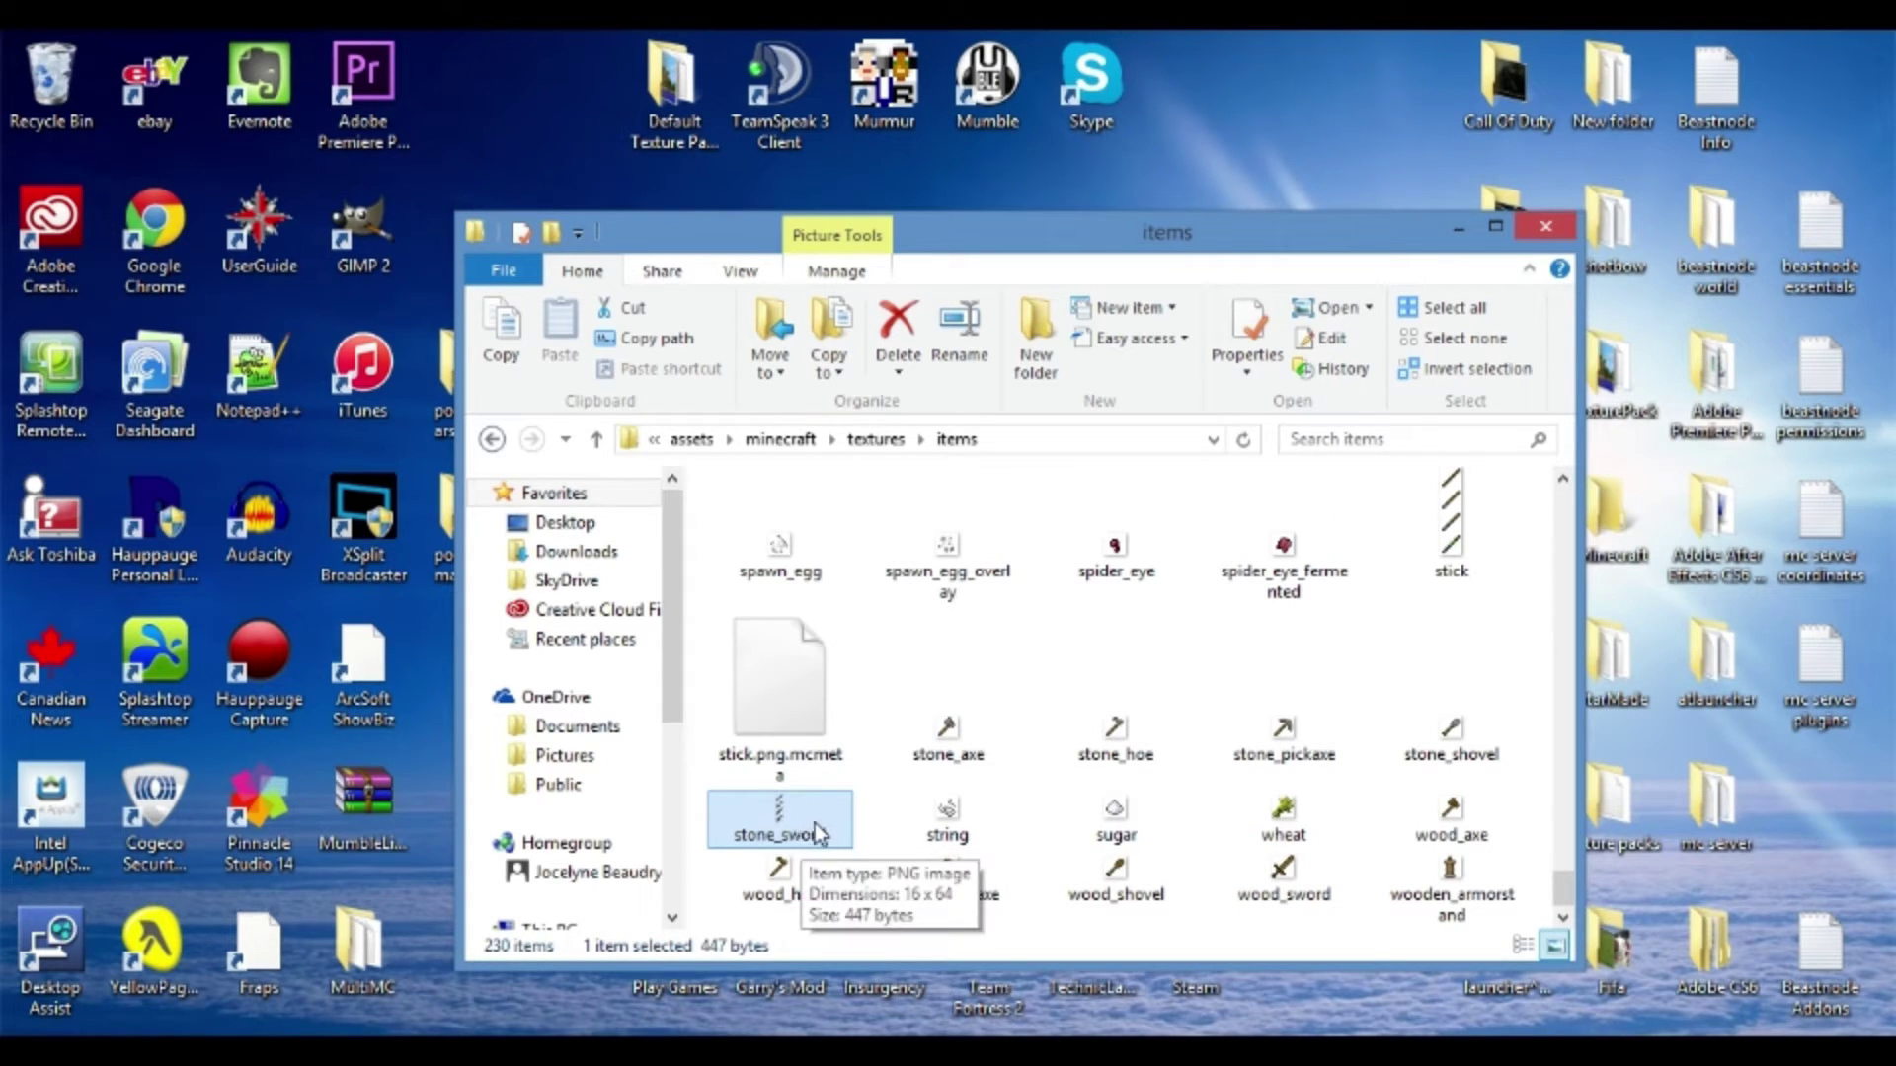
key("alt+Tab")
left_click_drag(673, 84, 899, 780)
left_click(1516, 256)
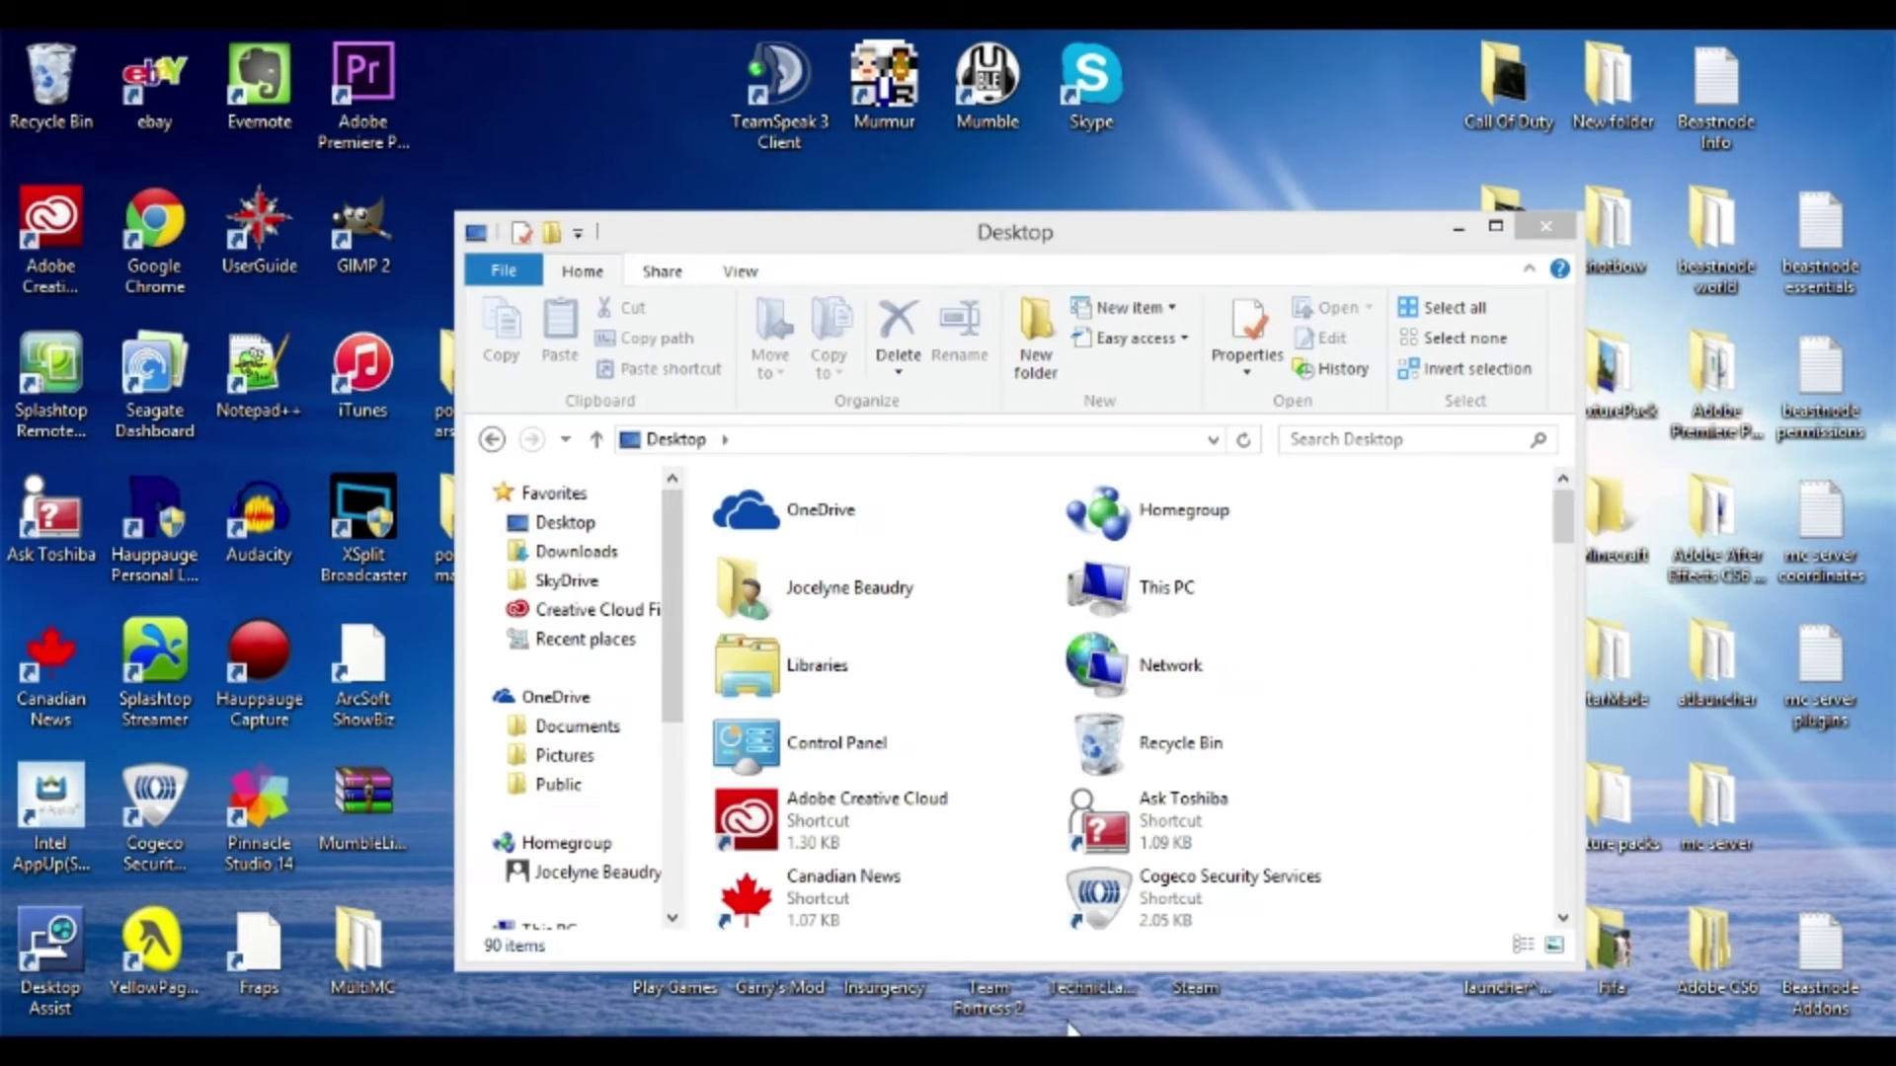
left_click(972, 963)
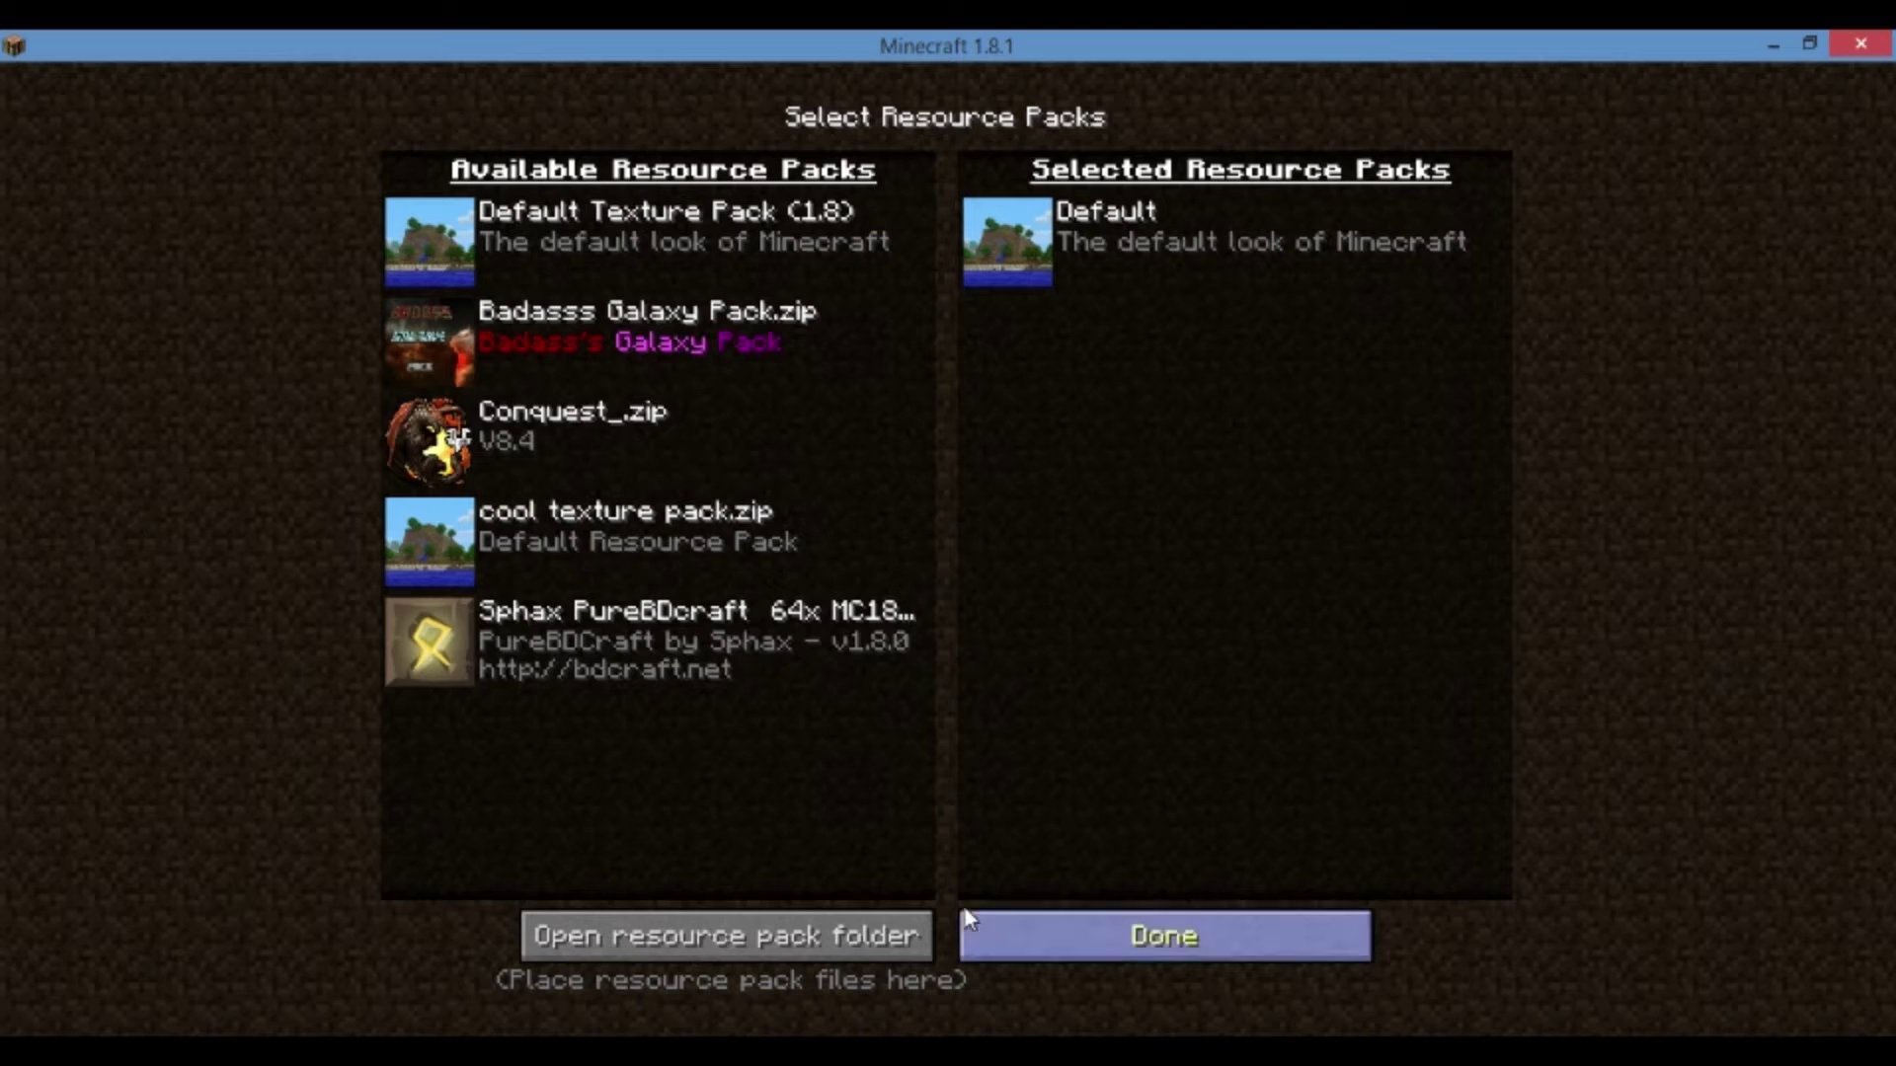
Enable Default Texture Pack (1.8) and take a Stone Sword from a 'stone' creative search
left_click(472, 255)
left_click(1158, 946)
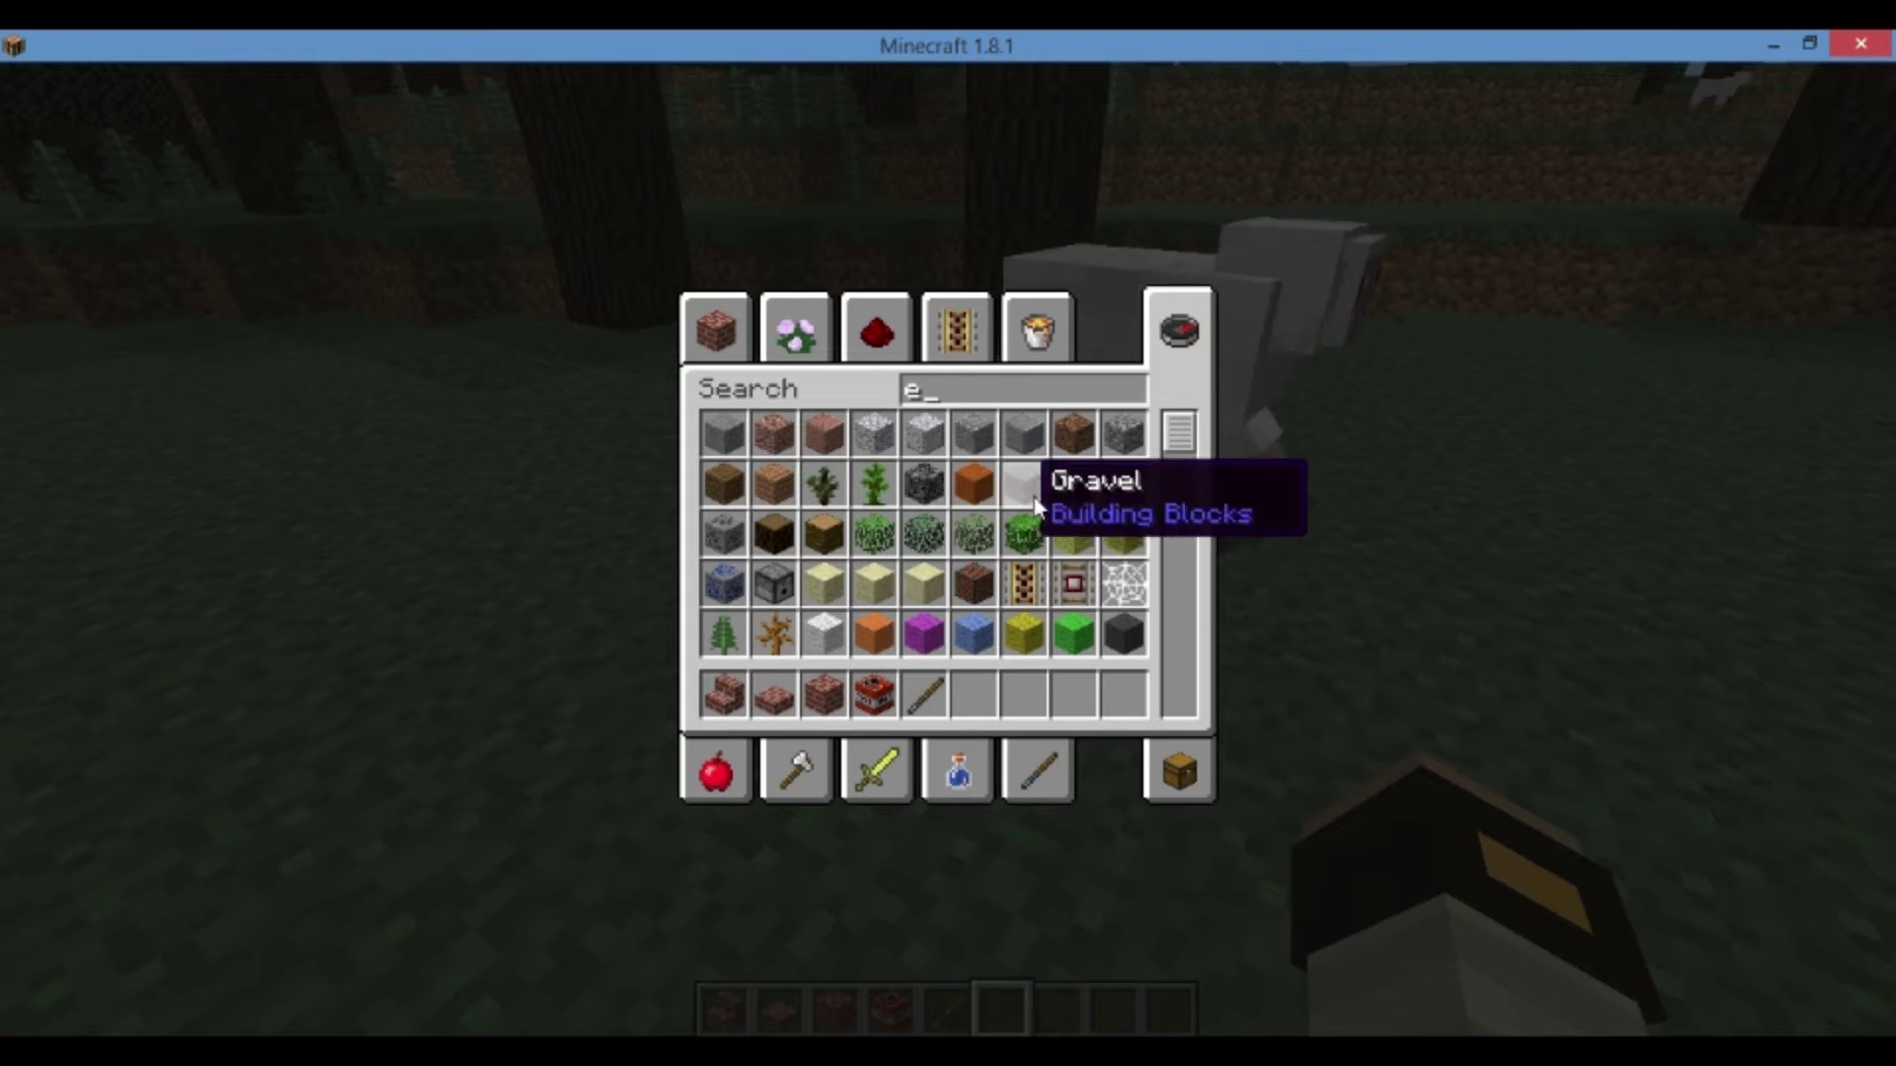
key("BackSpace")
type("stone")
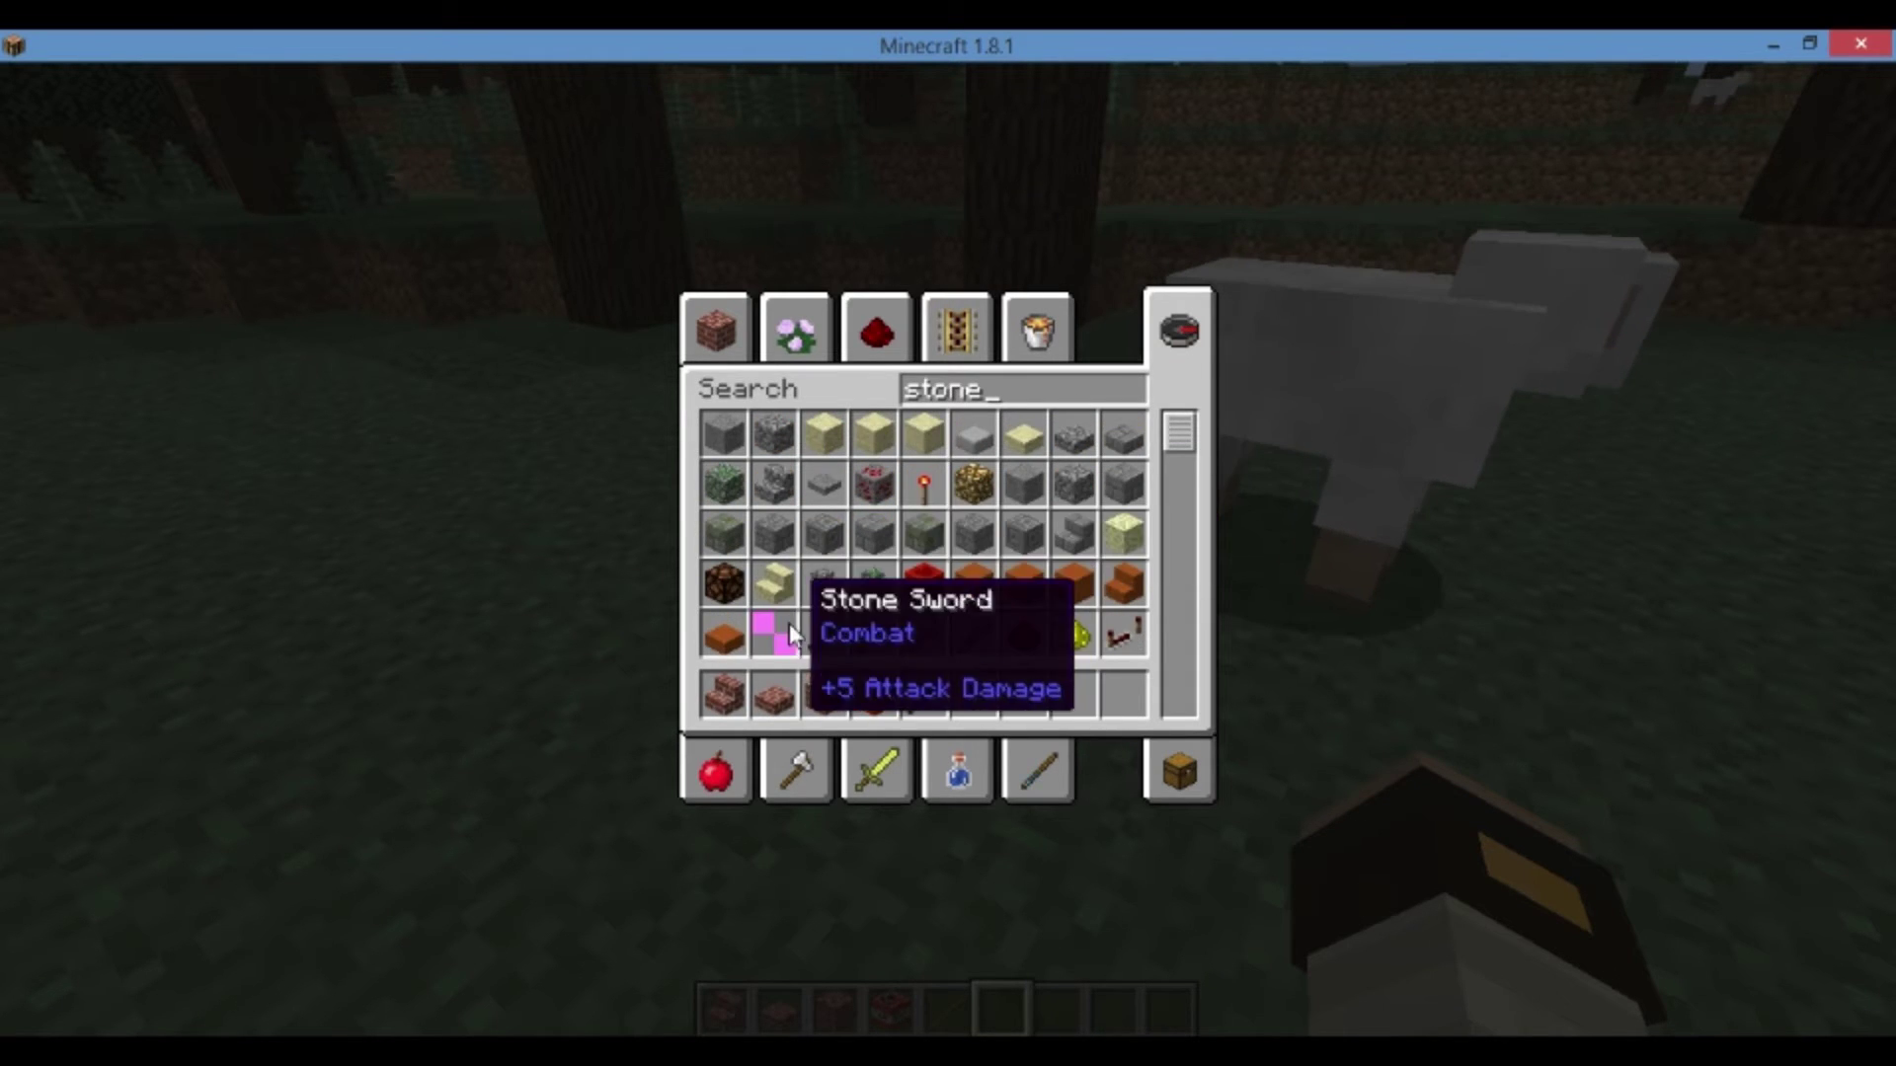
left_click(790, 624)
left_click(977, 694)
Hold the stone sword to see its purple-black missing texture, then pause the game
key("Escape")
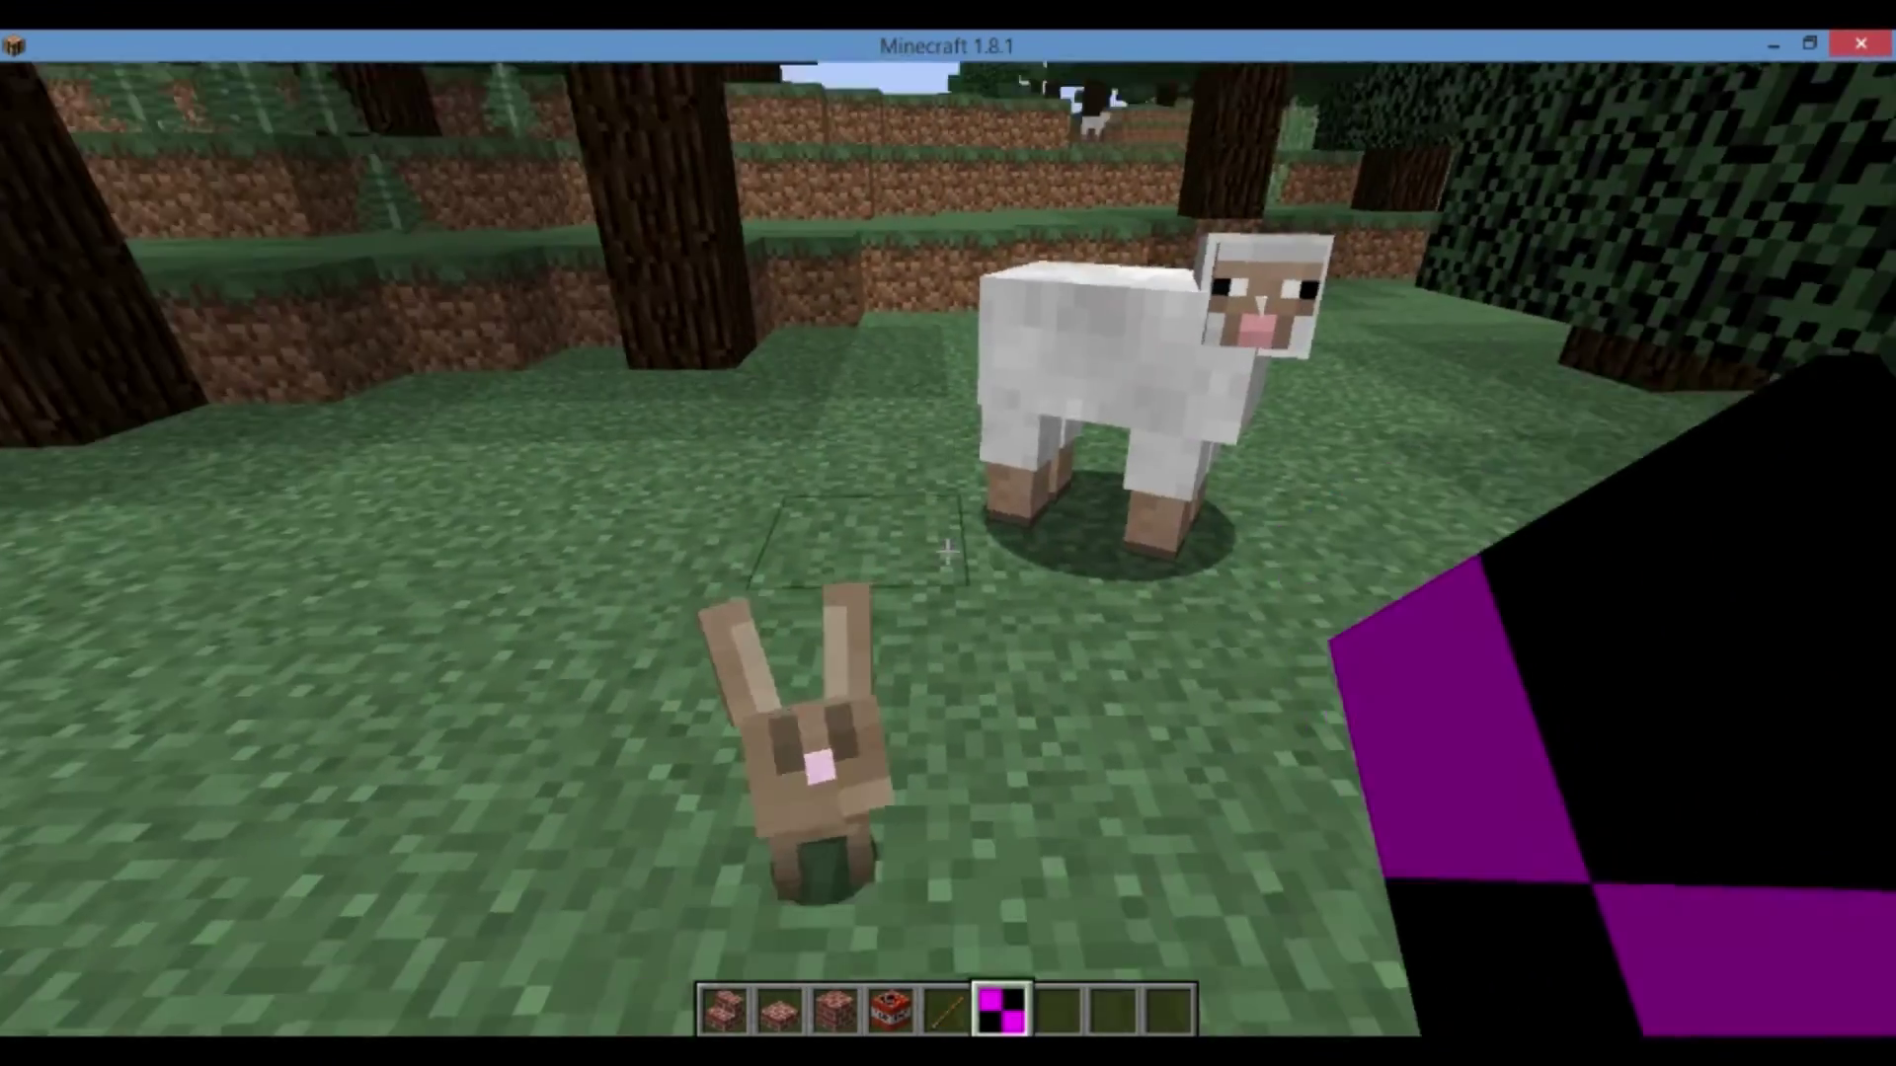
key("s")
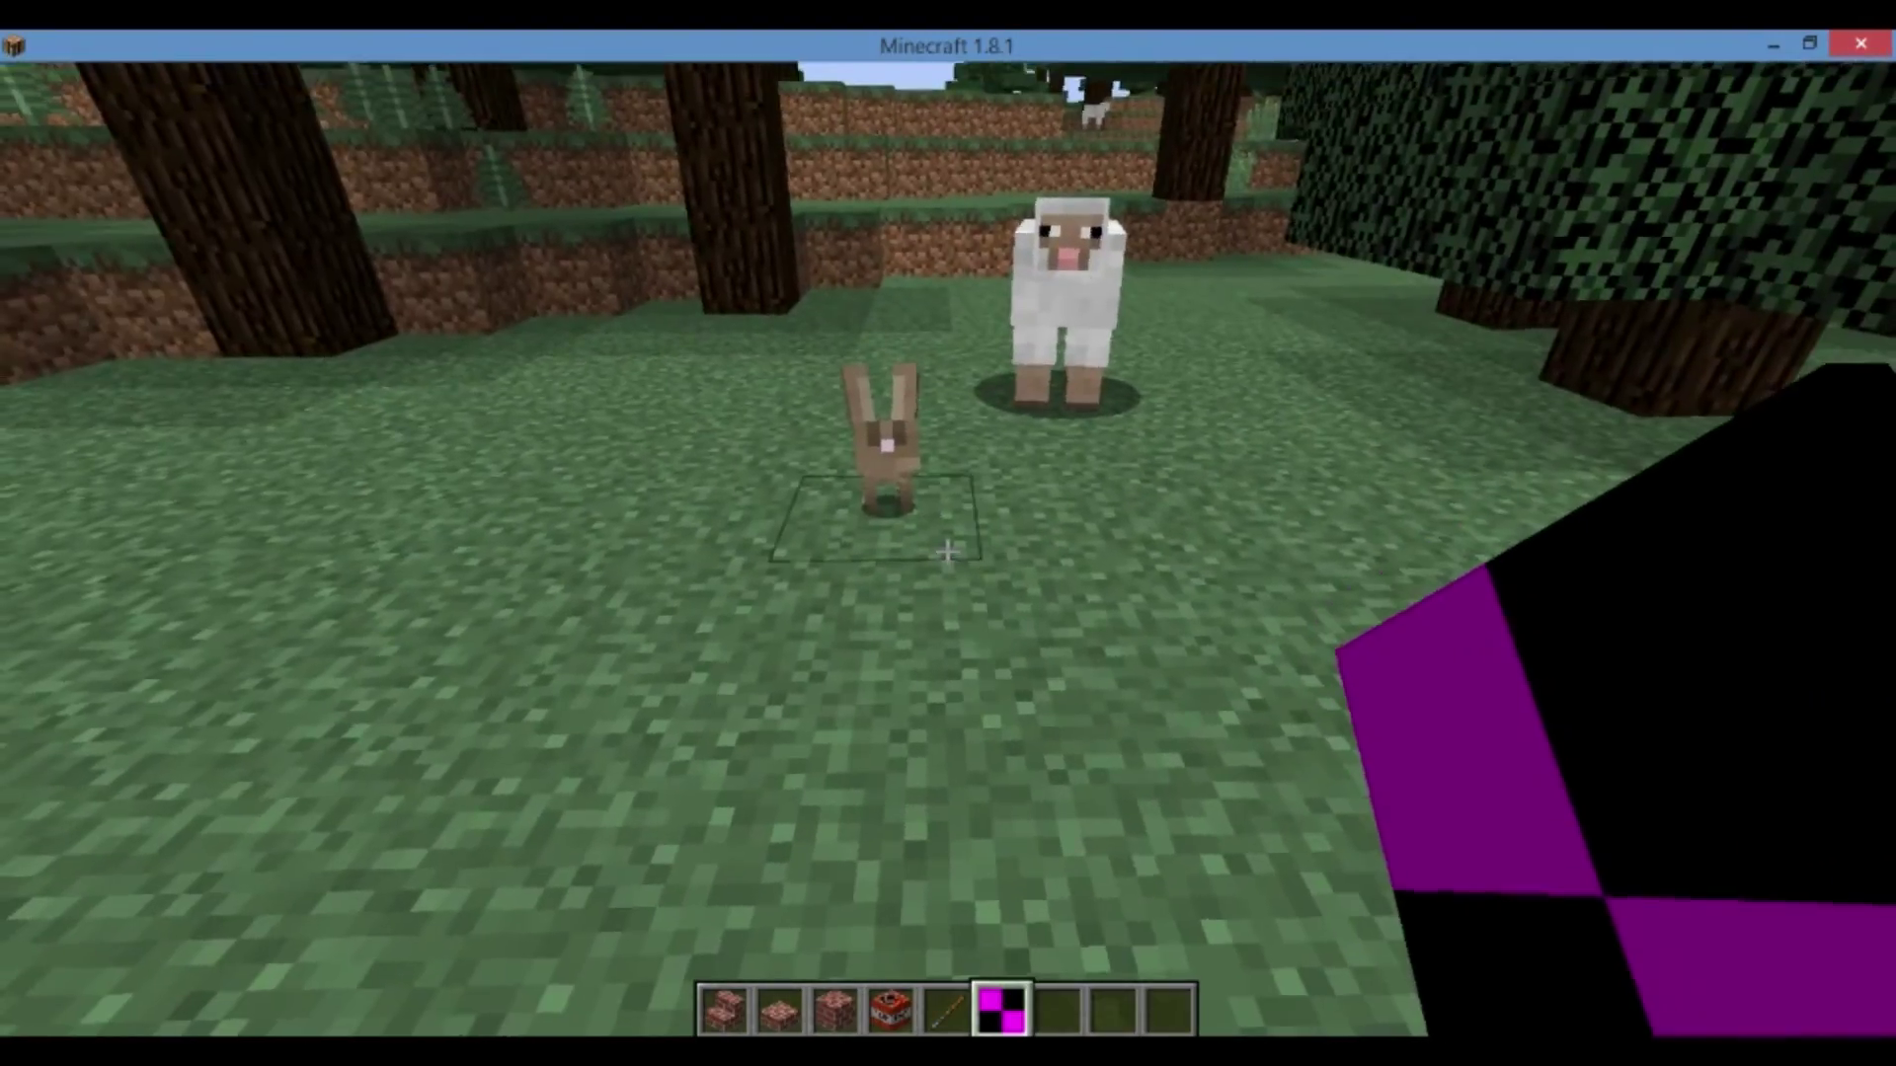
key("e")
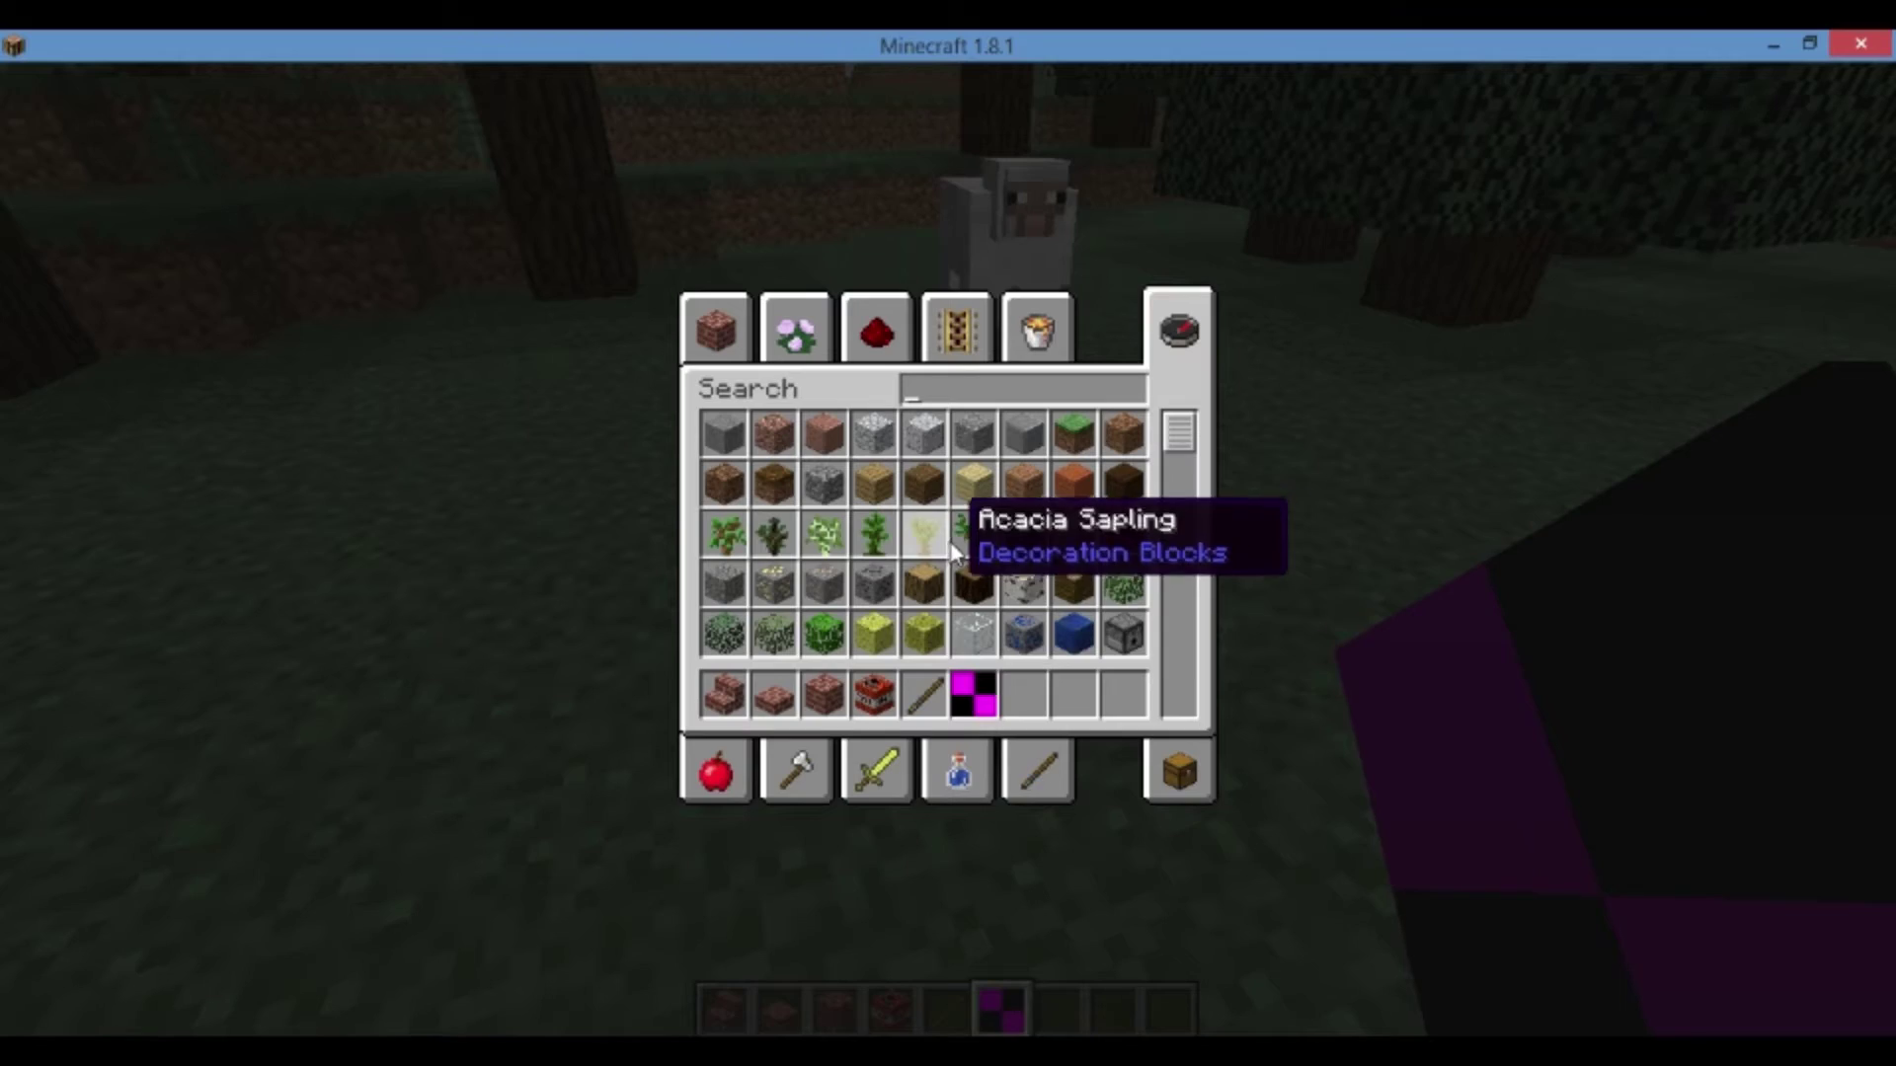
left_click(973, 695)
key("Escape")
key("Escape")
Deactivate Default Texture Pack (1.8) under Resource Packs and open the resource pack folder
left_click(789, 556)
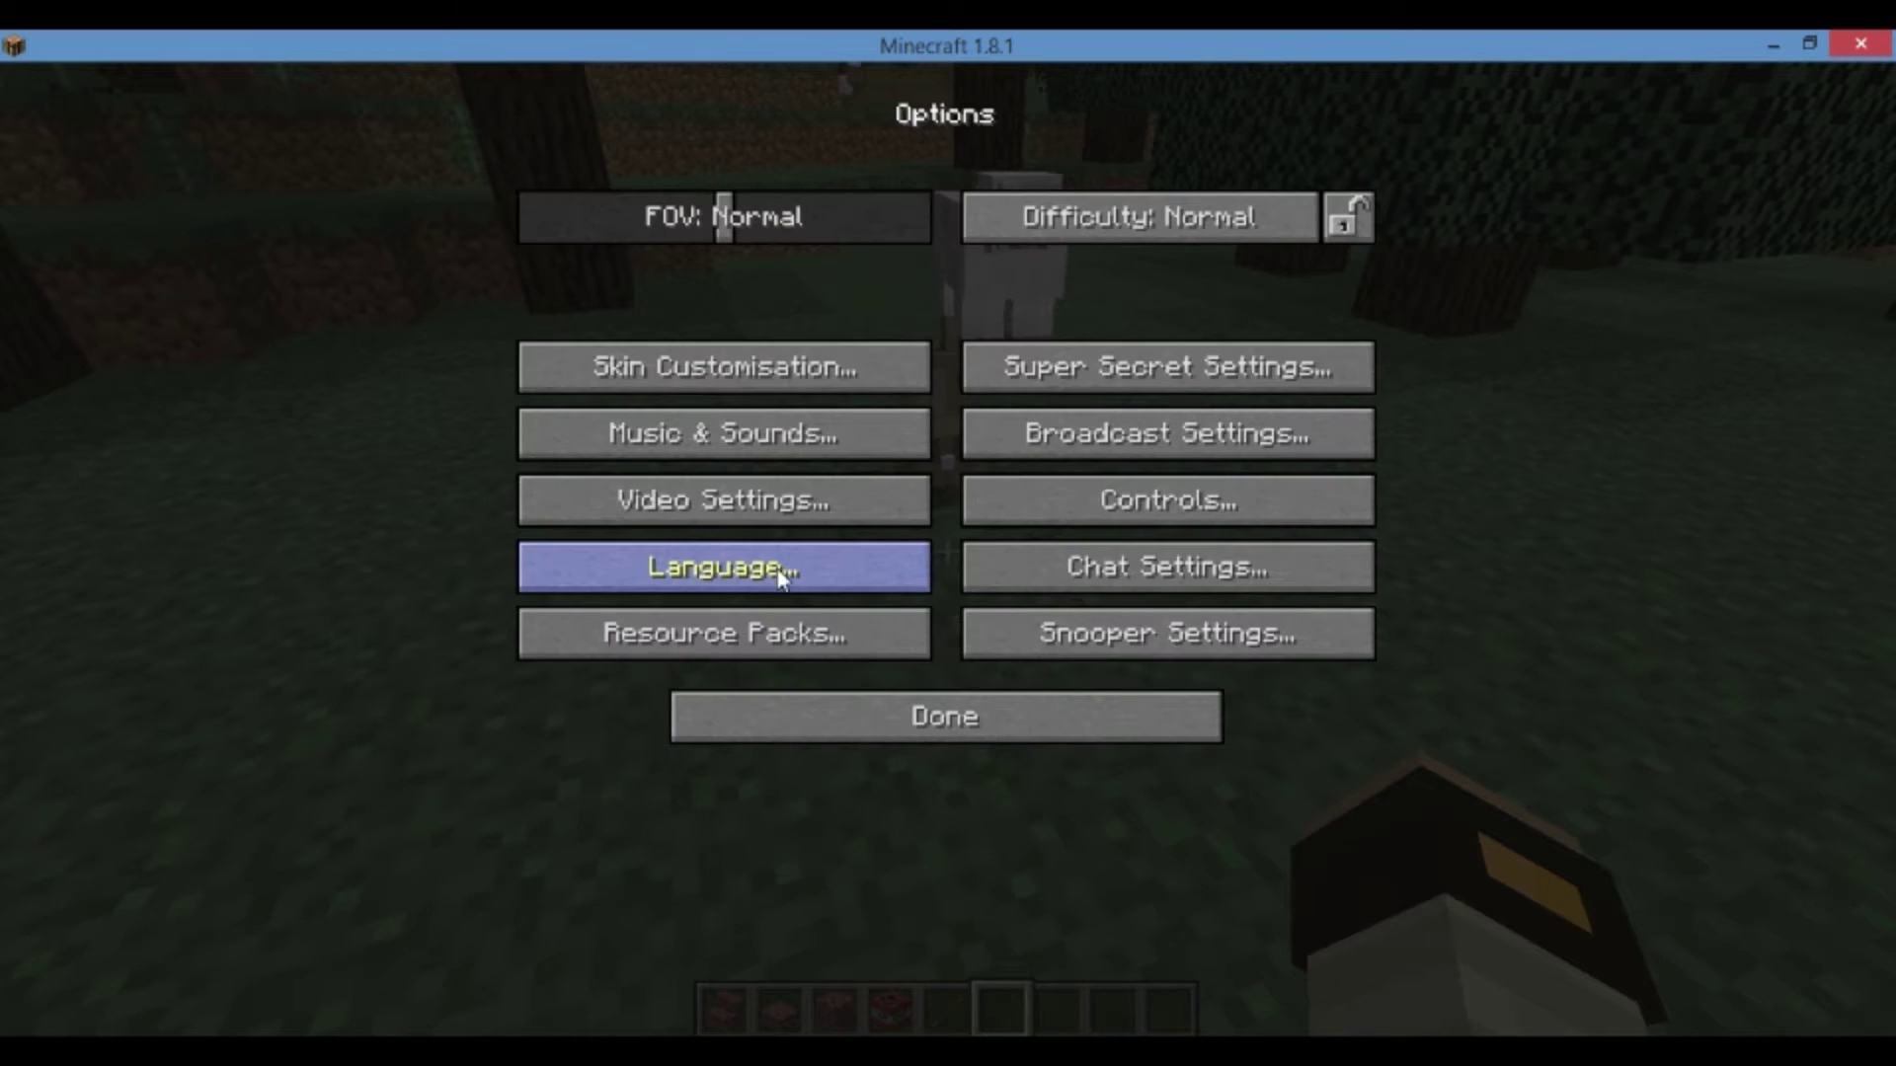
left_click(682, 632)
left_click(1005, 237)
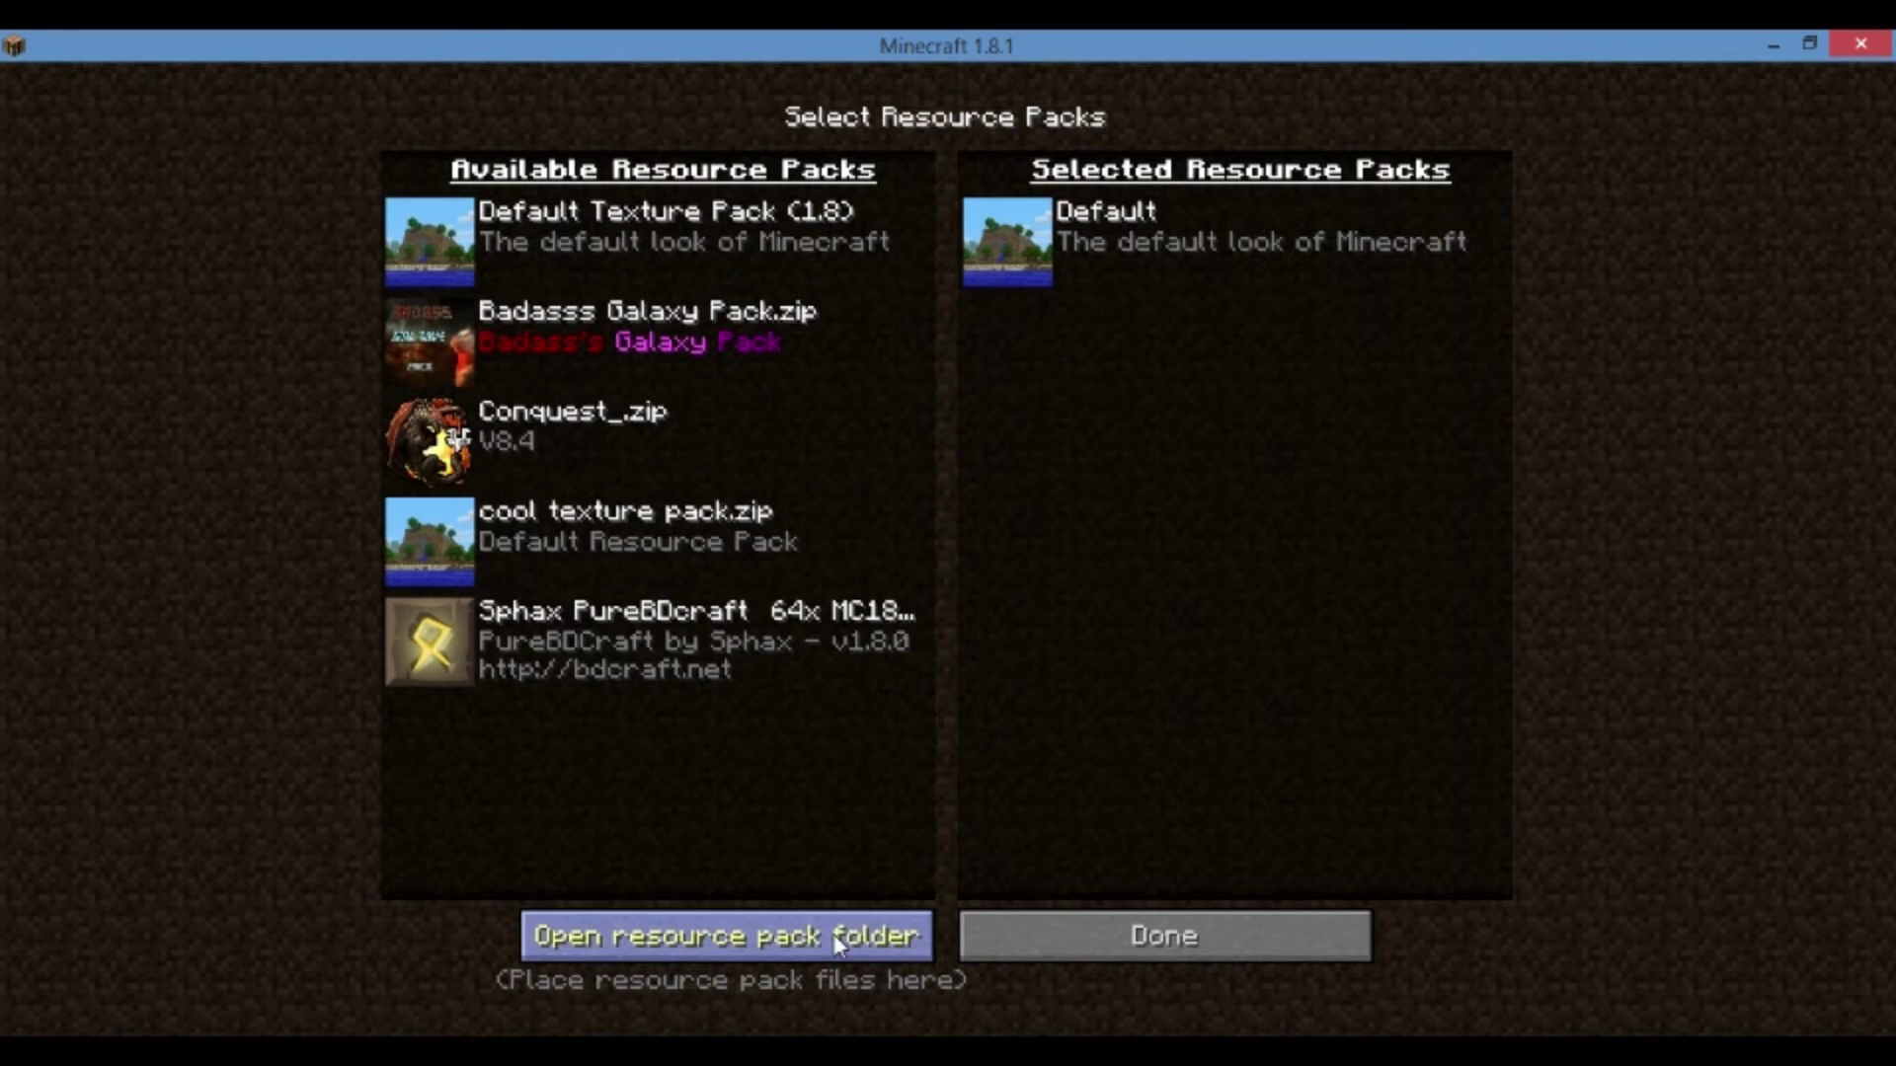
left_click(832, 936)
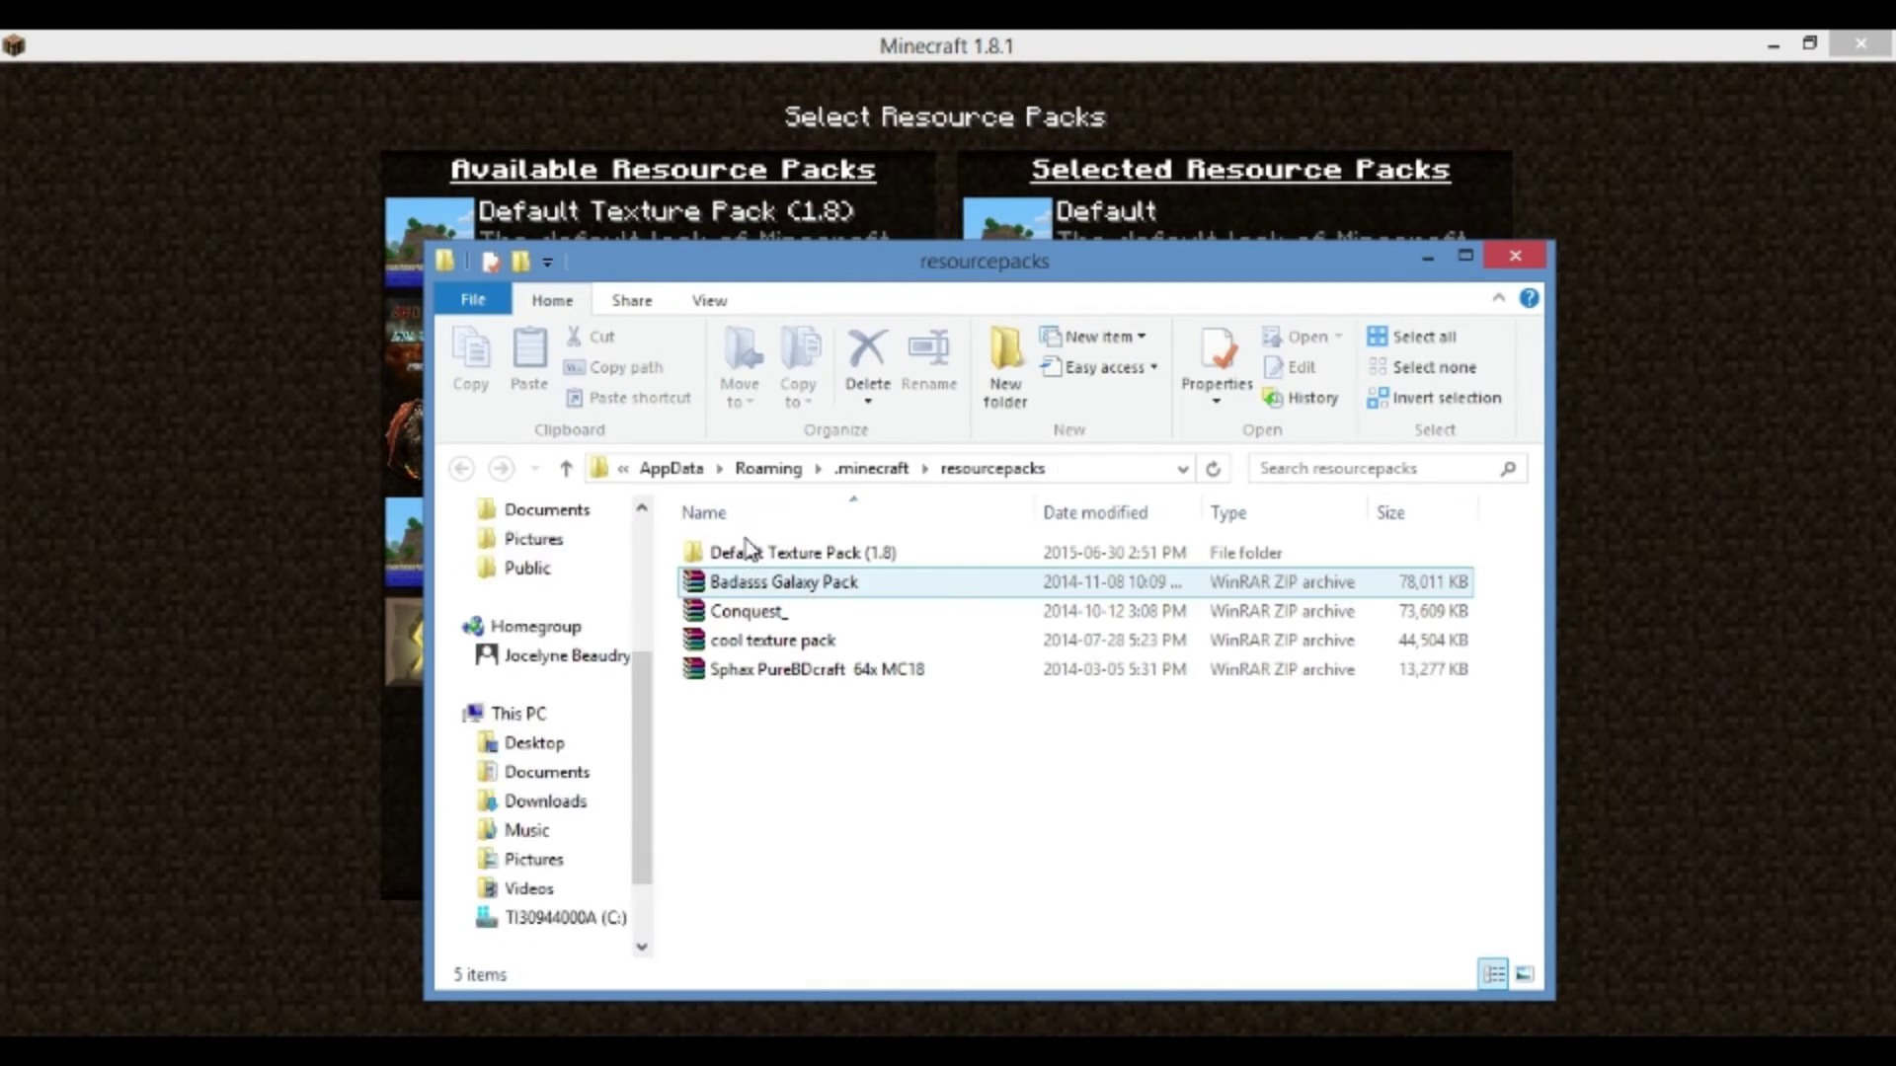
Browse to assets > minecraft > textures > items and open stick.png.mcmeta
double_click(928, 556)
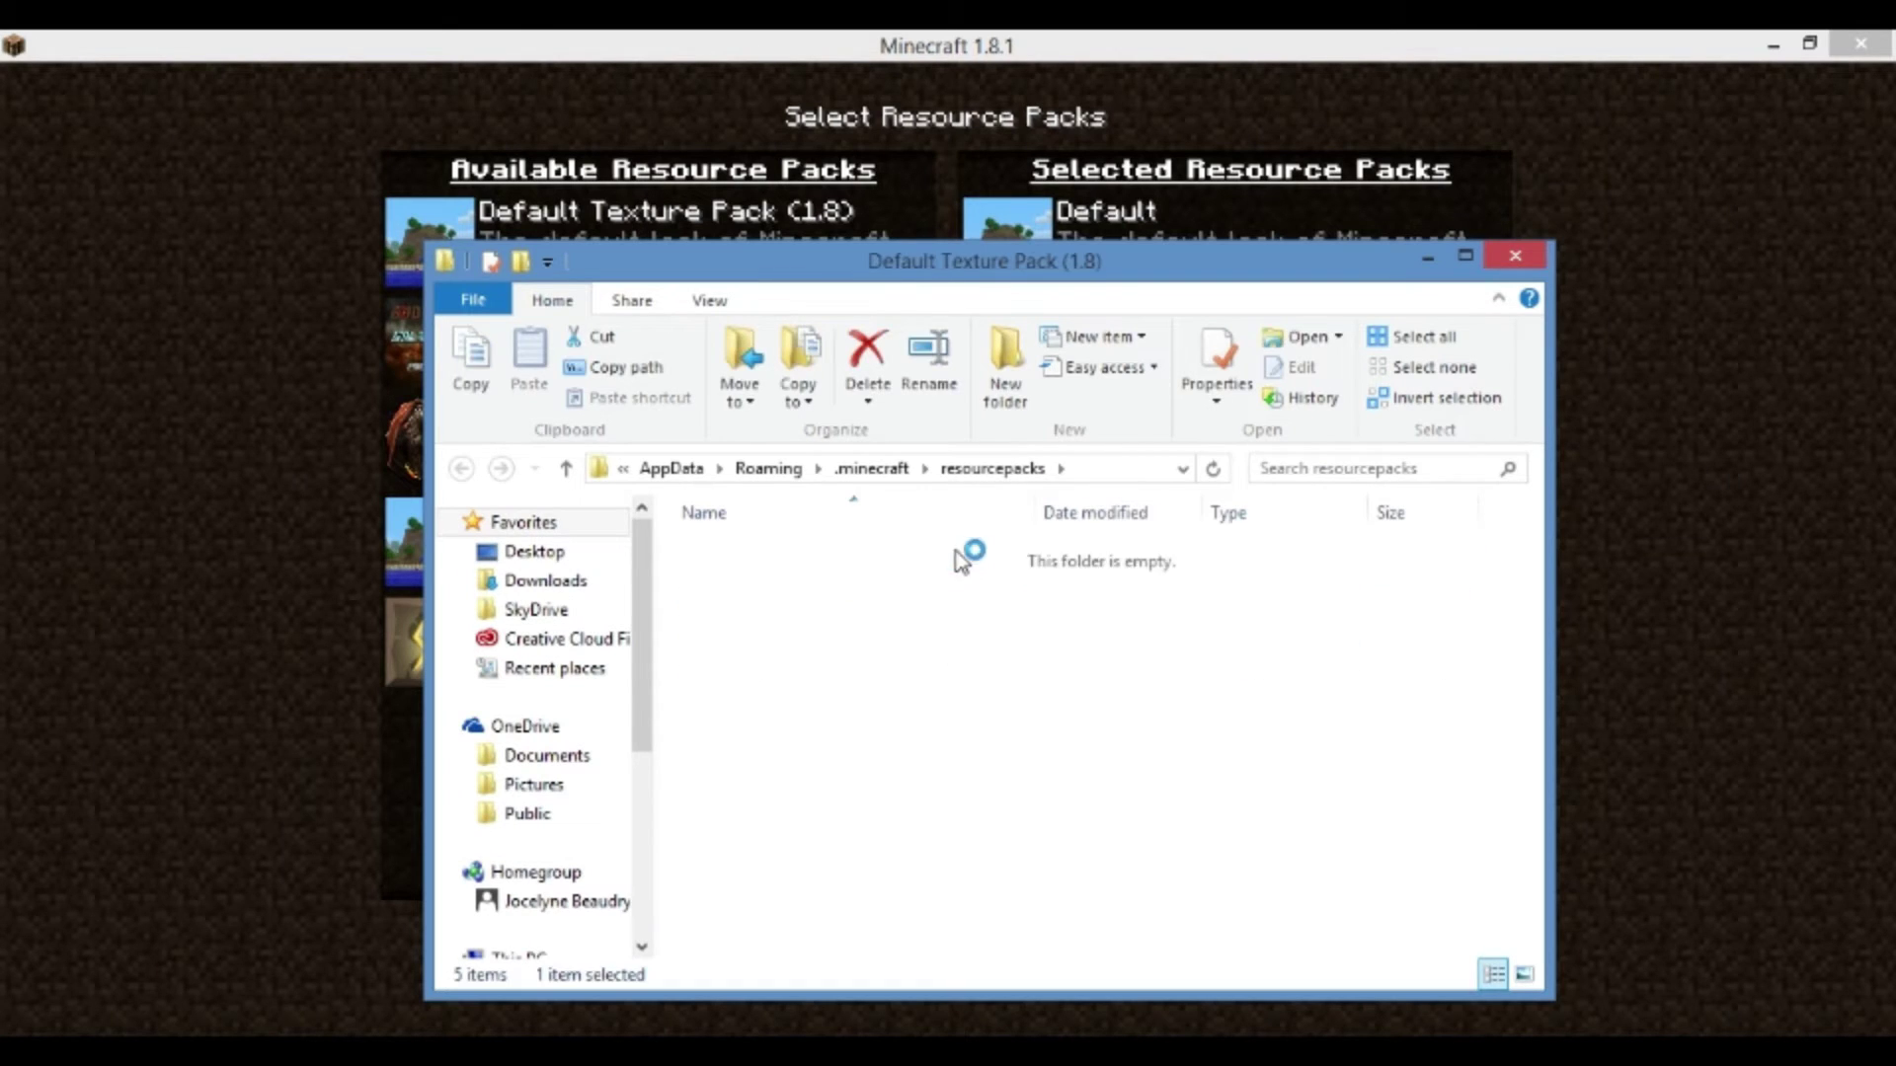
double_click(922, 561)
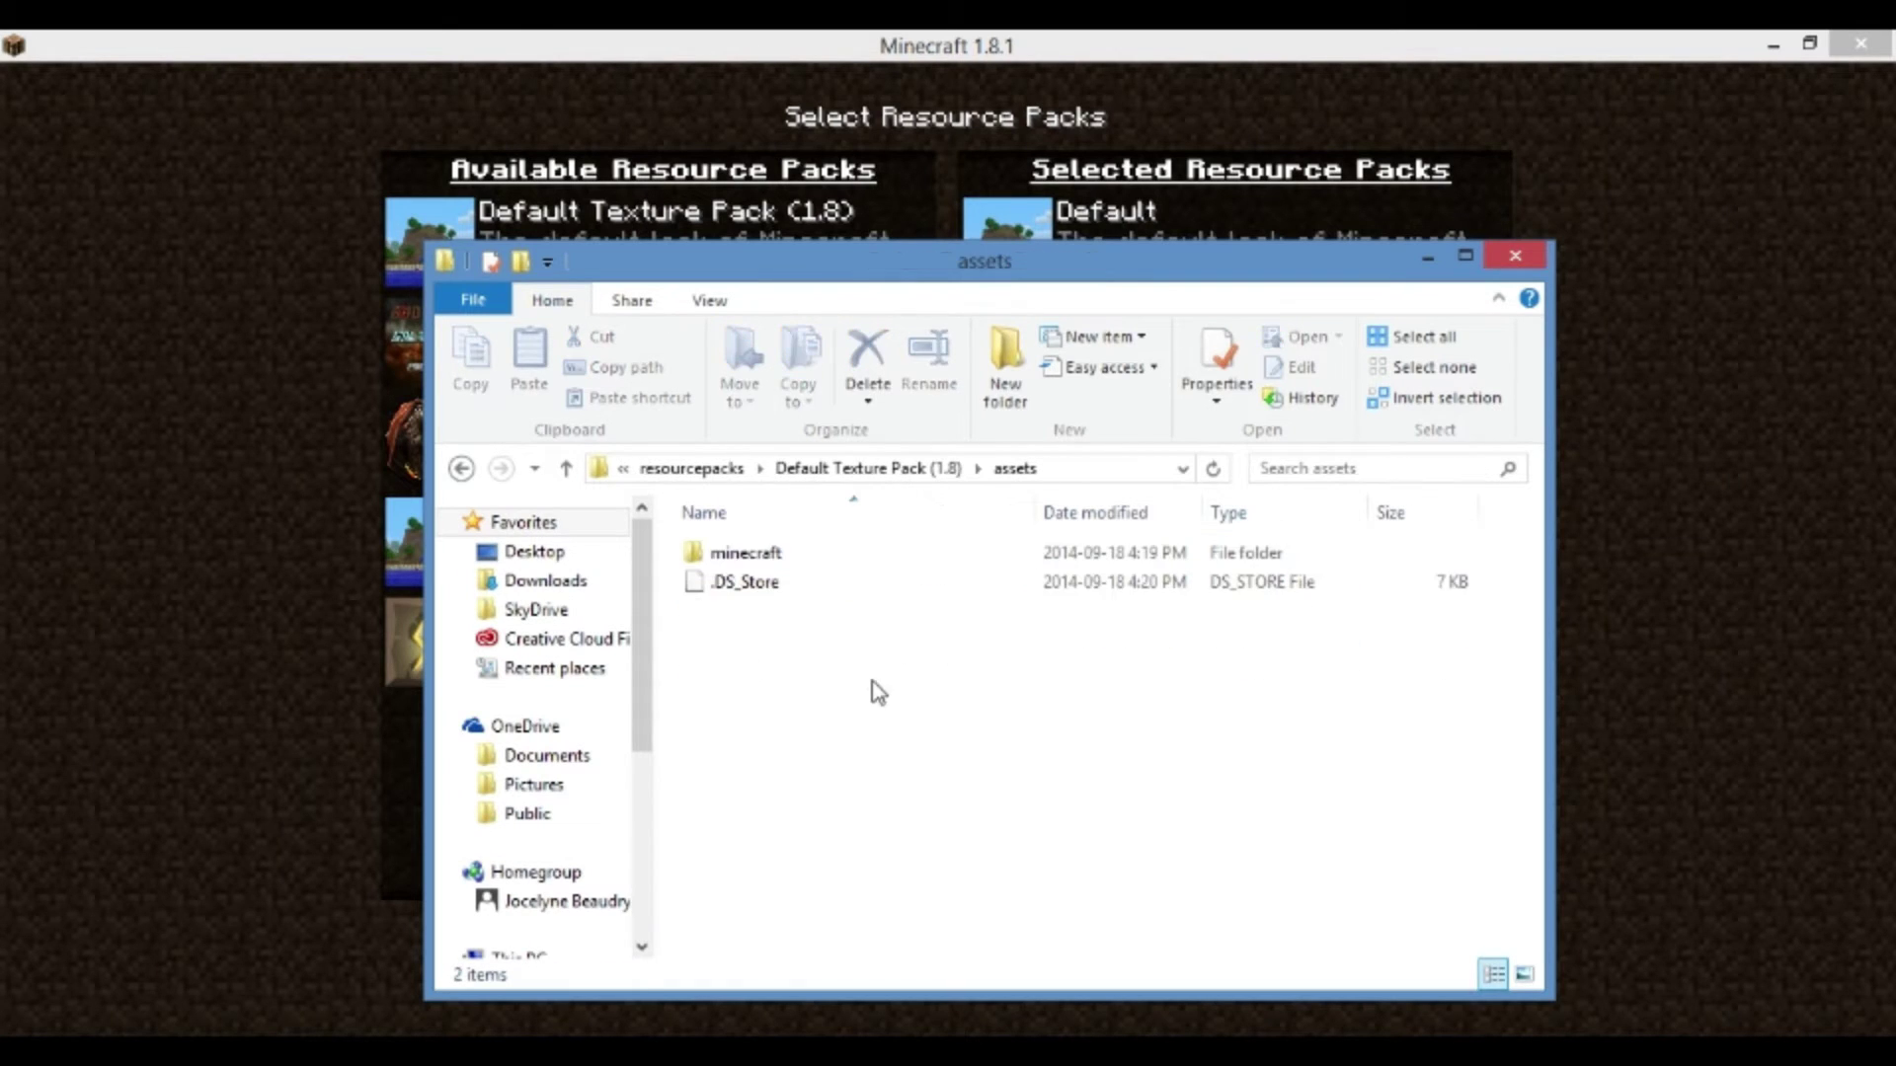
double_click(816, 555)
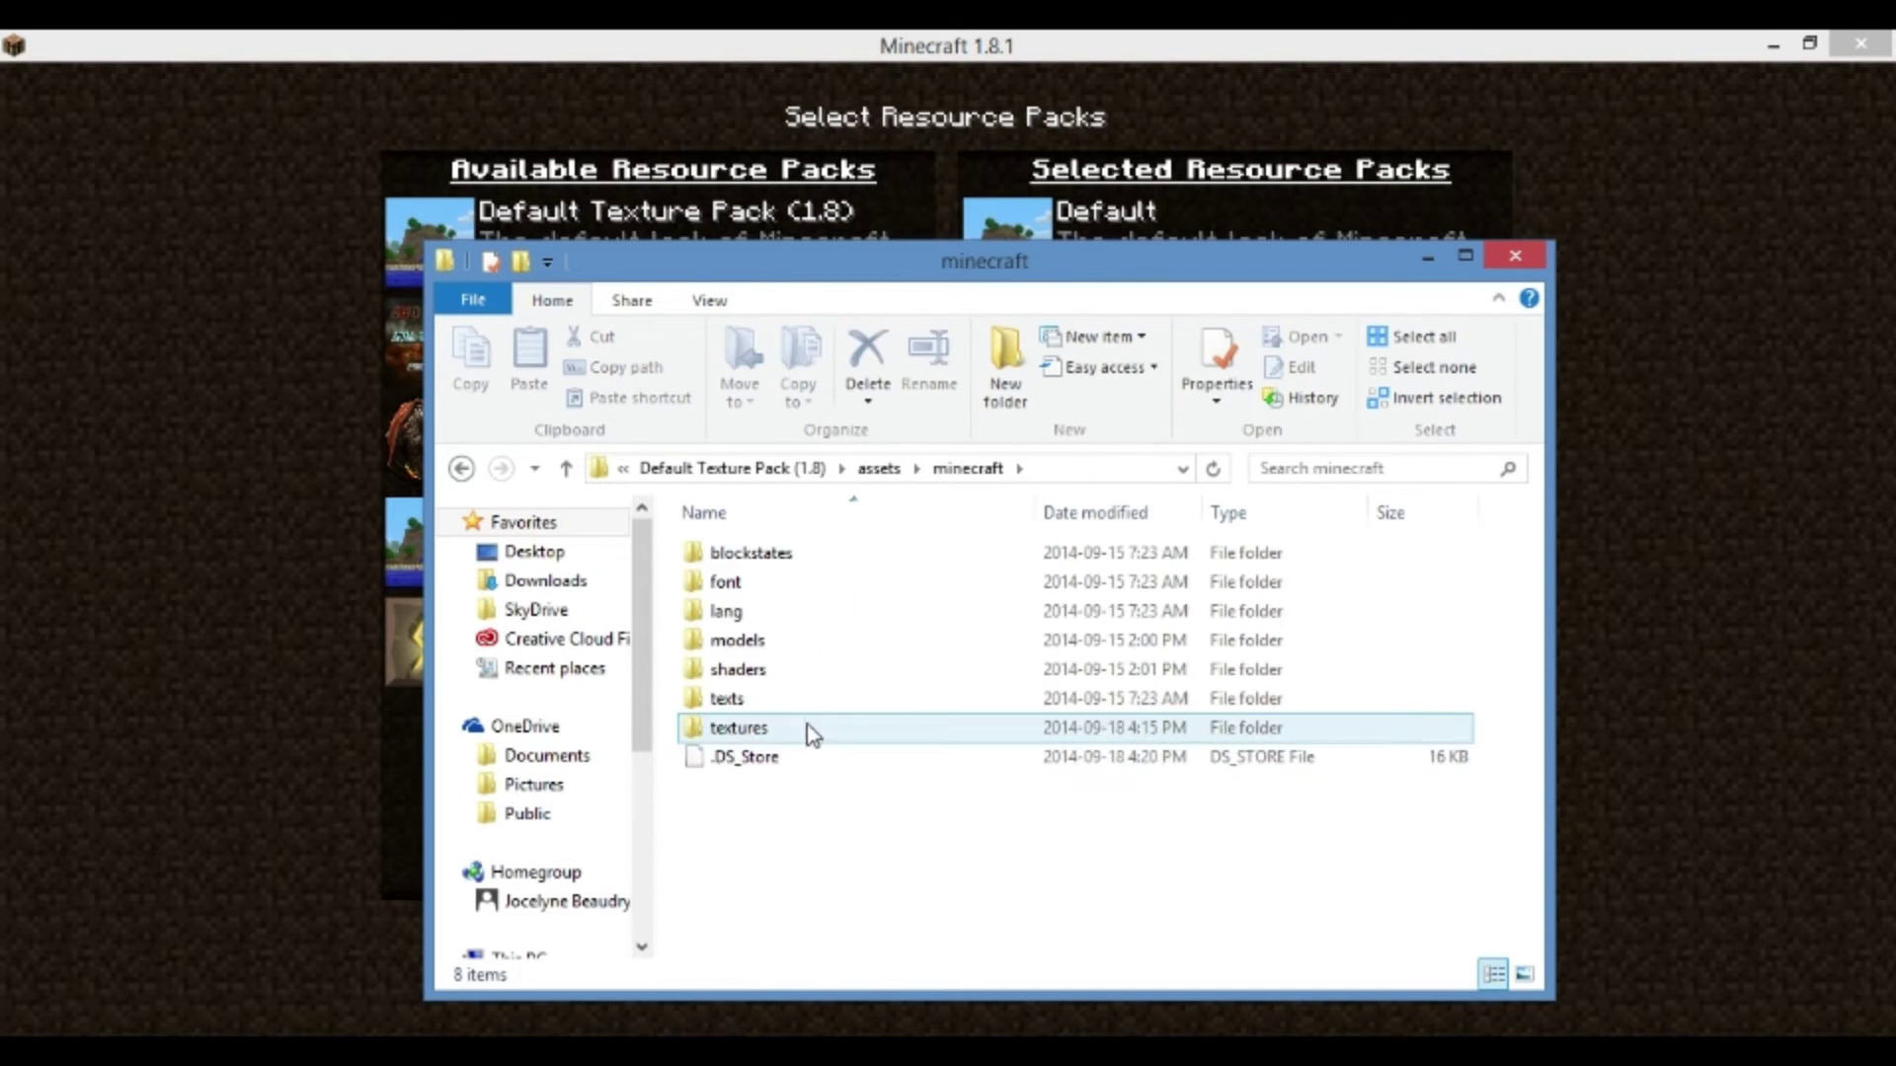
double_click(803, 729)
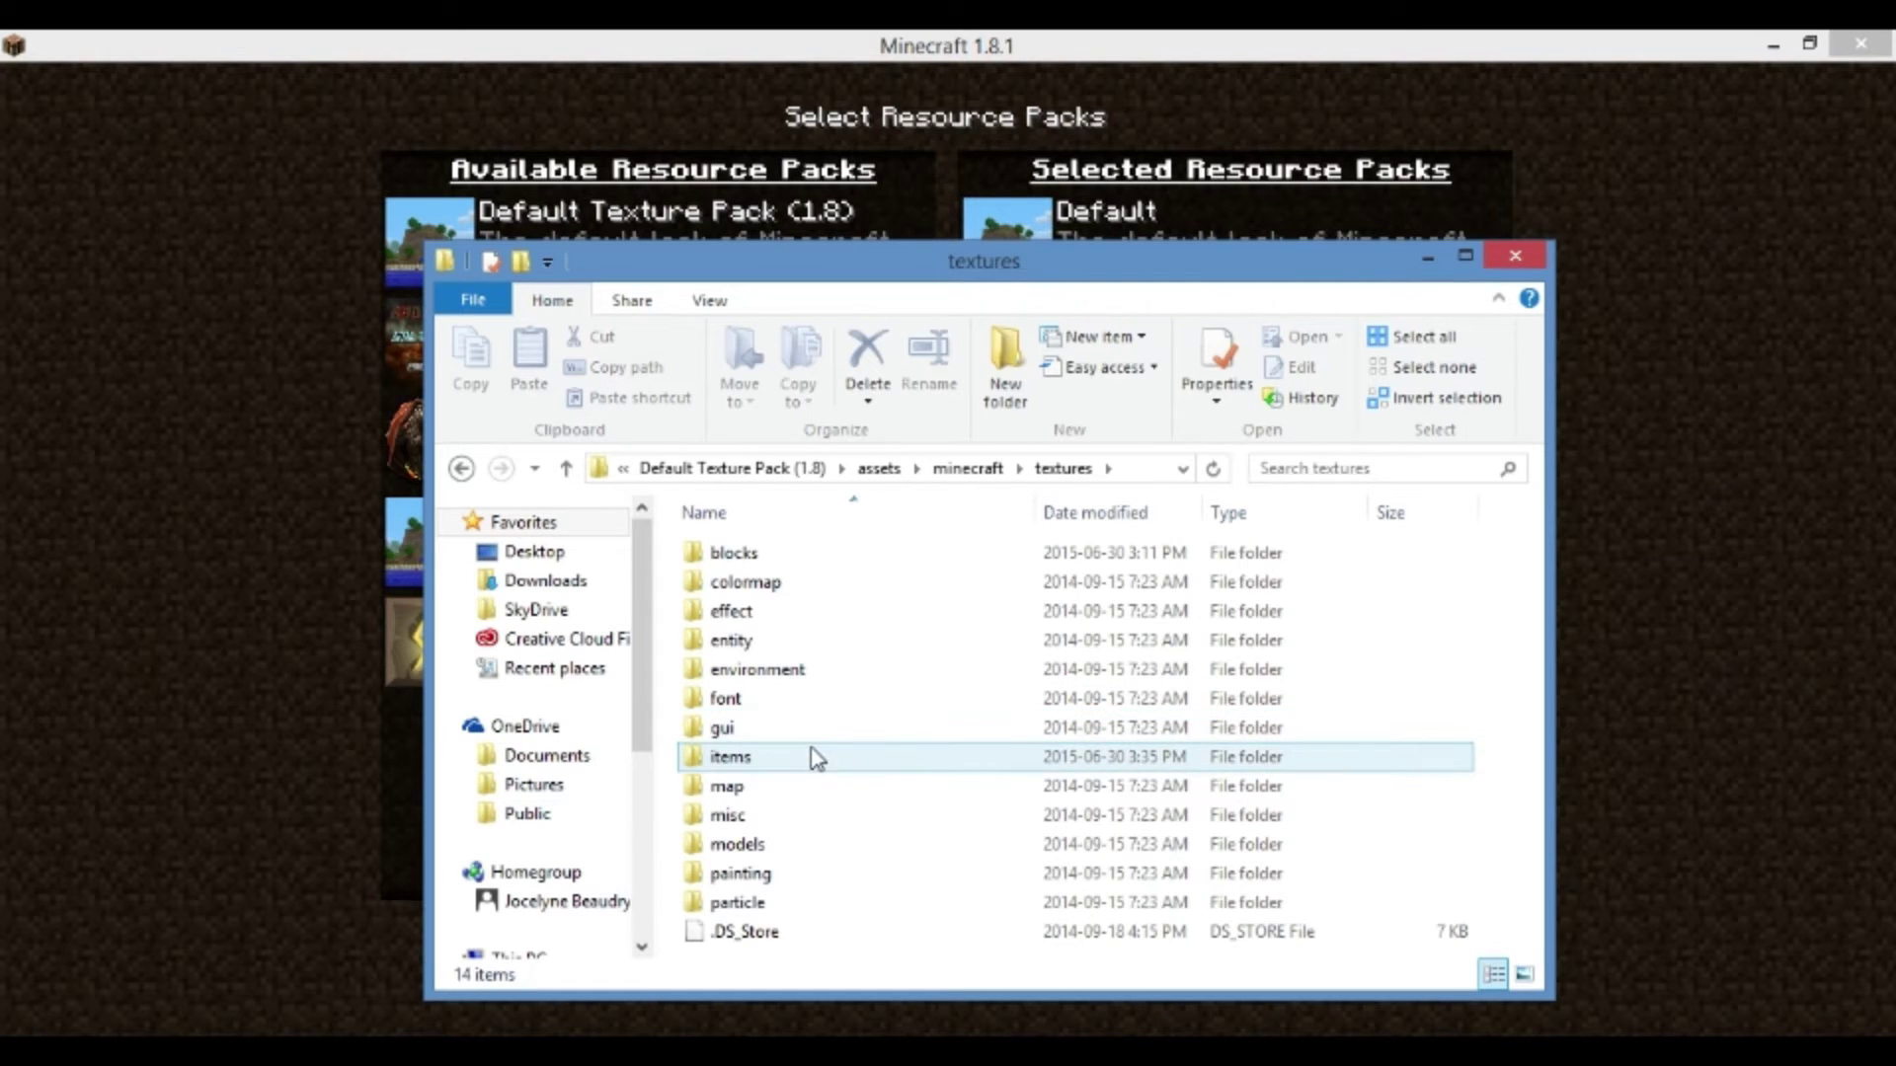
left_click(809, 757)
key("Return")
left_click_drag(1520, 538, 1511, 914)
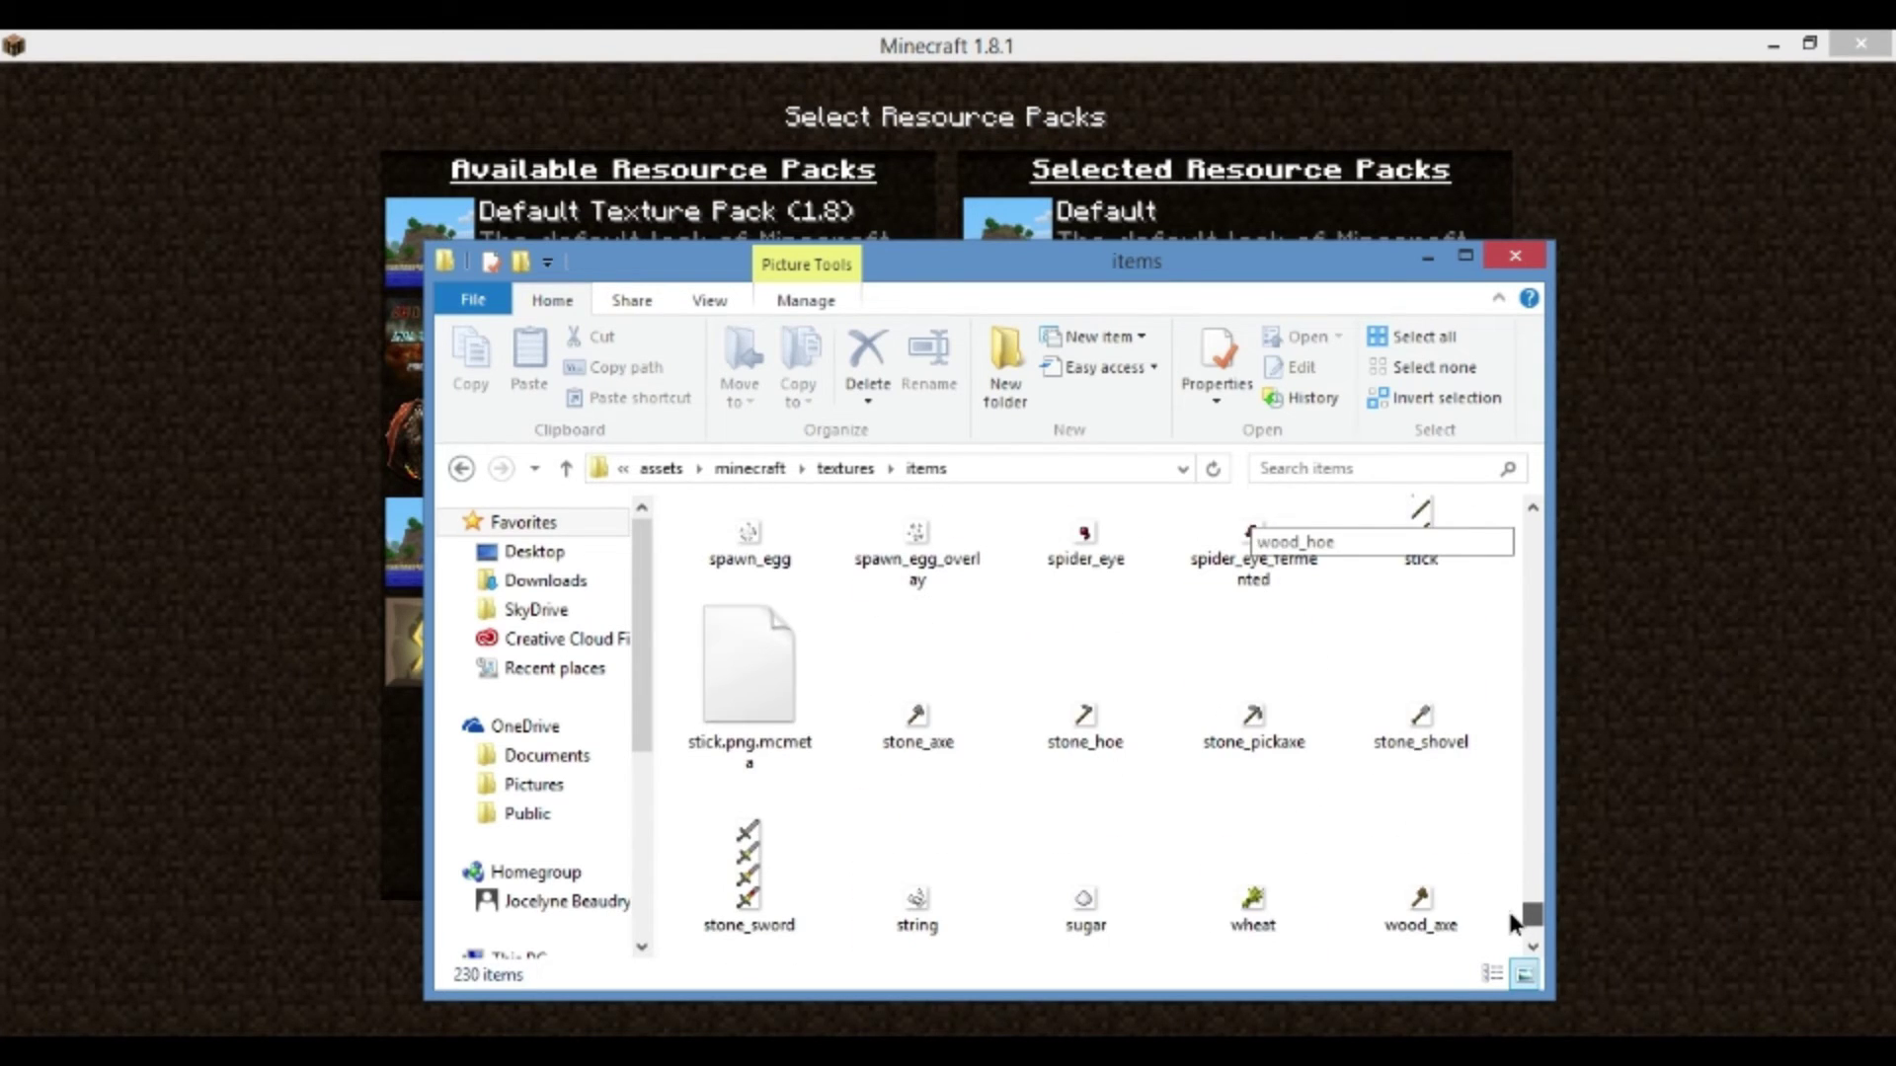
double_click(747, 706)
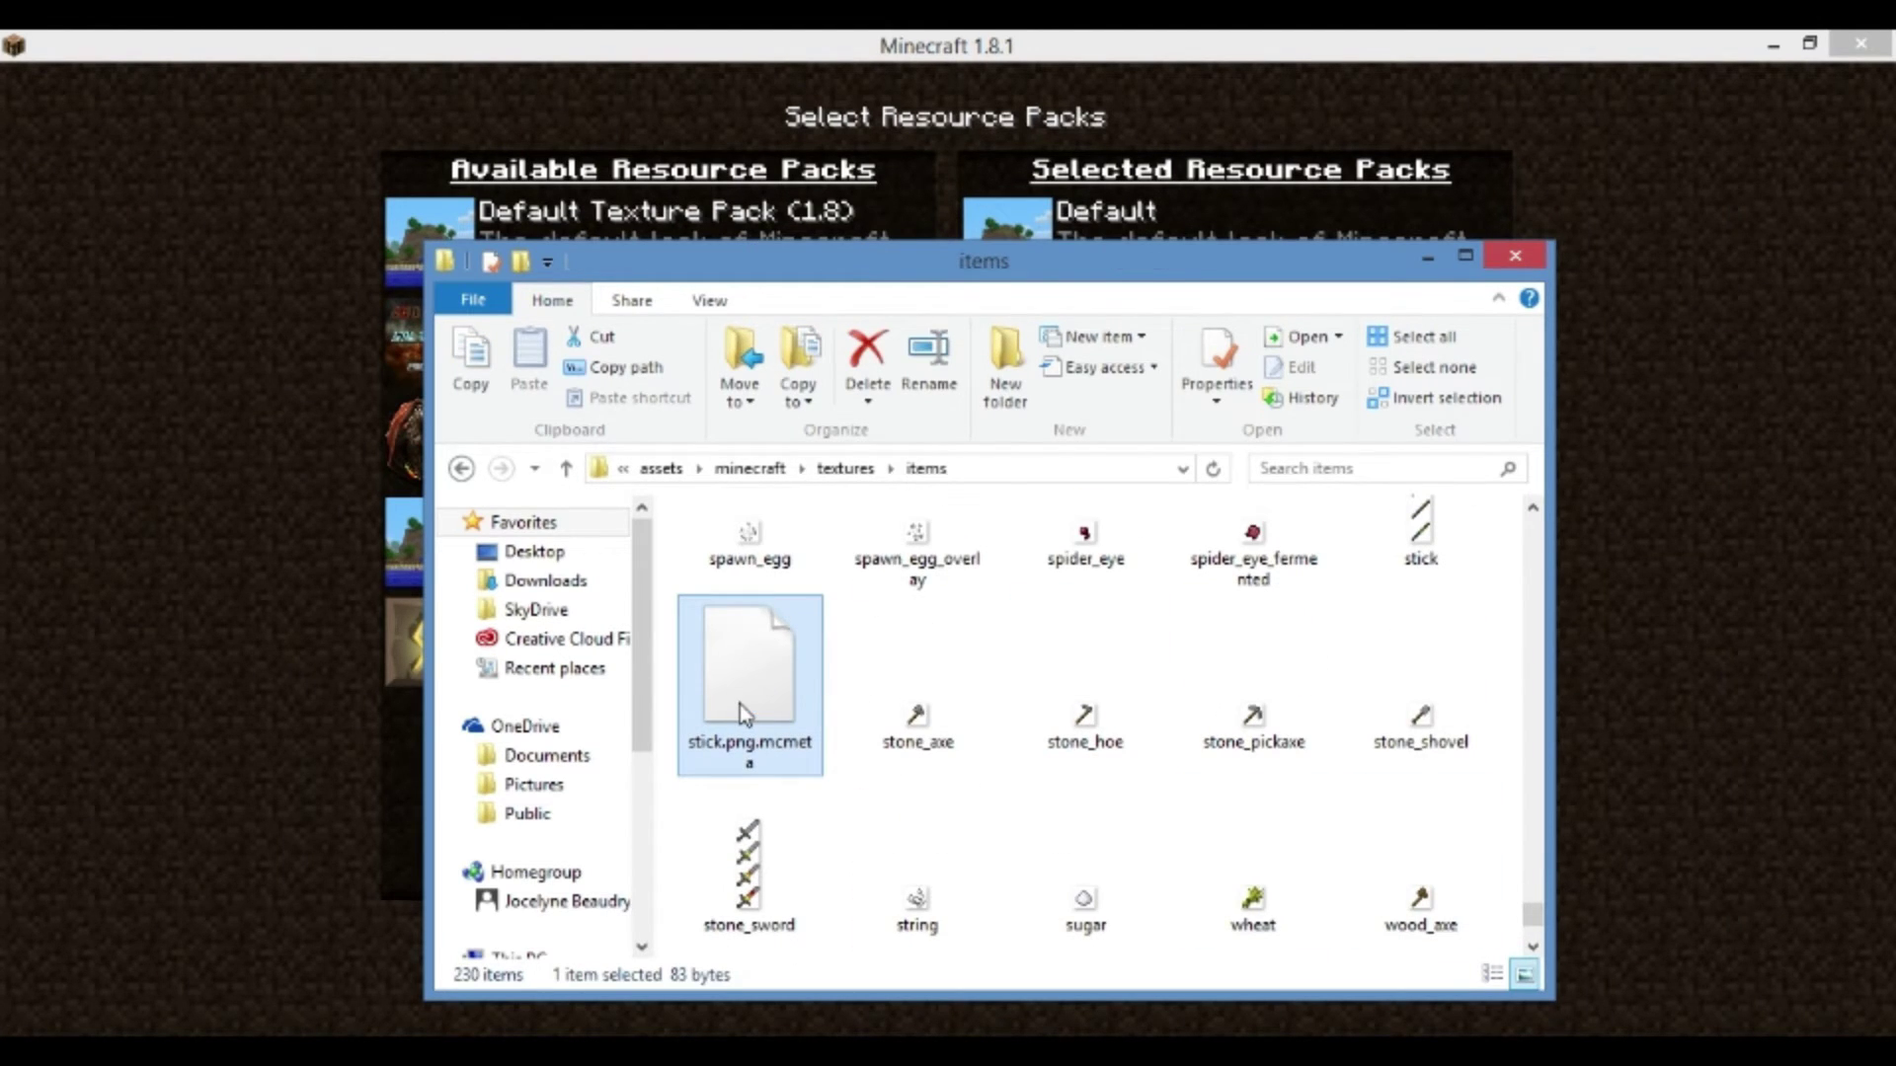
Copy the six-line animation code from stick.png.mcmeta in Notepad++, then close Notepad++
right_click(773, 663)
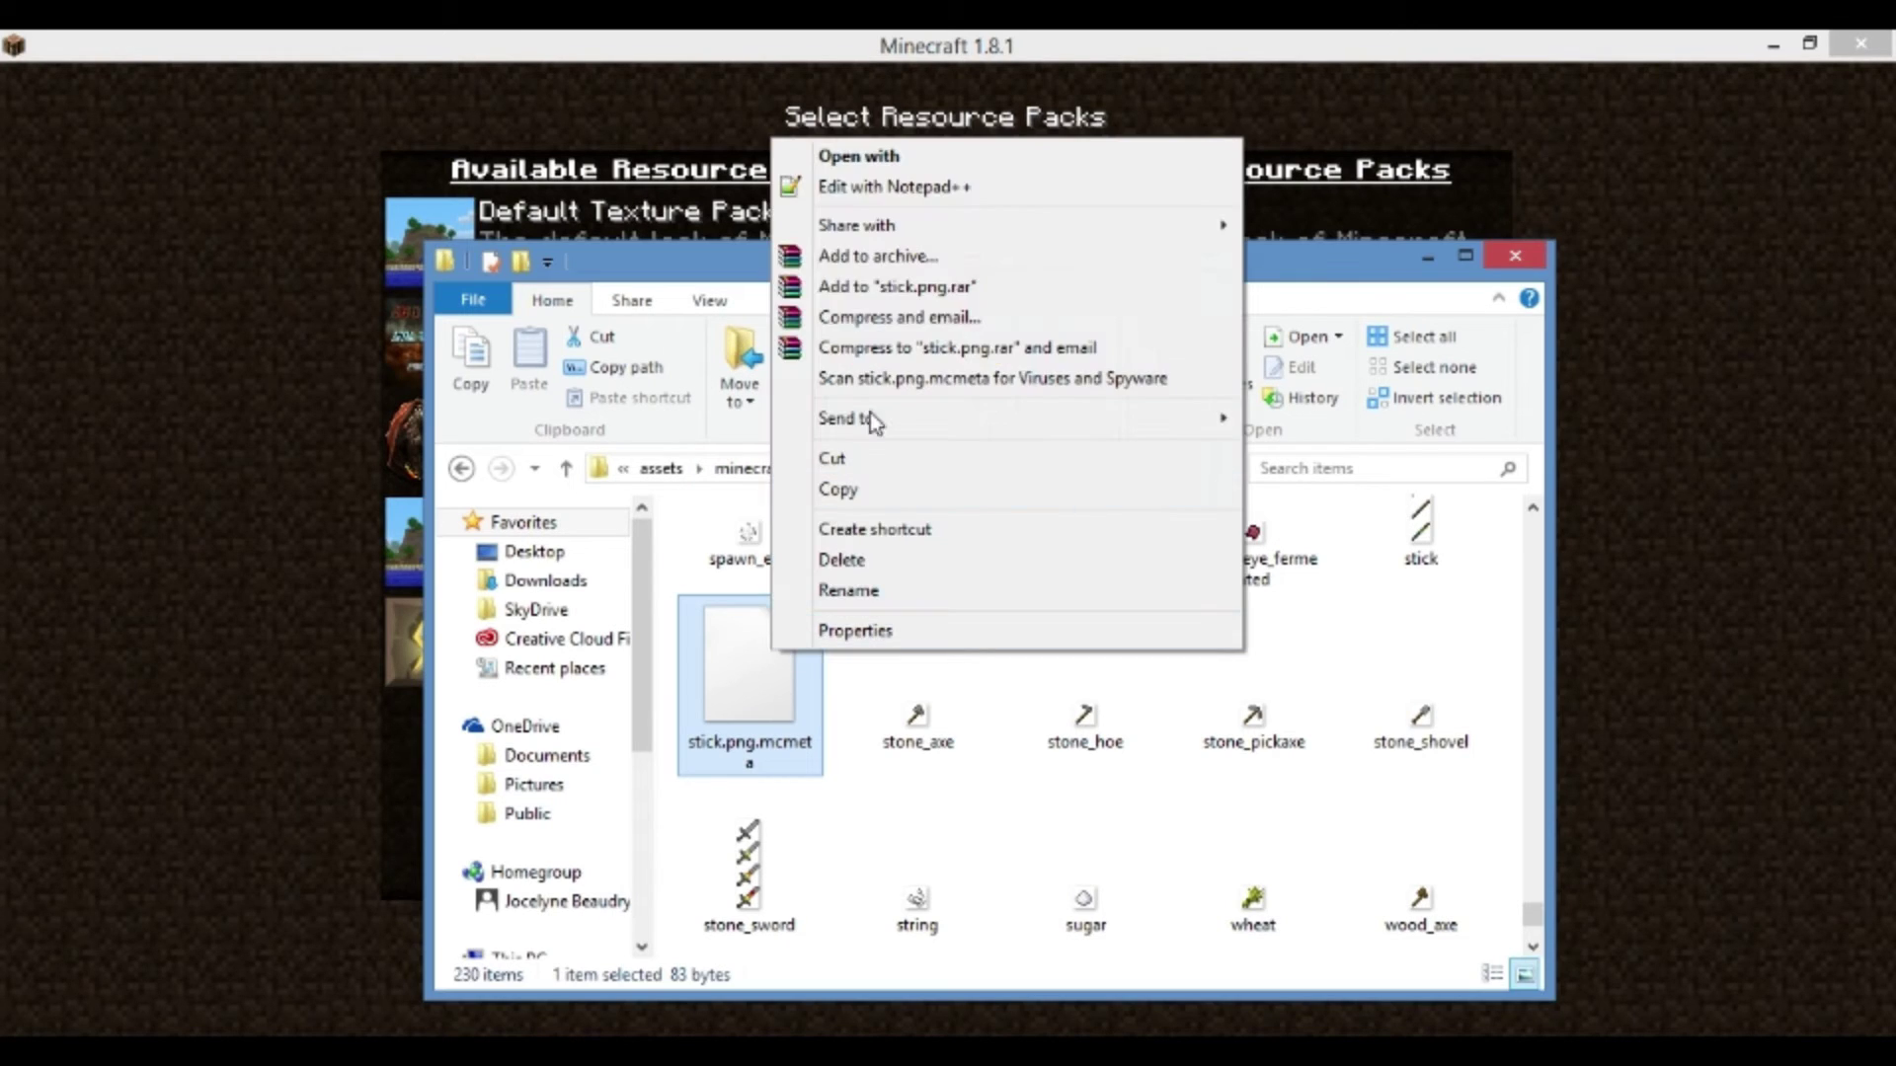
left_click(869, 182)
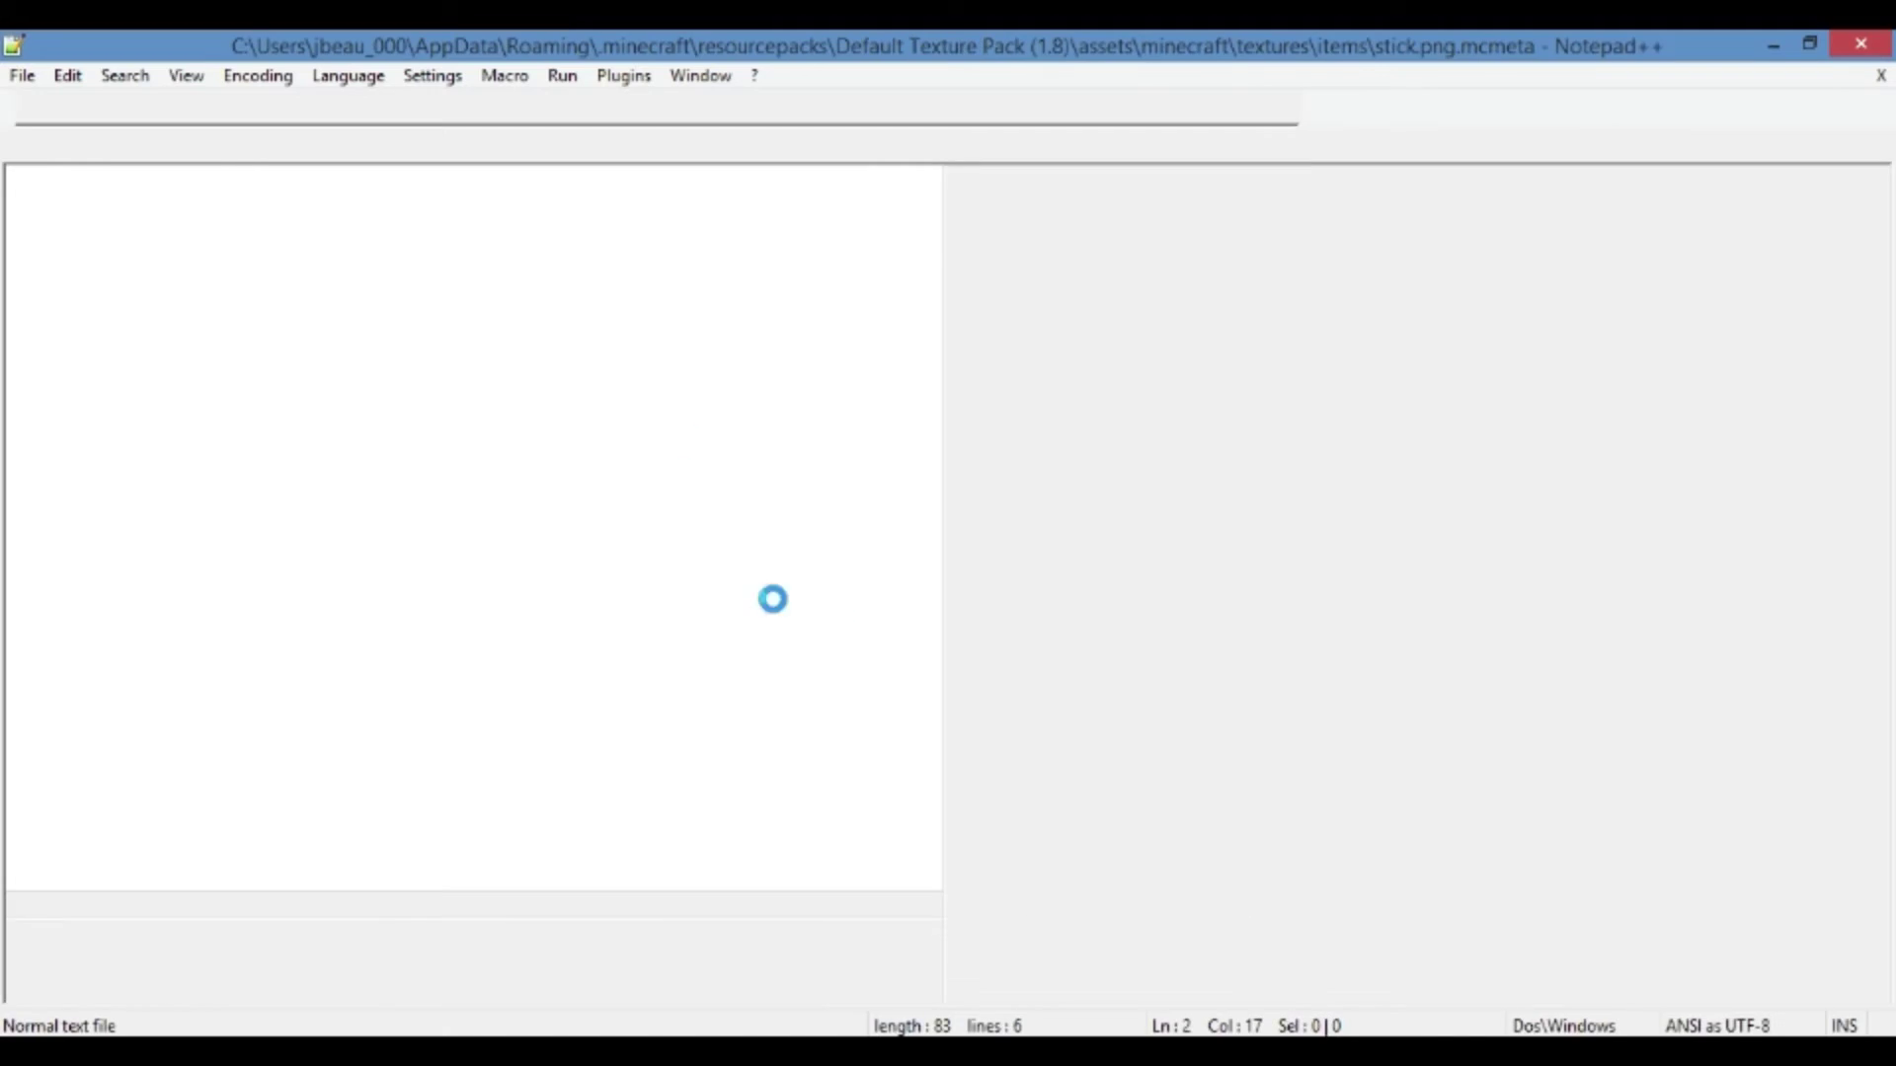
left_click(244, 202)
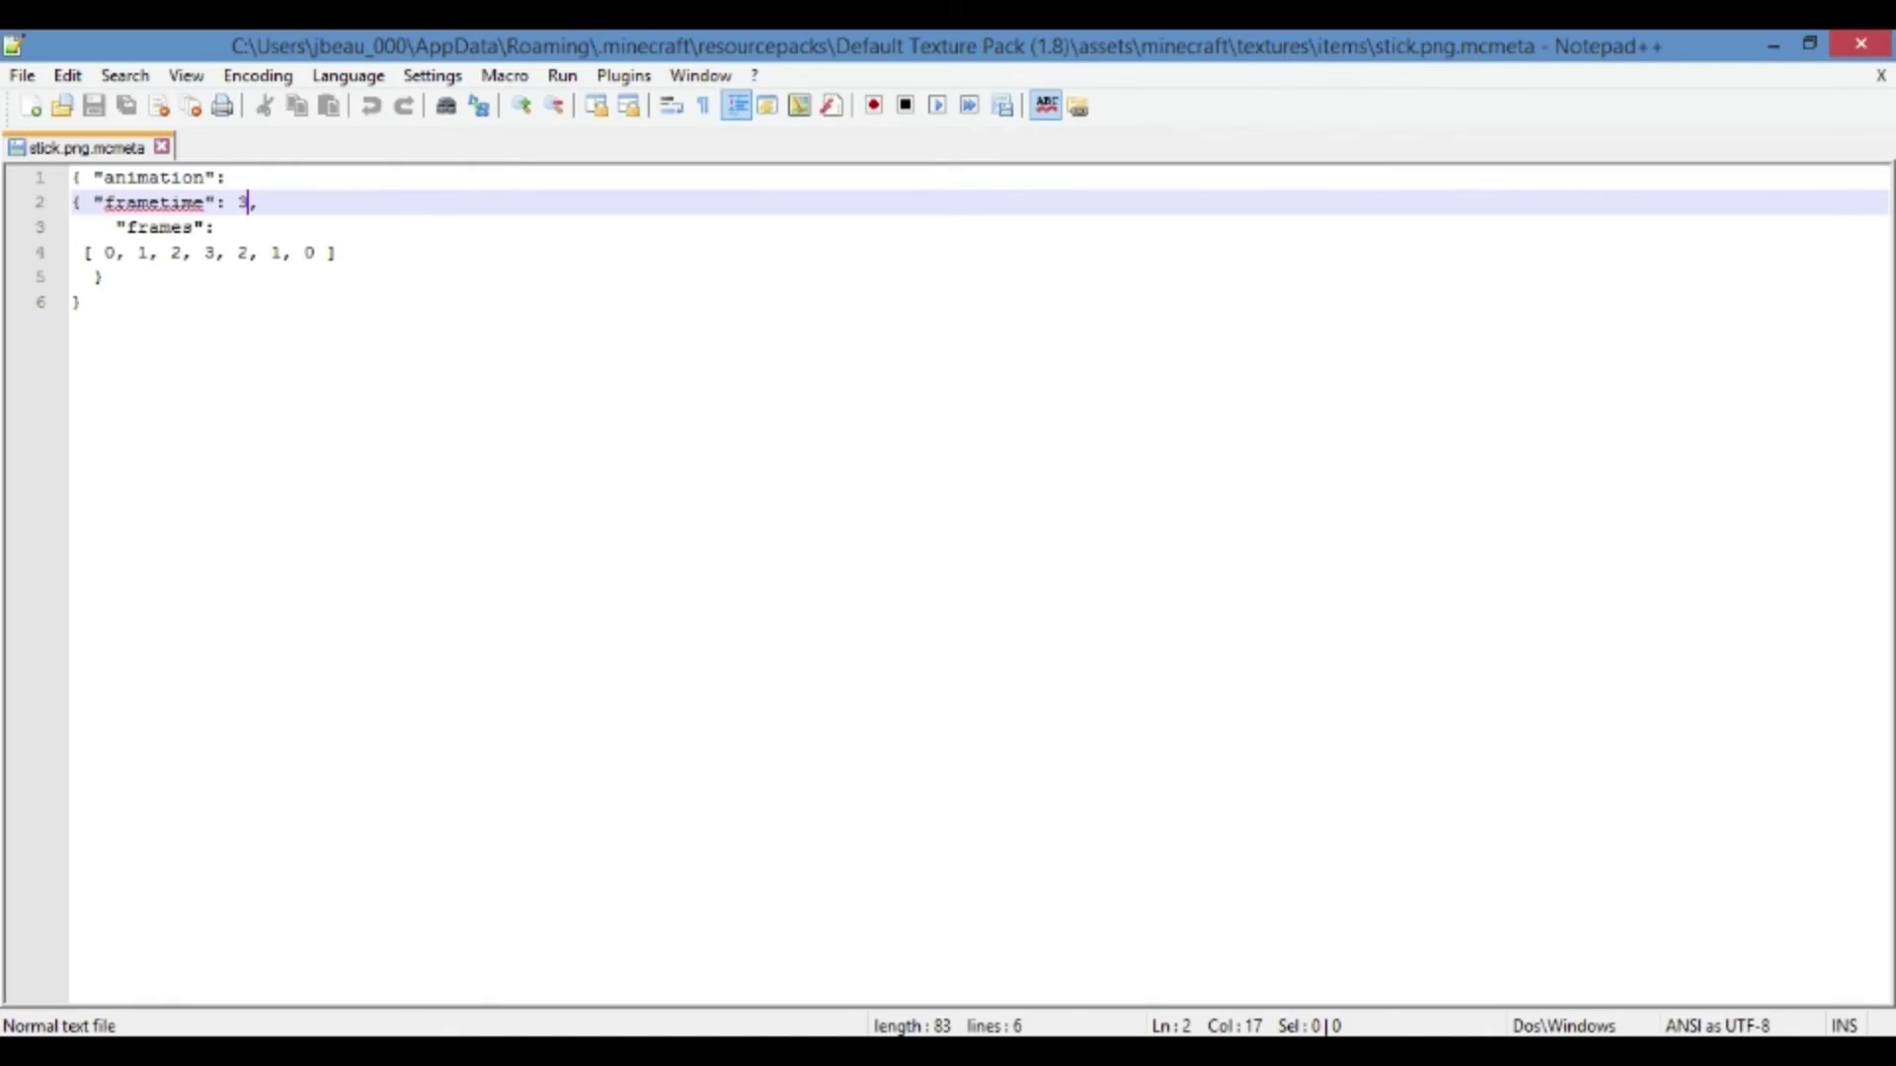
left_click_drag(89, 306, 71, 178)
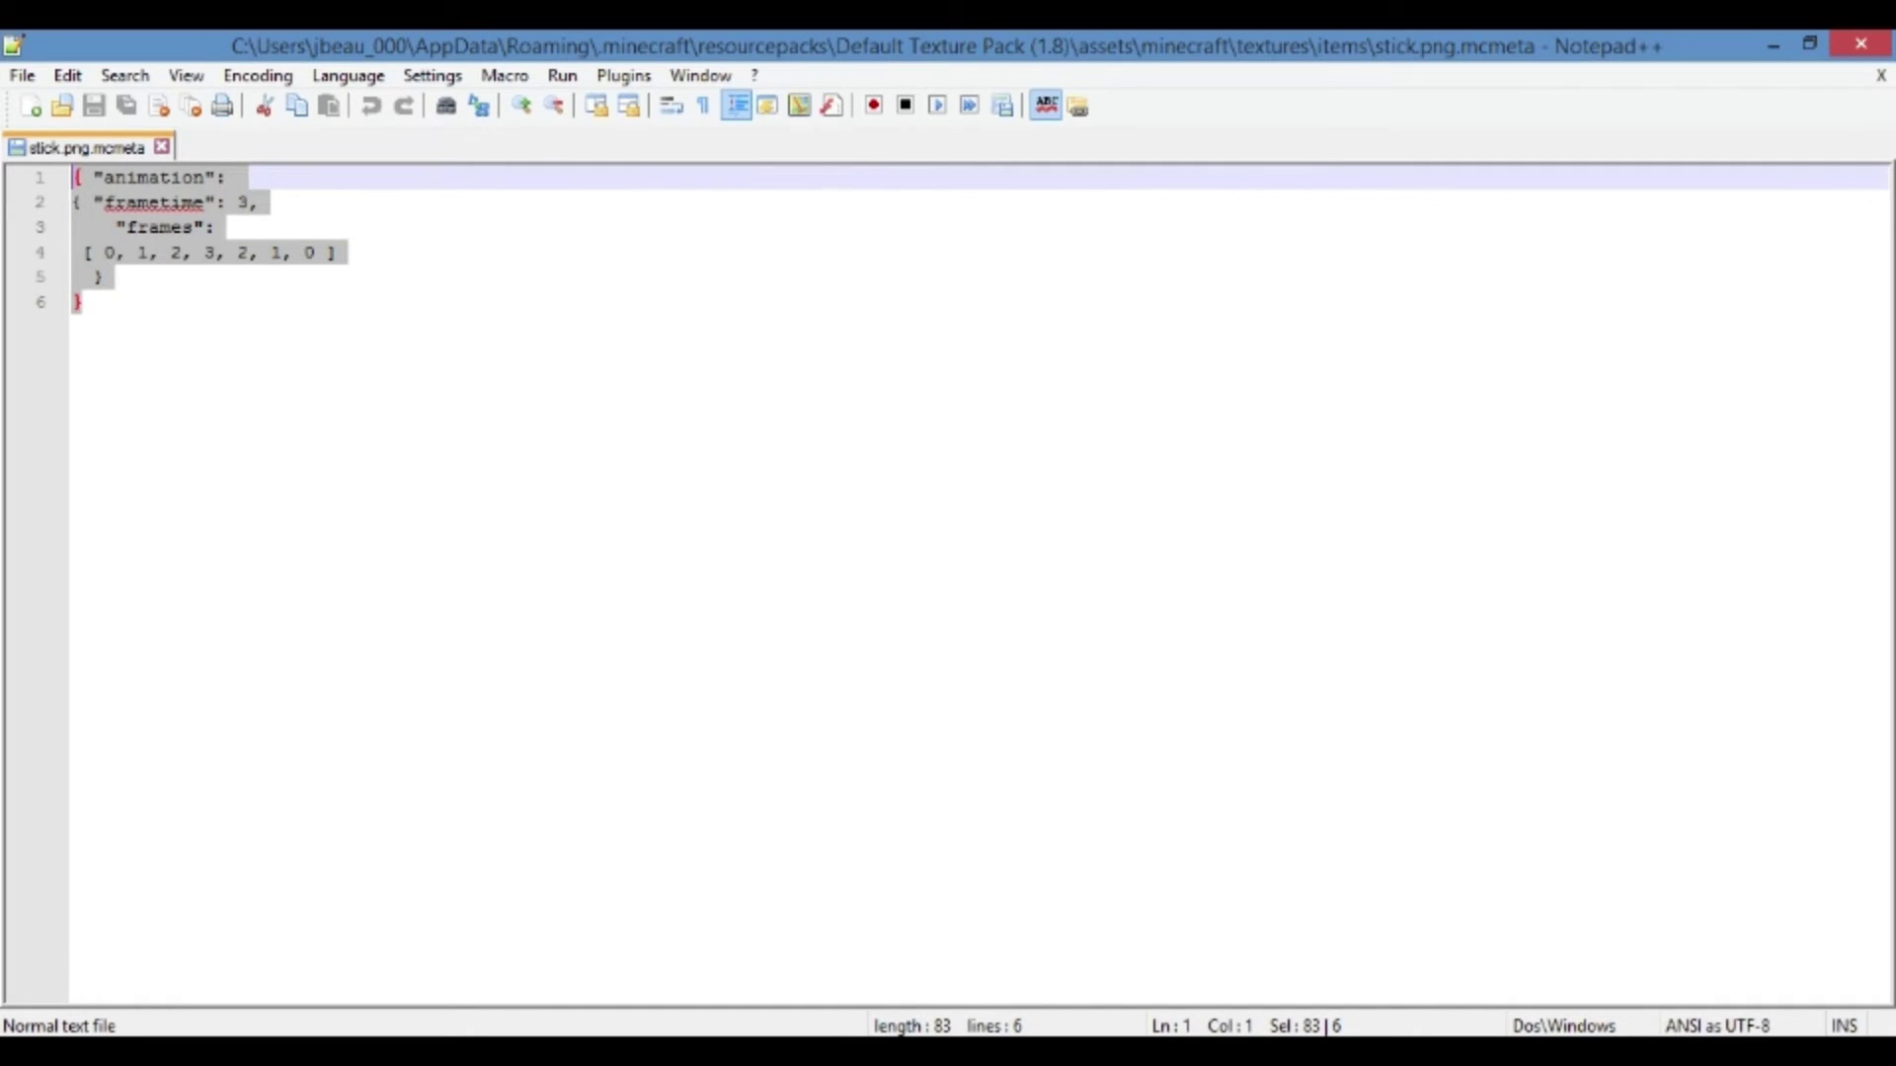
left_click(1861, 44)
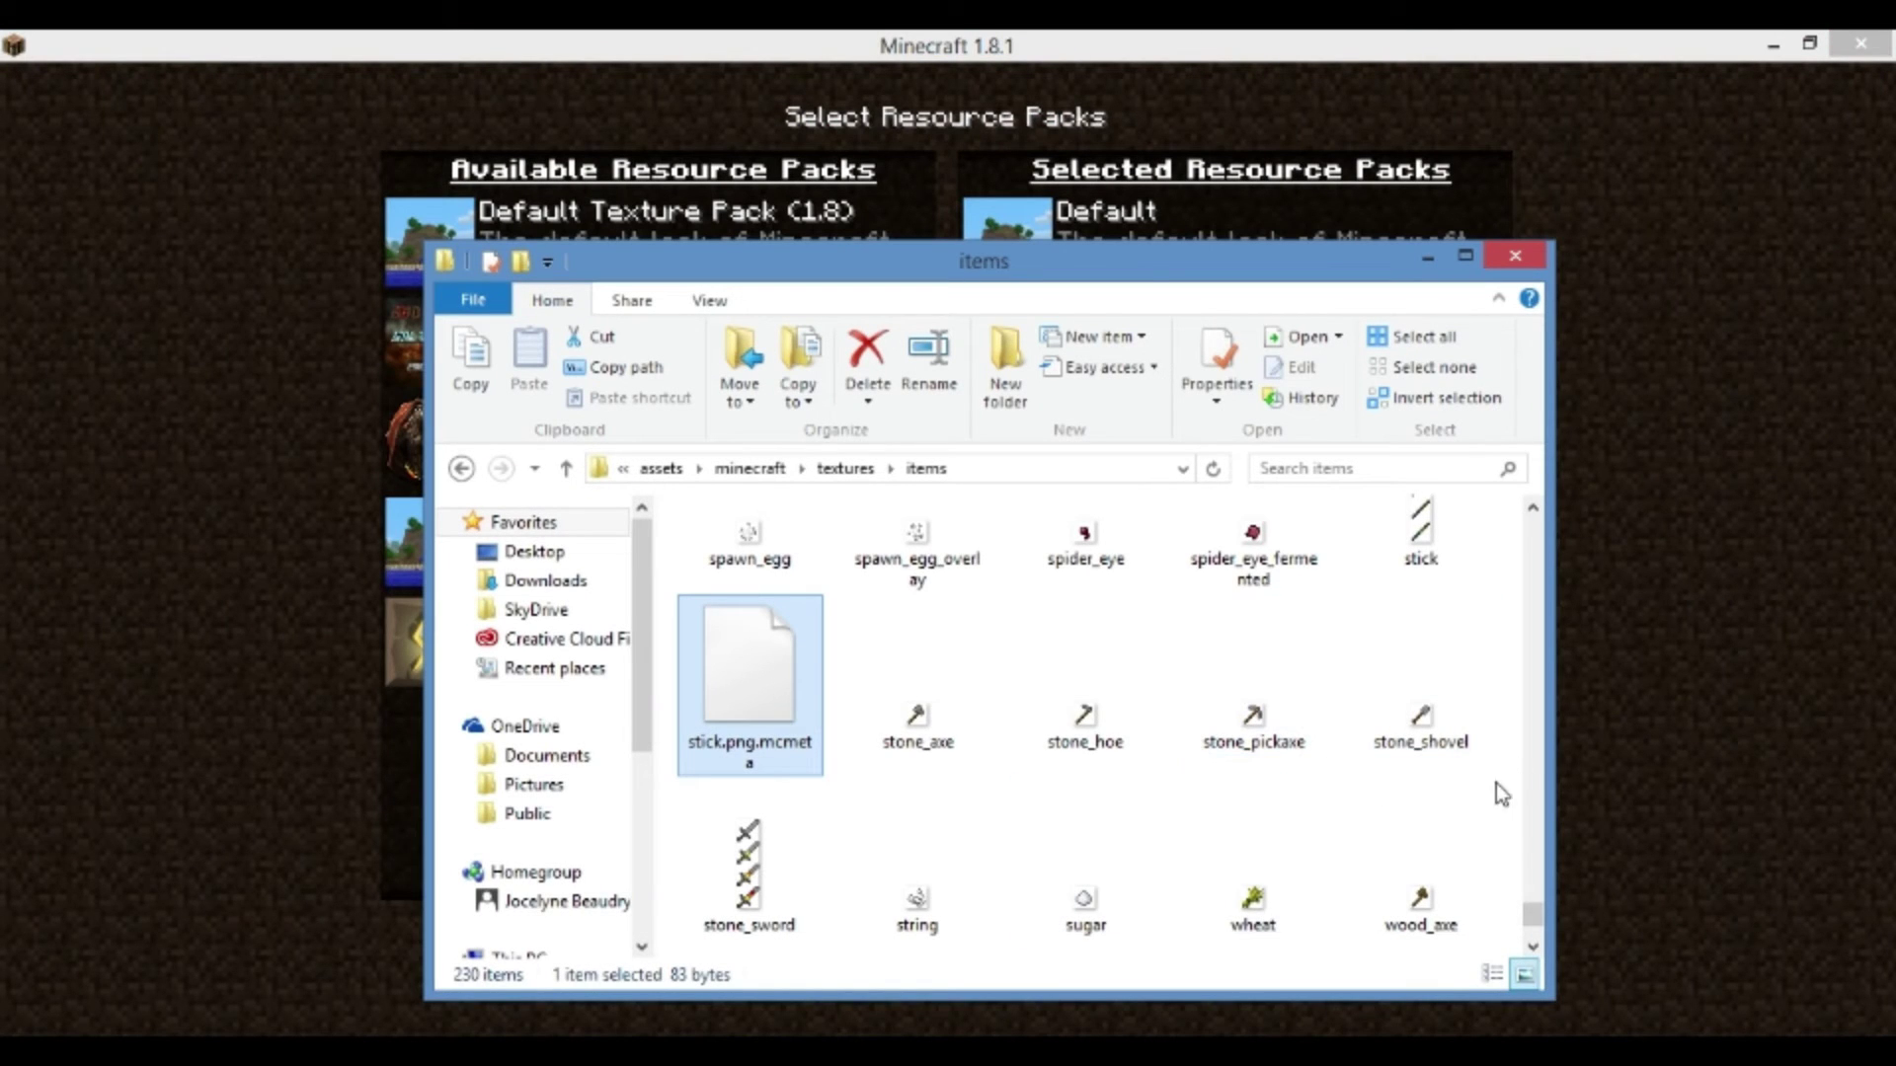
Add a New Text Document with its default name to the items folder beside stone_sword
scroll(1536, 933, "down", 2)
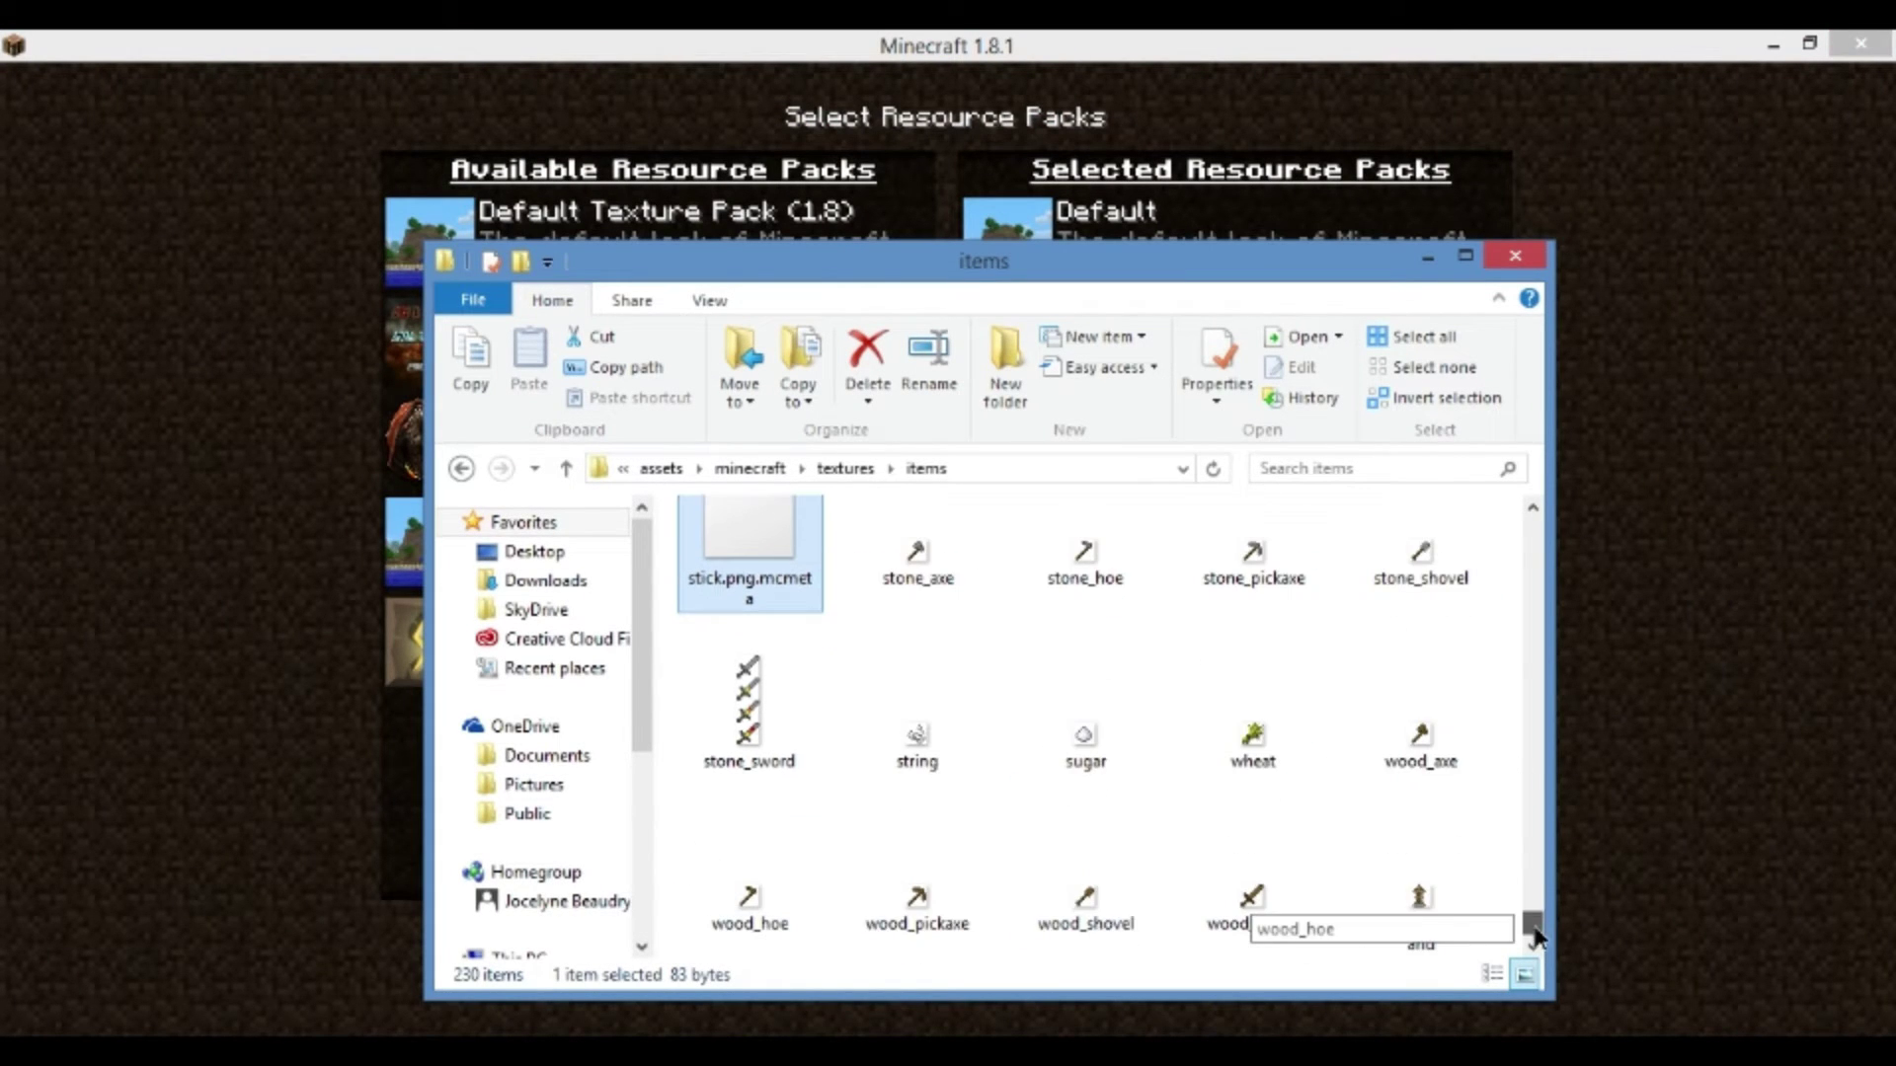
left_click(750, 768)
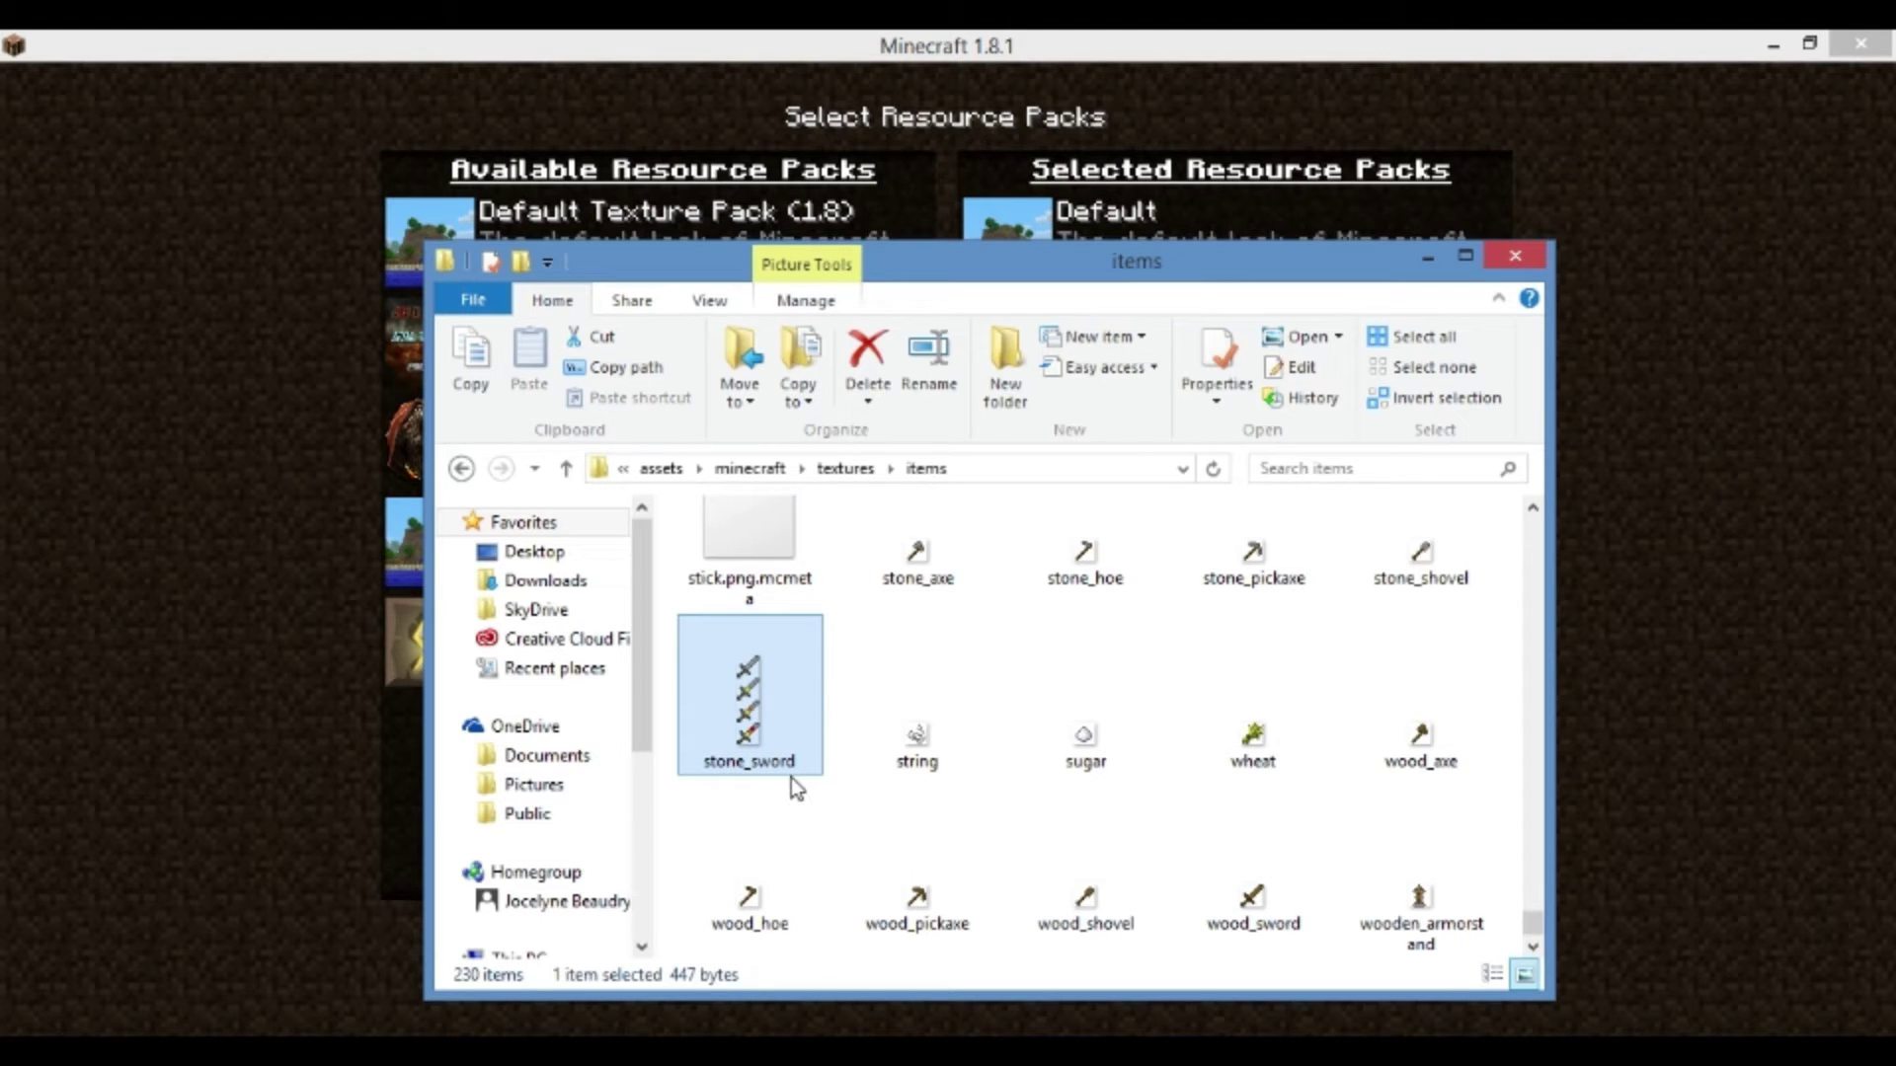
right_click(838, 756)
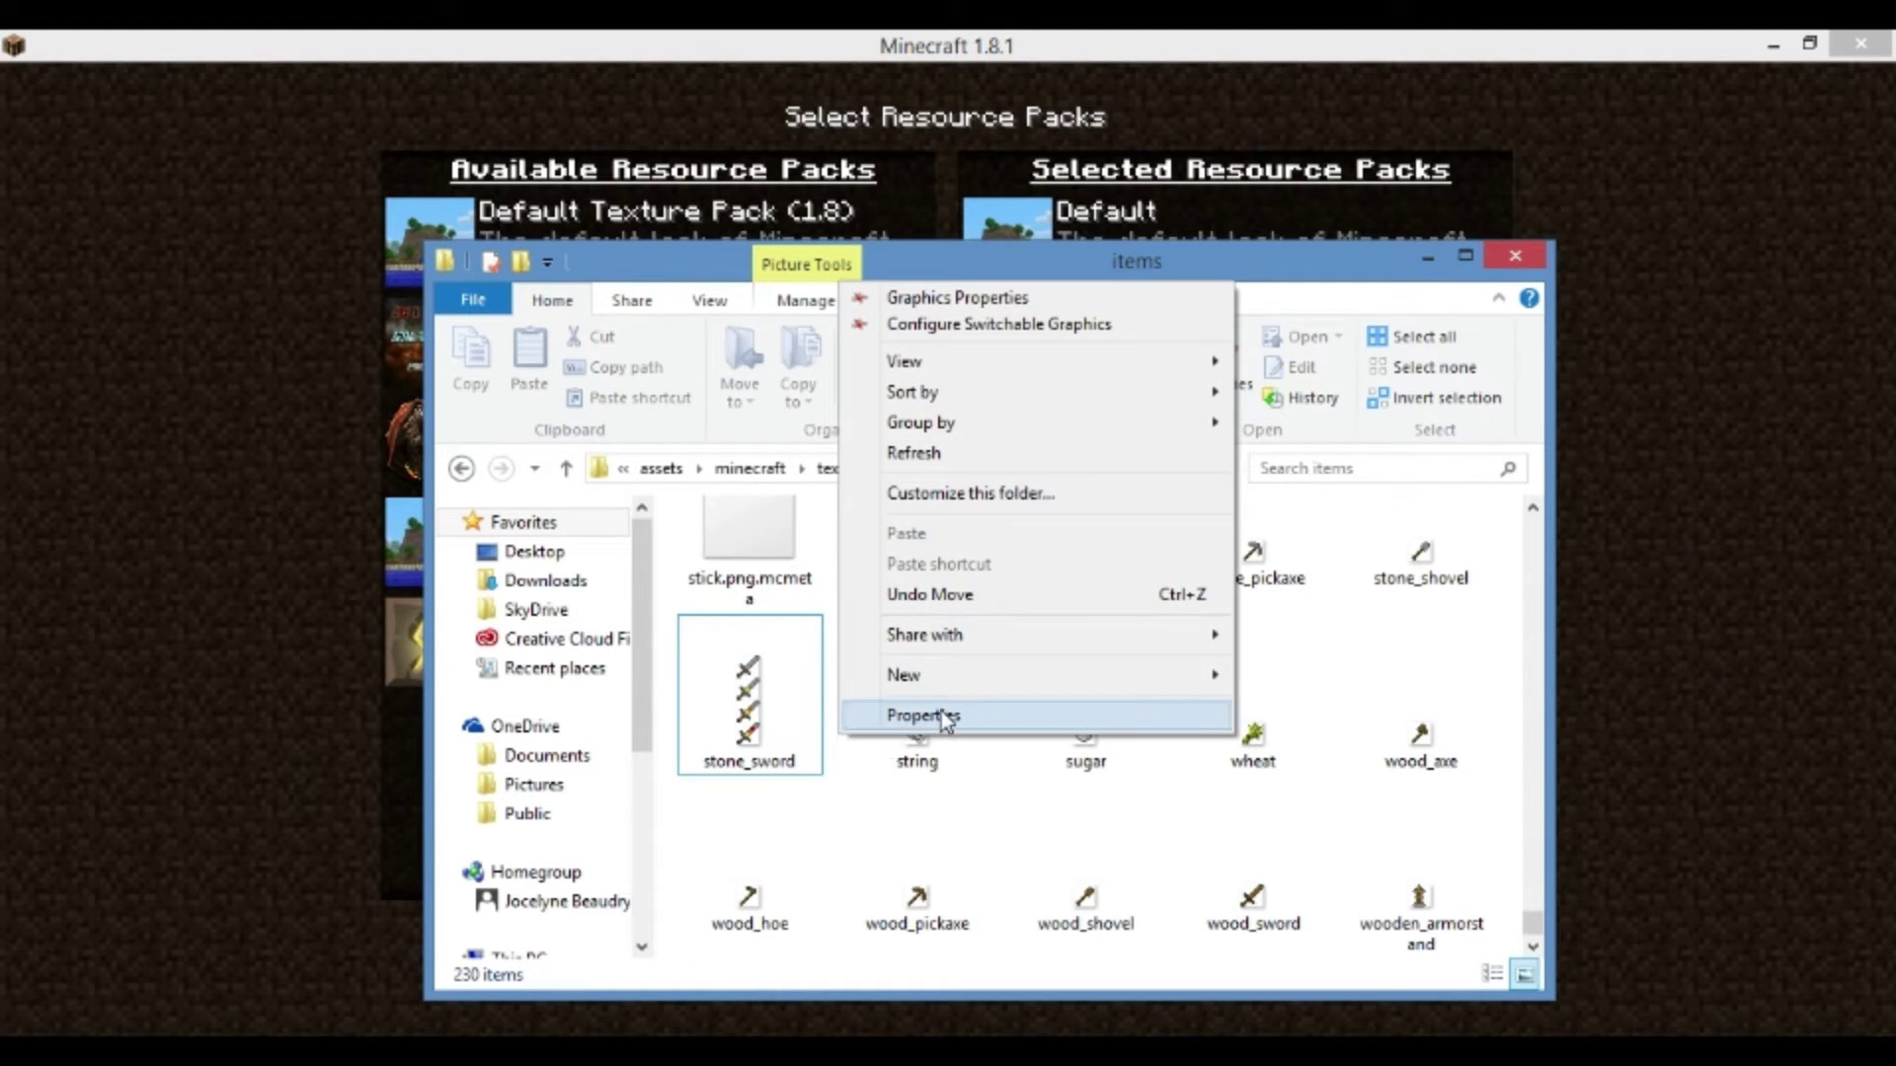
mouse_move(956, 683)
left_click(1313, 580)
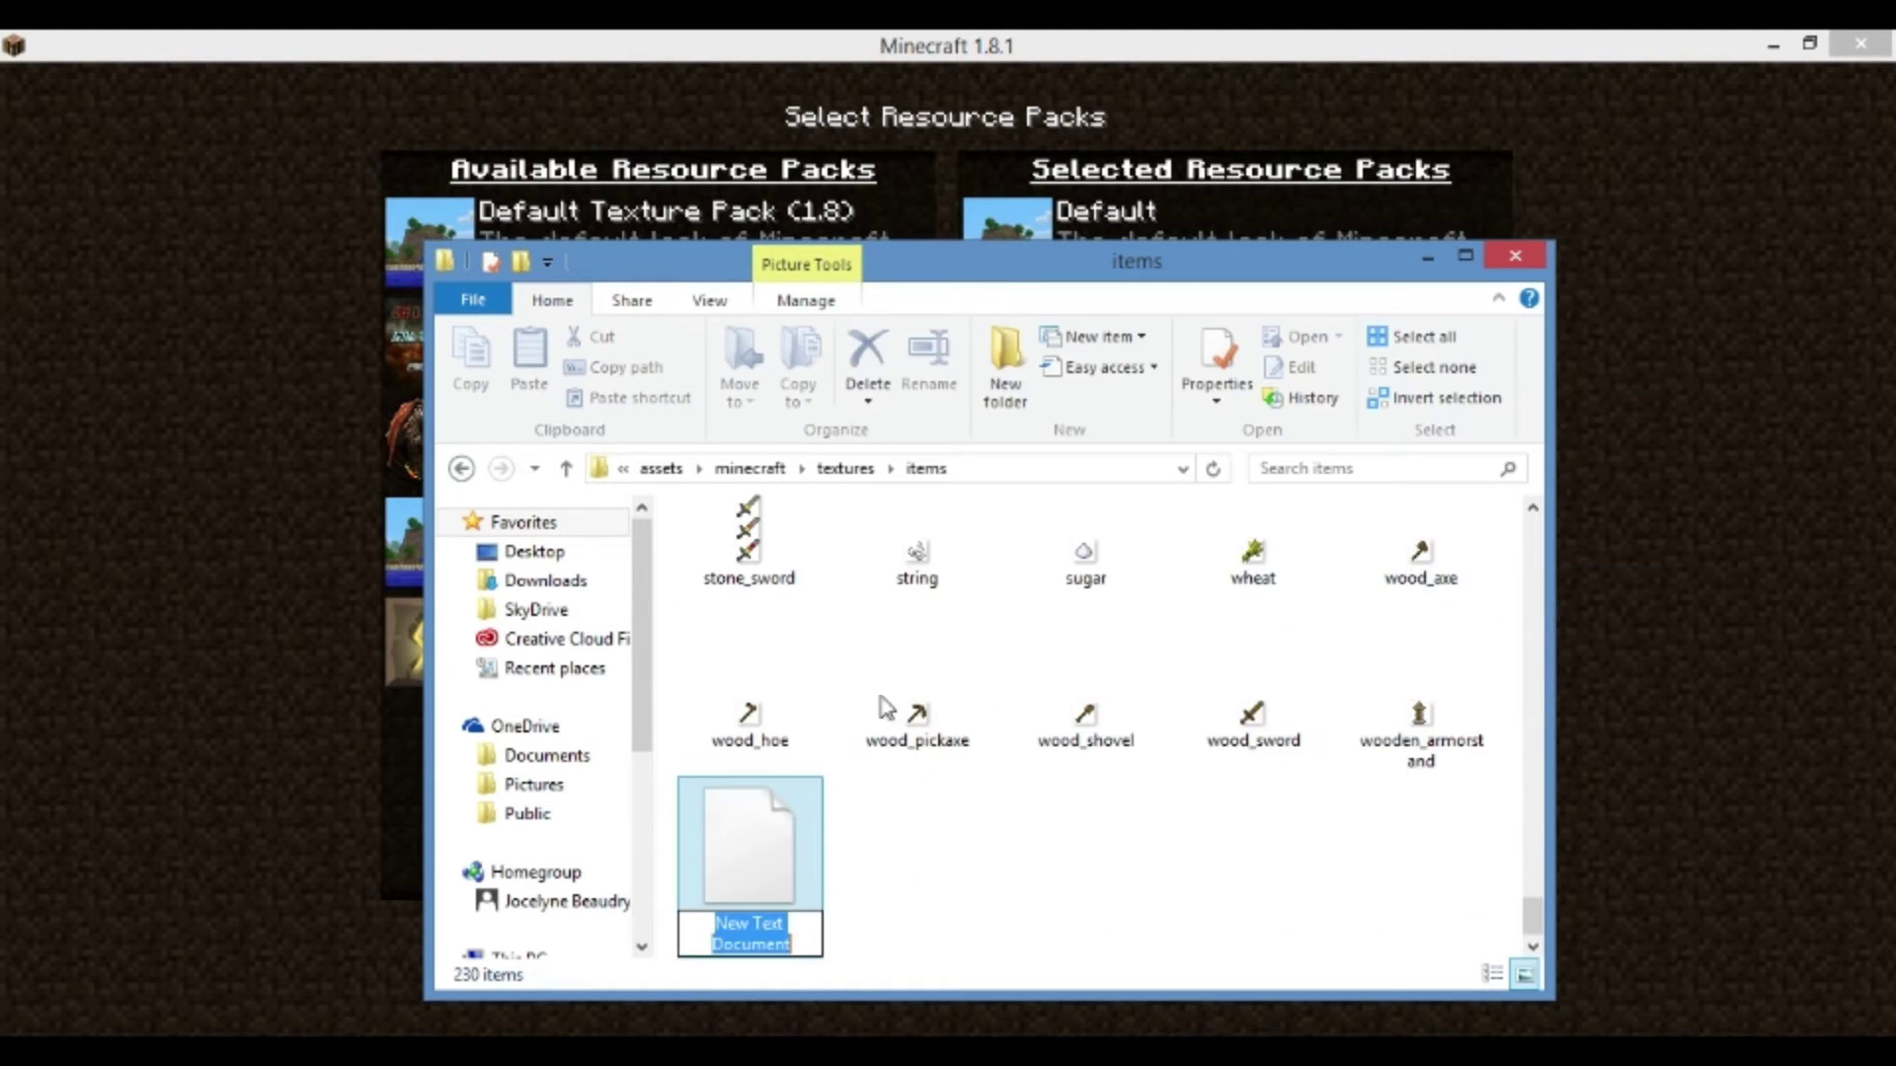
left_click(1448, 565)
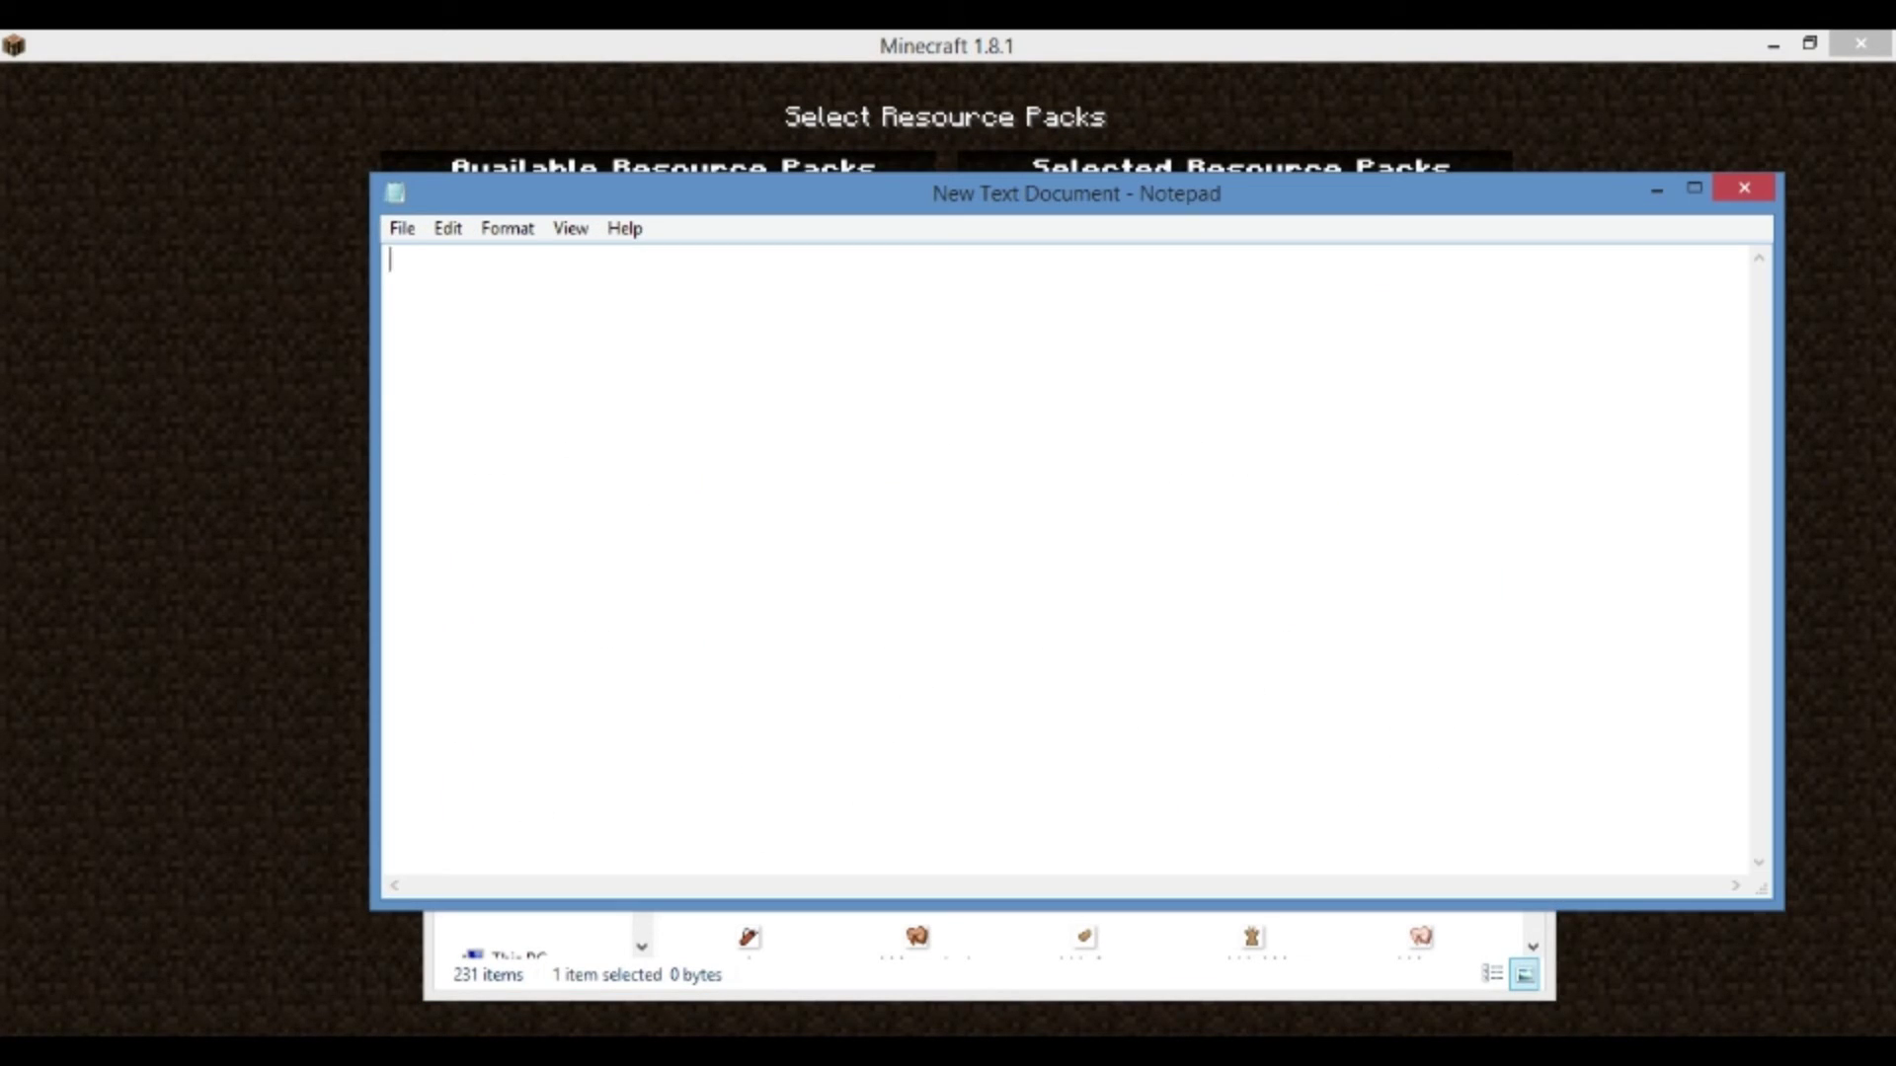
Paste the animation code and save it as stone_sword.png.mcmeta with type All Files
type("{ \"animation\": { \"frametime\": 3,     \"frames\":  [ 0, 1, 2, 3, 2, 1, 0 ]   } }")
left_click(405, 231)
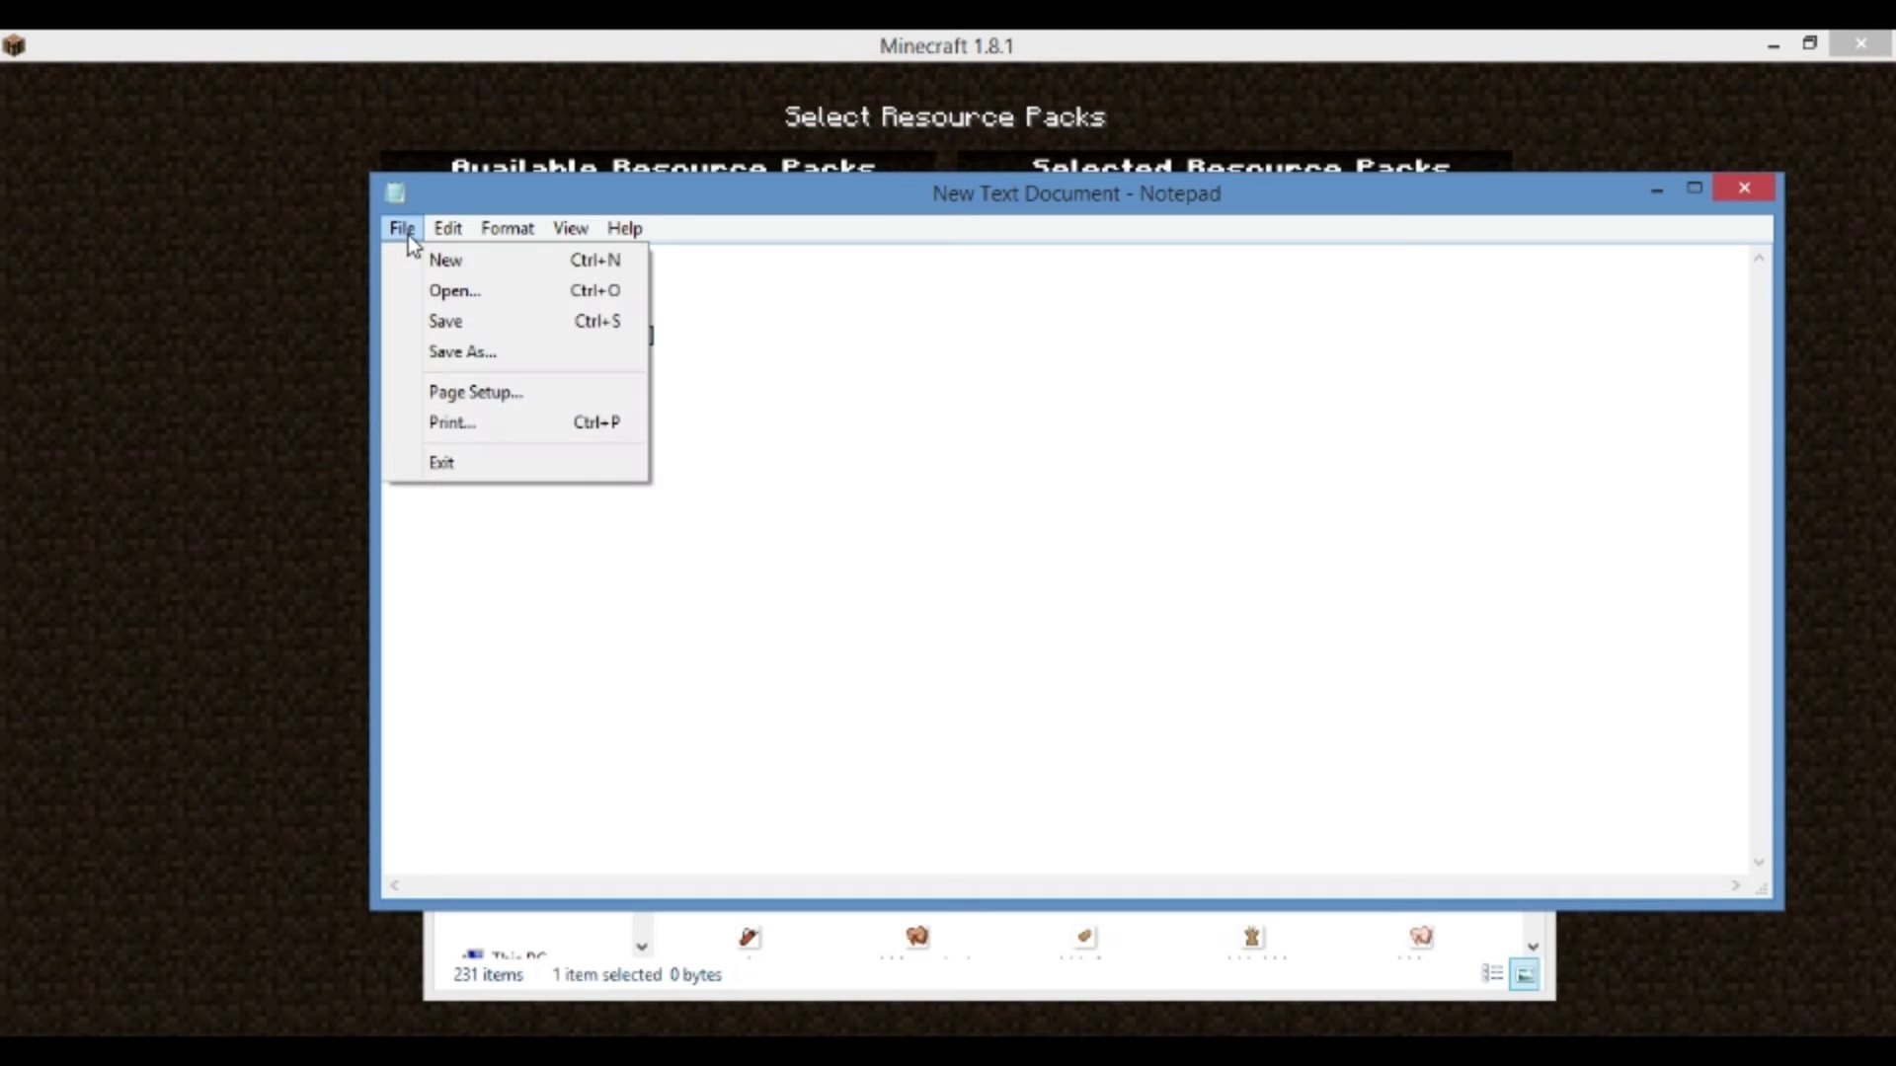
left_click(471, 354)
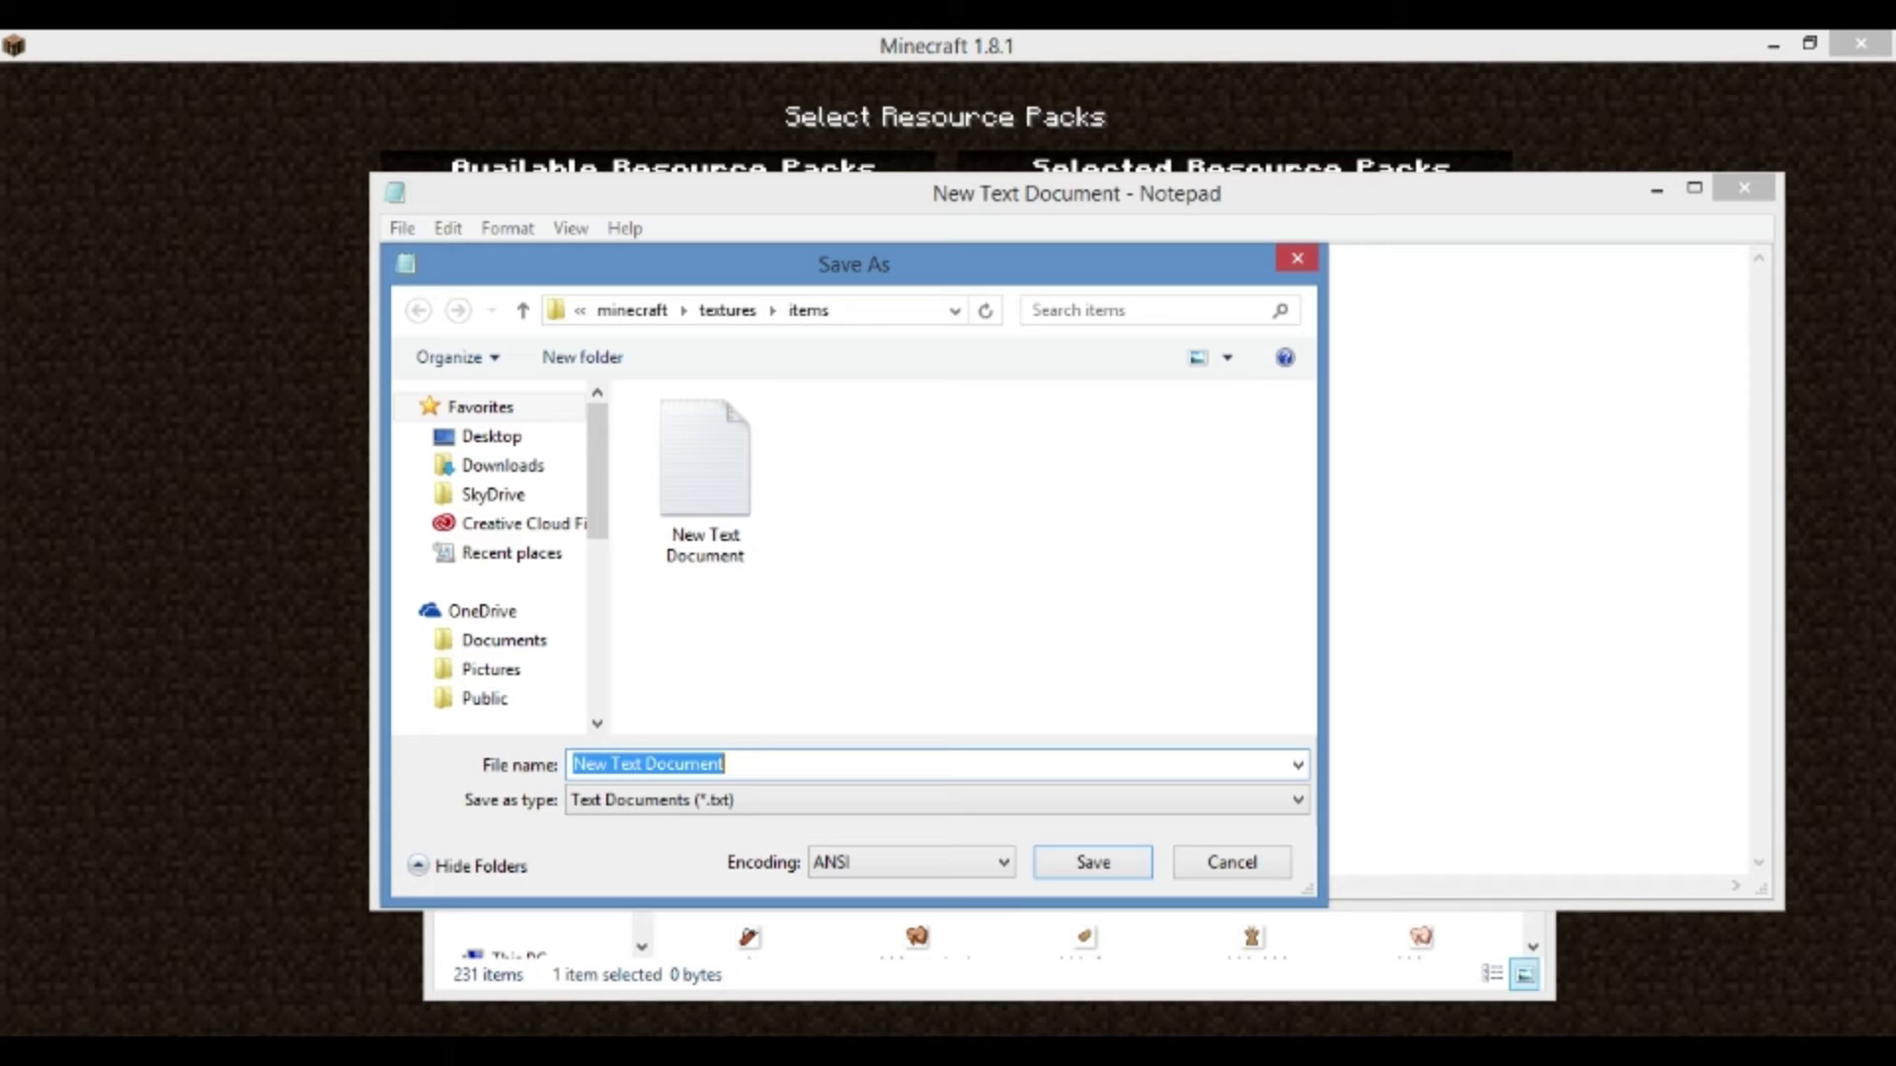
type("stone")
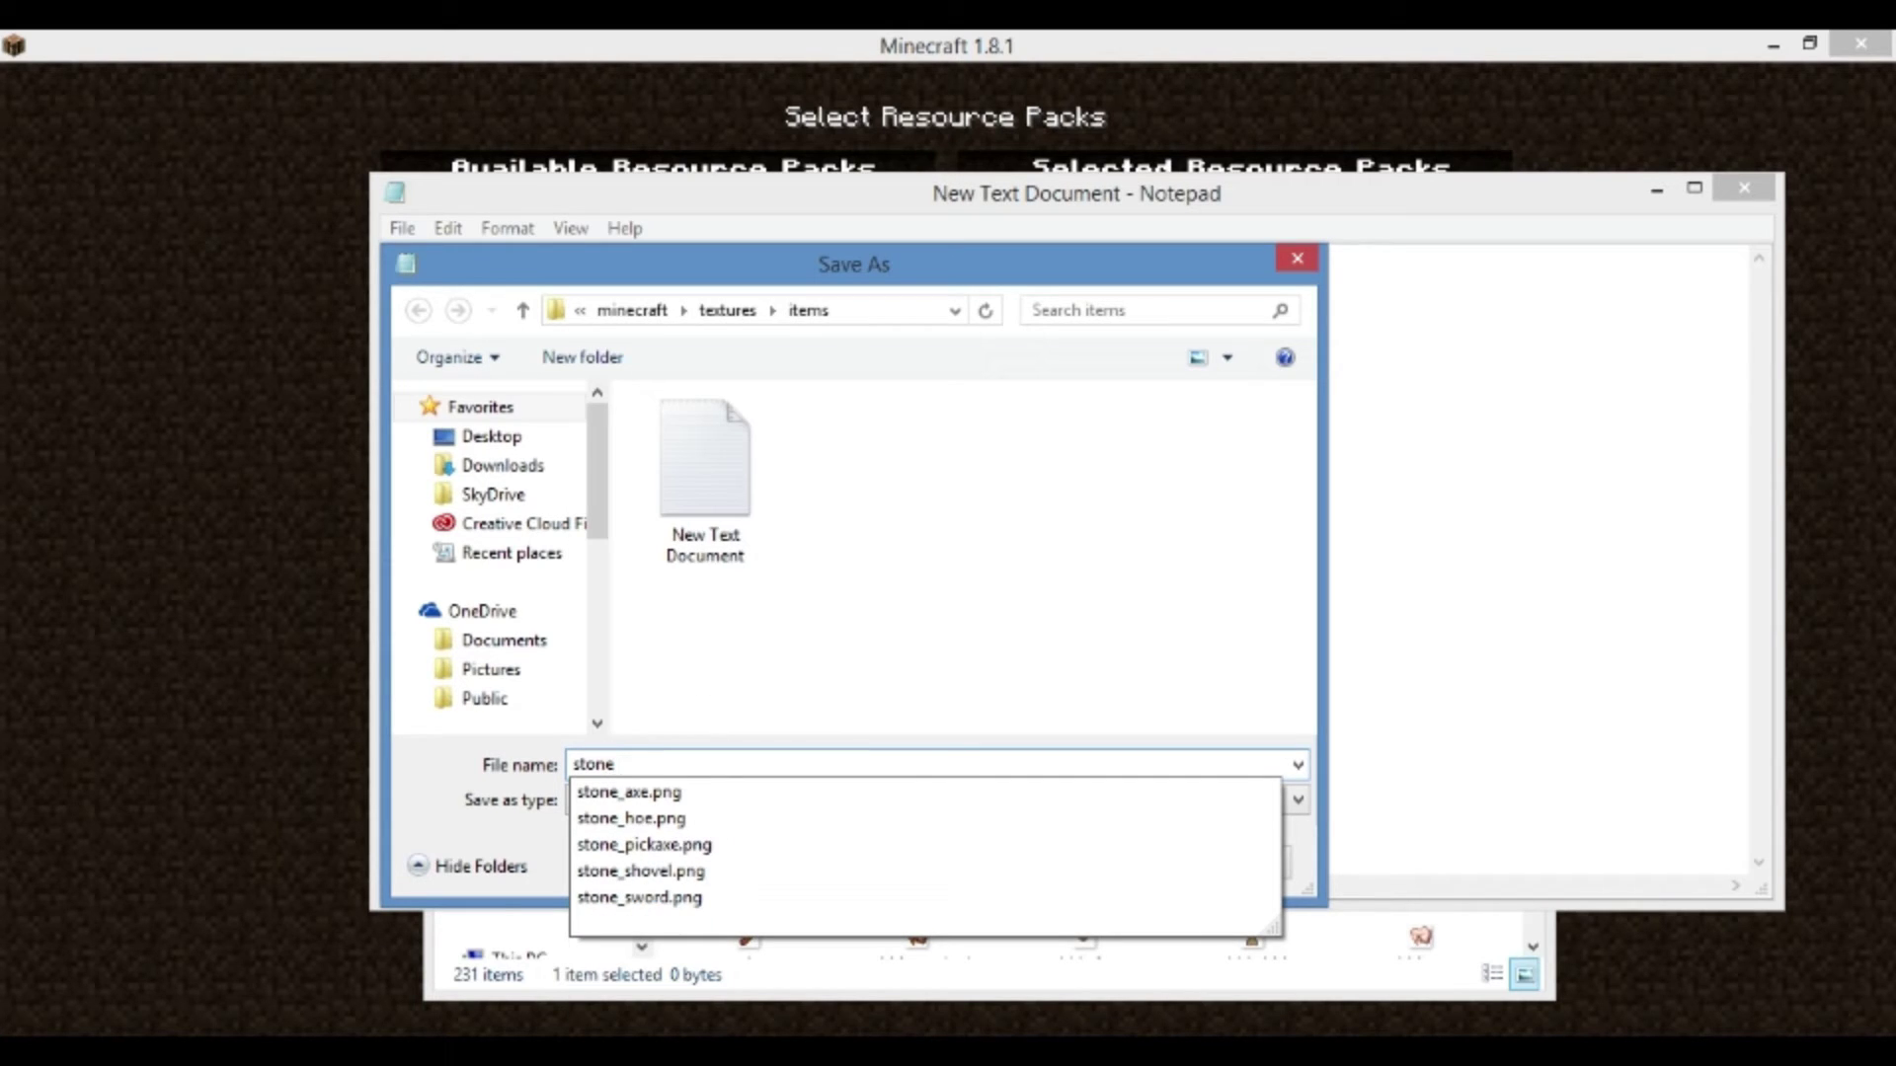
type("_s")
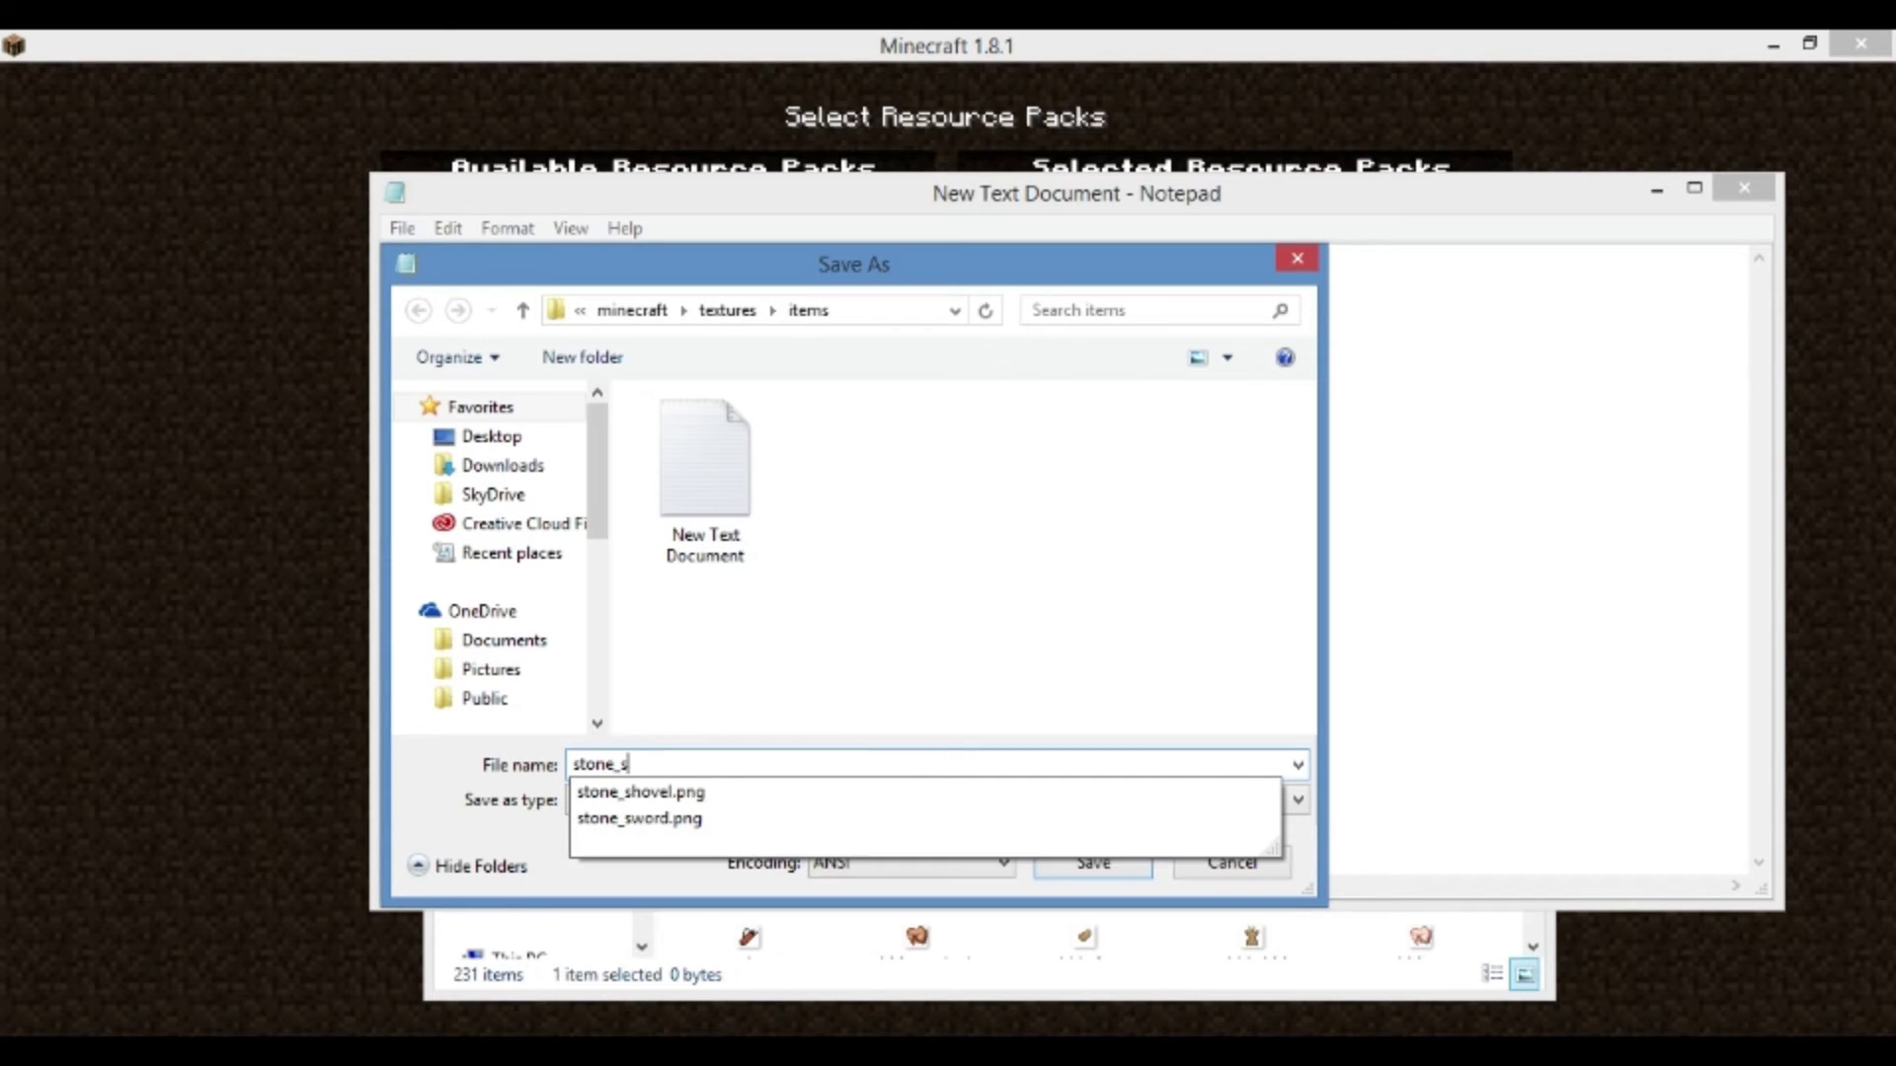
type("word.png.mcmeta")
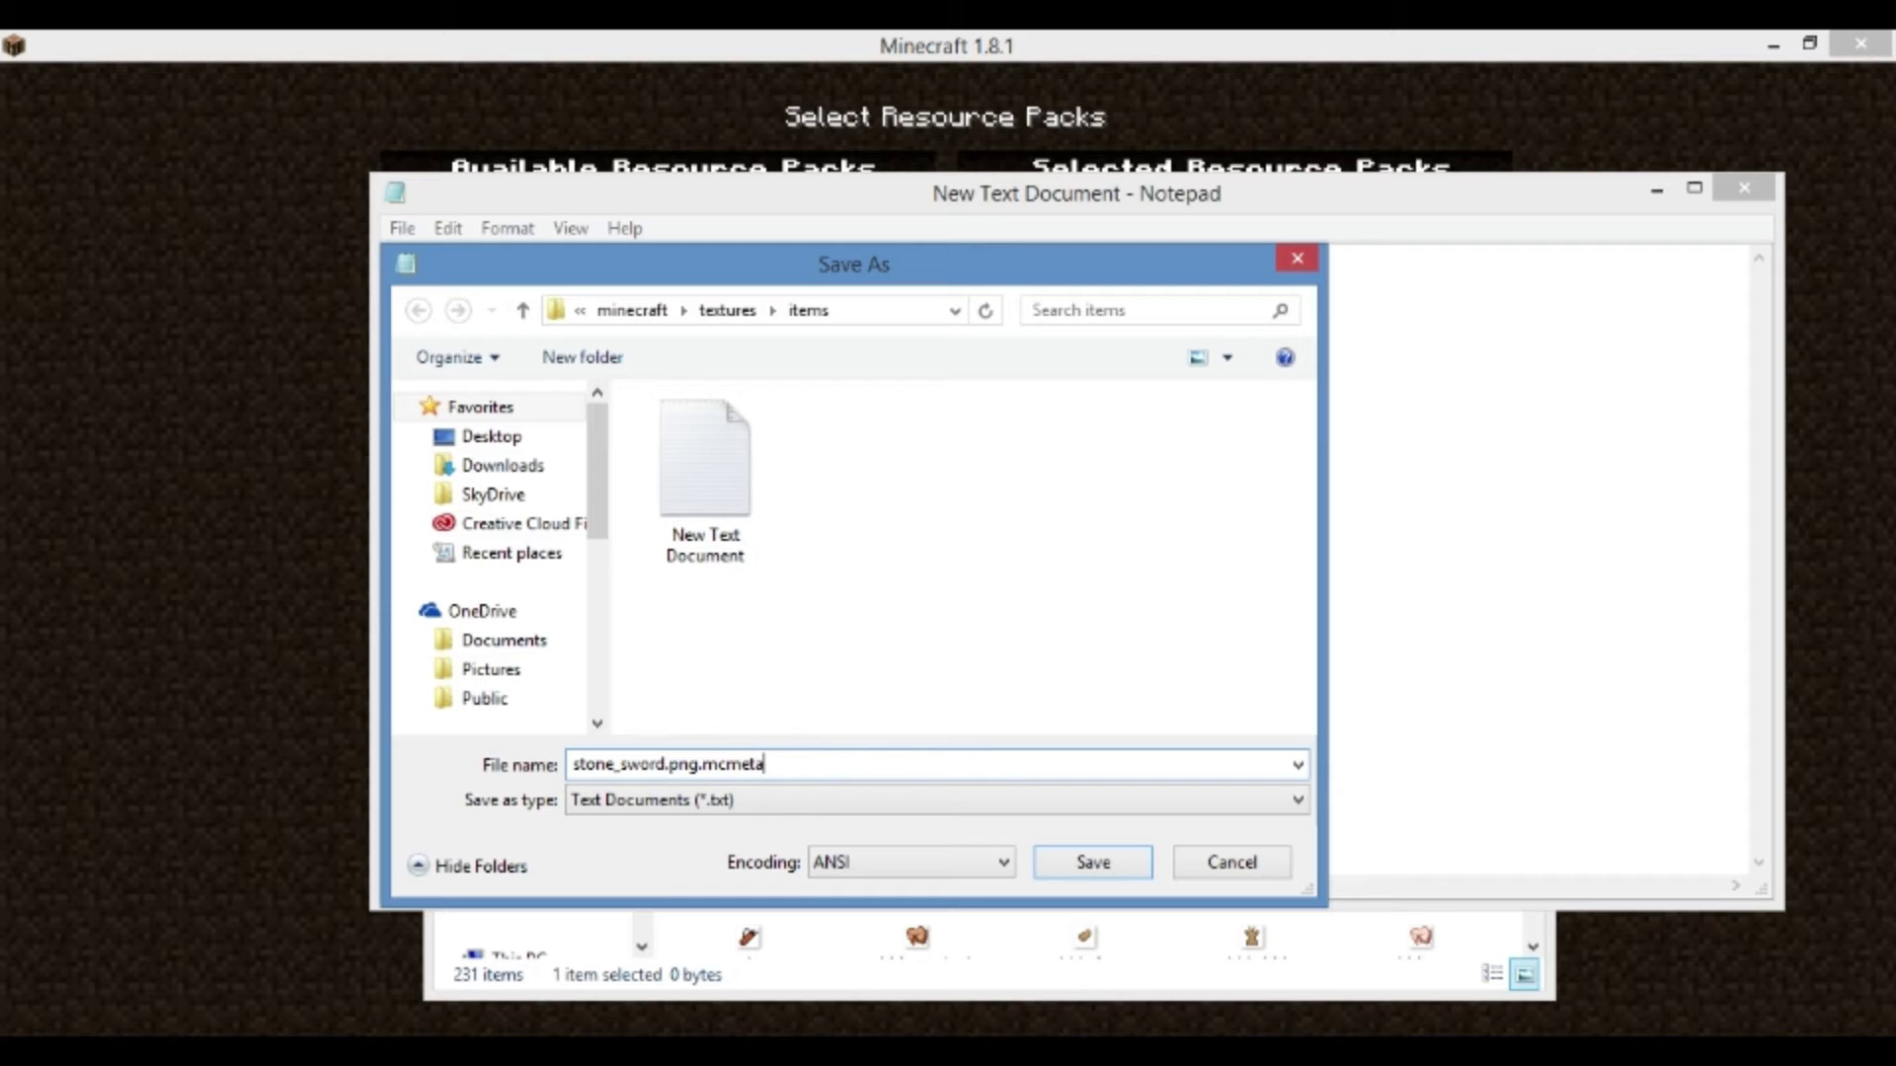
left_click(802, 806)
left_click(788, 845)
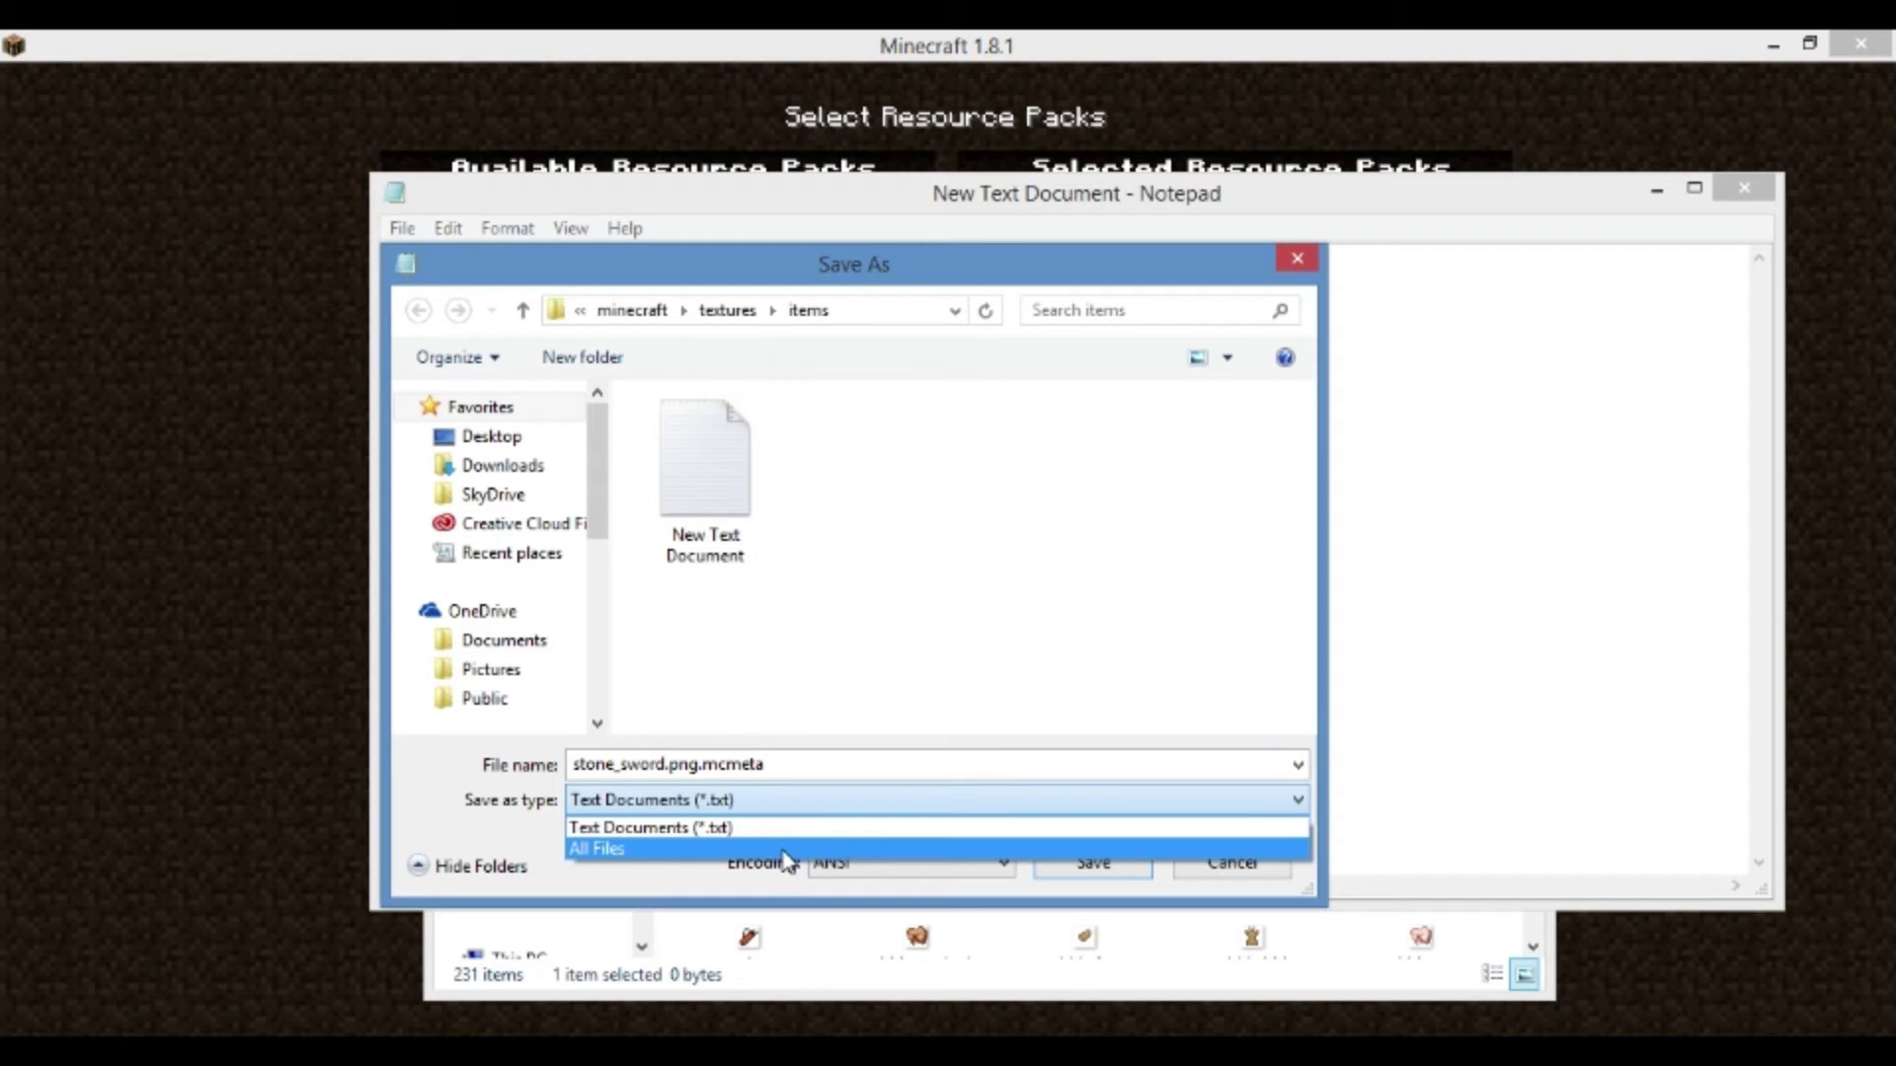
left_click(679, 803)
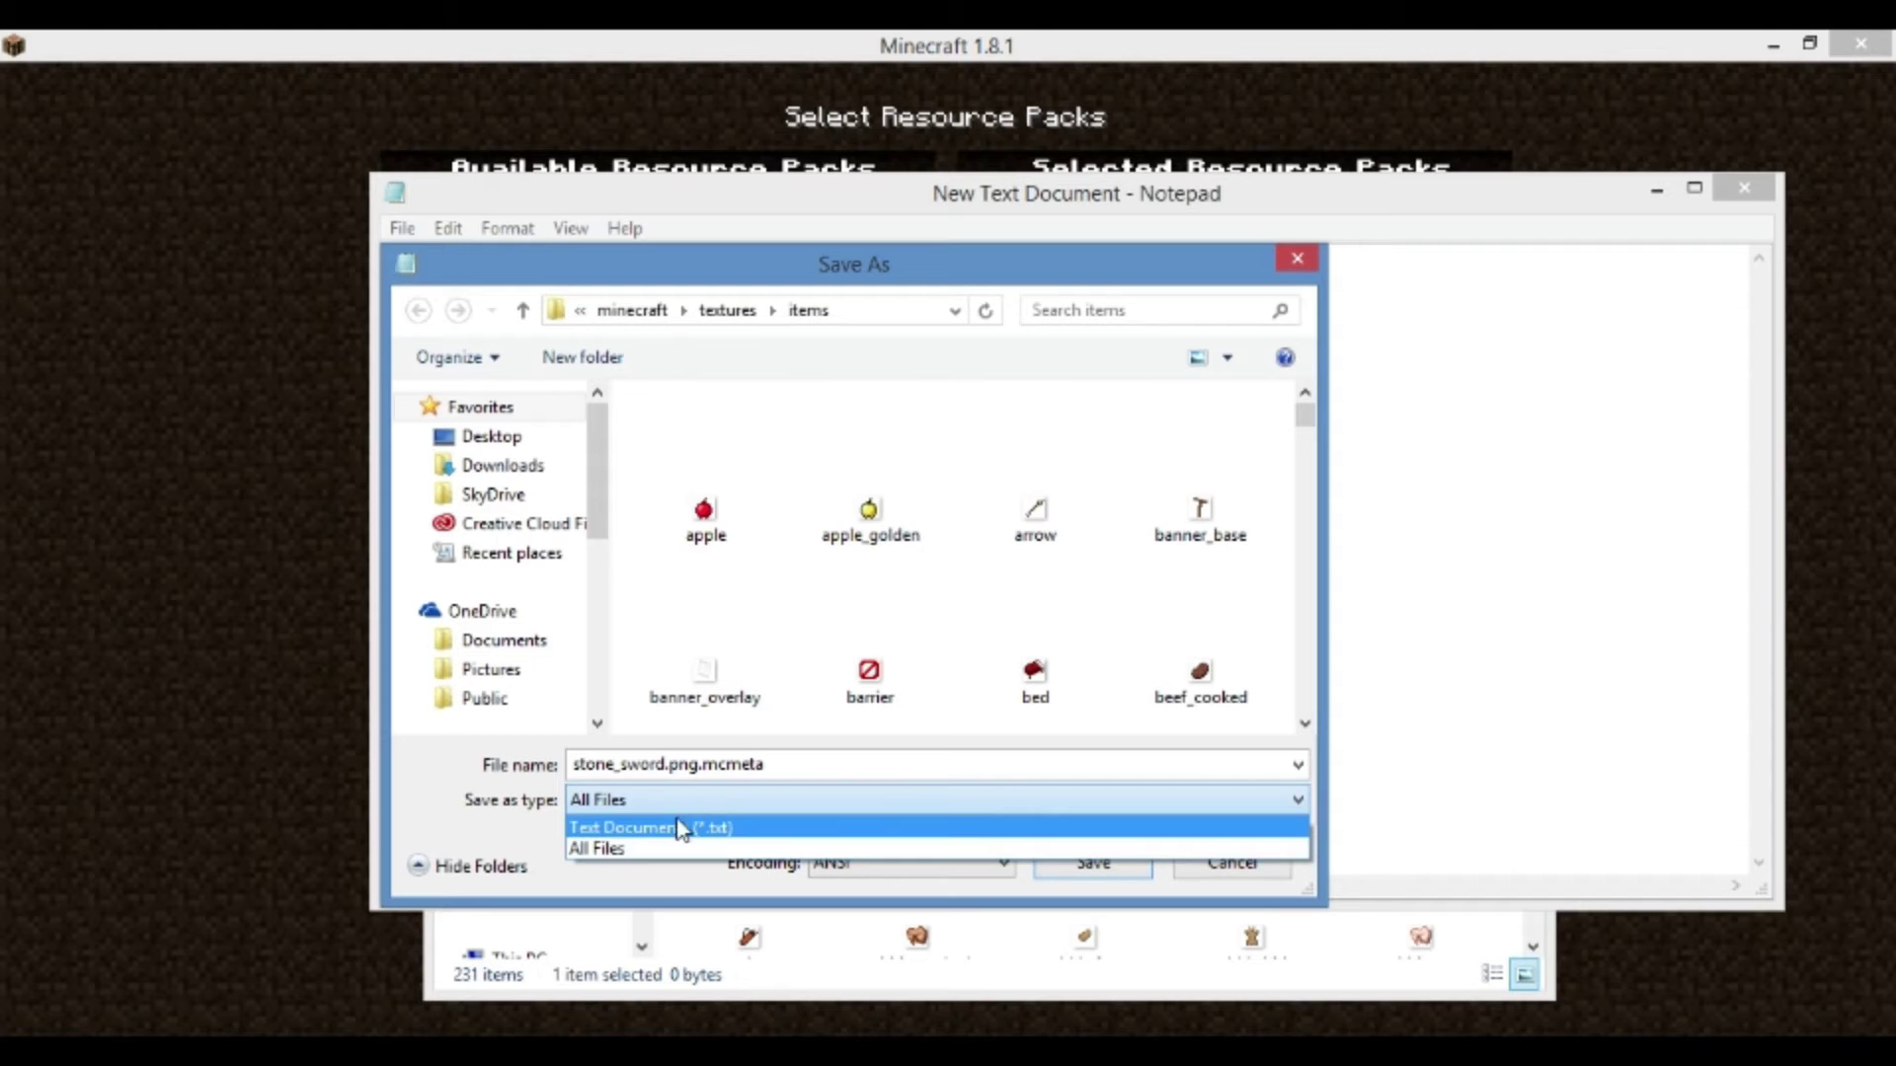
left_click(724, 830)
left_click(727, 805)
left_click(728, 855)
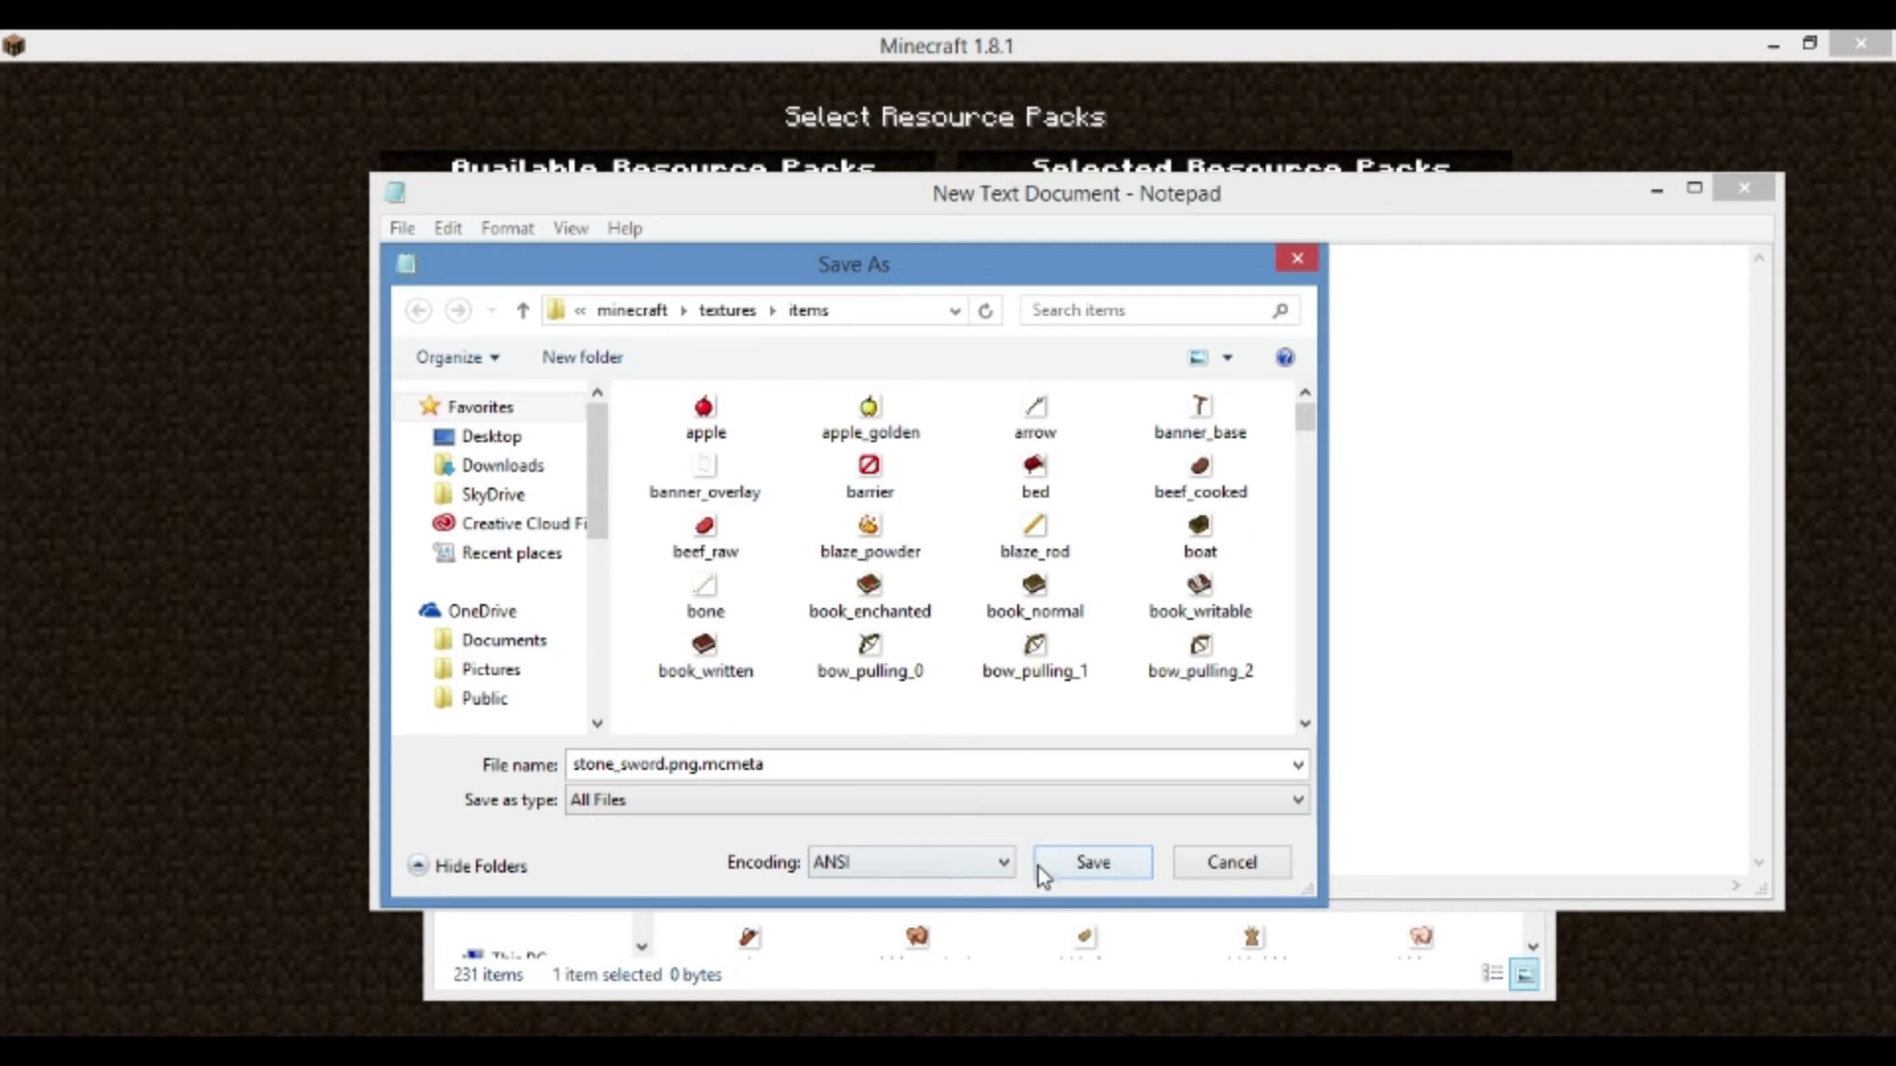
left_click(1086, 874)
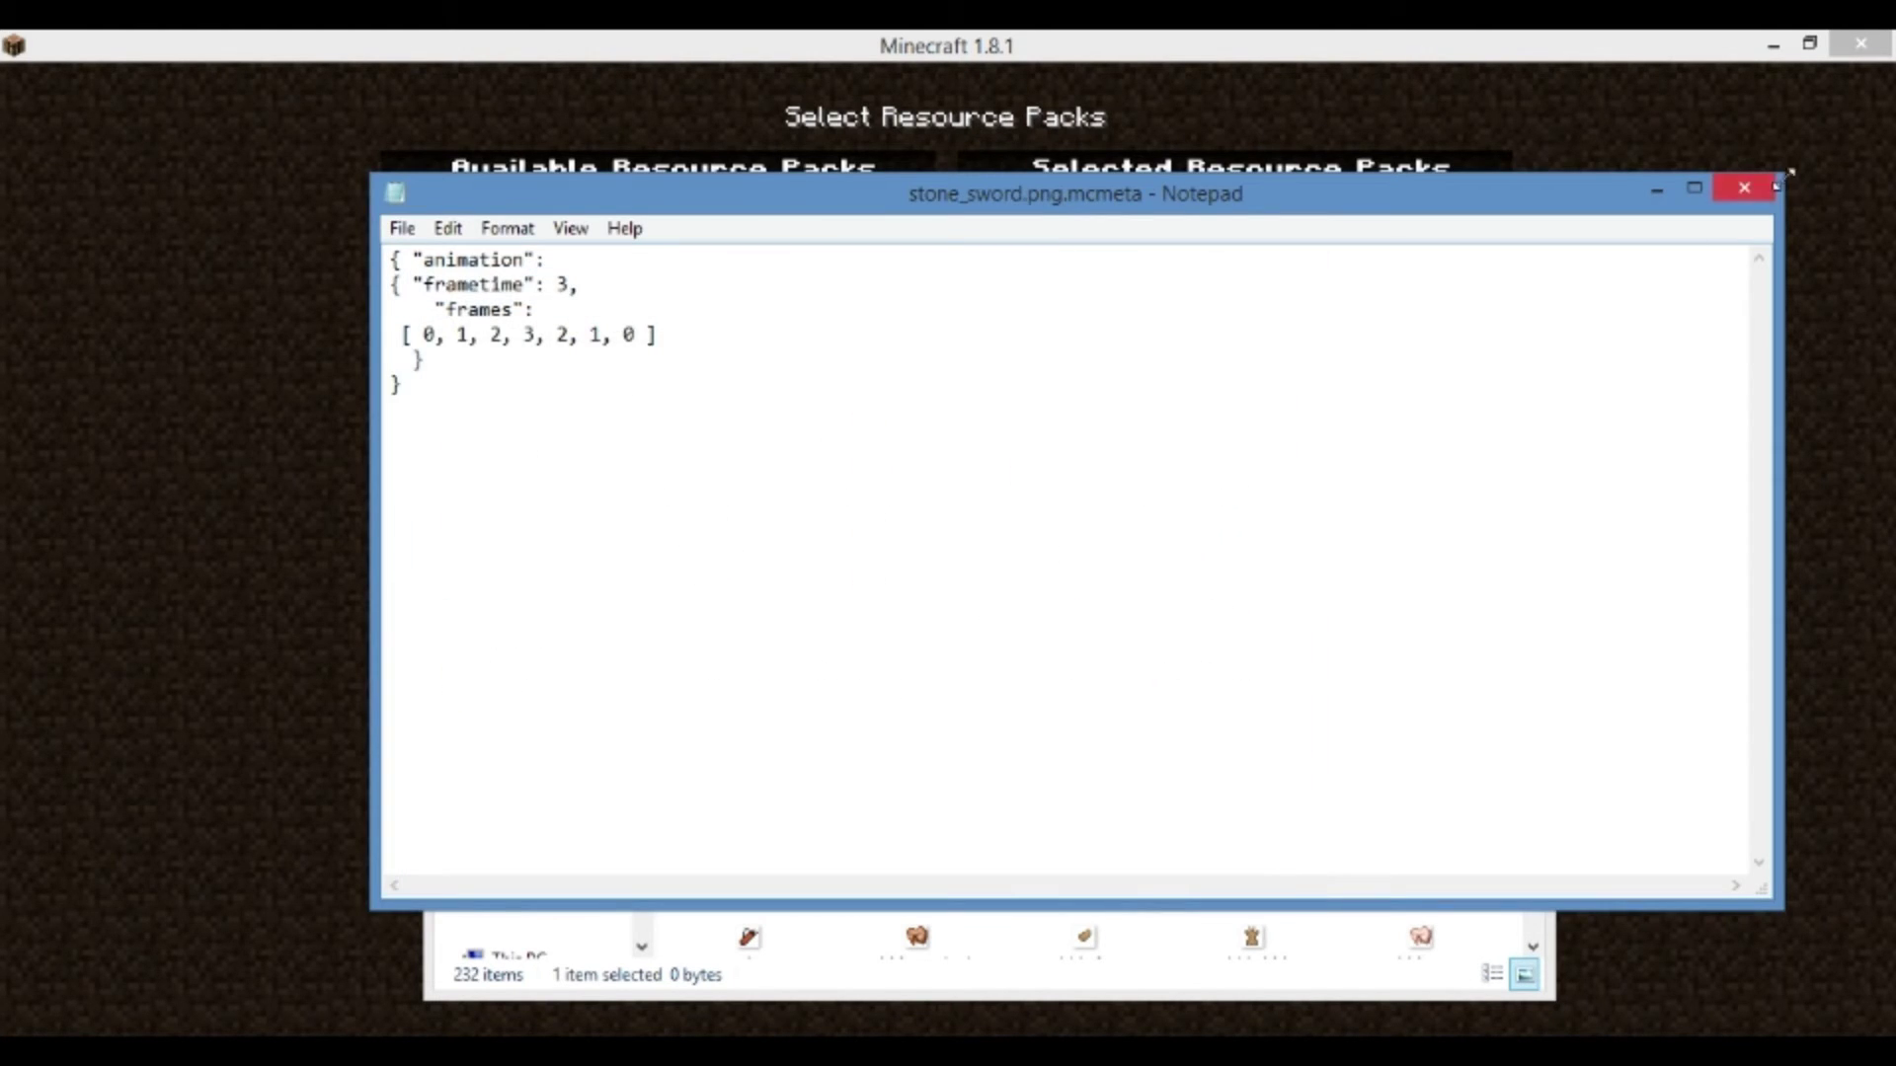
left_click(1746, 190)
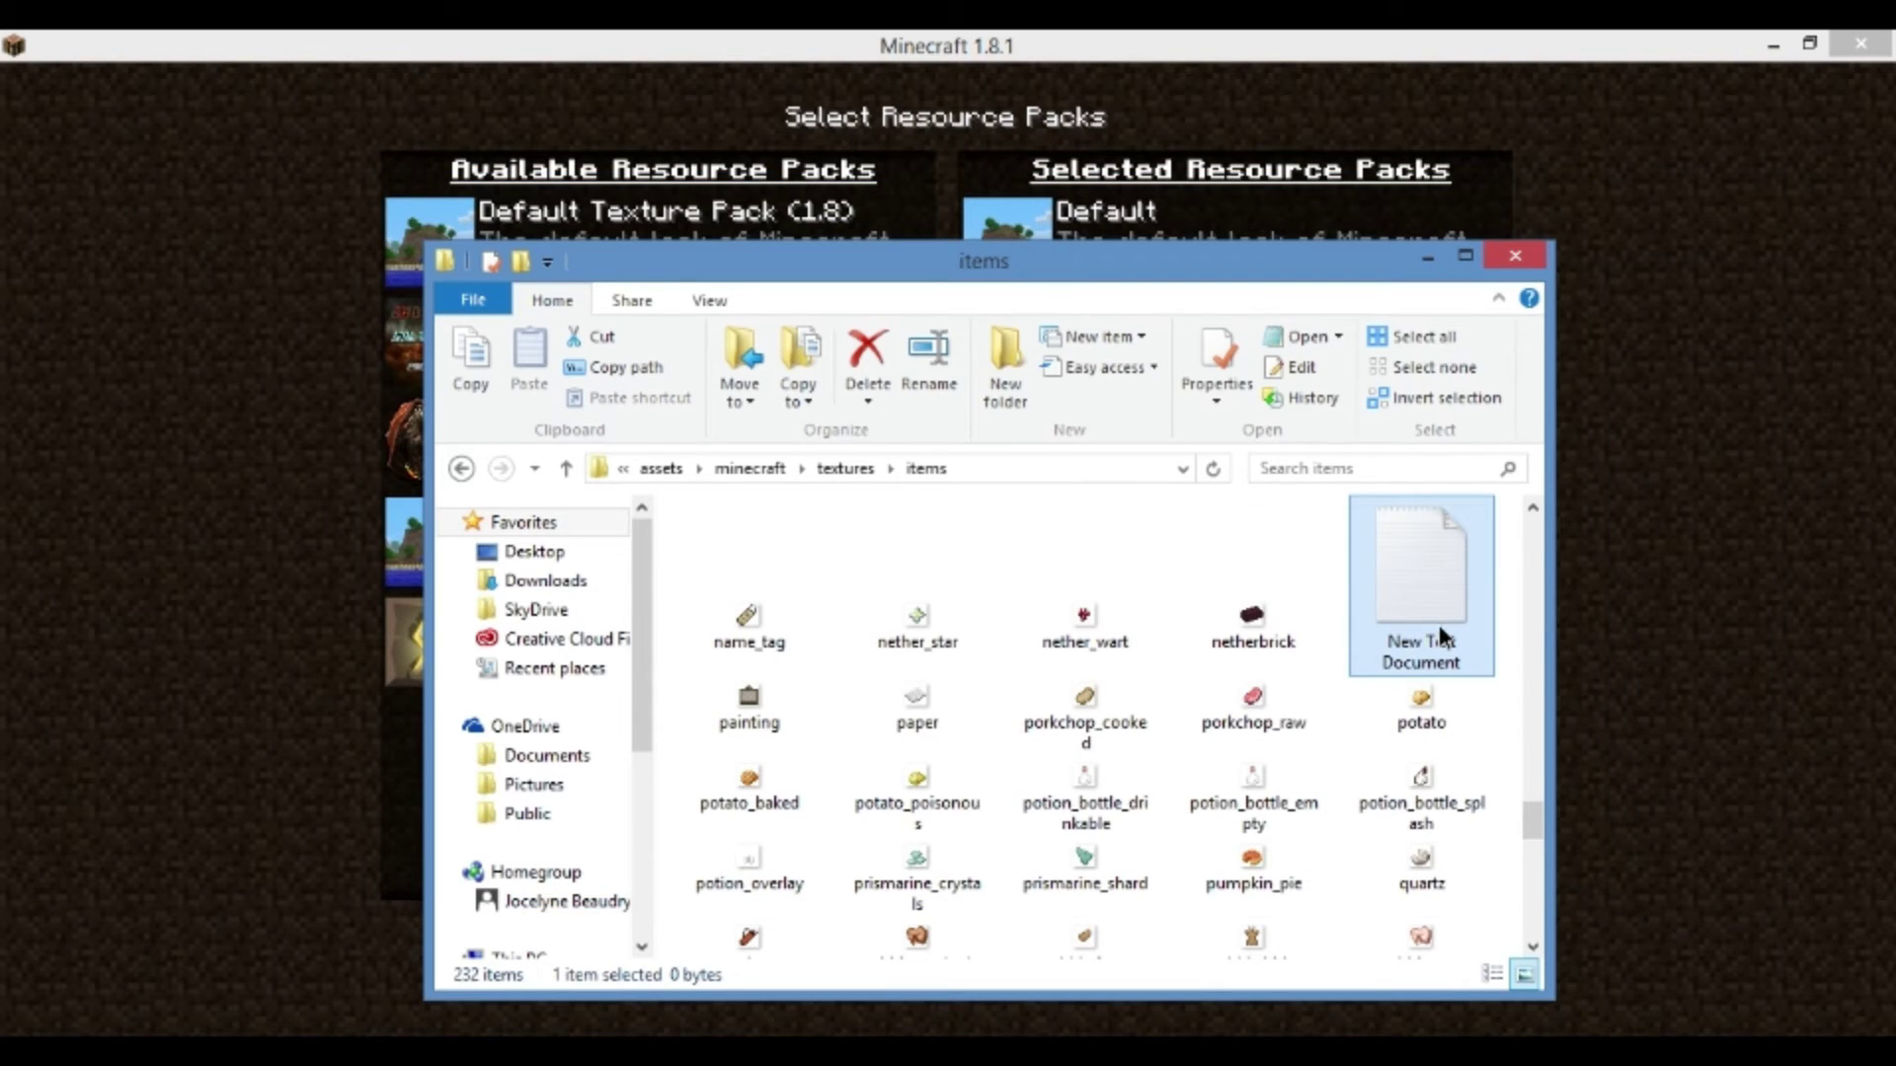
Delete the leftover New Text Document from the items folder
right_click(1437, 625)
left_click(1490, 940)
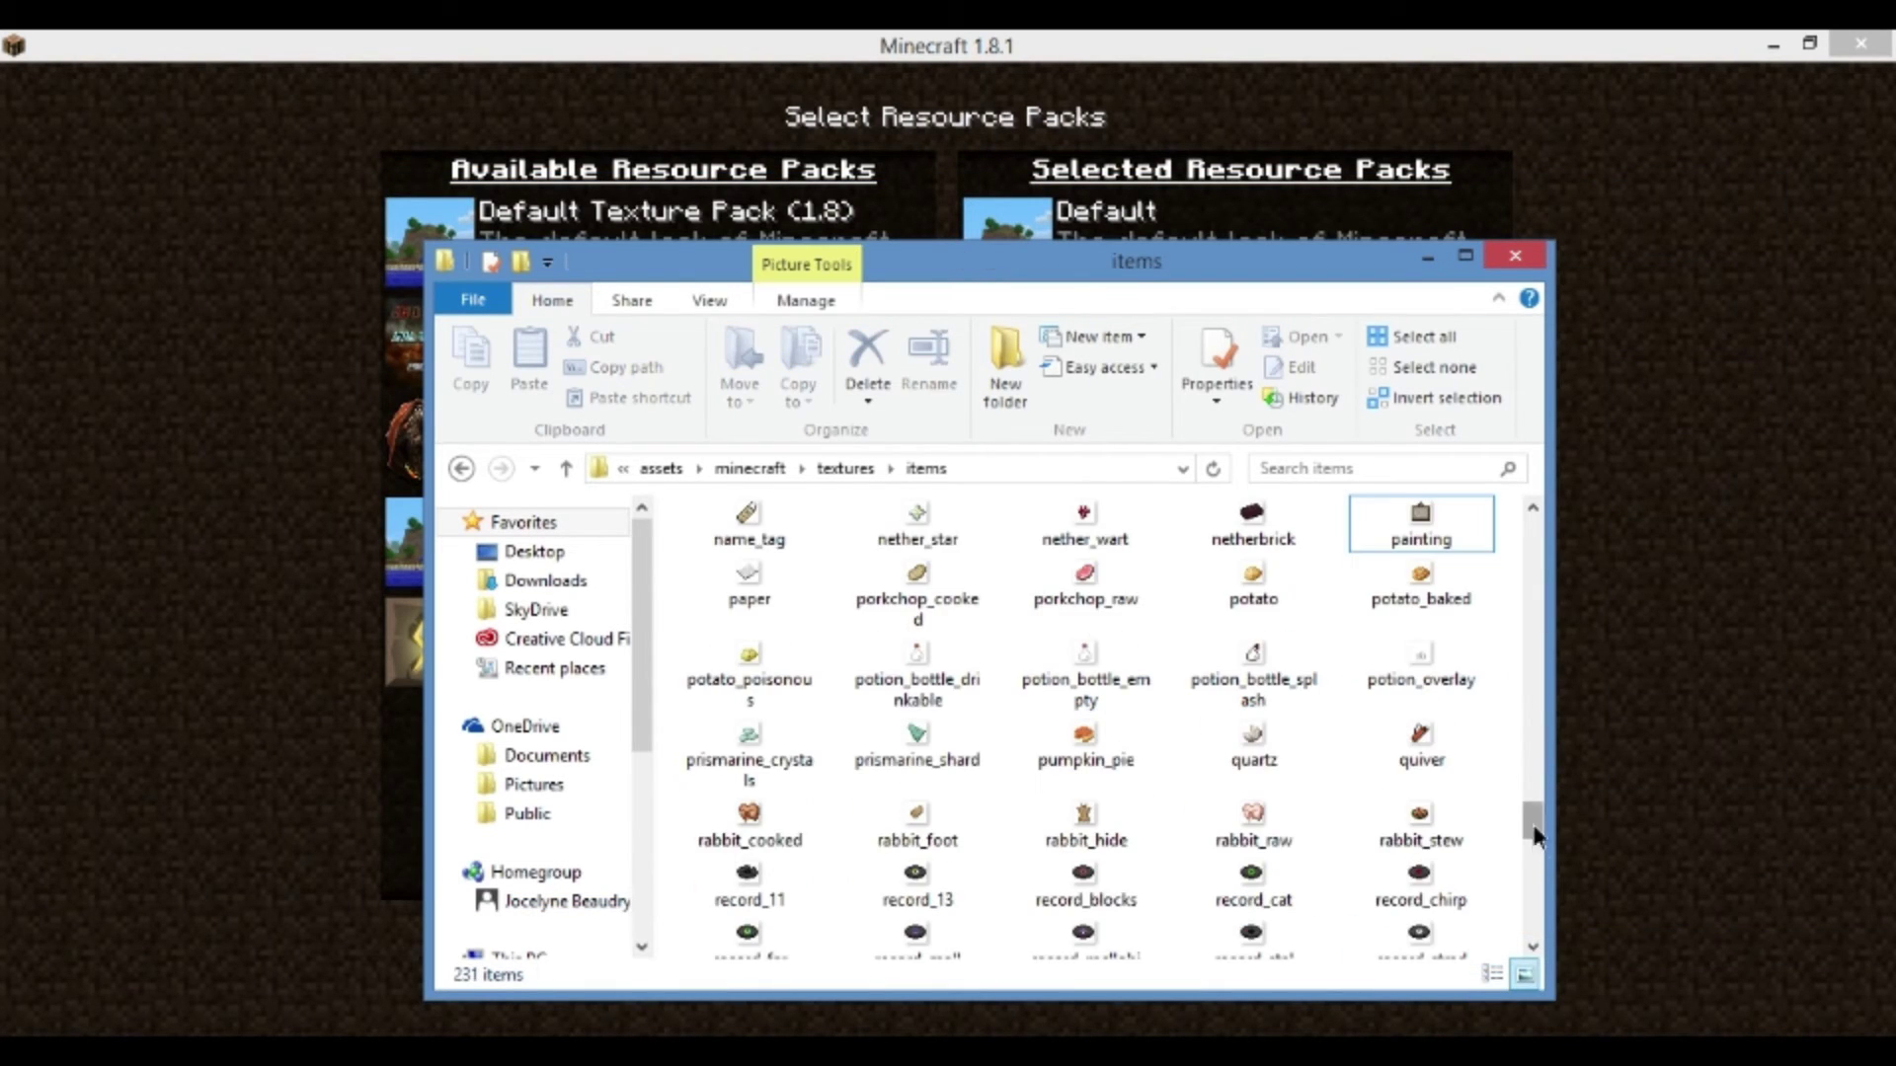
left_click_drag(1534, 822, 1536, 933)
Open the saved stone_sword.png.mcmeta to check it, then delete it
right_click(881, 717)
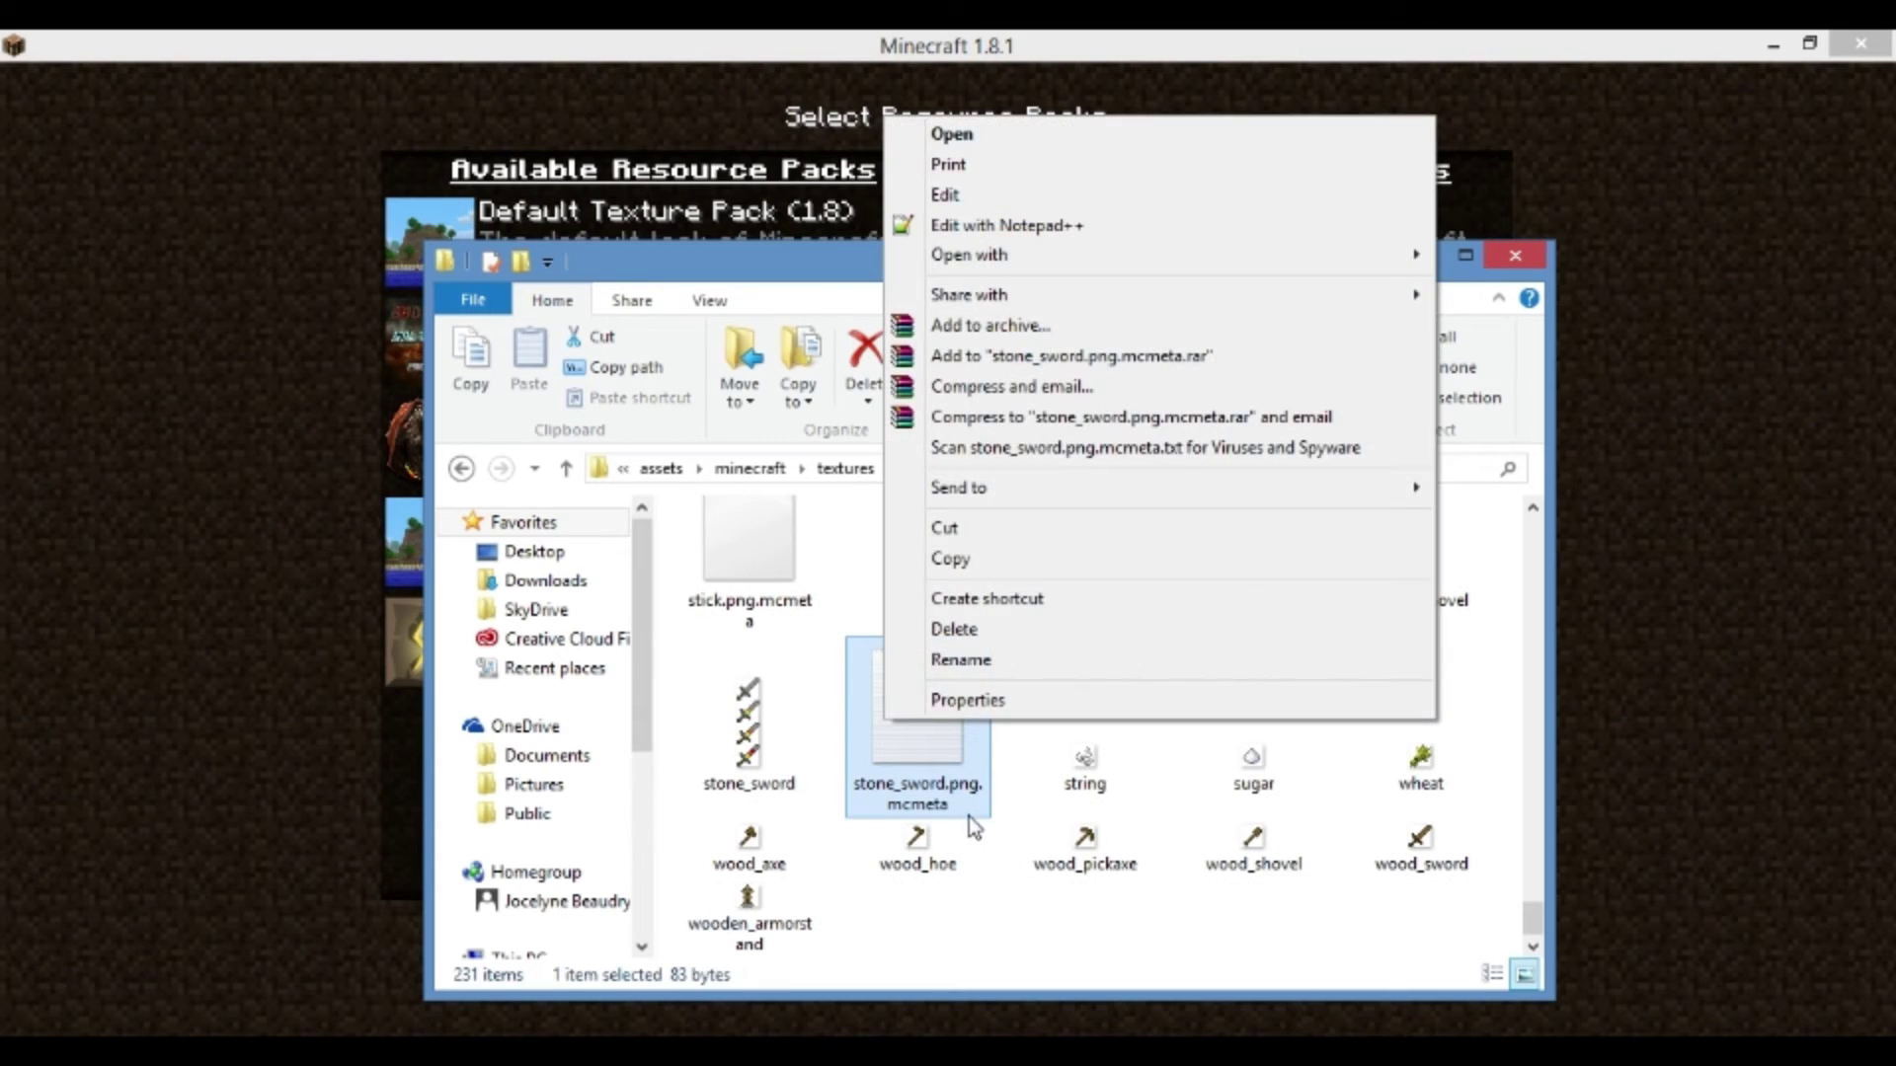
left_click(928, 780)
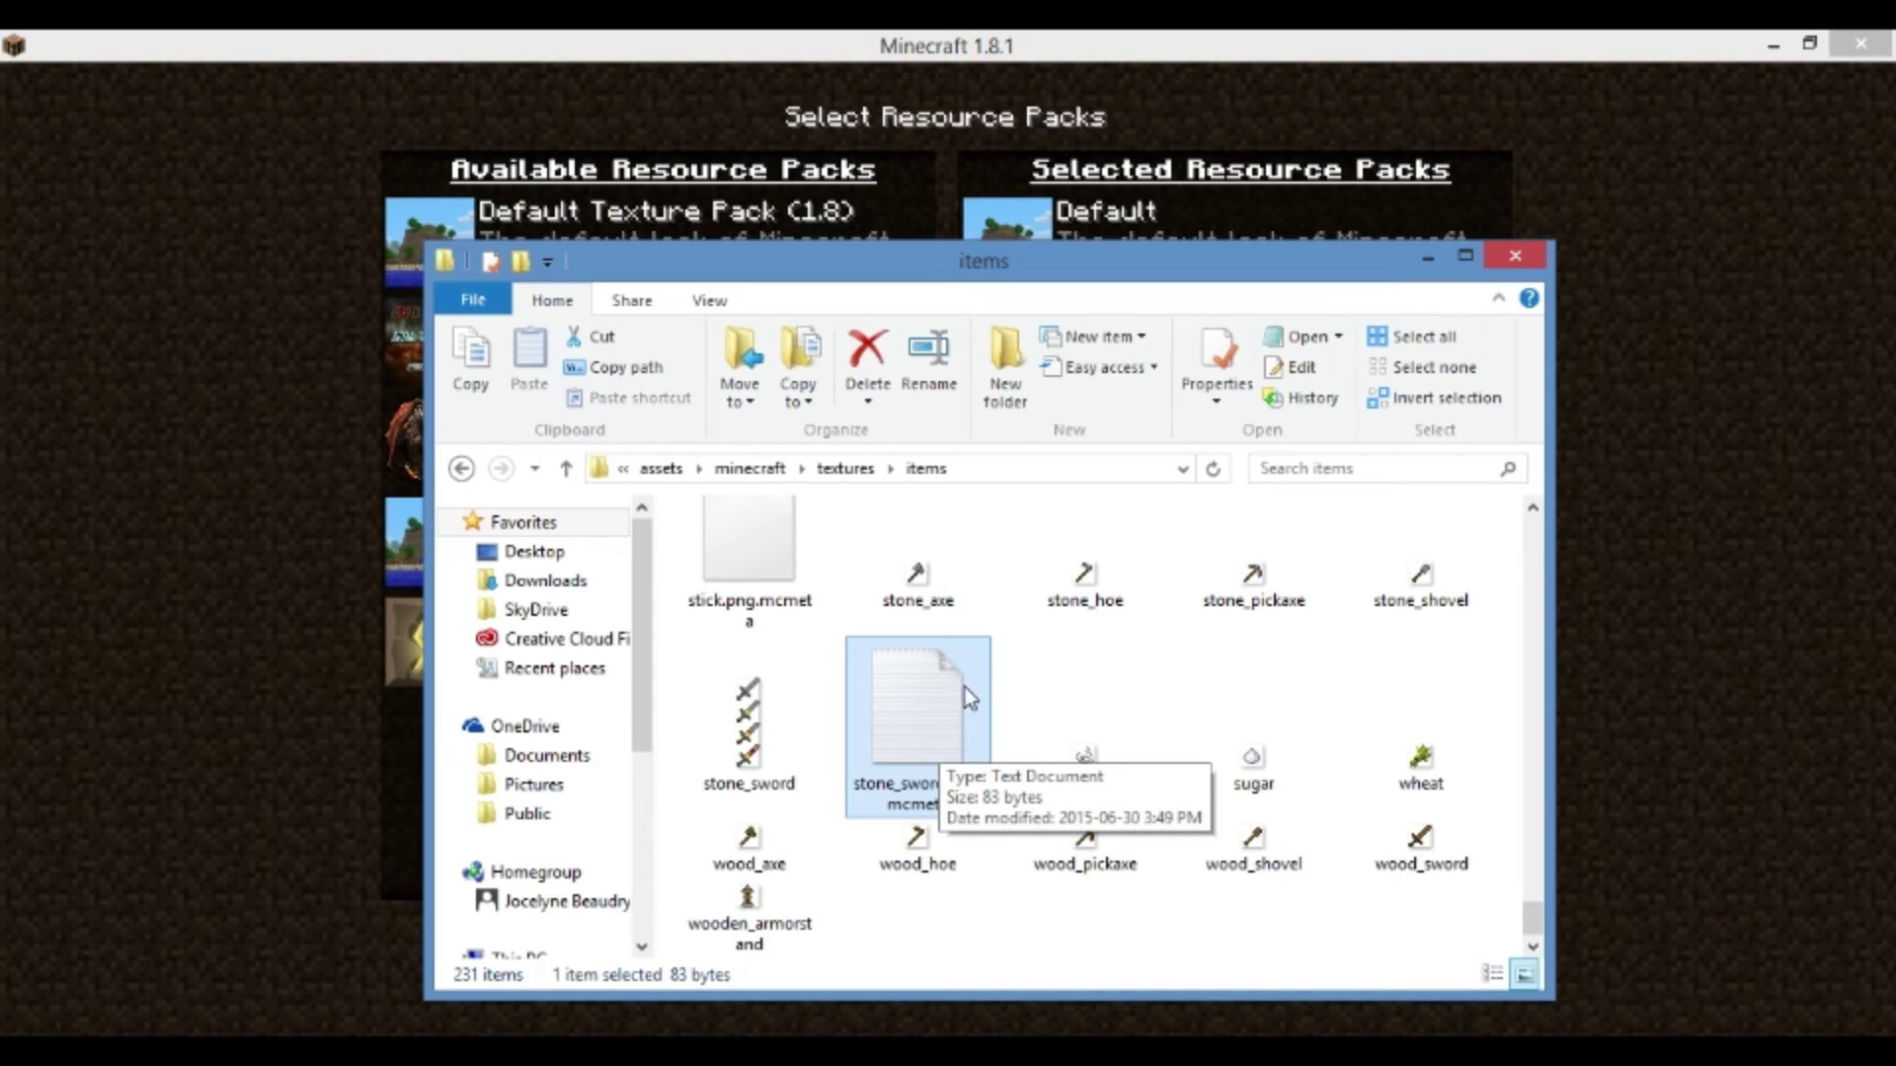
right_click(939, 719)
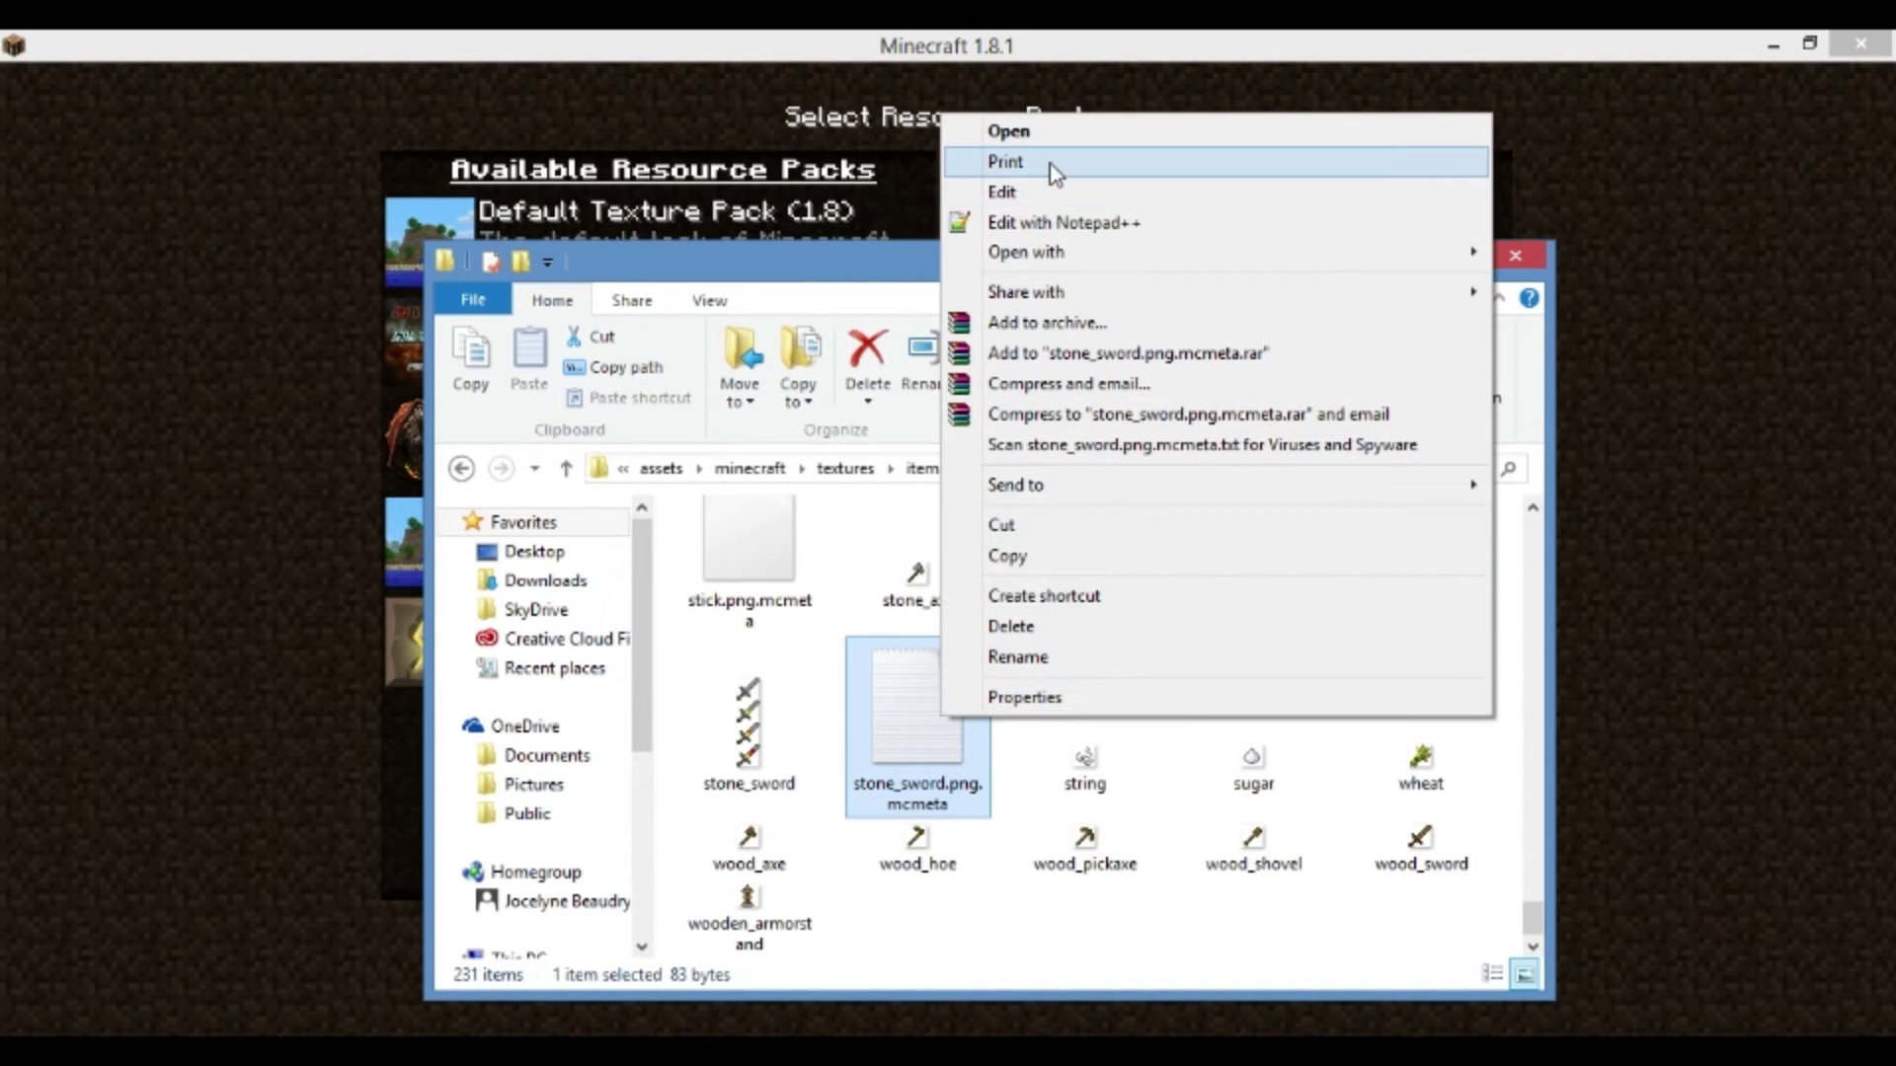
left_click(1062, 136)
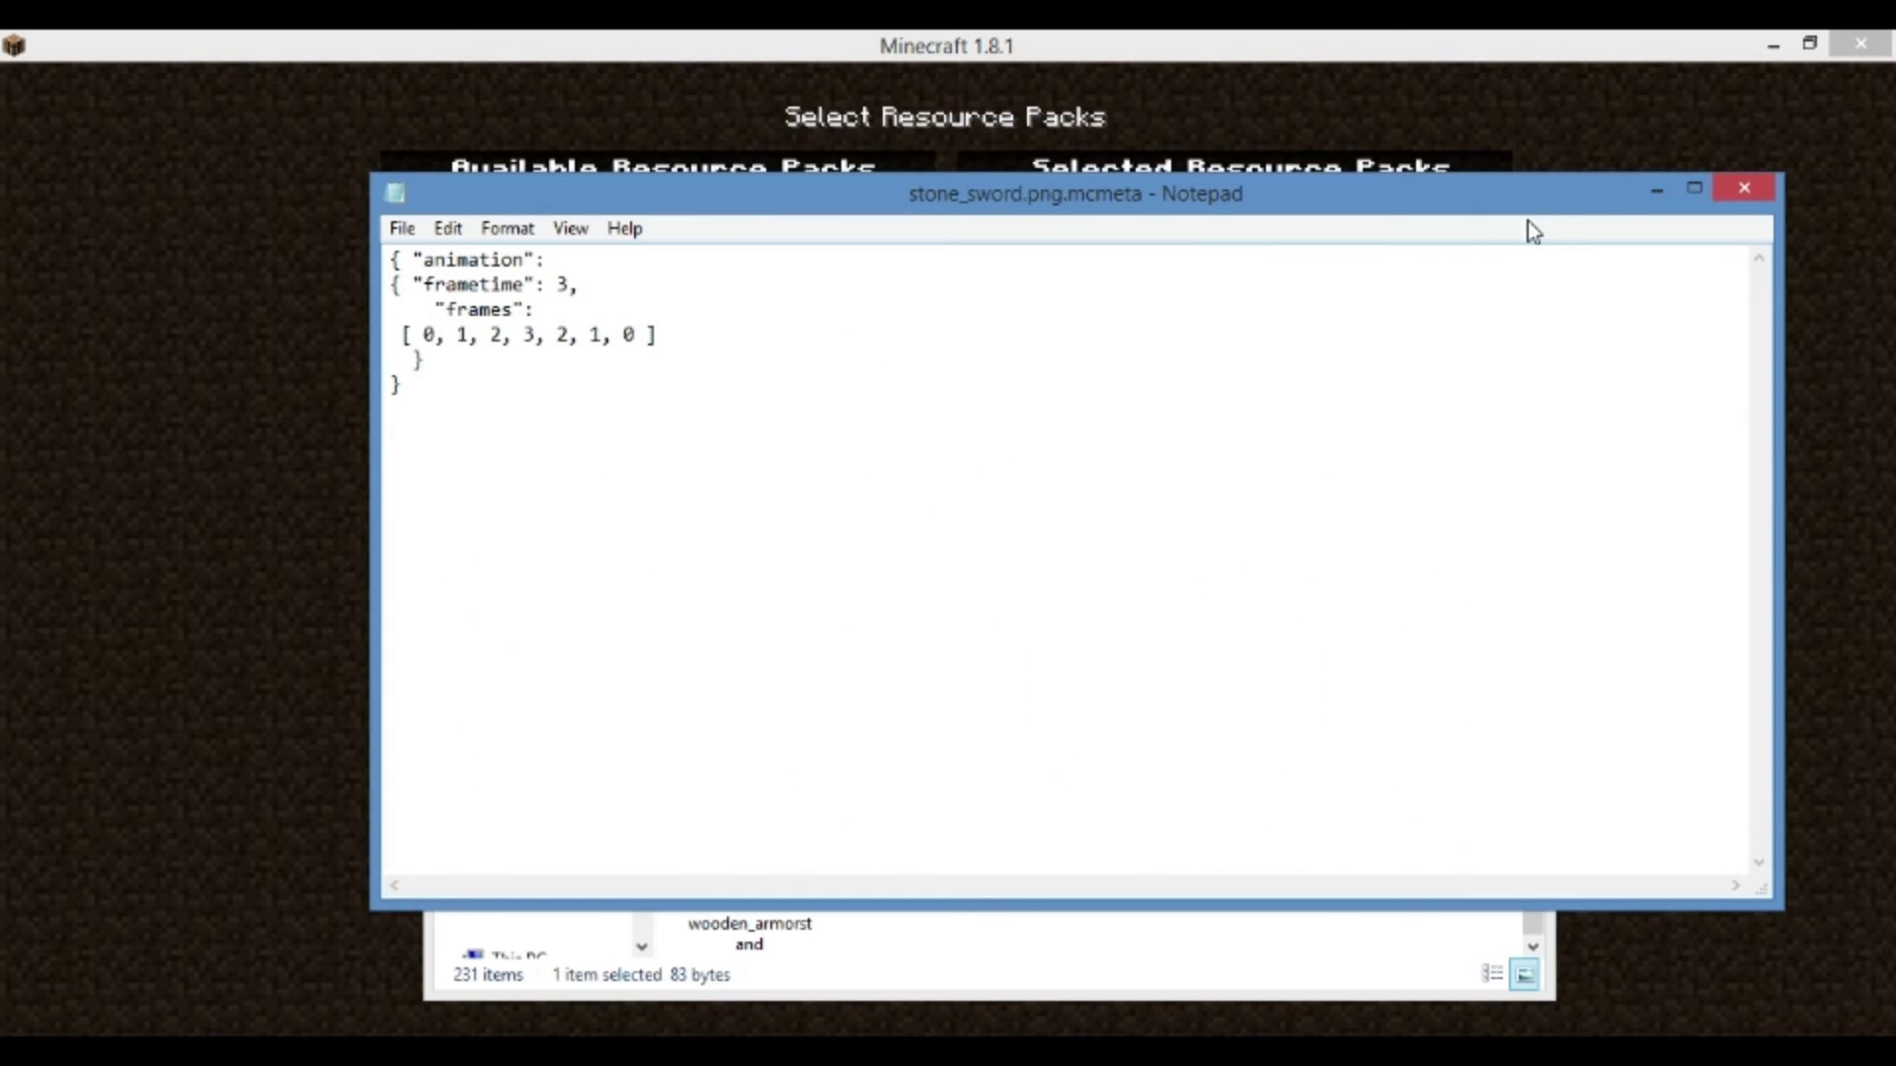
left_click(1639, 192)
right_click(896, 728)
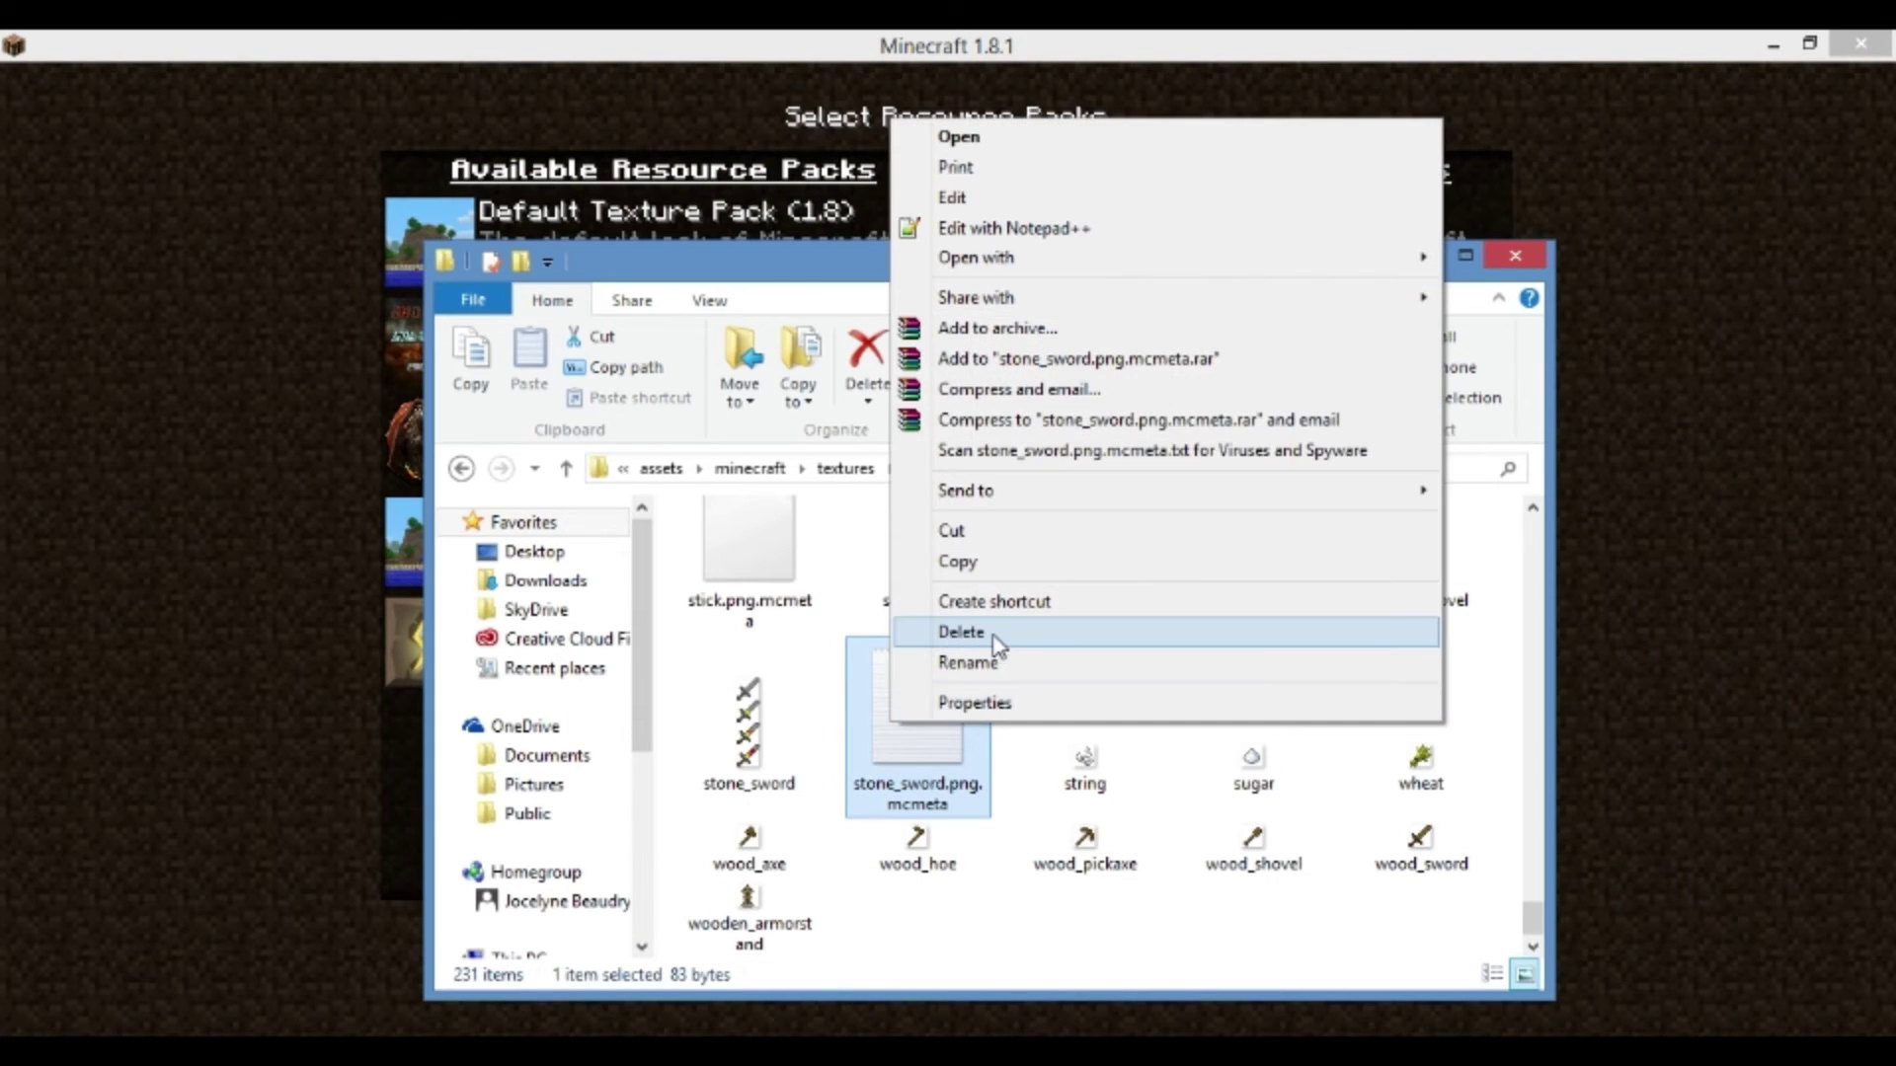
left_click(997, 642)
Re-save the Notepad text as stone_sword.png.mcmeta with type All Files and close Notepad
key("alt+Tab")
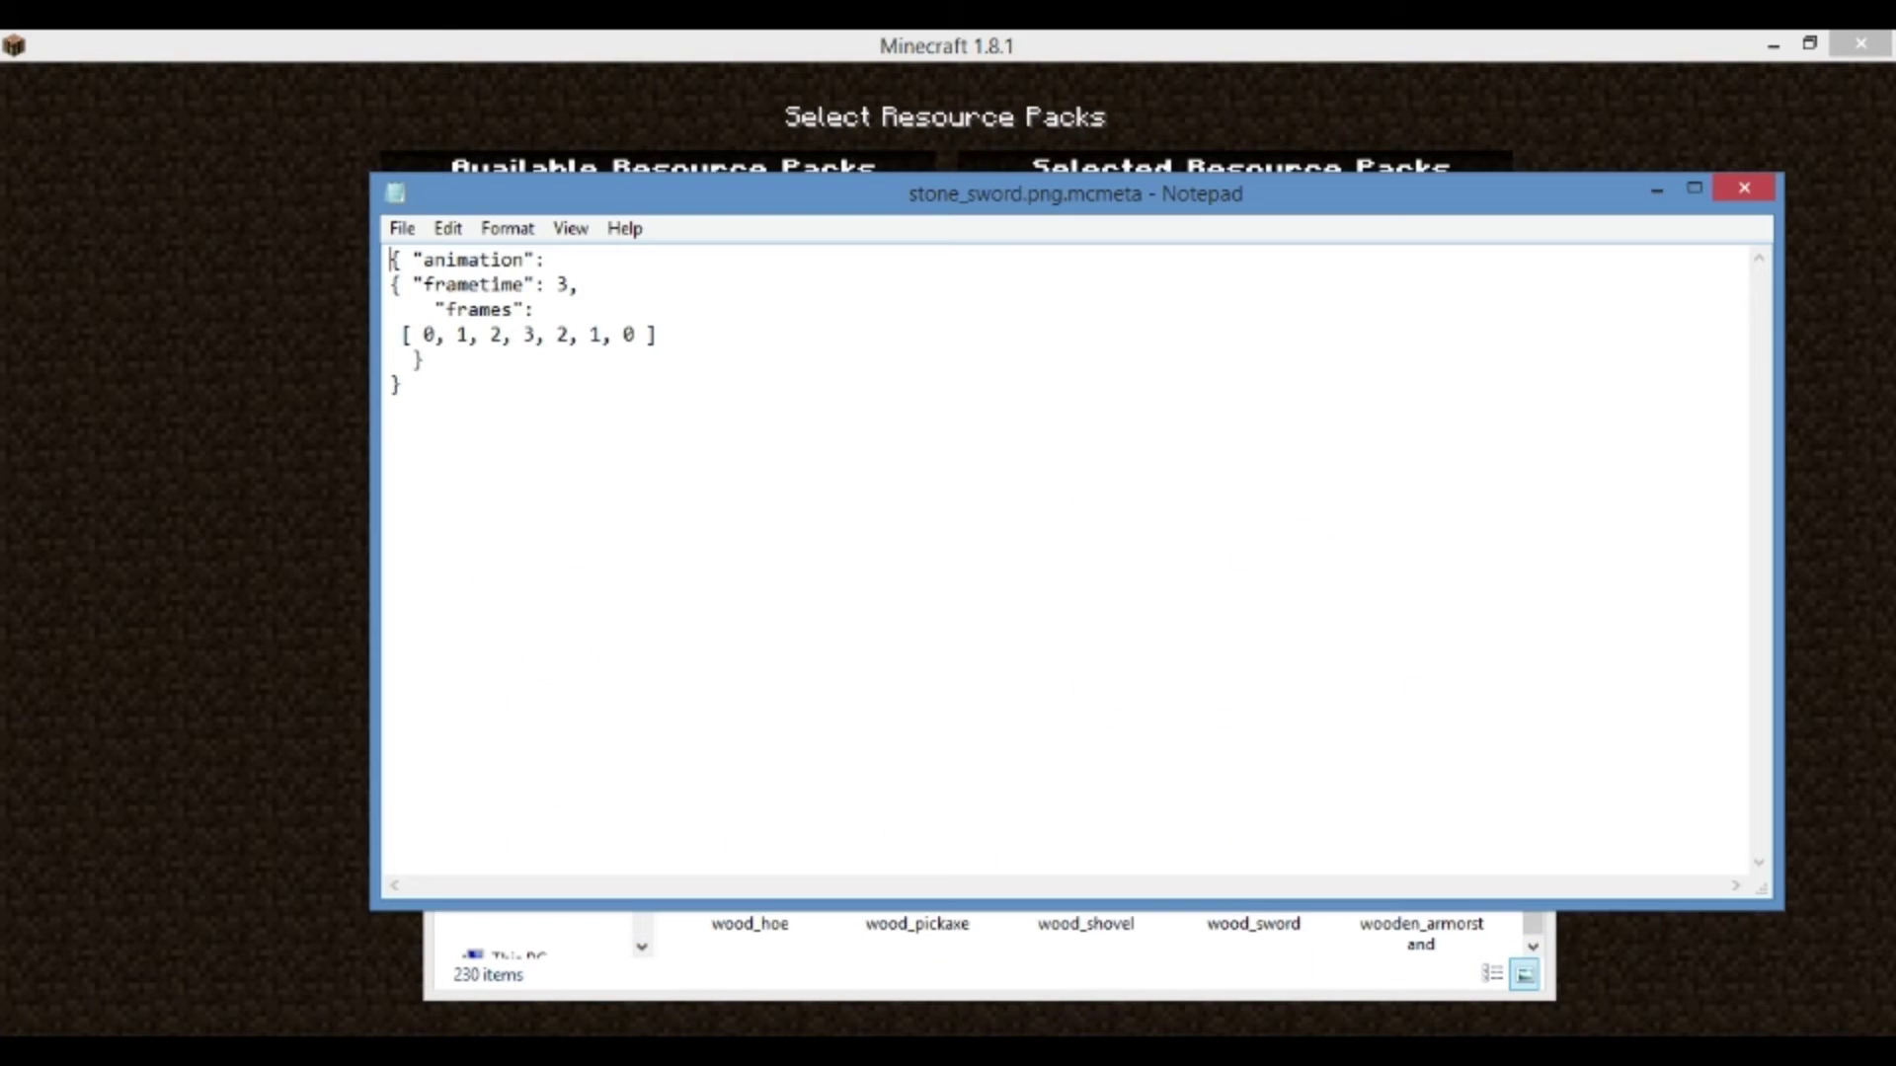
left_click(401, 228)
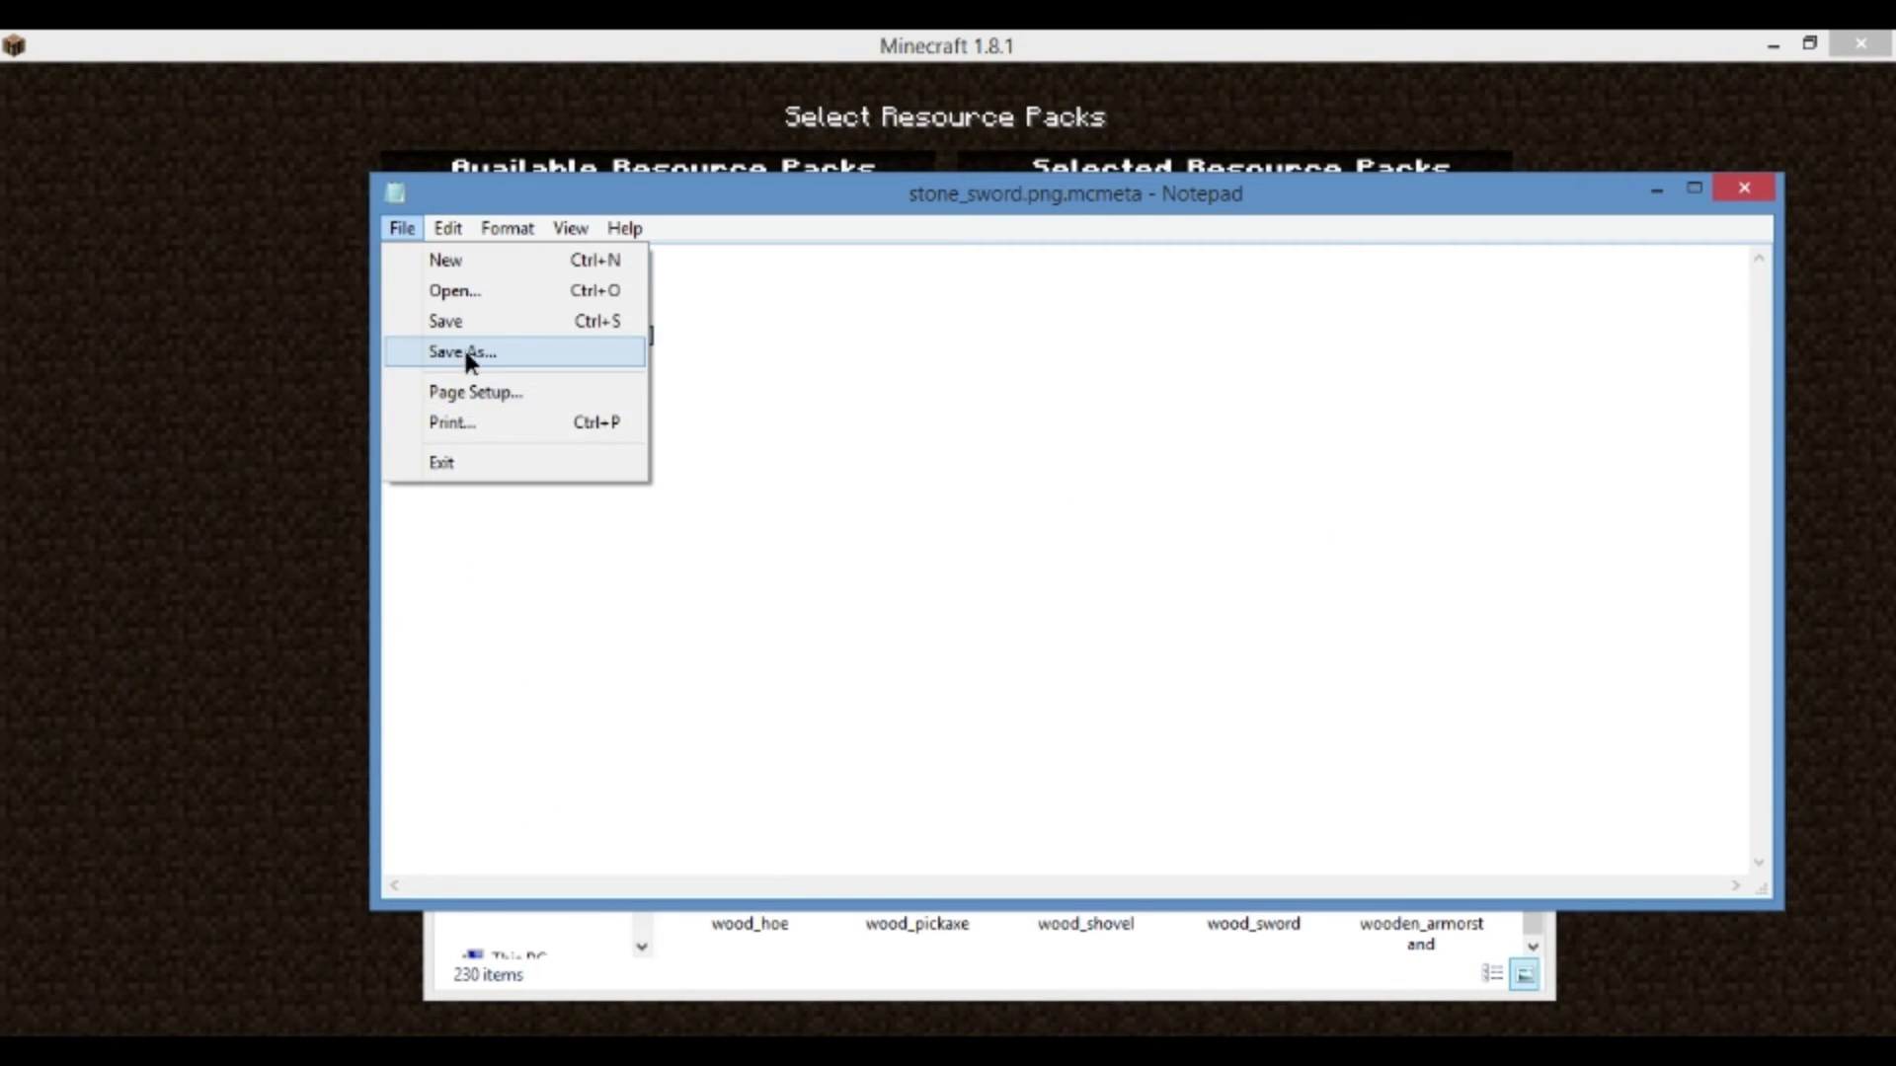
left_click(465, 350)
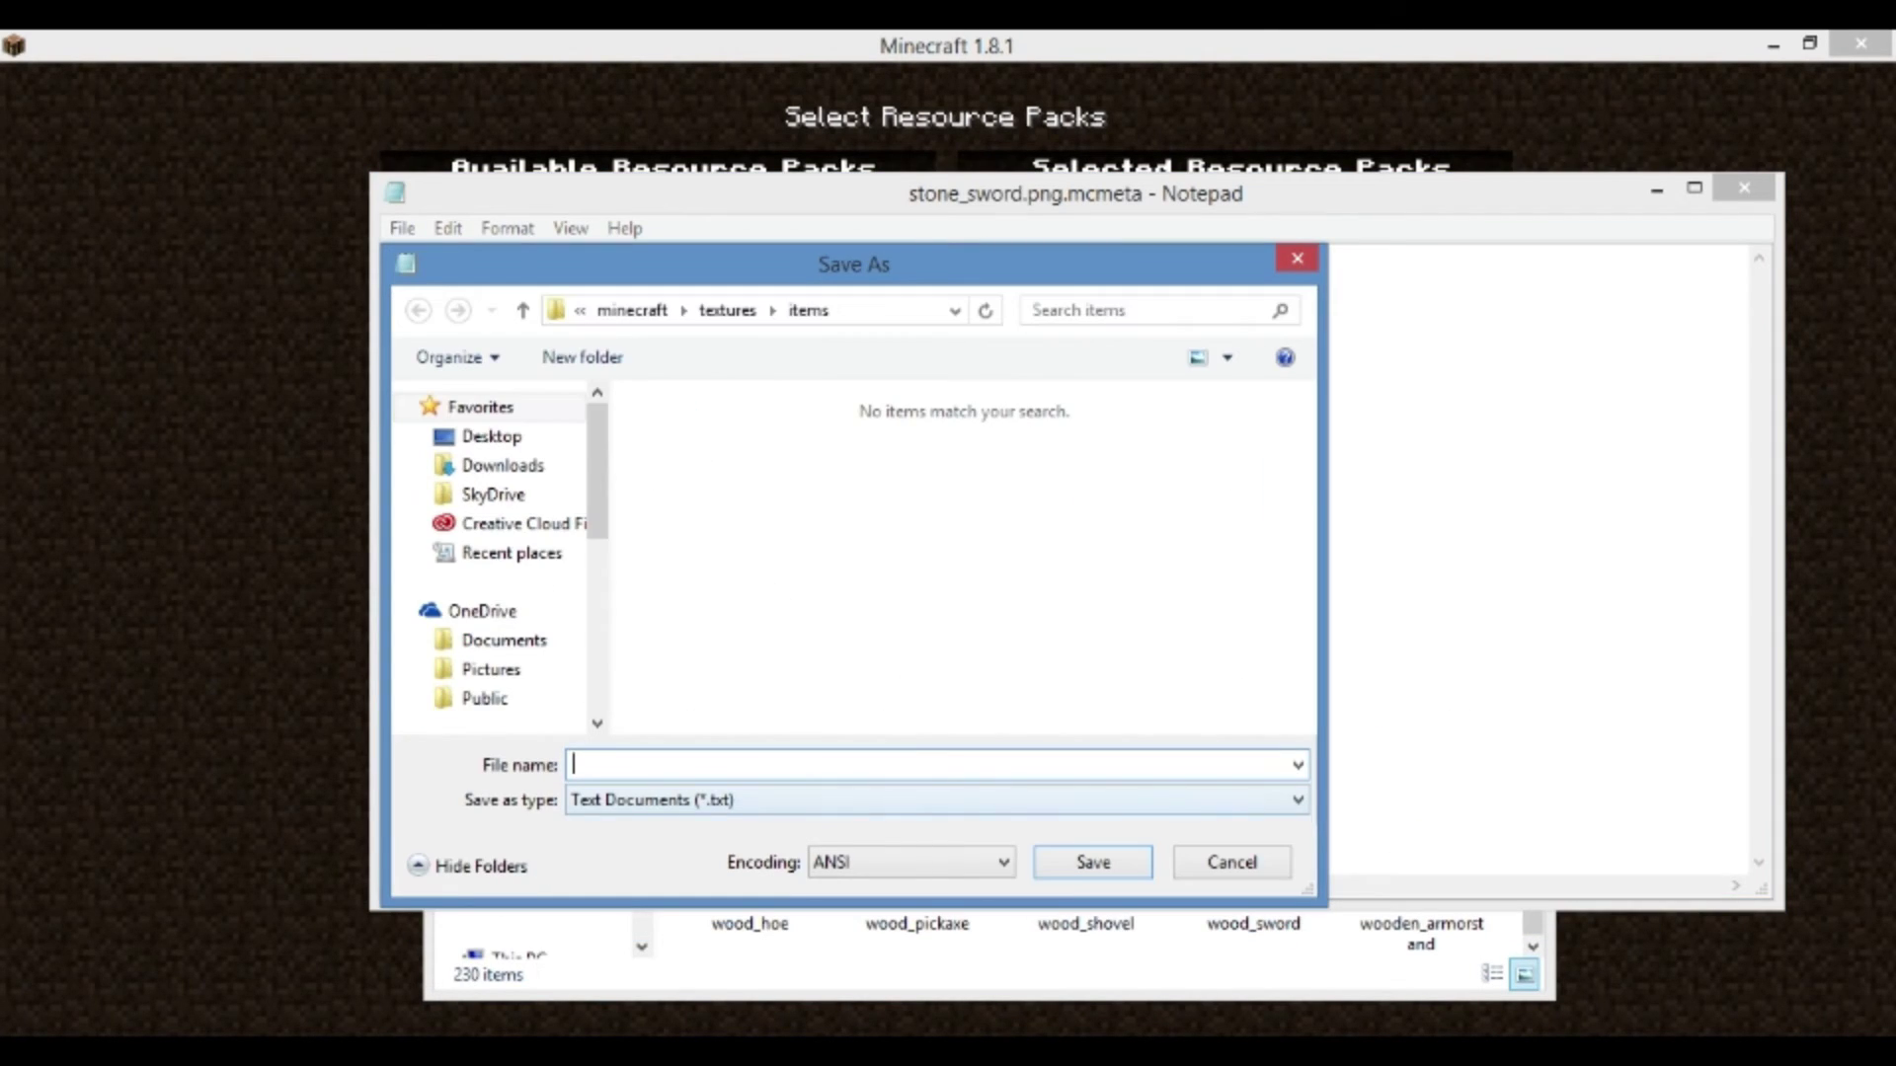
type("stone_")
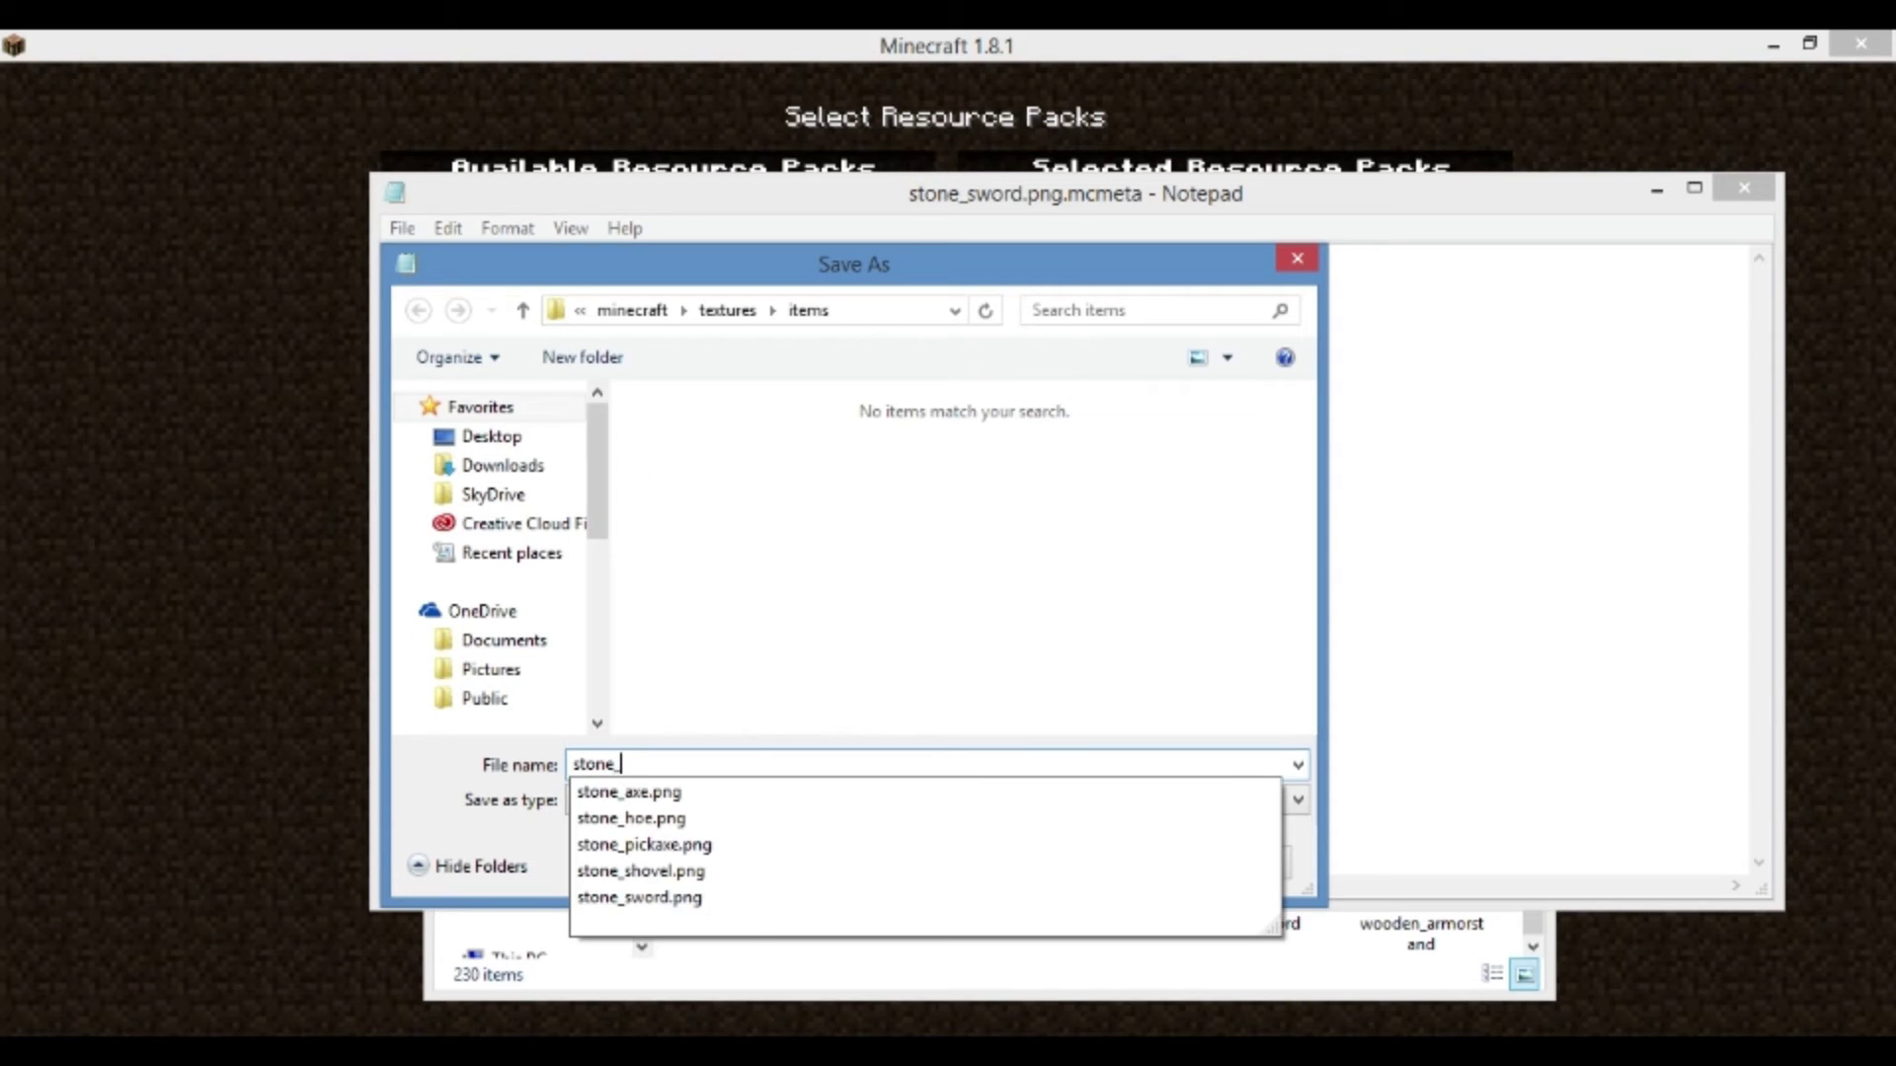
type("sword.png.mcmeta")
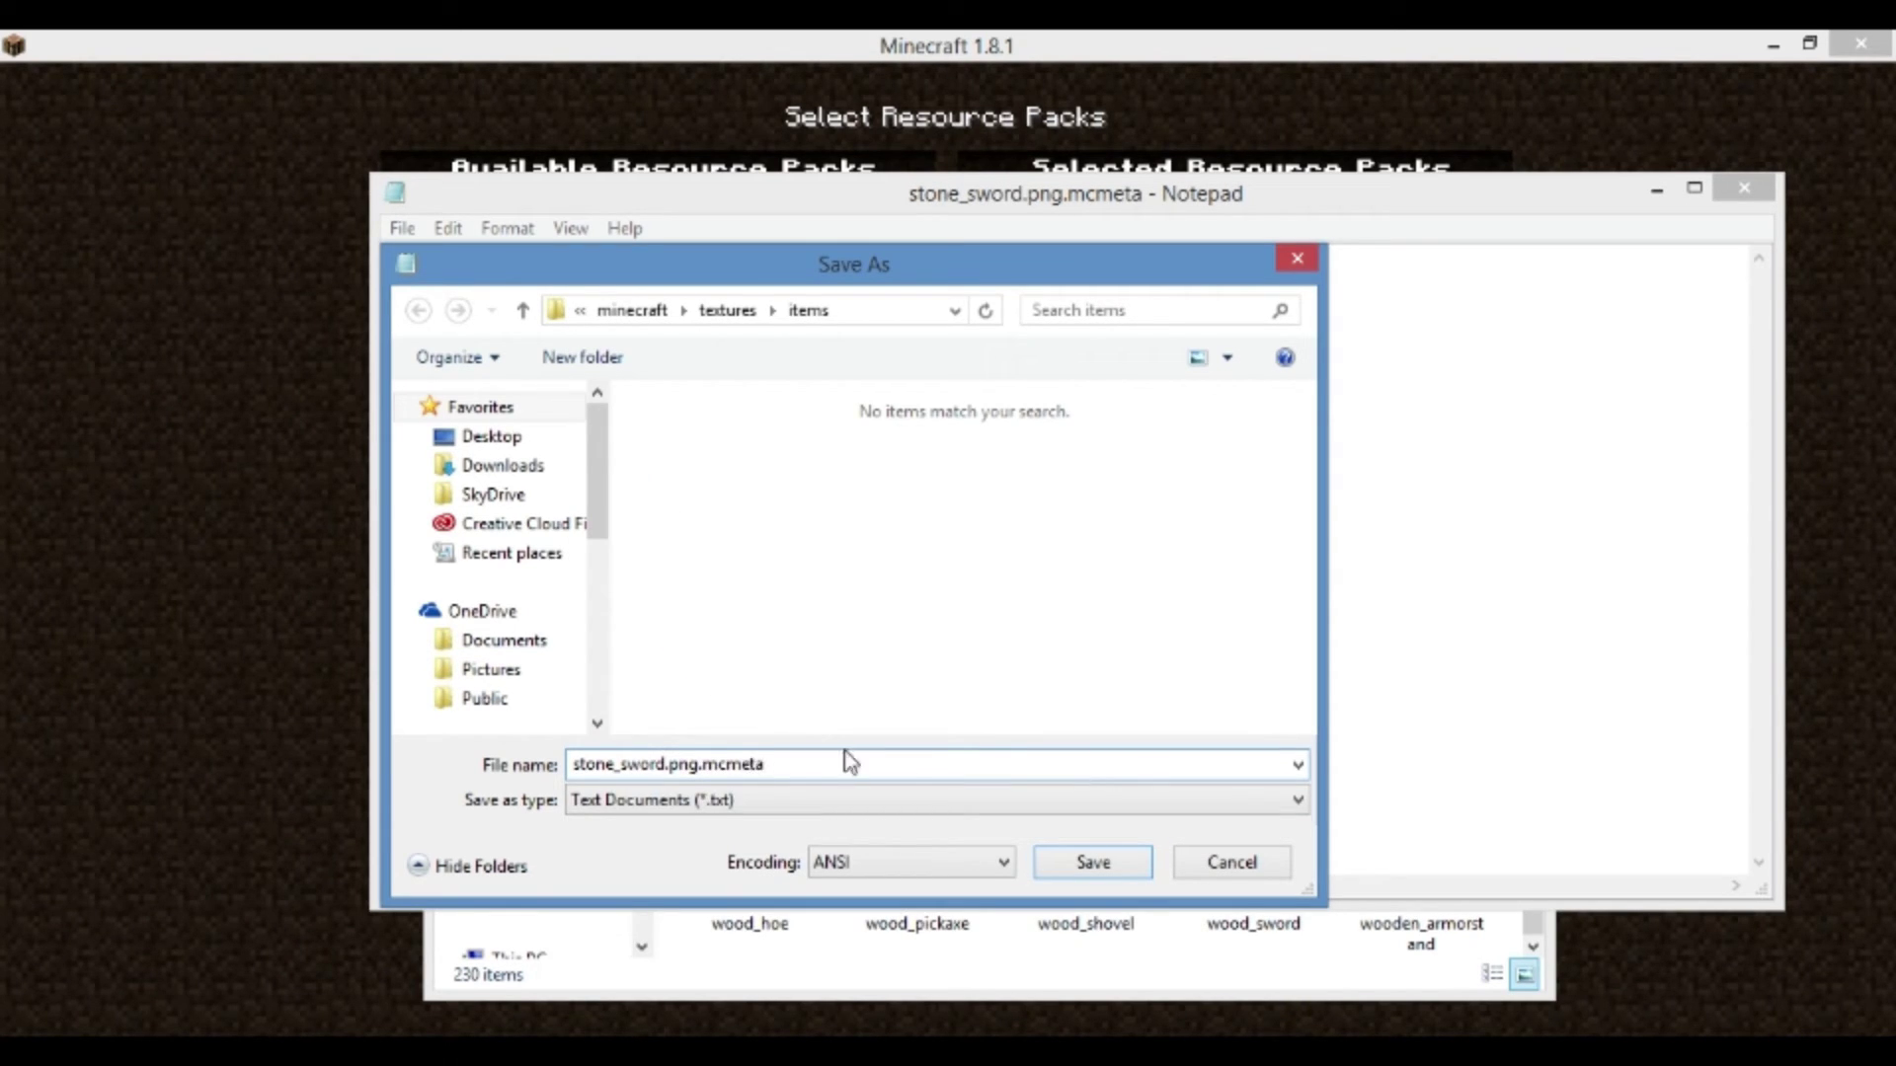
left_click(837, 802)
left_click(918, 834)
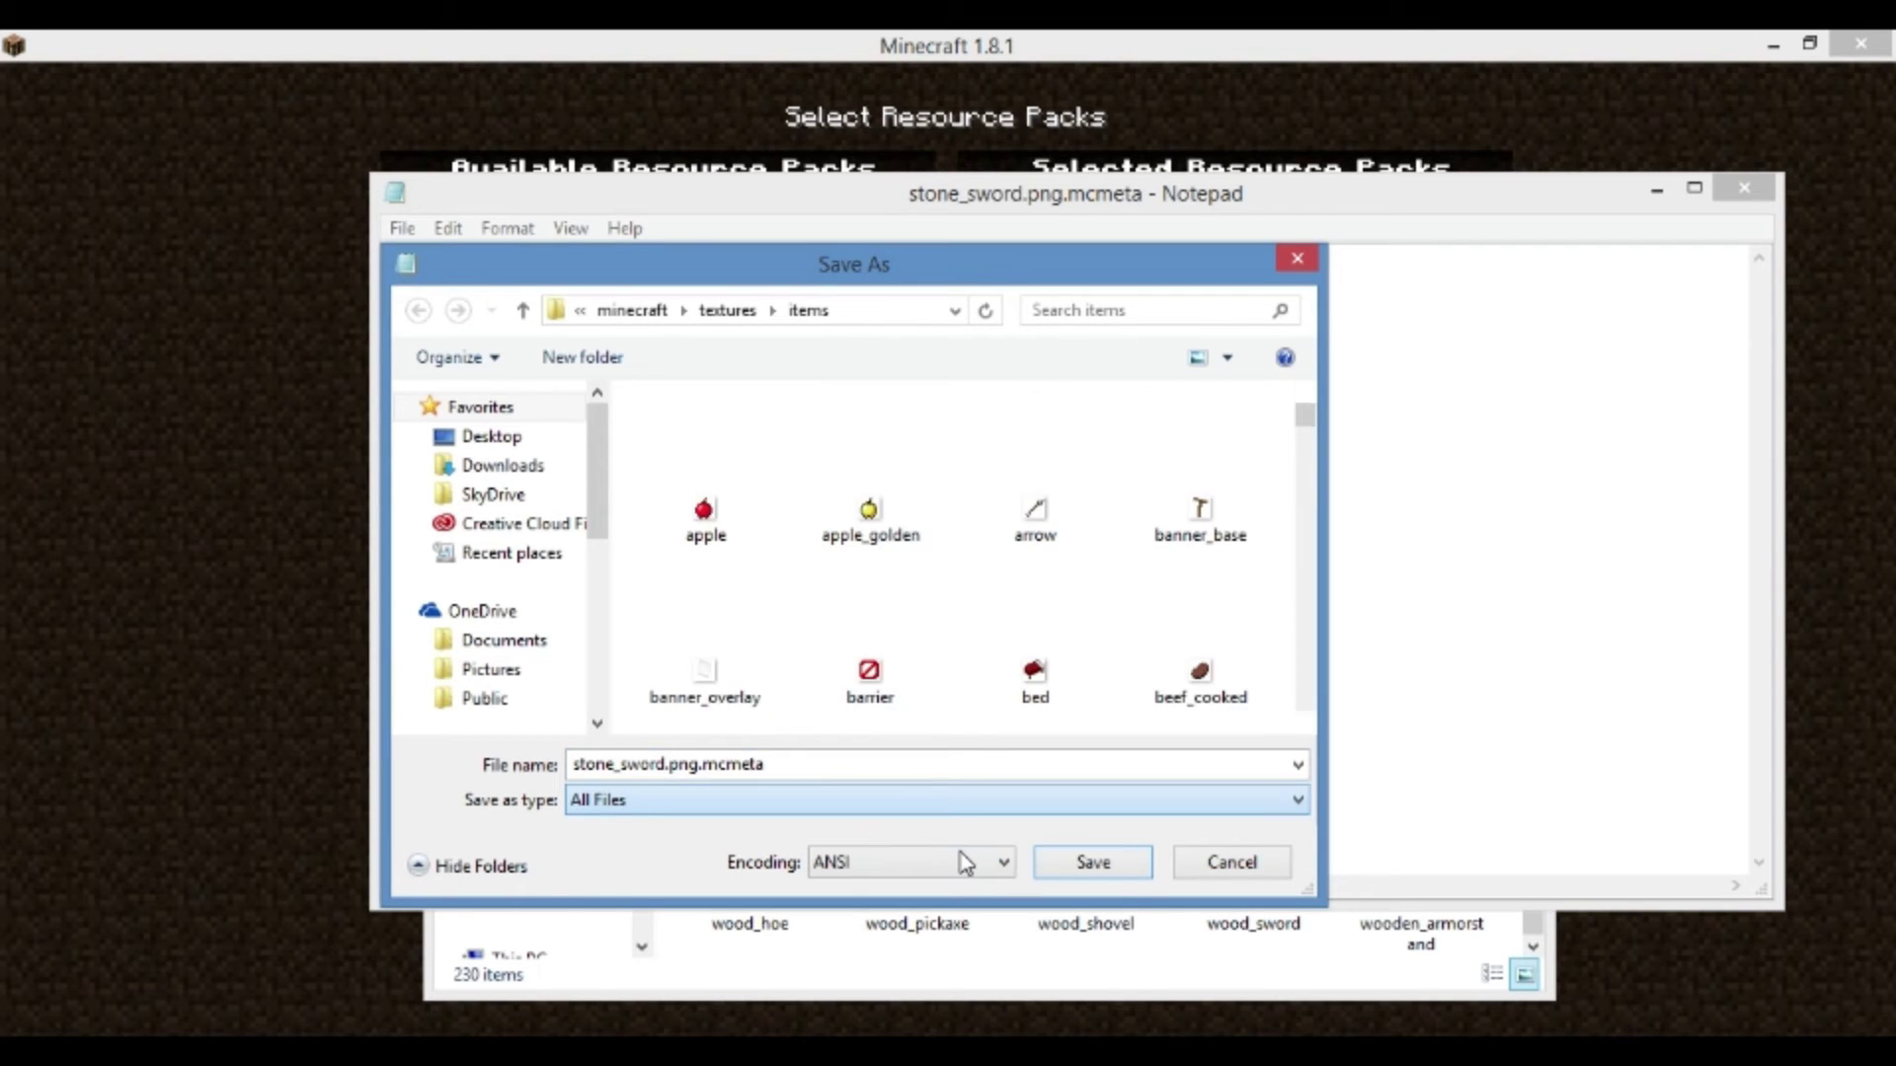
left_click(1117, 863)
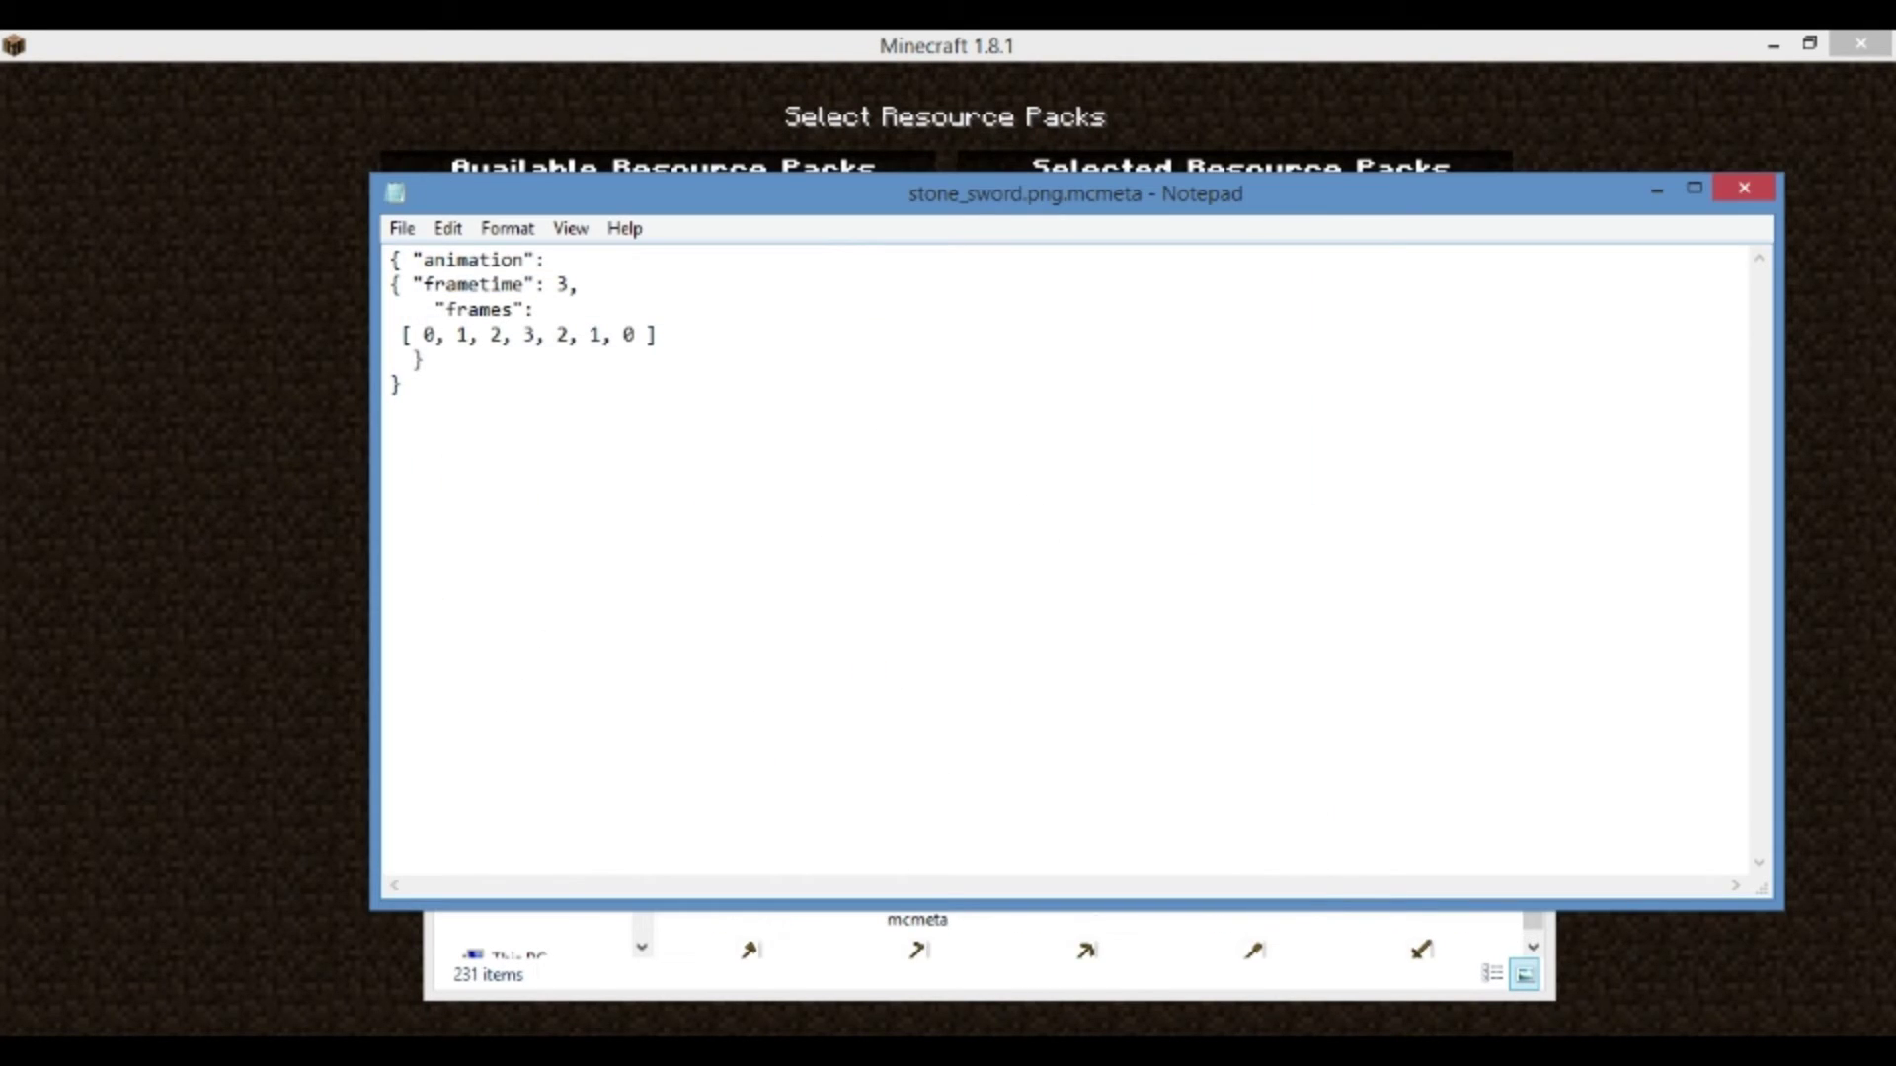
left_click(1742, 191)
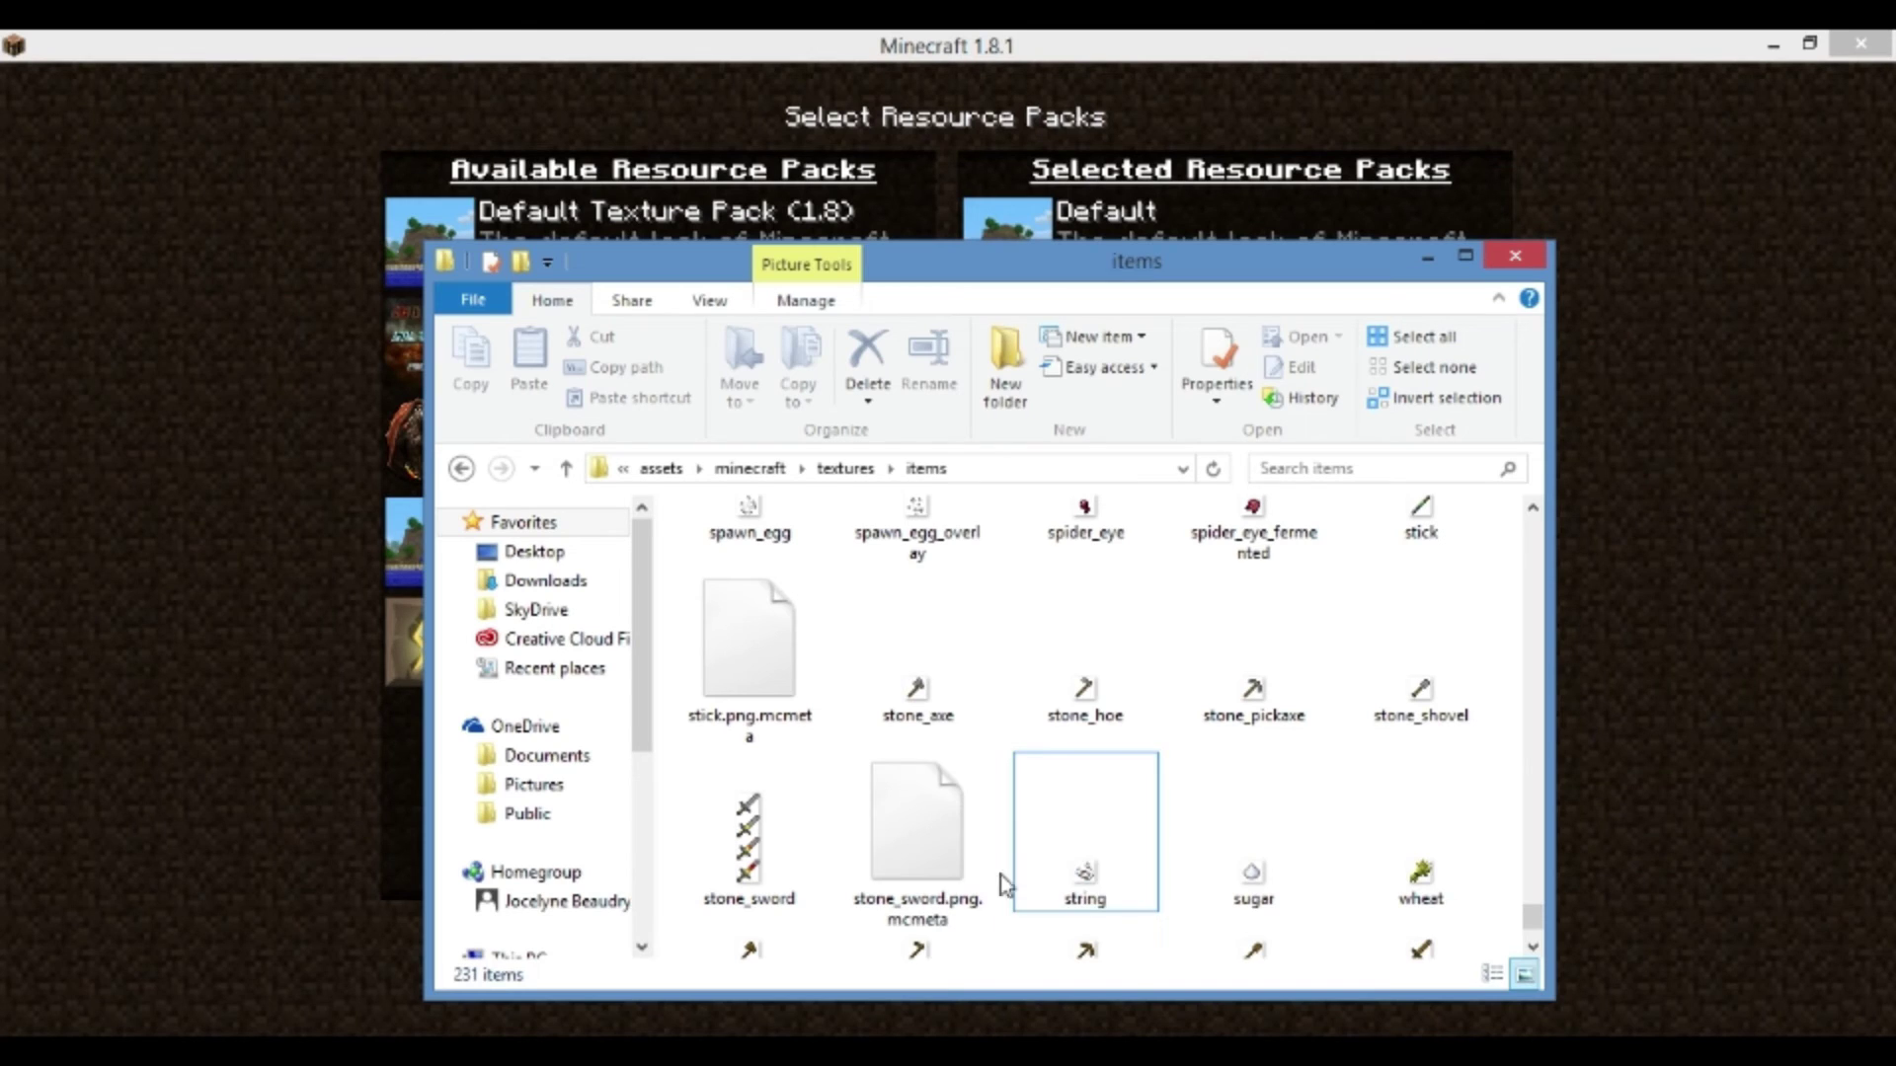
Edit stone_sword.png.mcmeta in Notepad++, close the stick tab, and inspect the frametime and frames lines
left_click(966, 842)
left_click(788, 649)
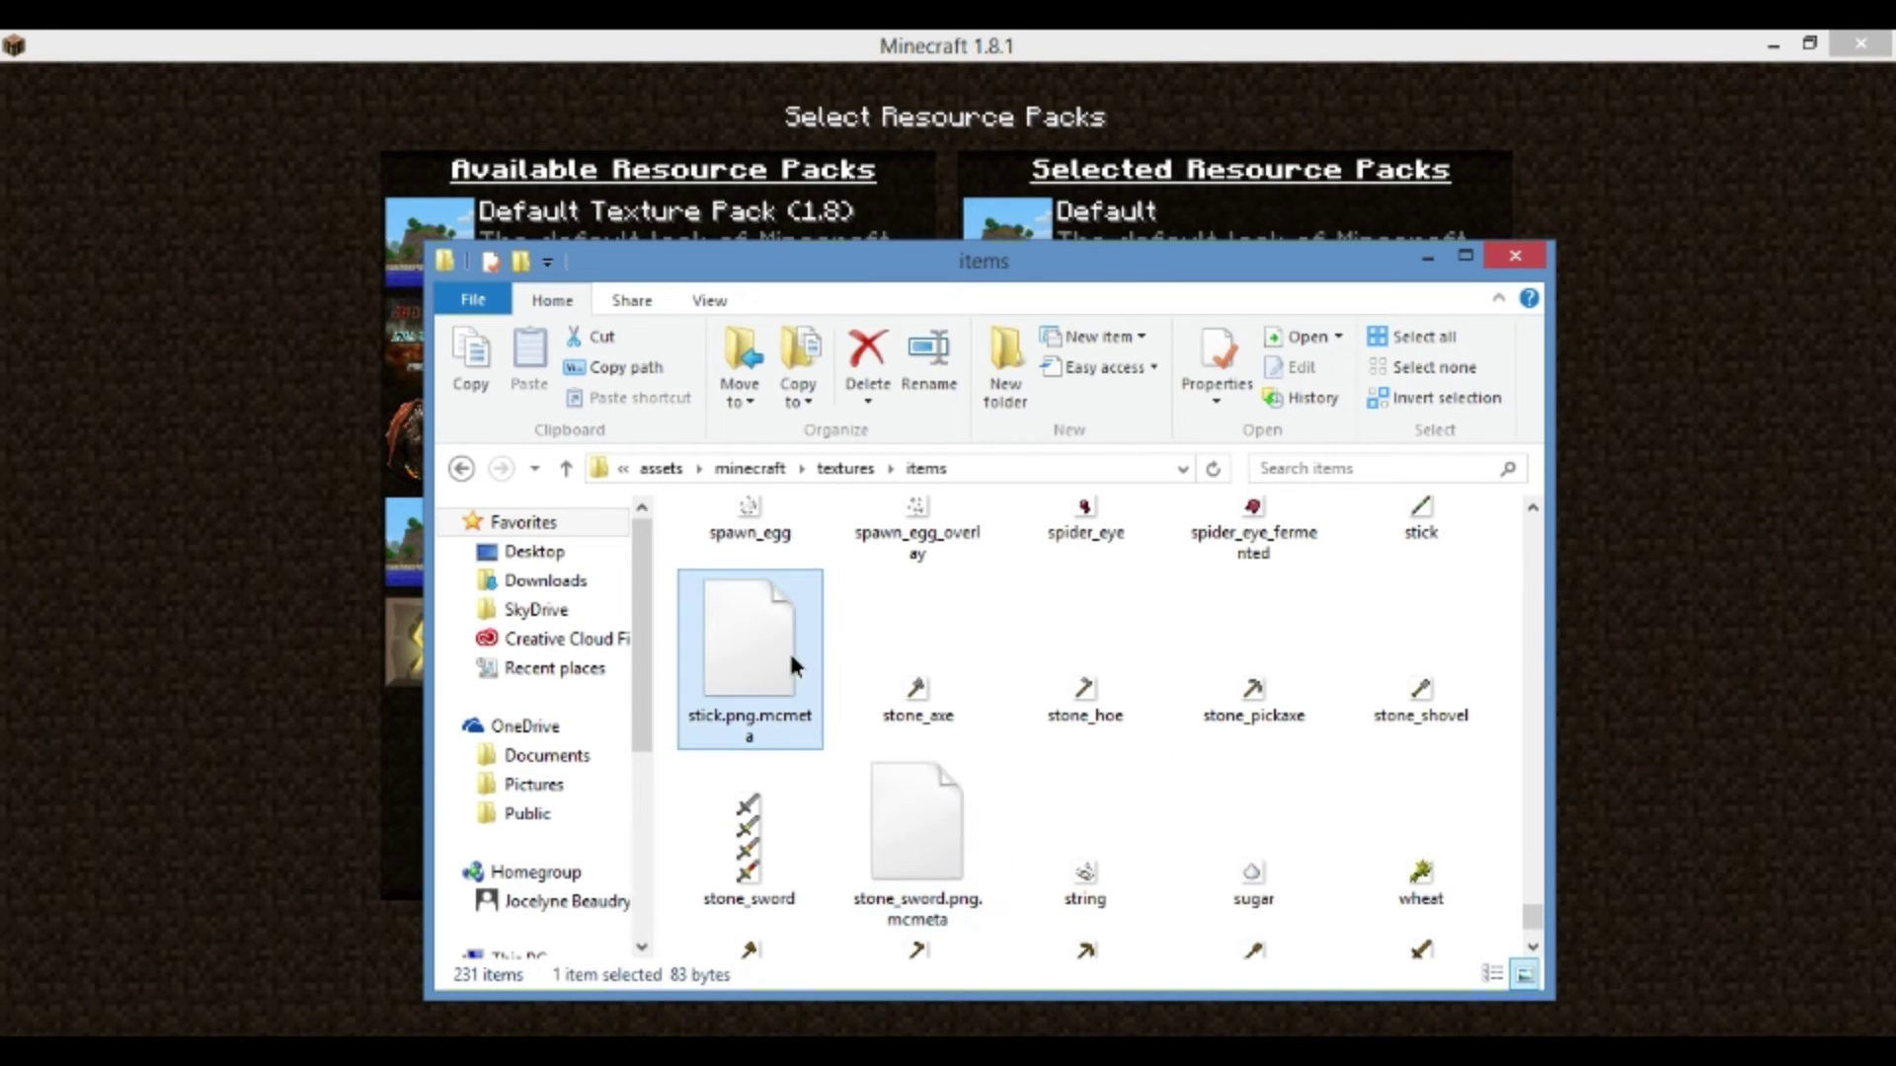
left_click(916, 839)
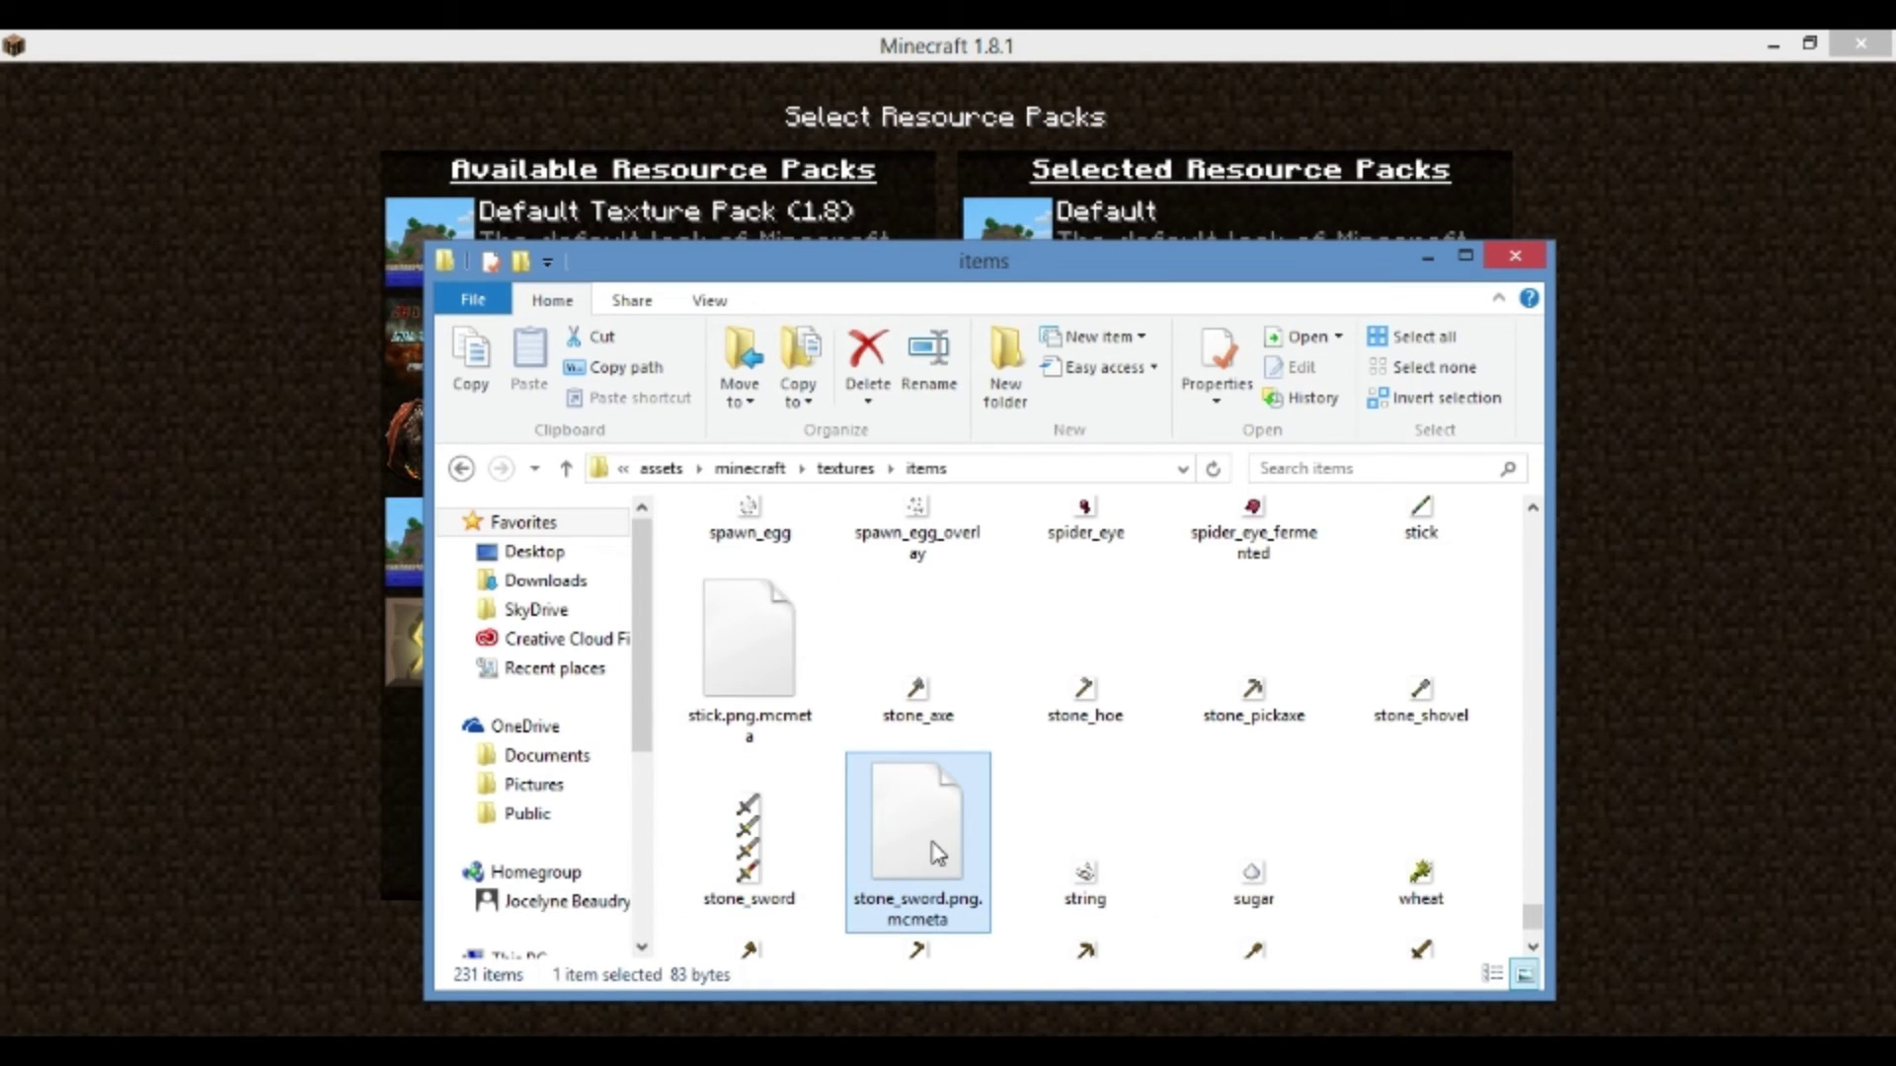
right_click(936, 849)
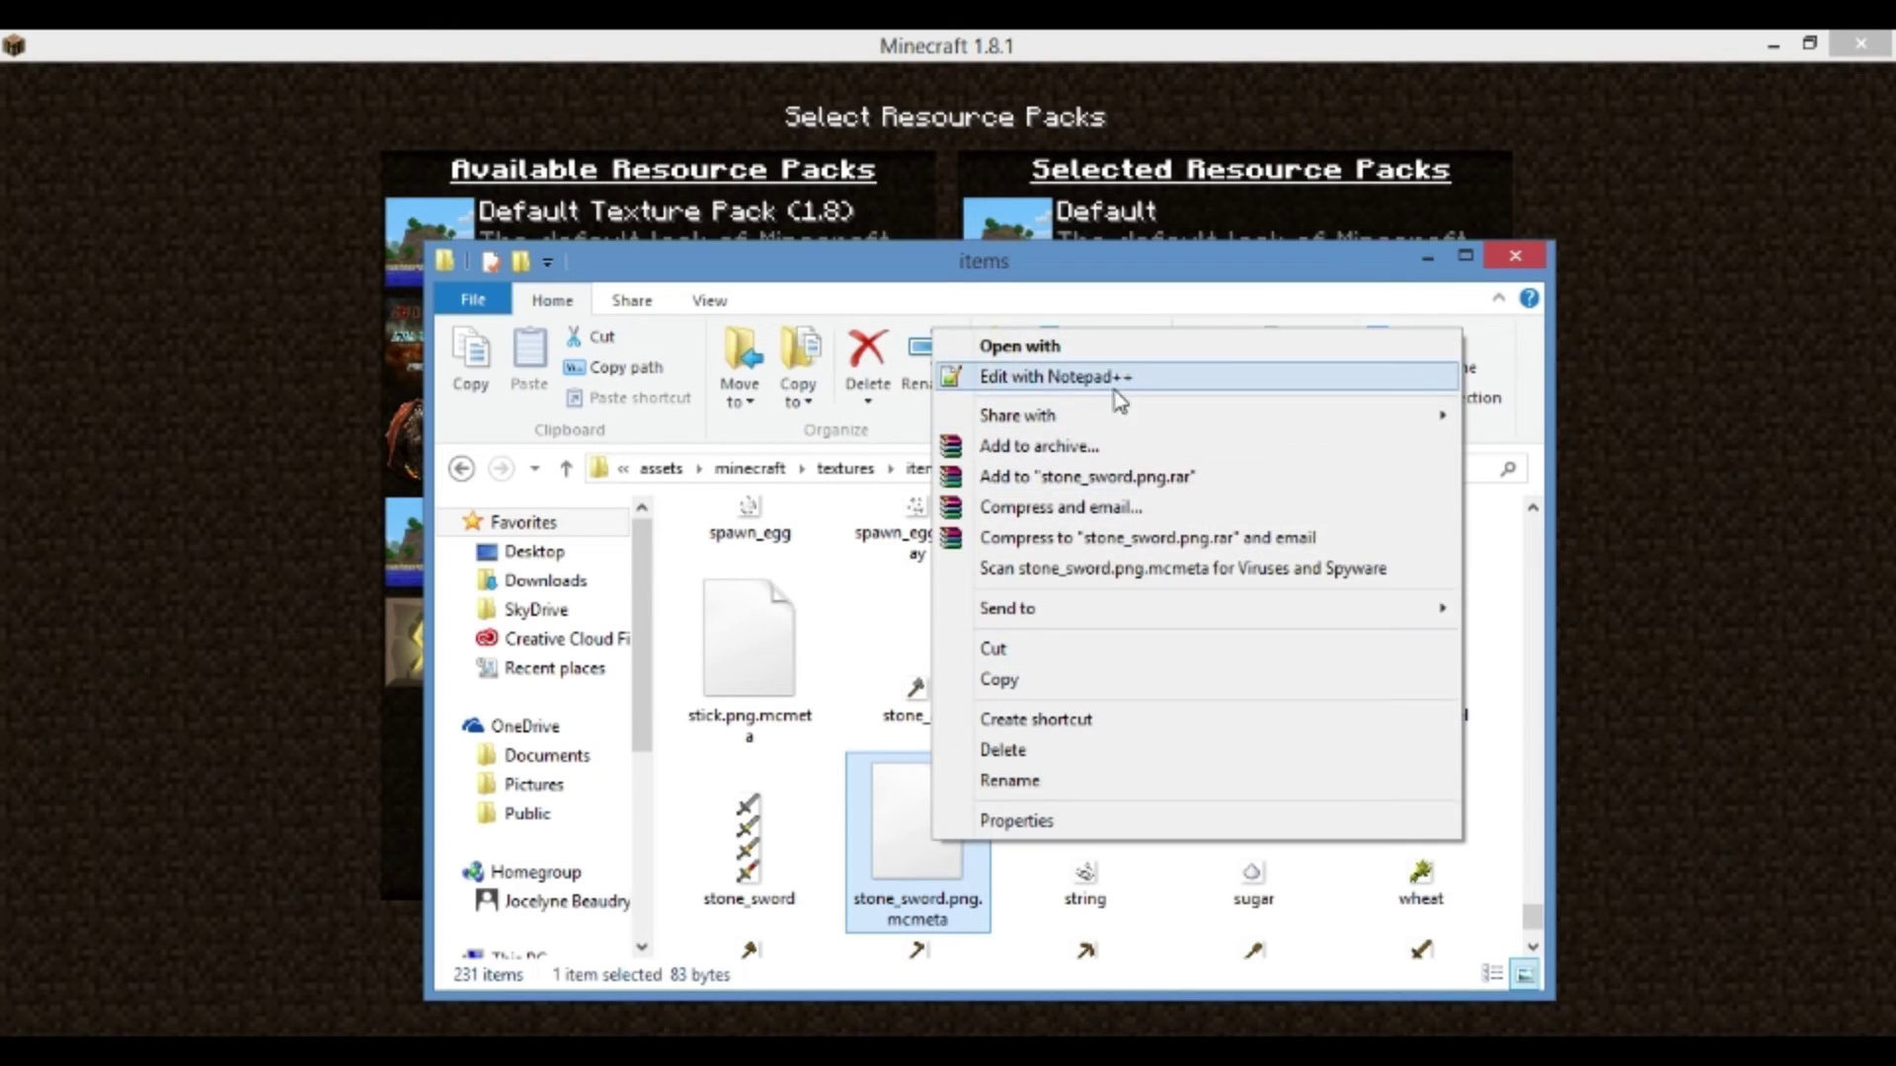
left_click(1118, 376)
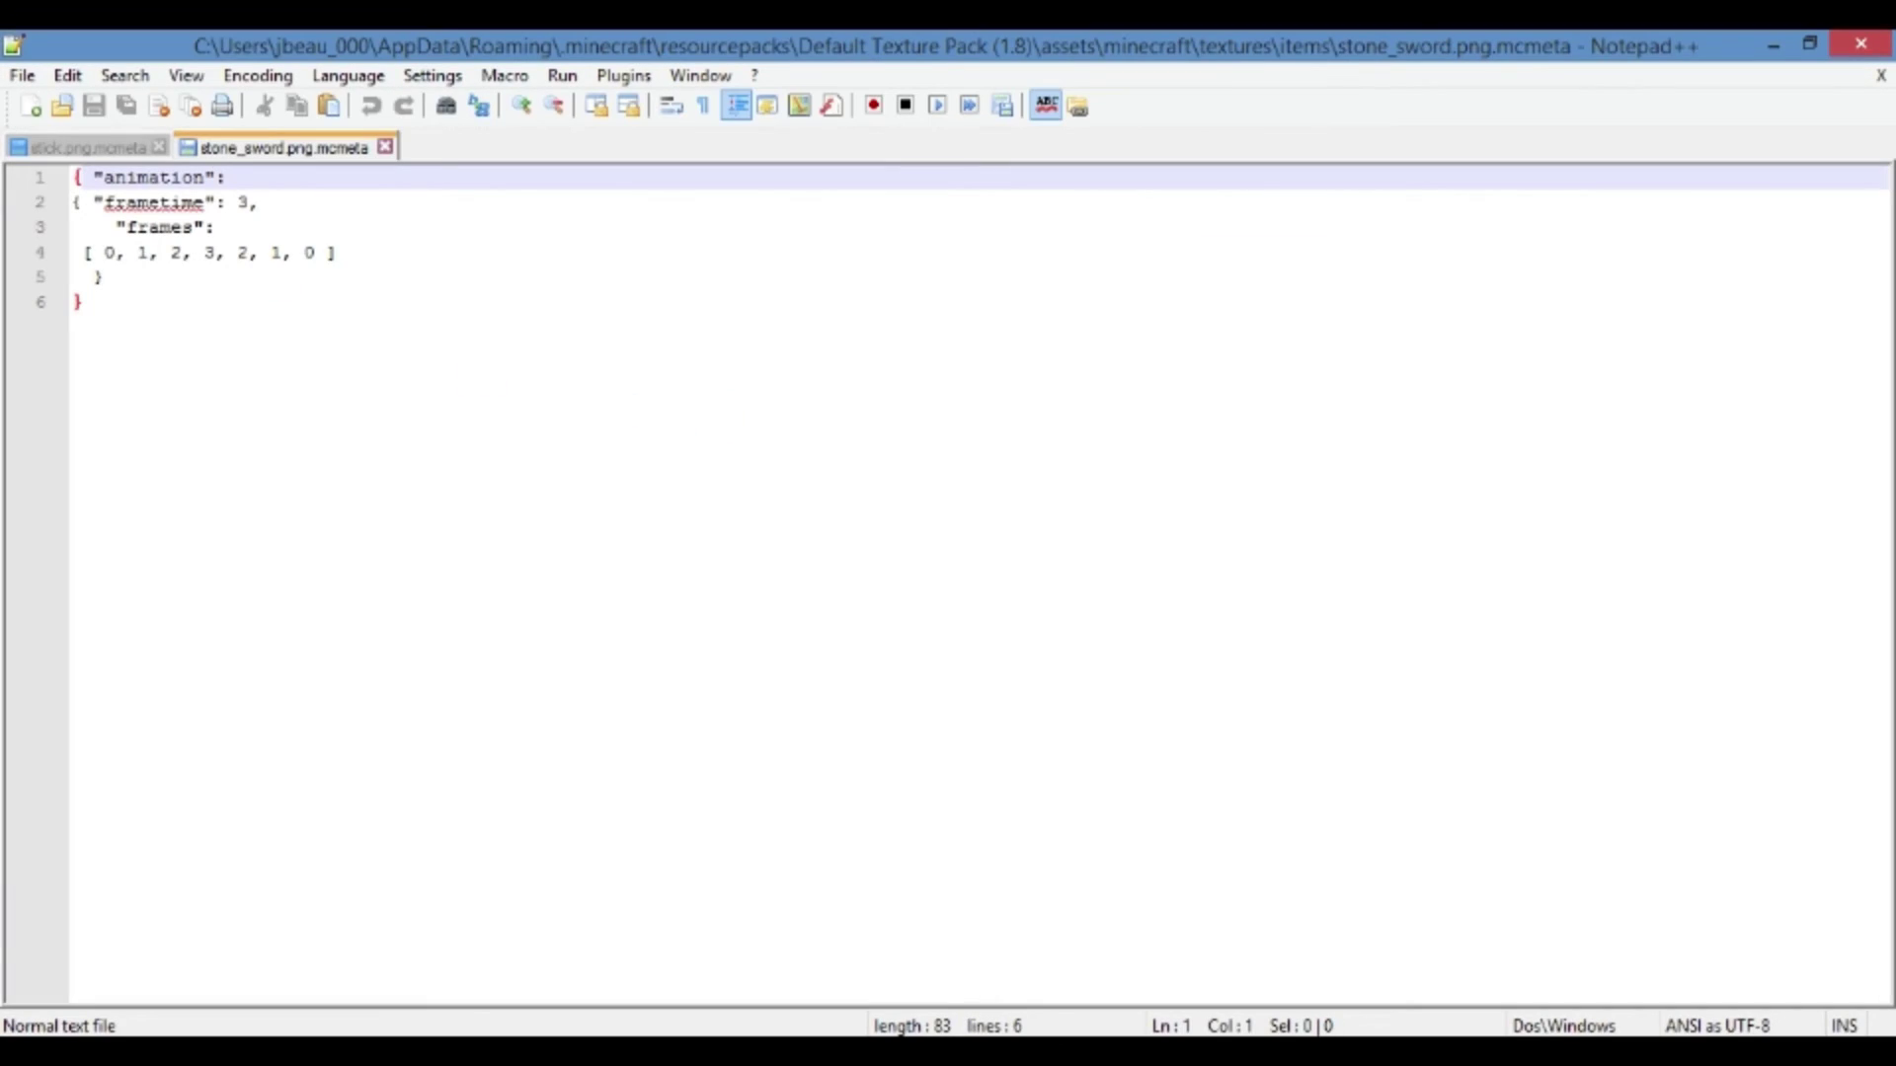
left_click(159, 147)
left_click(247, 202)
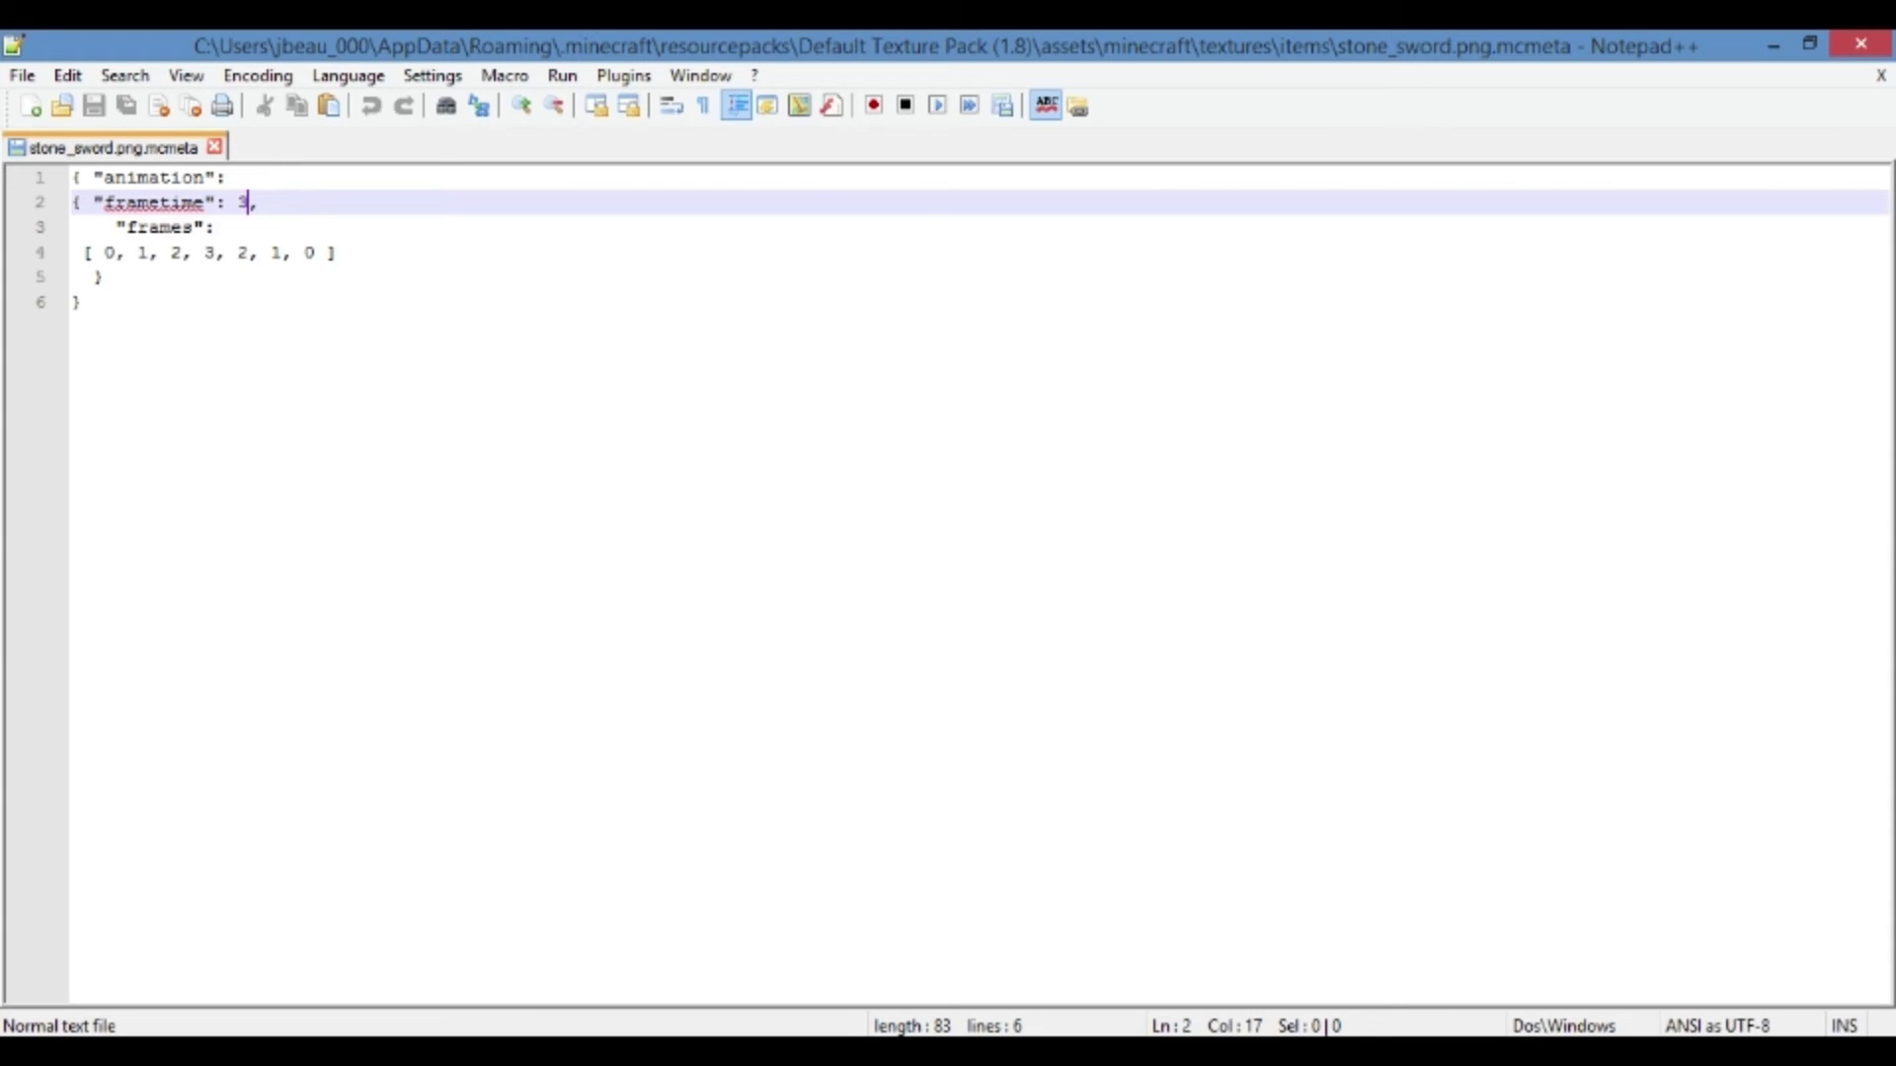
left_click(112, 253)
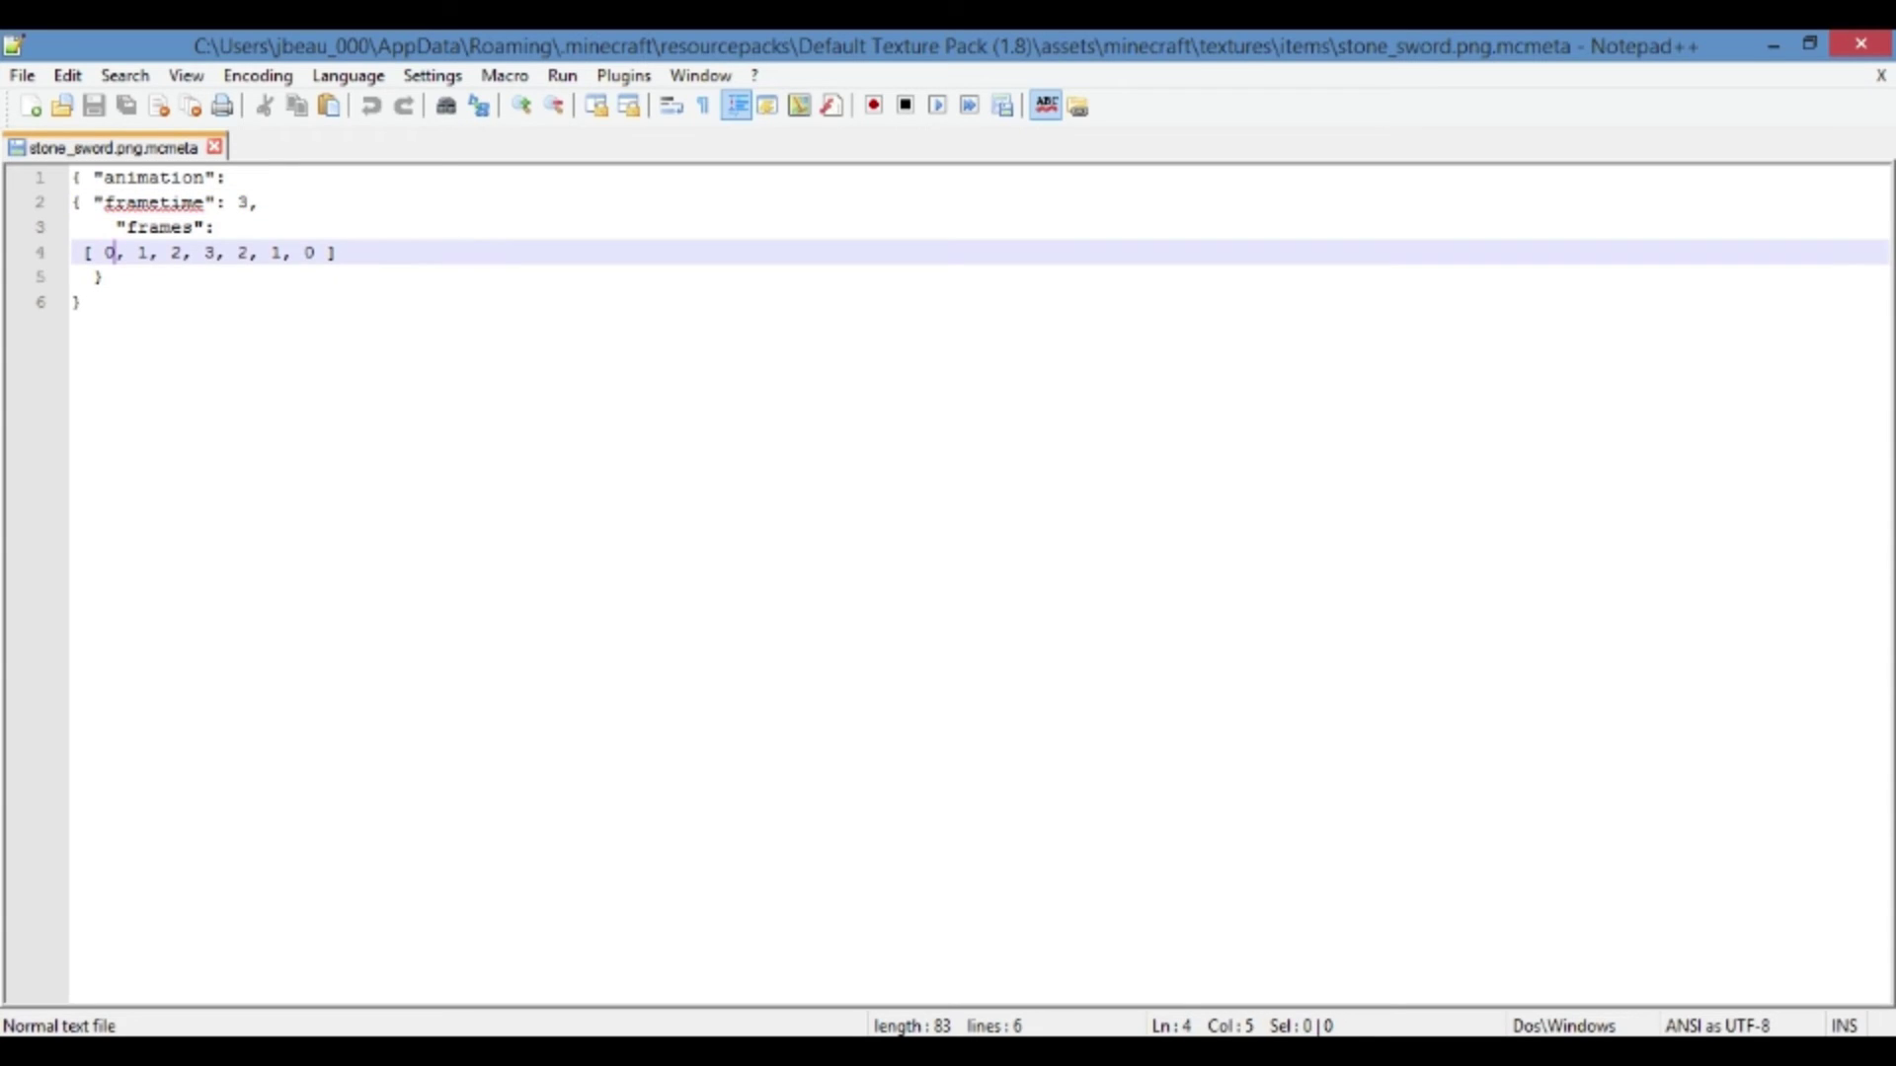
key("shift+Left")
key("Right")
key("Right")
key("Right")
key("Right")
key("shift+Left")
key("Right")
key("Right")
key("Right")
key("Right")
key("shift+Left")
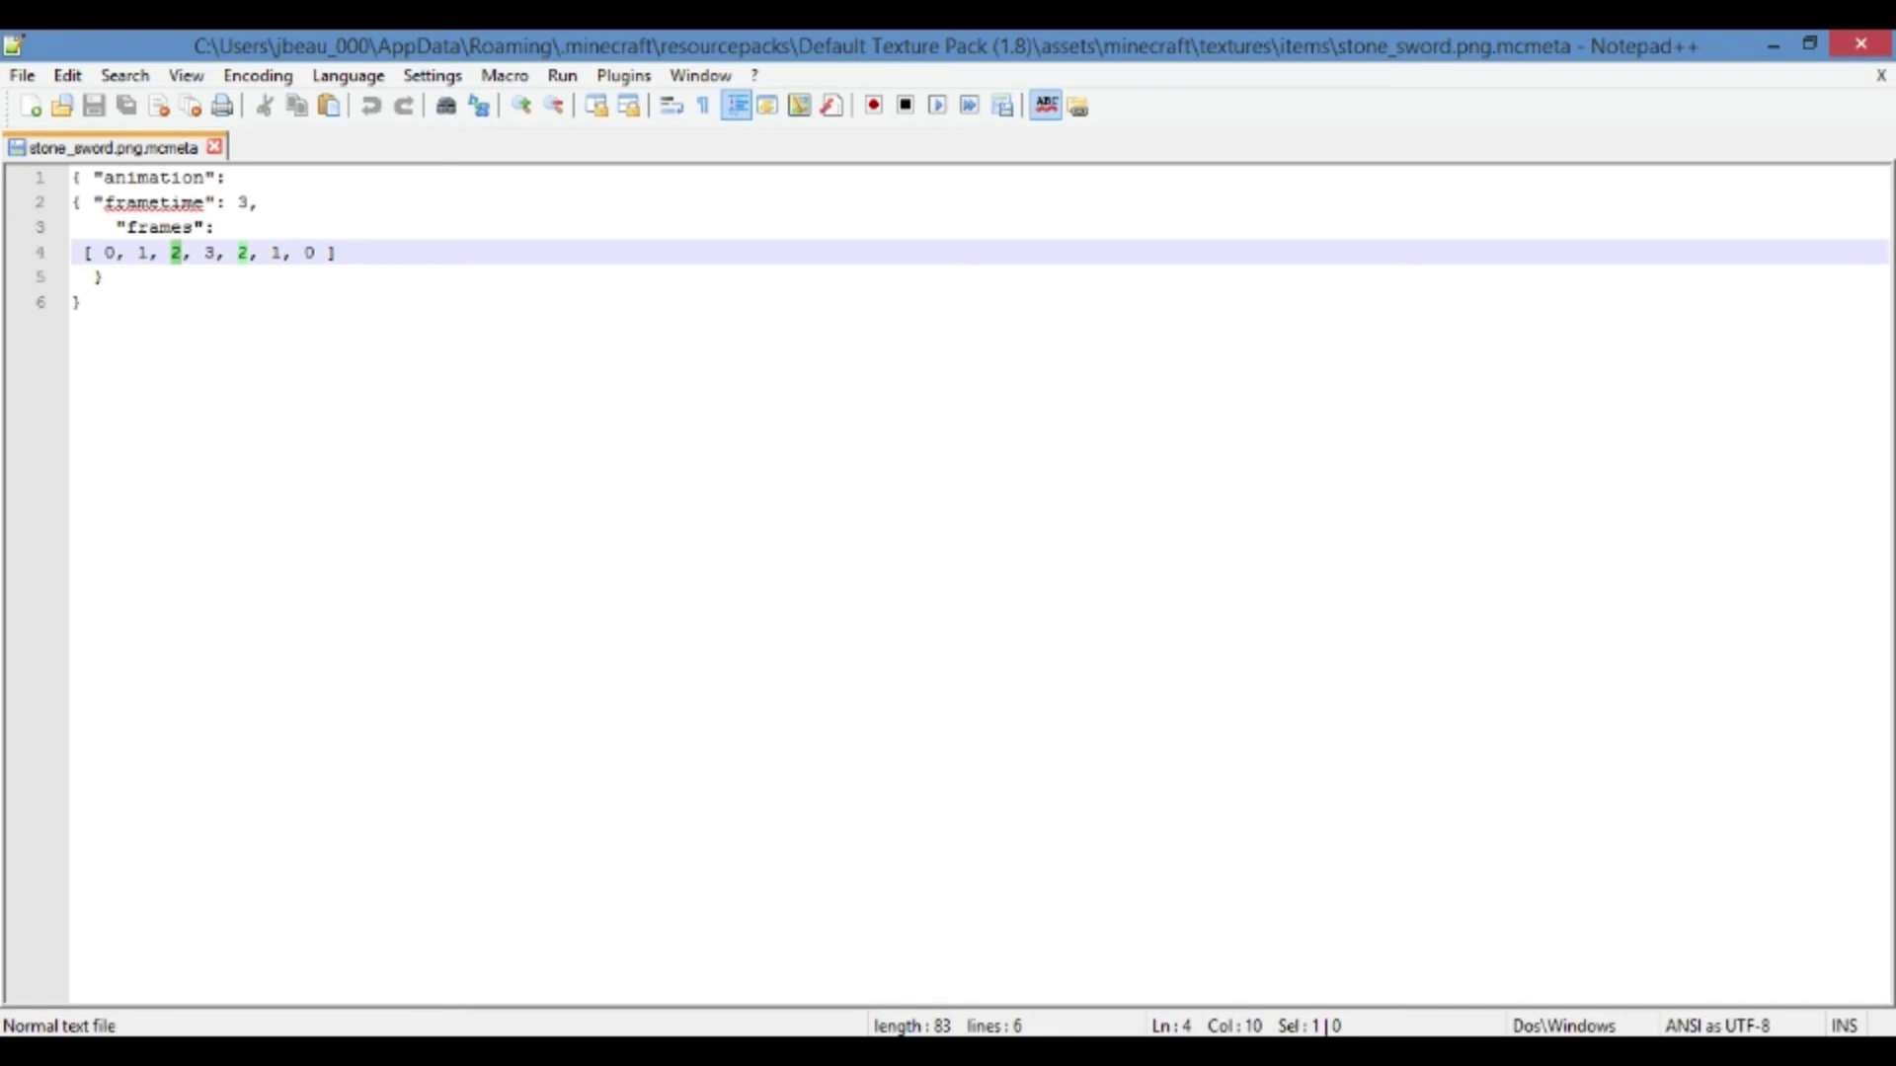
key("Right")
key("Right")
key("Right")
key("Right")
key("shift+Left")
key("Right")
key("Right")
type("4")
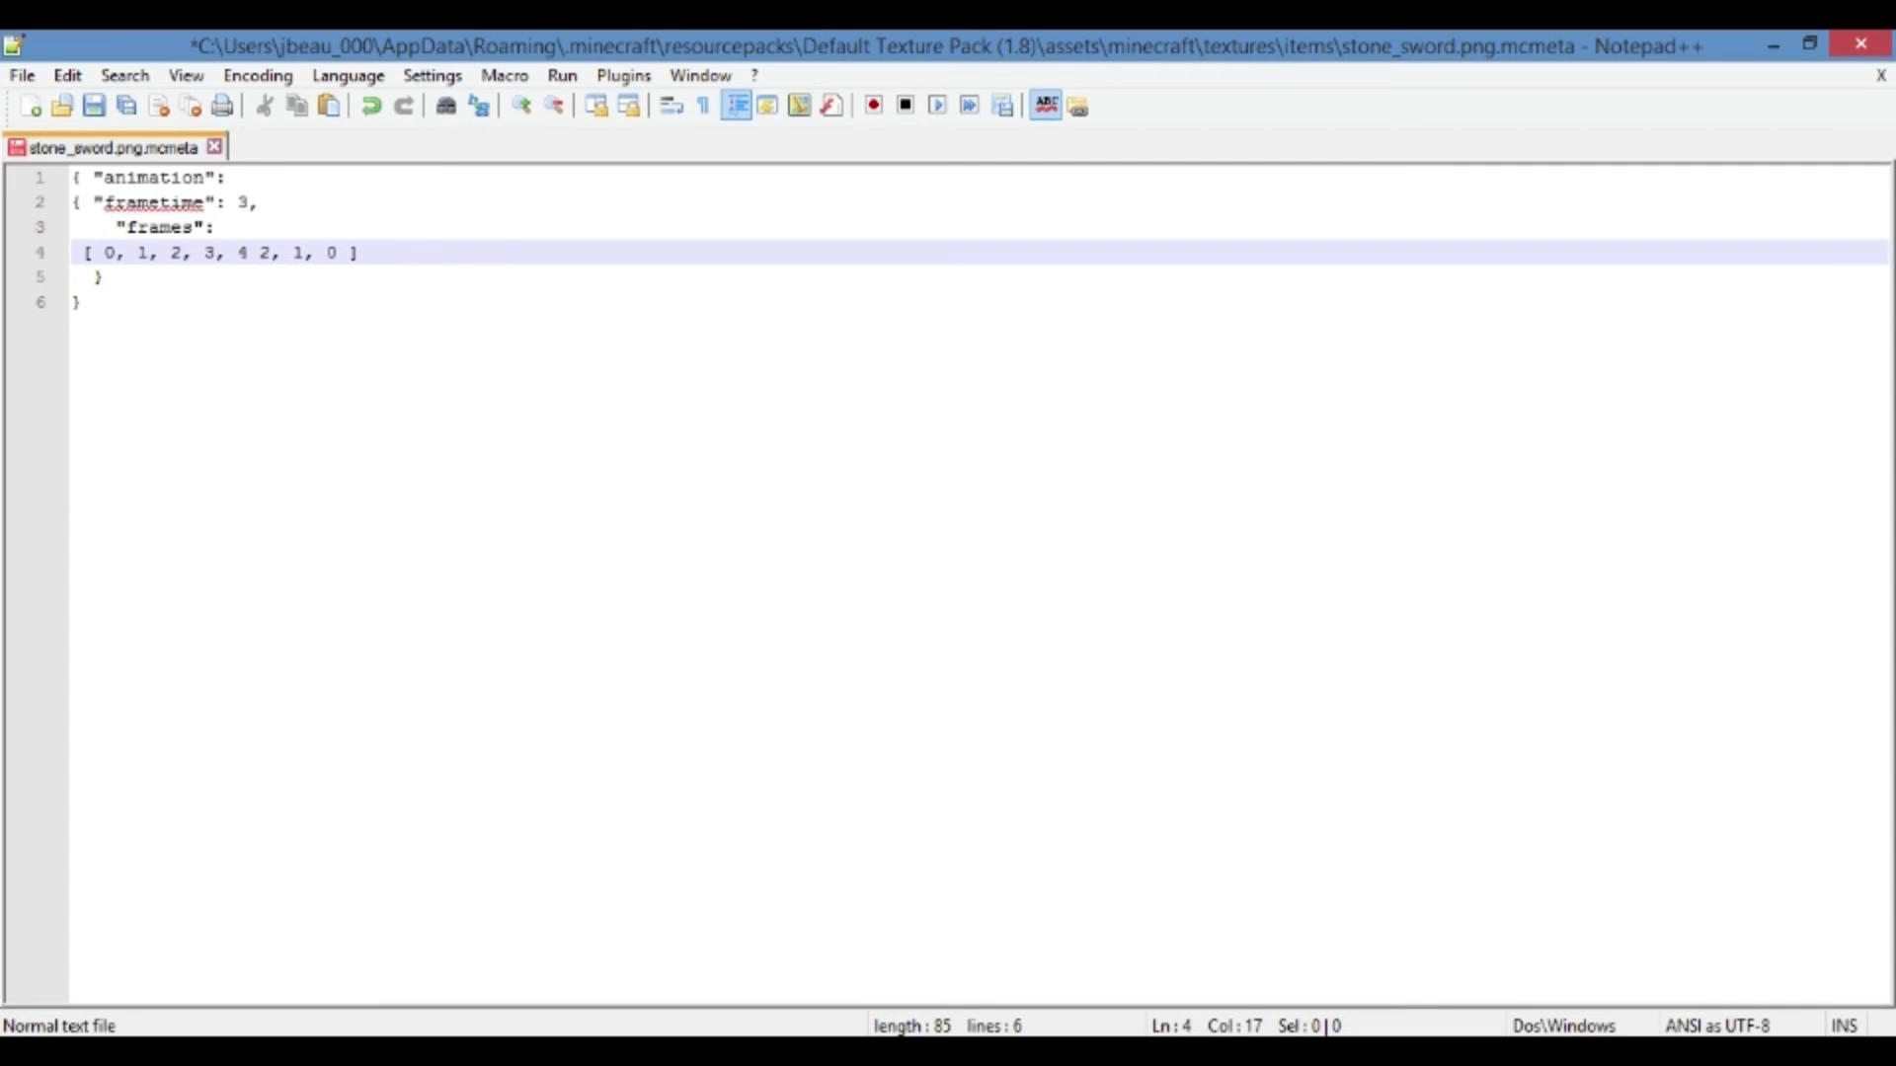
type(", 5")
key("BackSpace")
key("BackSpace")
key("BackSpace")
key("BackSpace")
key("BackSpace")
key("BackSpace")
key("BackSpace")
key("BackSpace")
key("BackSpace")
key("BackSpace")
key("BackSpace")
type("2, 1, 0")
Save the animation file, close Notepad++ and Explorer, and activate Default Texture Pack (1.8) in-game
left_click(22, 75)
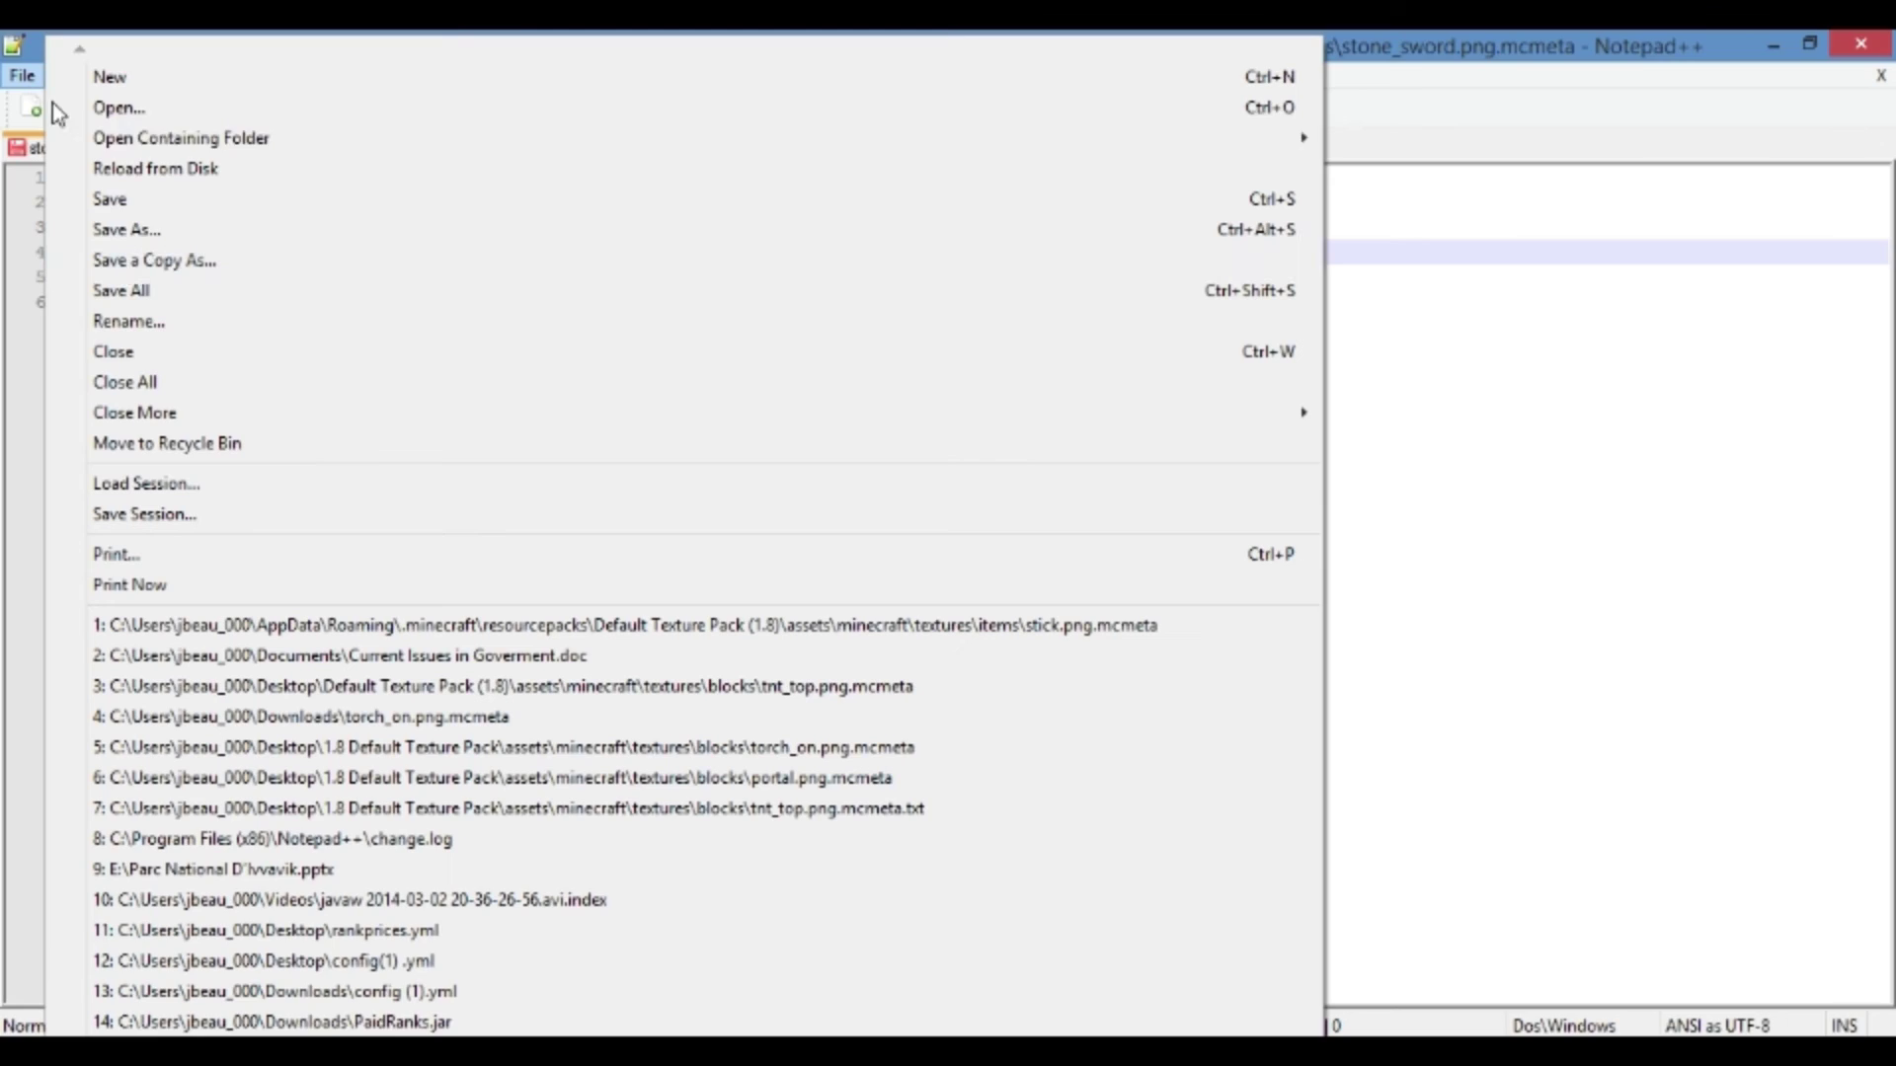
left_click(158, 198)
left_click(1858, 46)
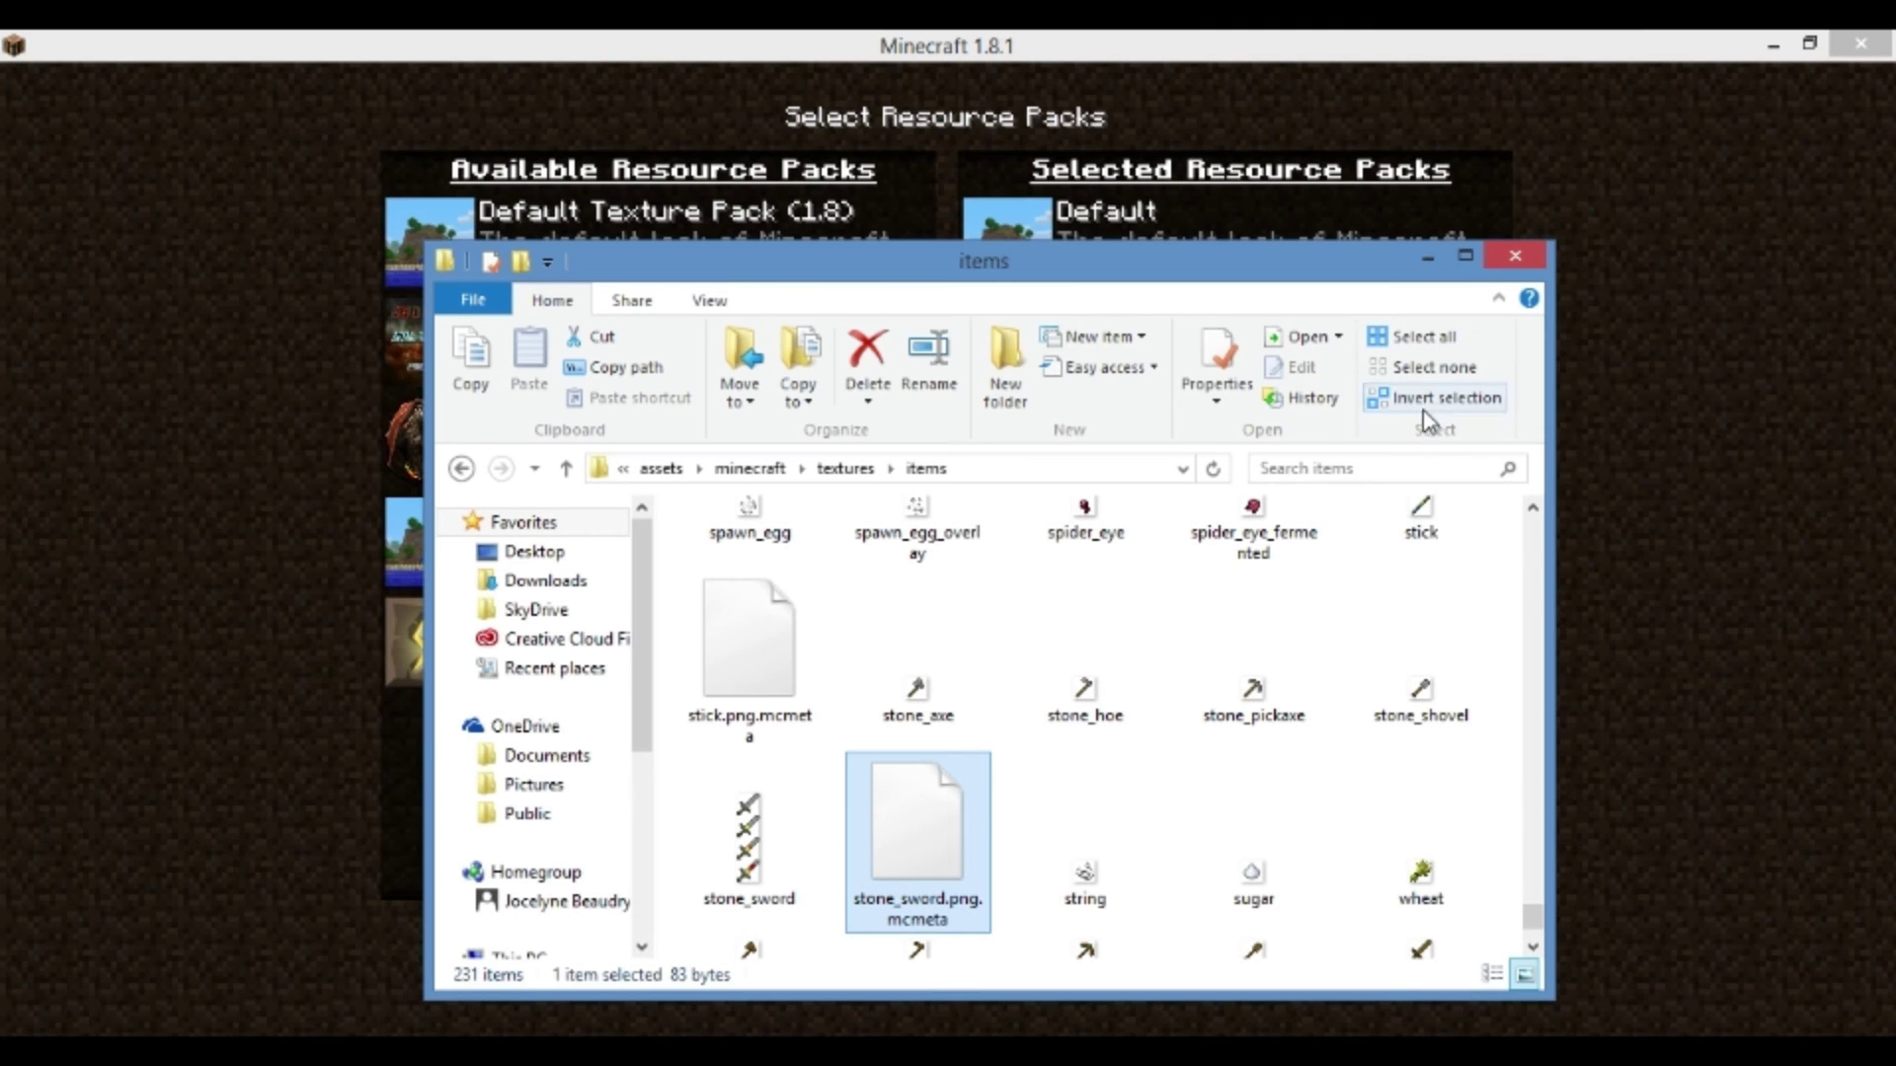
left_click(1515, 256)
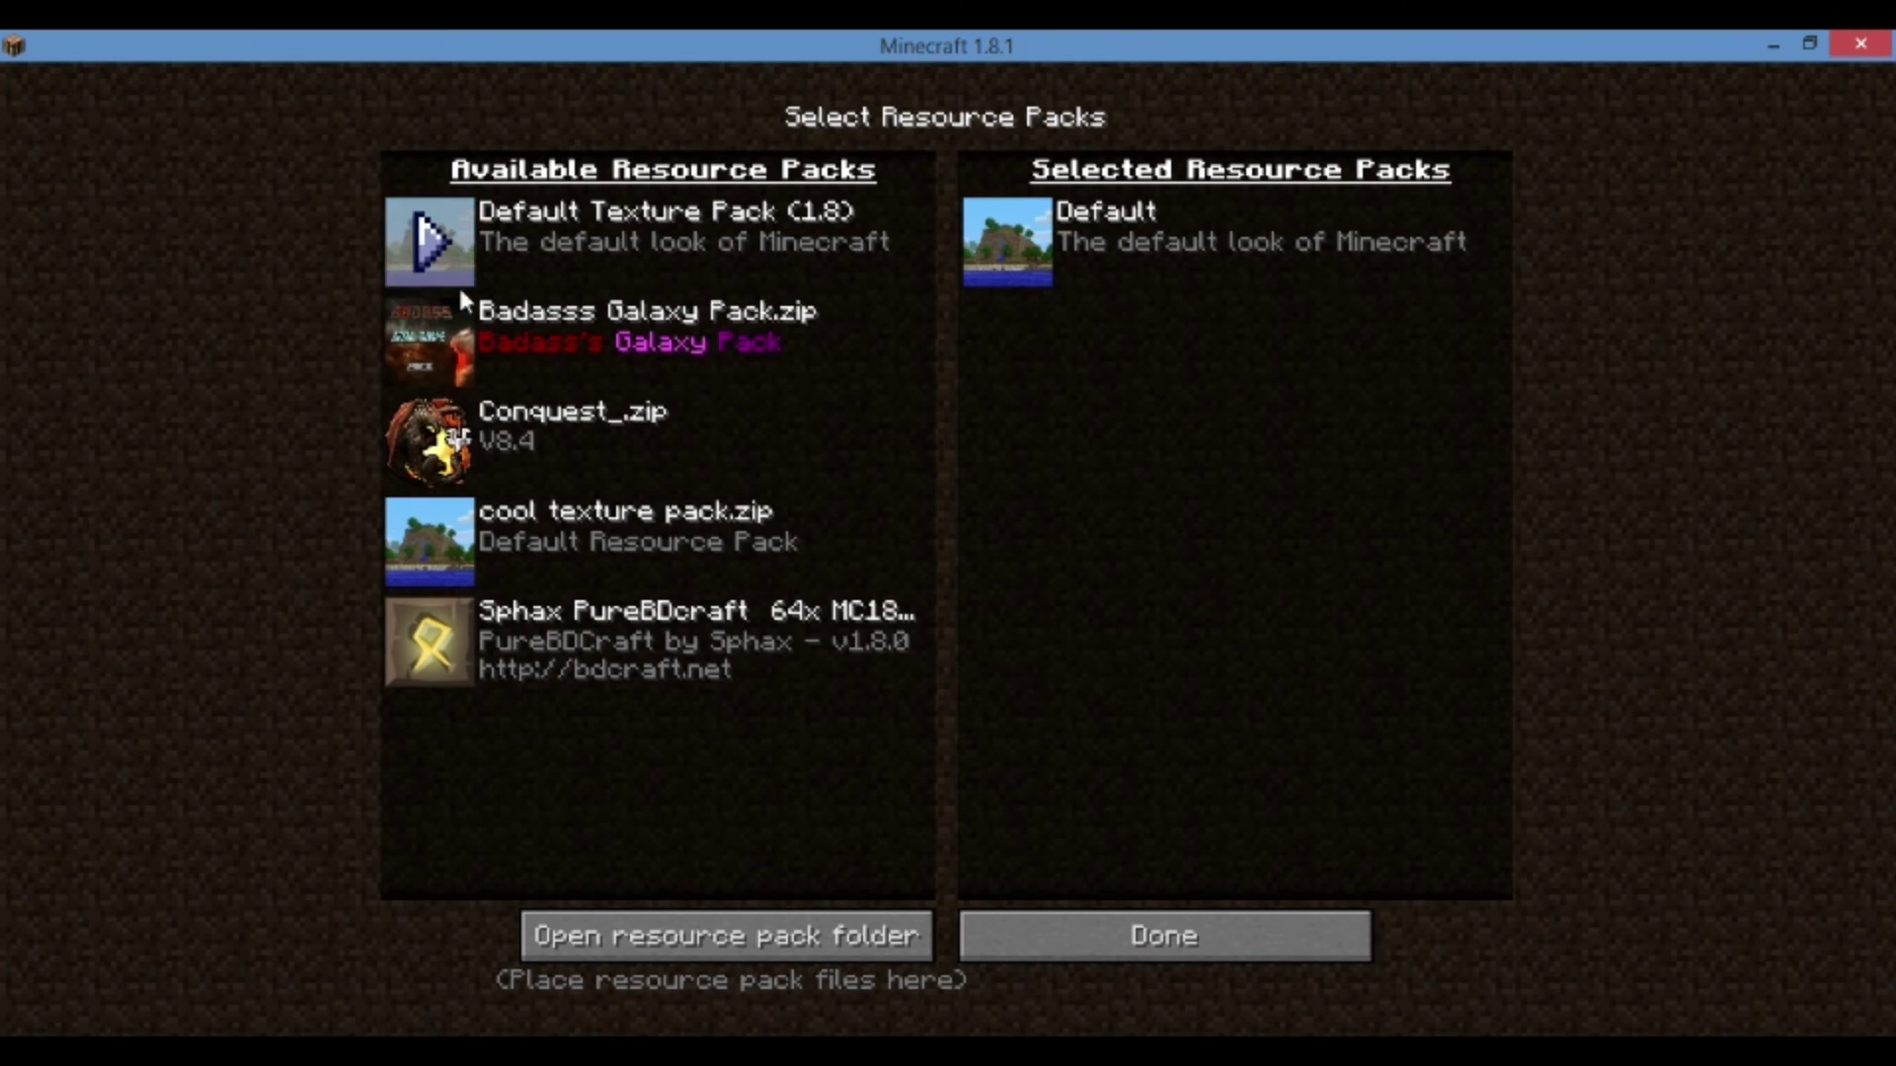
left_click(435, 241)
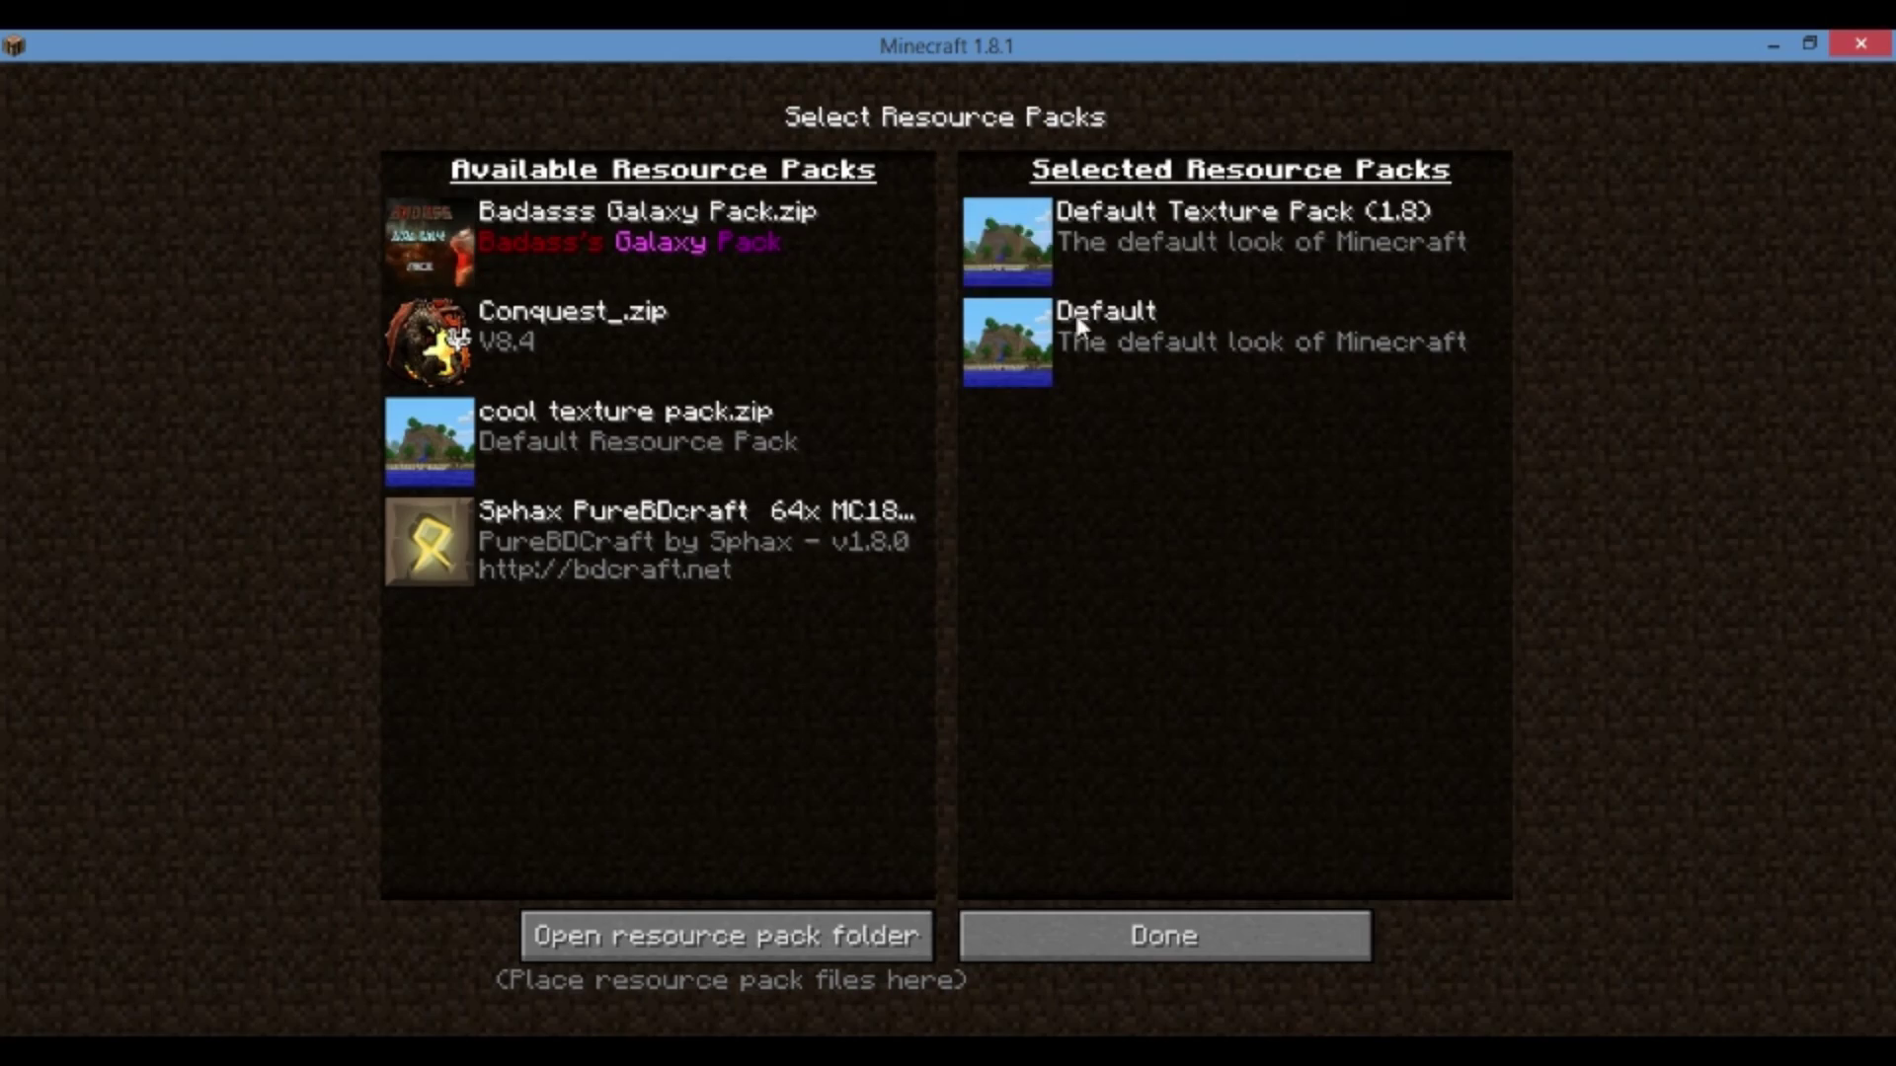
left_click(1102, 930)
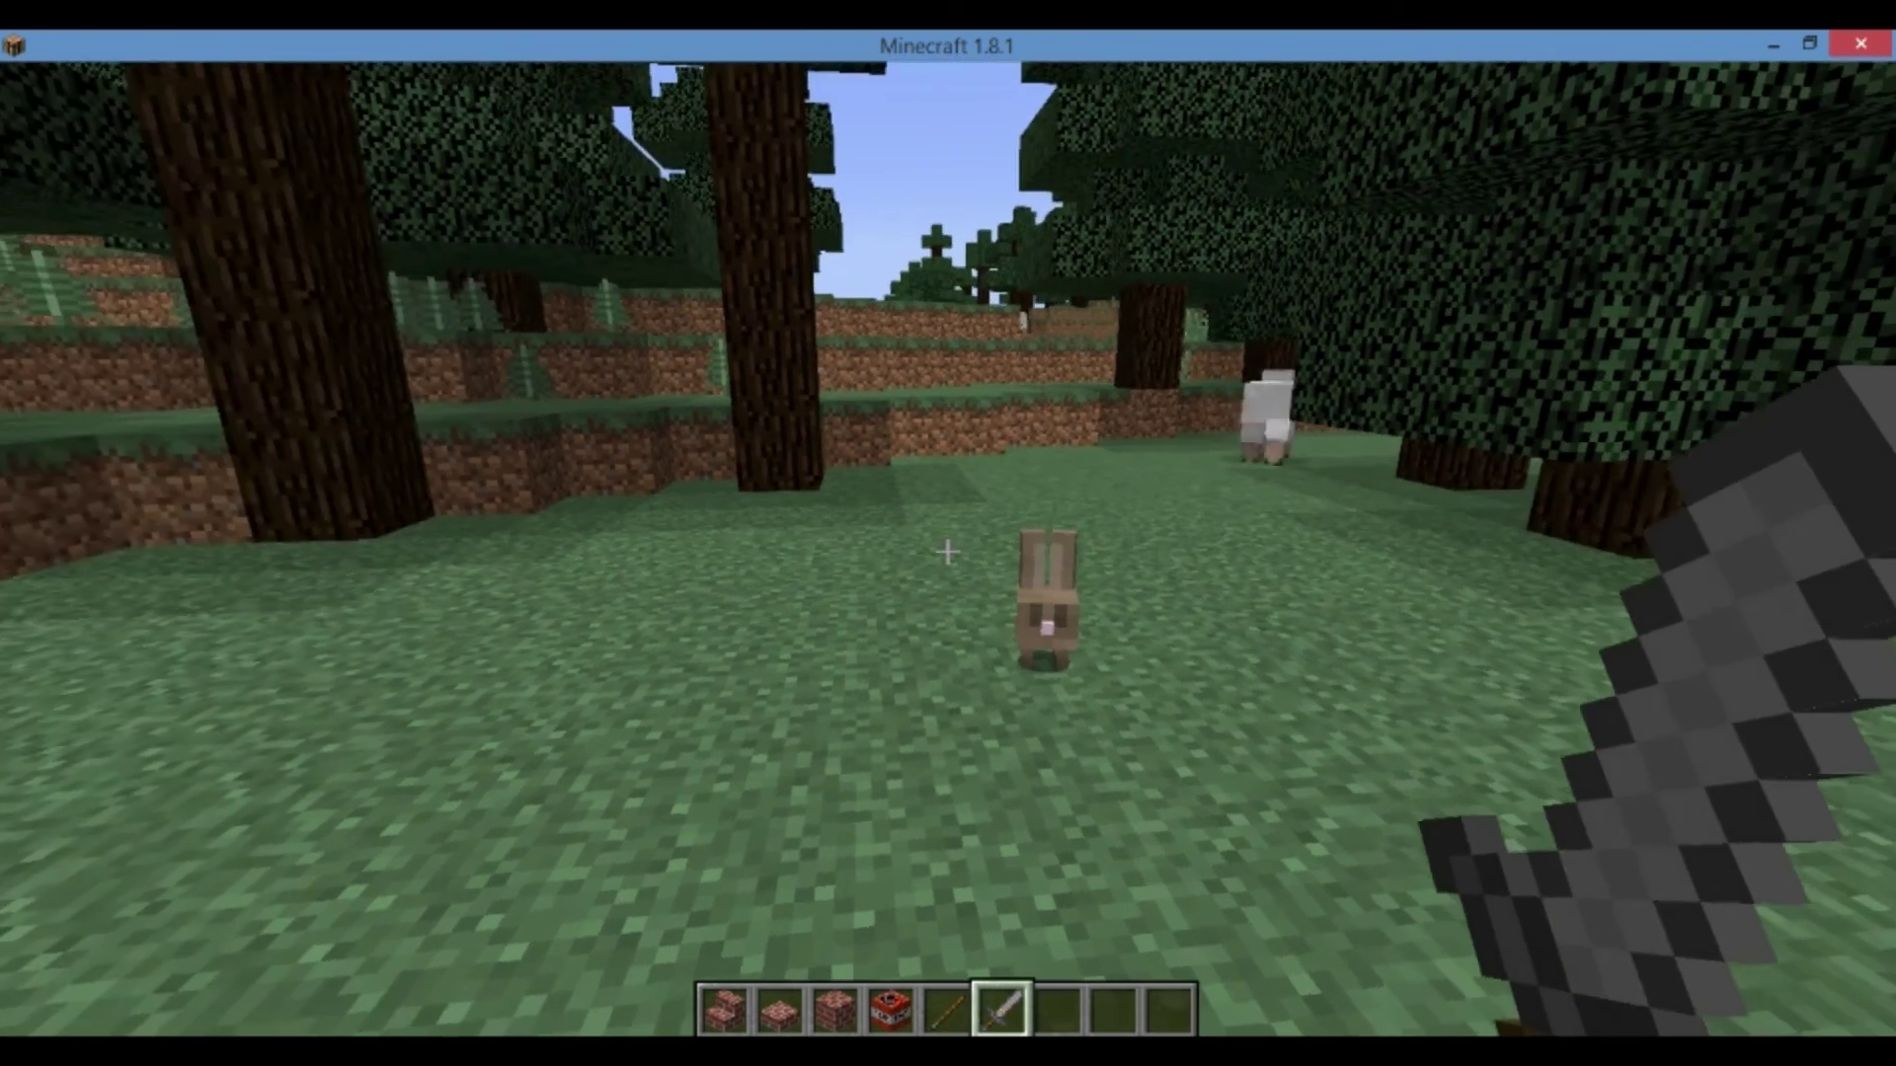
Pause the game and deactivate Default Texture Pack (1.8) under Options > Resource Packs
key("e")
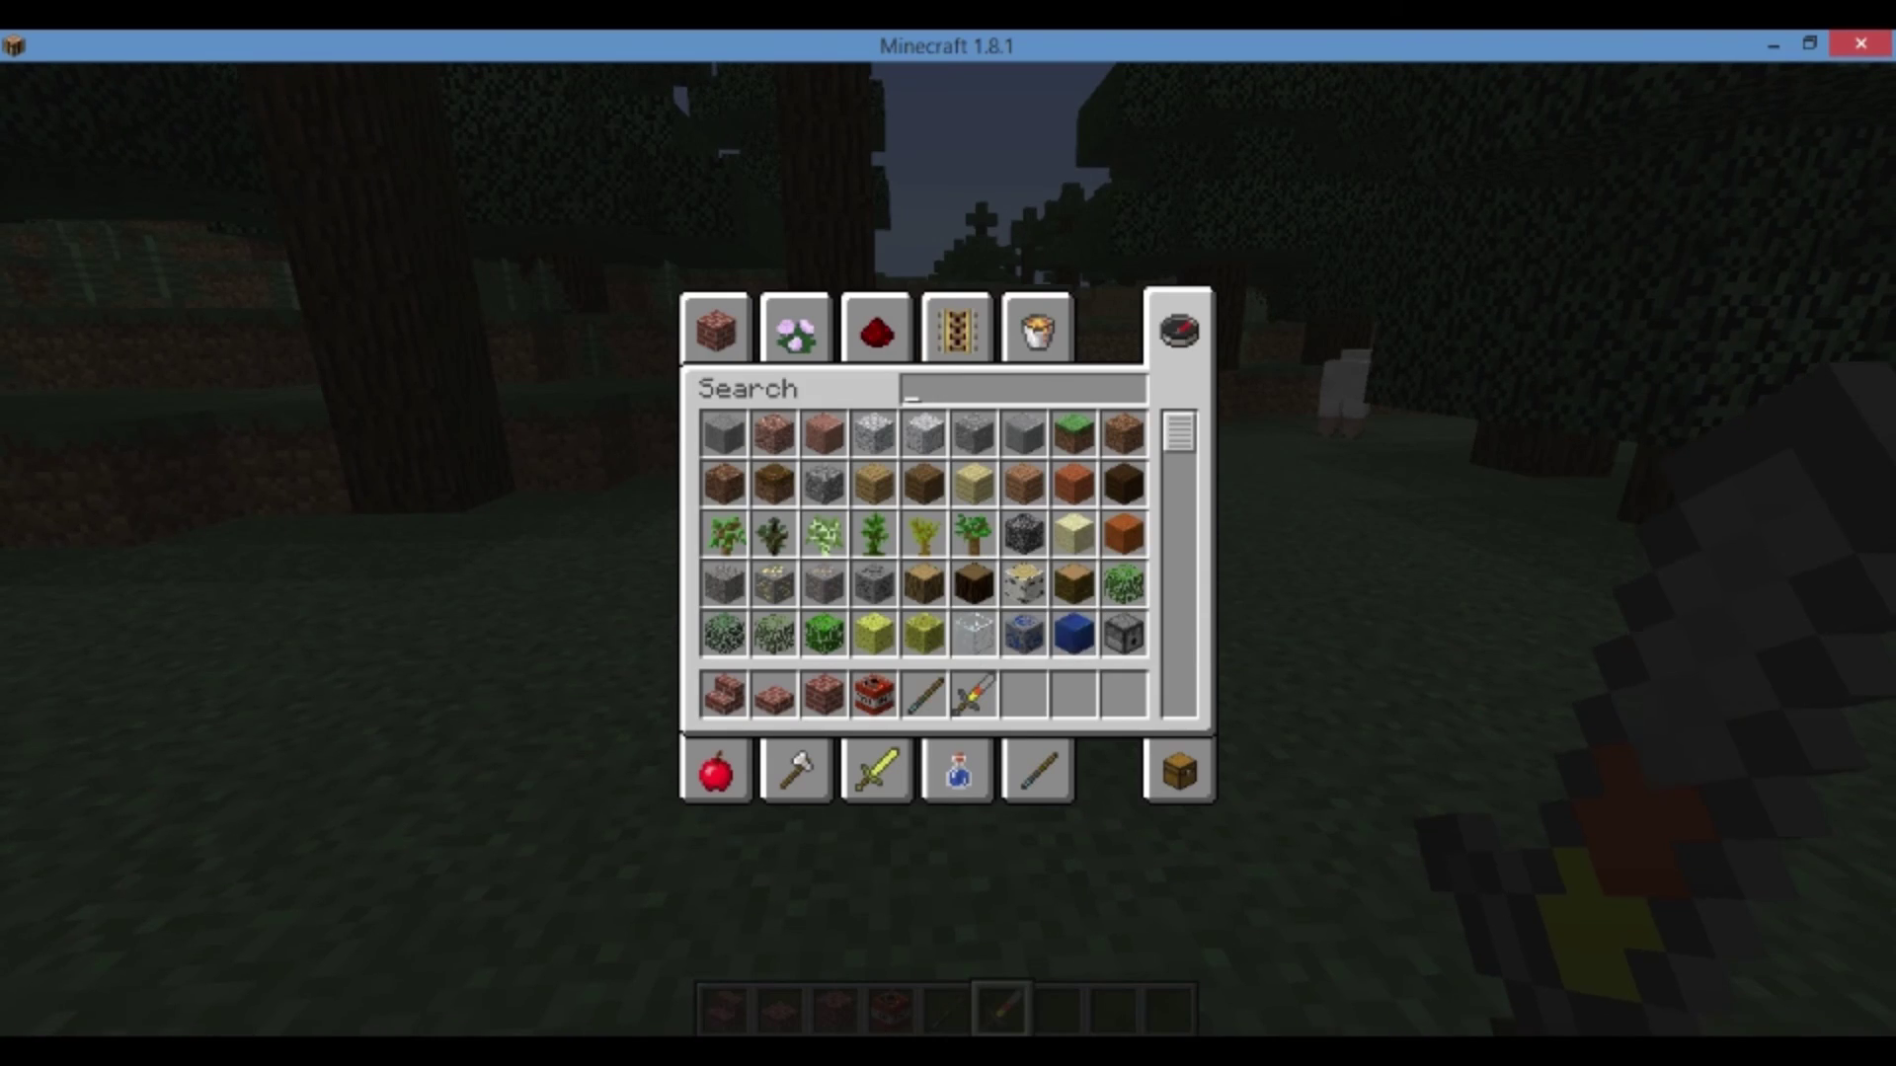
key("Escape")
key("Escape")
left_click(850, 539)
left_click(810, 614)
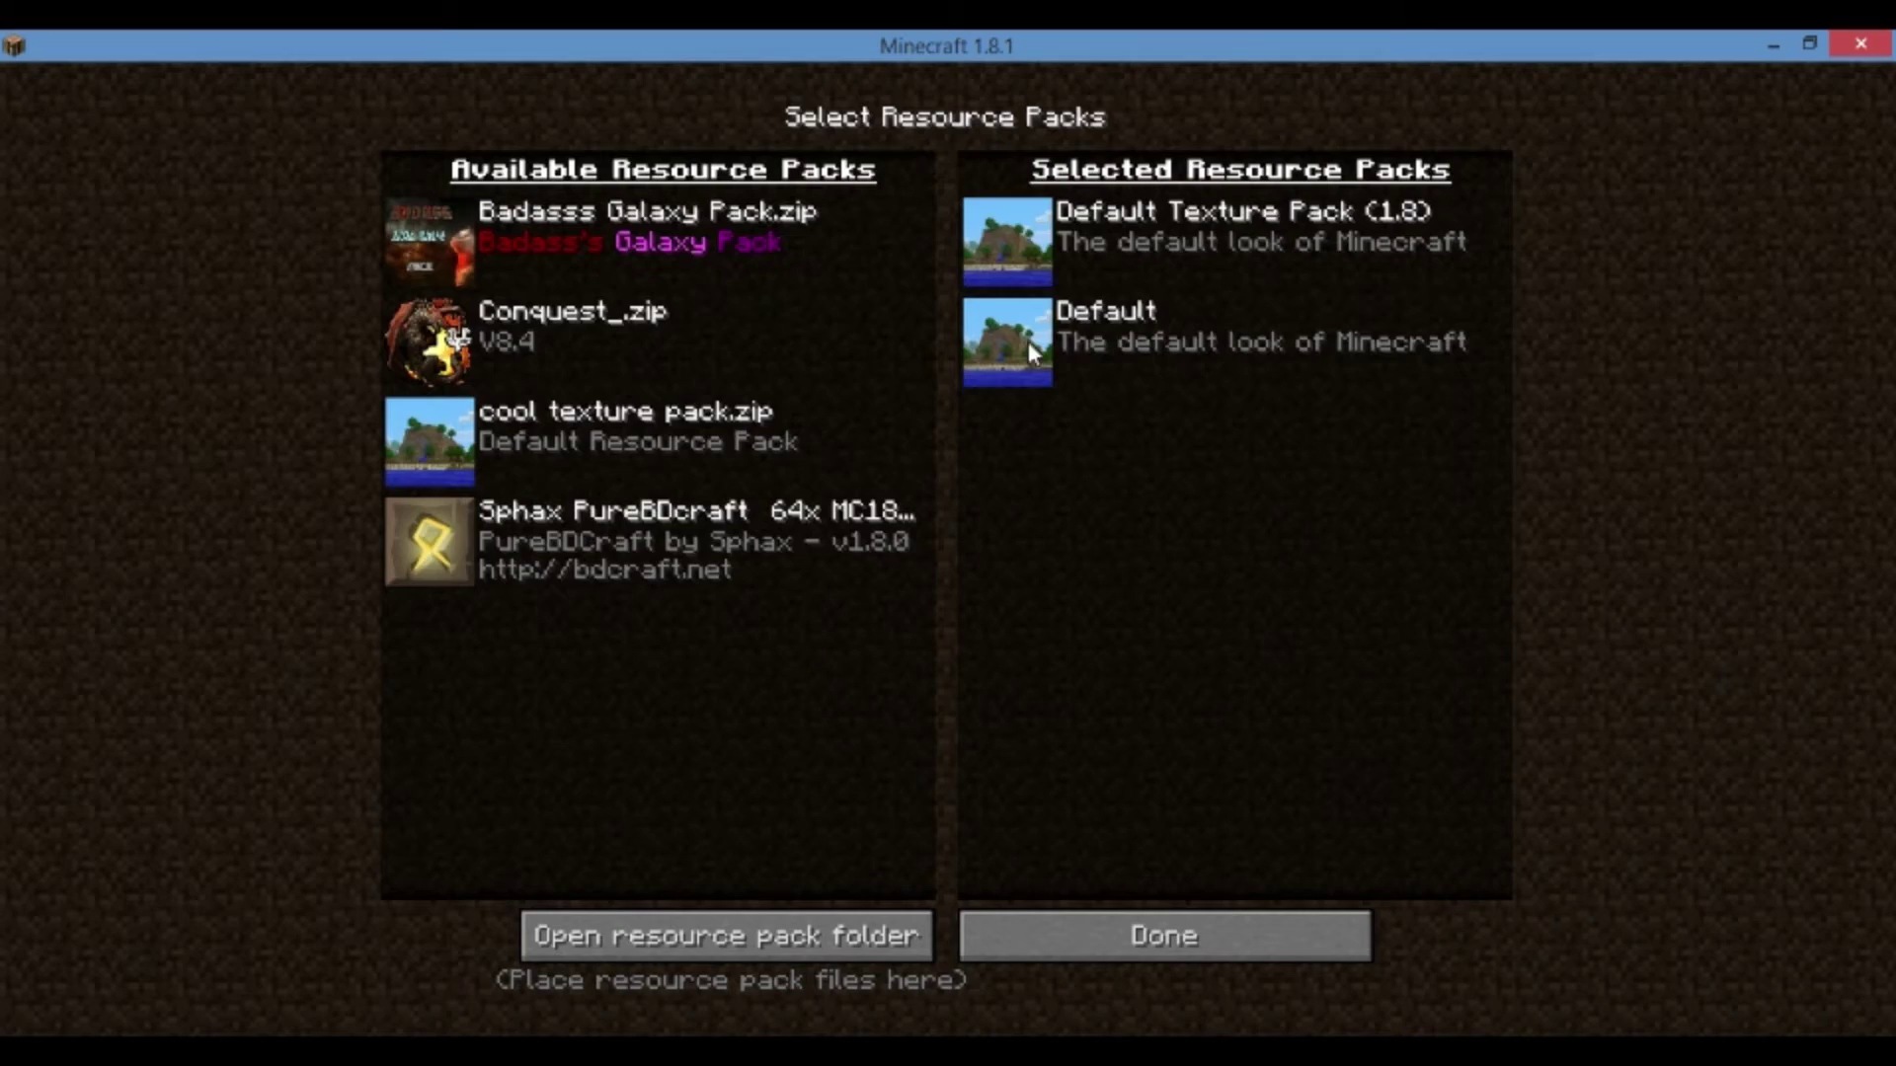
left_click(1005, 223)
Open the resource pack folder and browse to Default Texture Pack (1.8)'s textures/items folder
mouse_move(916, 341)
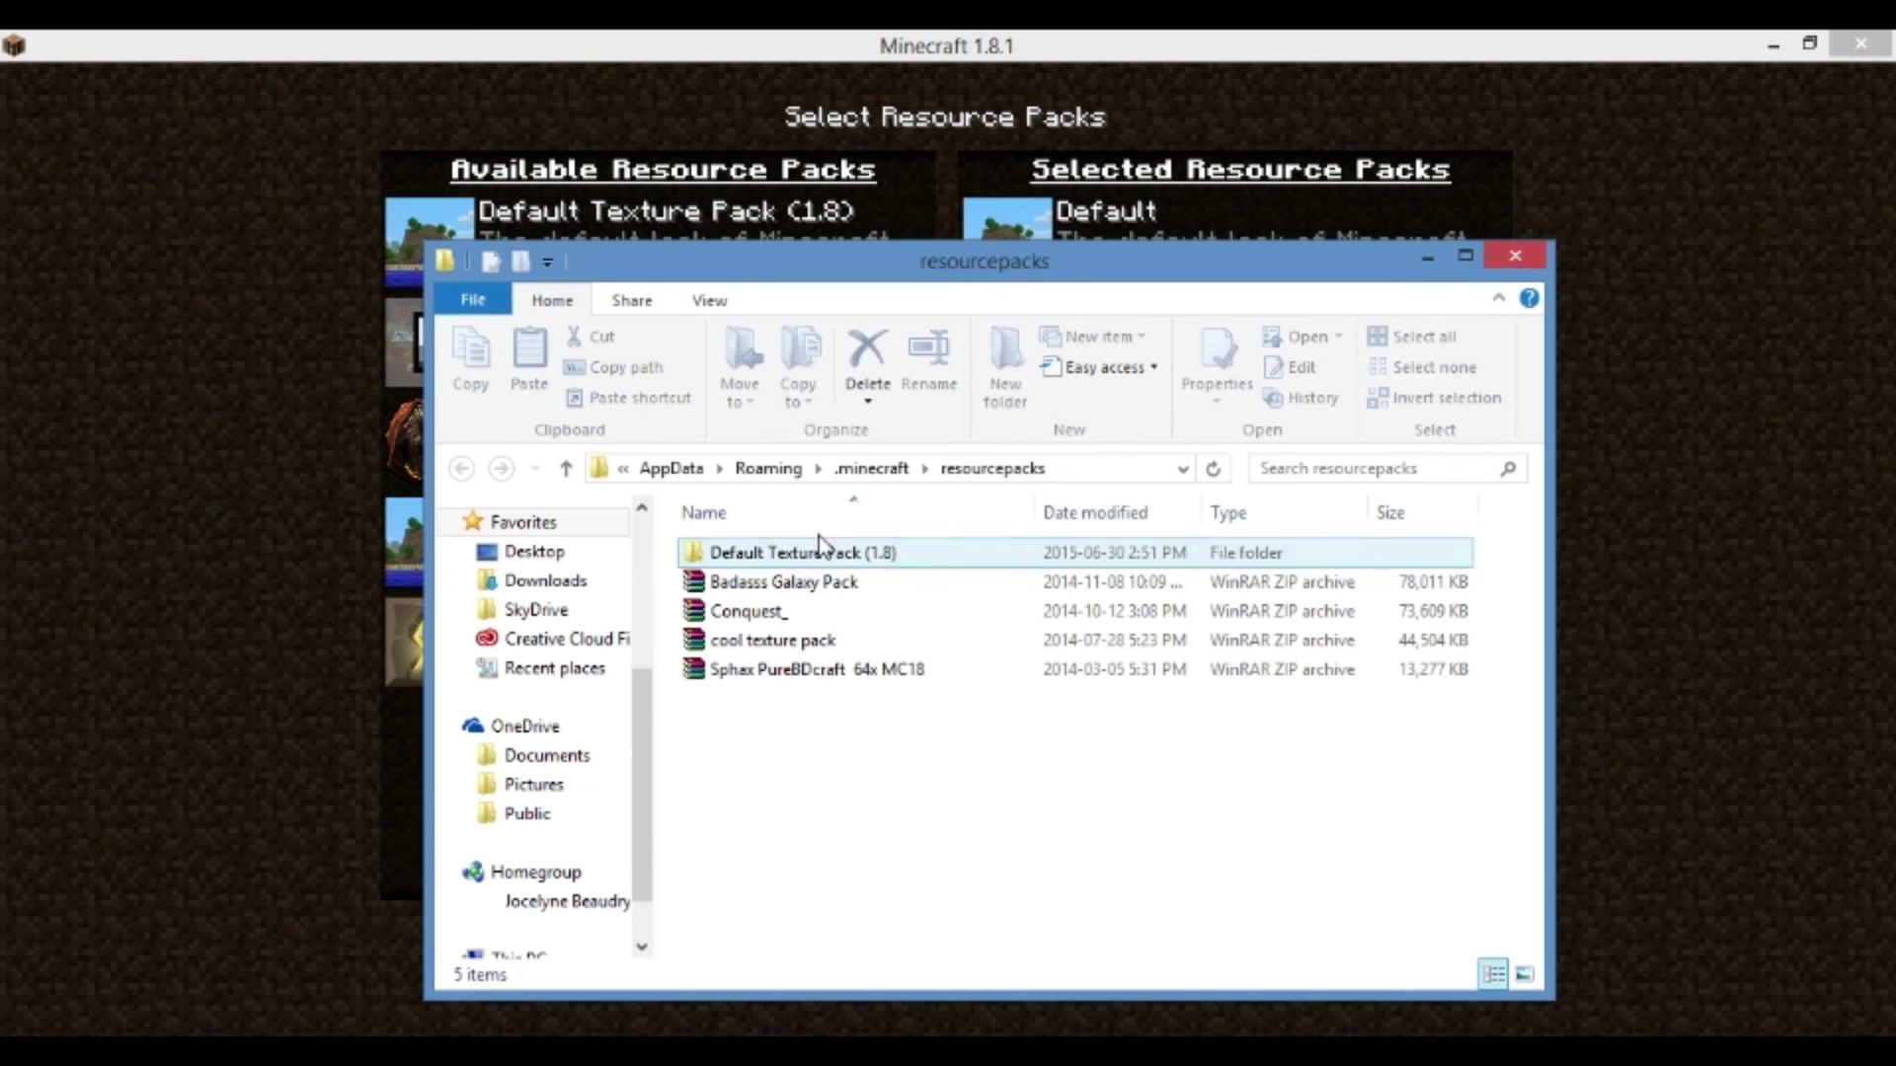
left_click(825, 552)
double_click(826, 553)
double_click(830, 553)
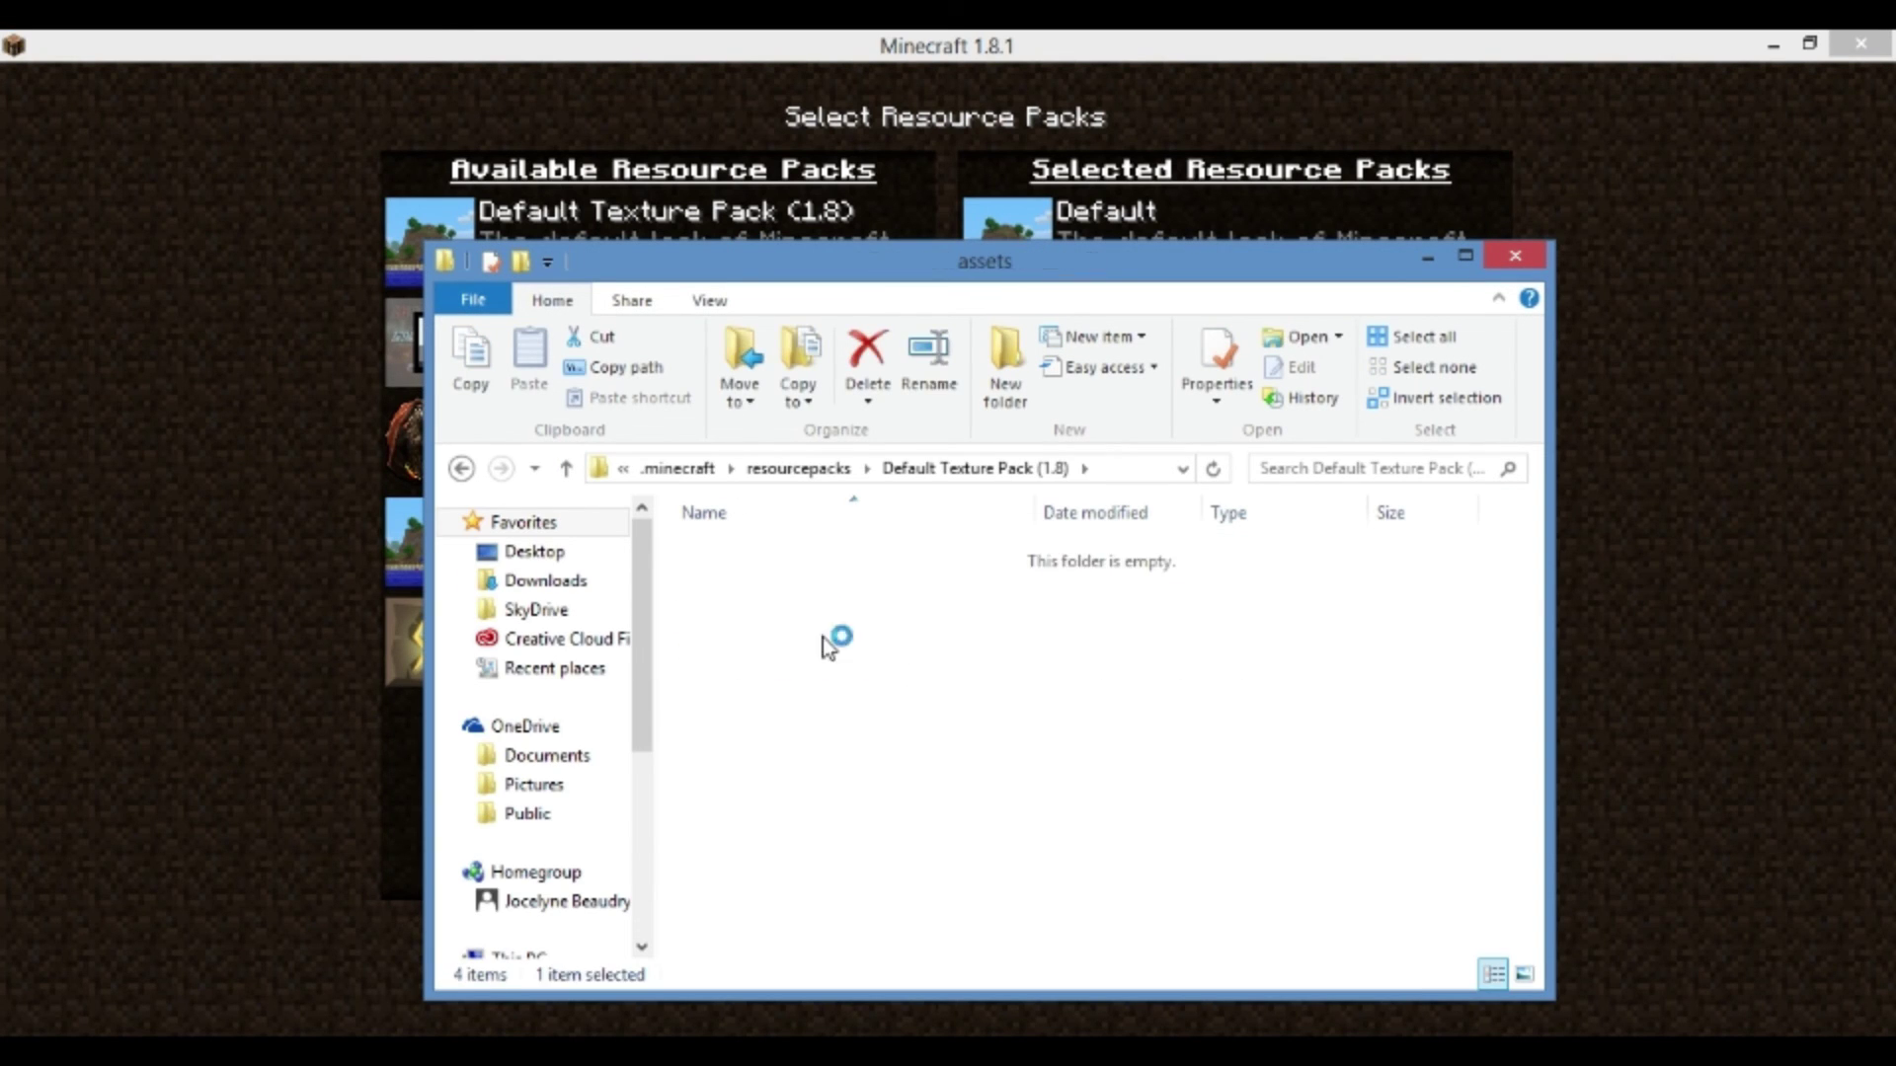
double_click(816, 553)
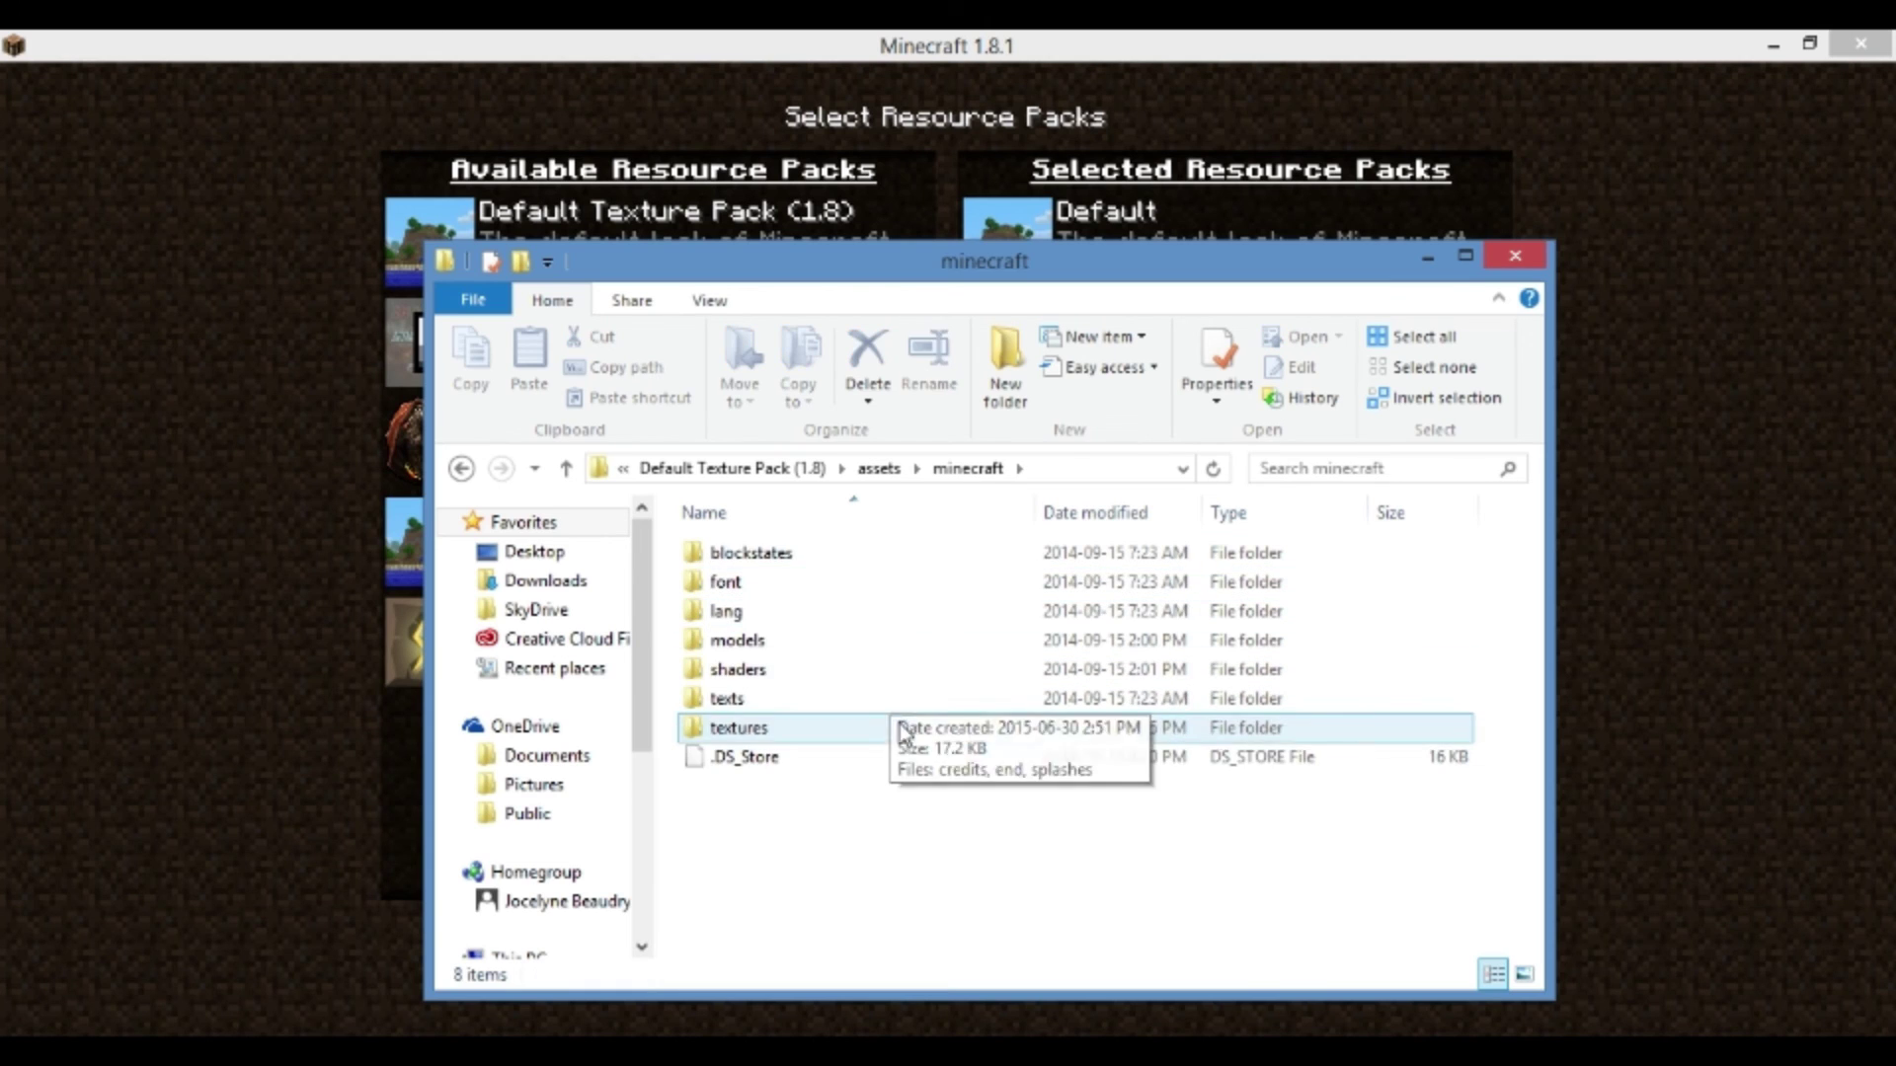
left_click(898, 727)
double_click(899, 727)
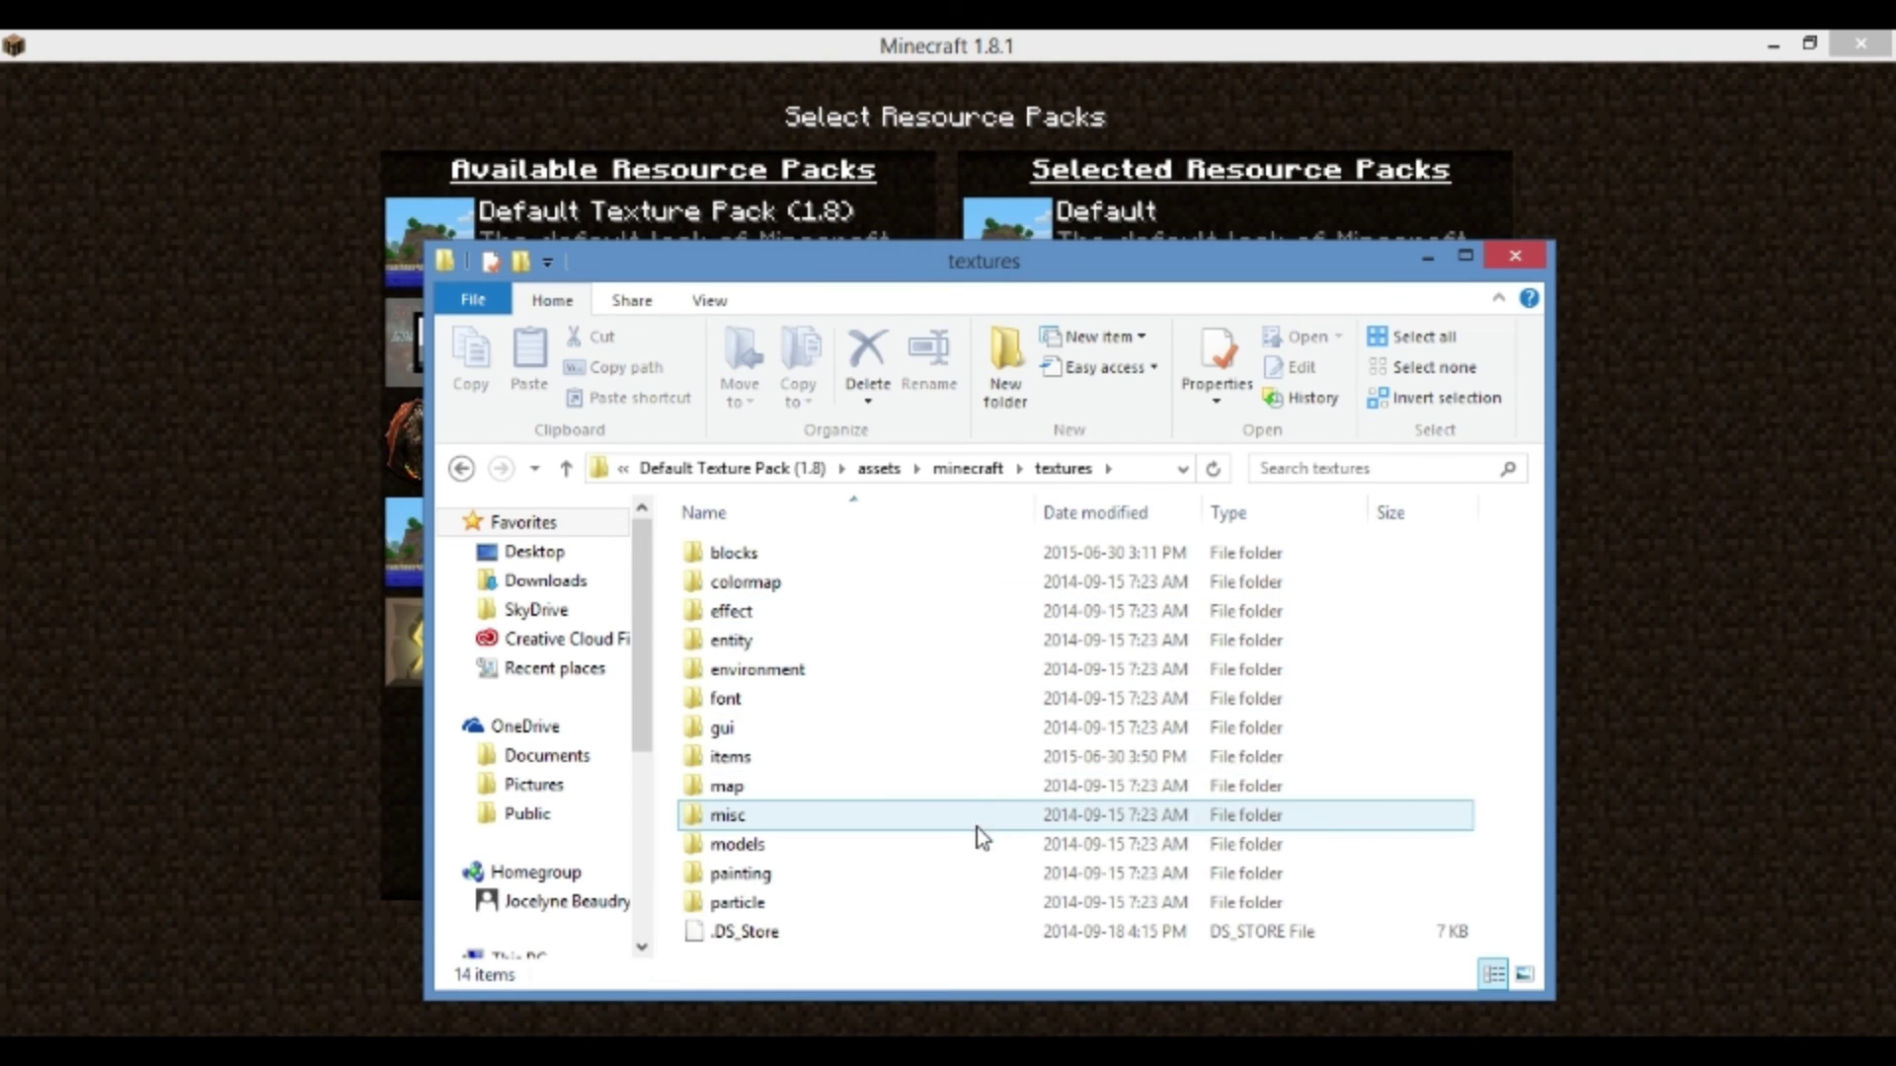
double_click(978, 760)
left_click_drag(1532, 522, 1533, 911)
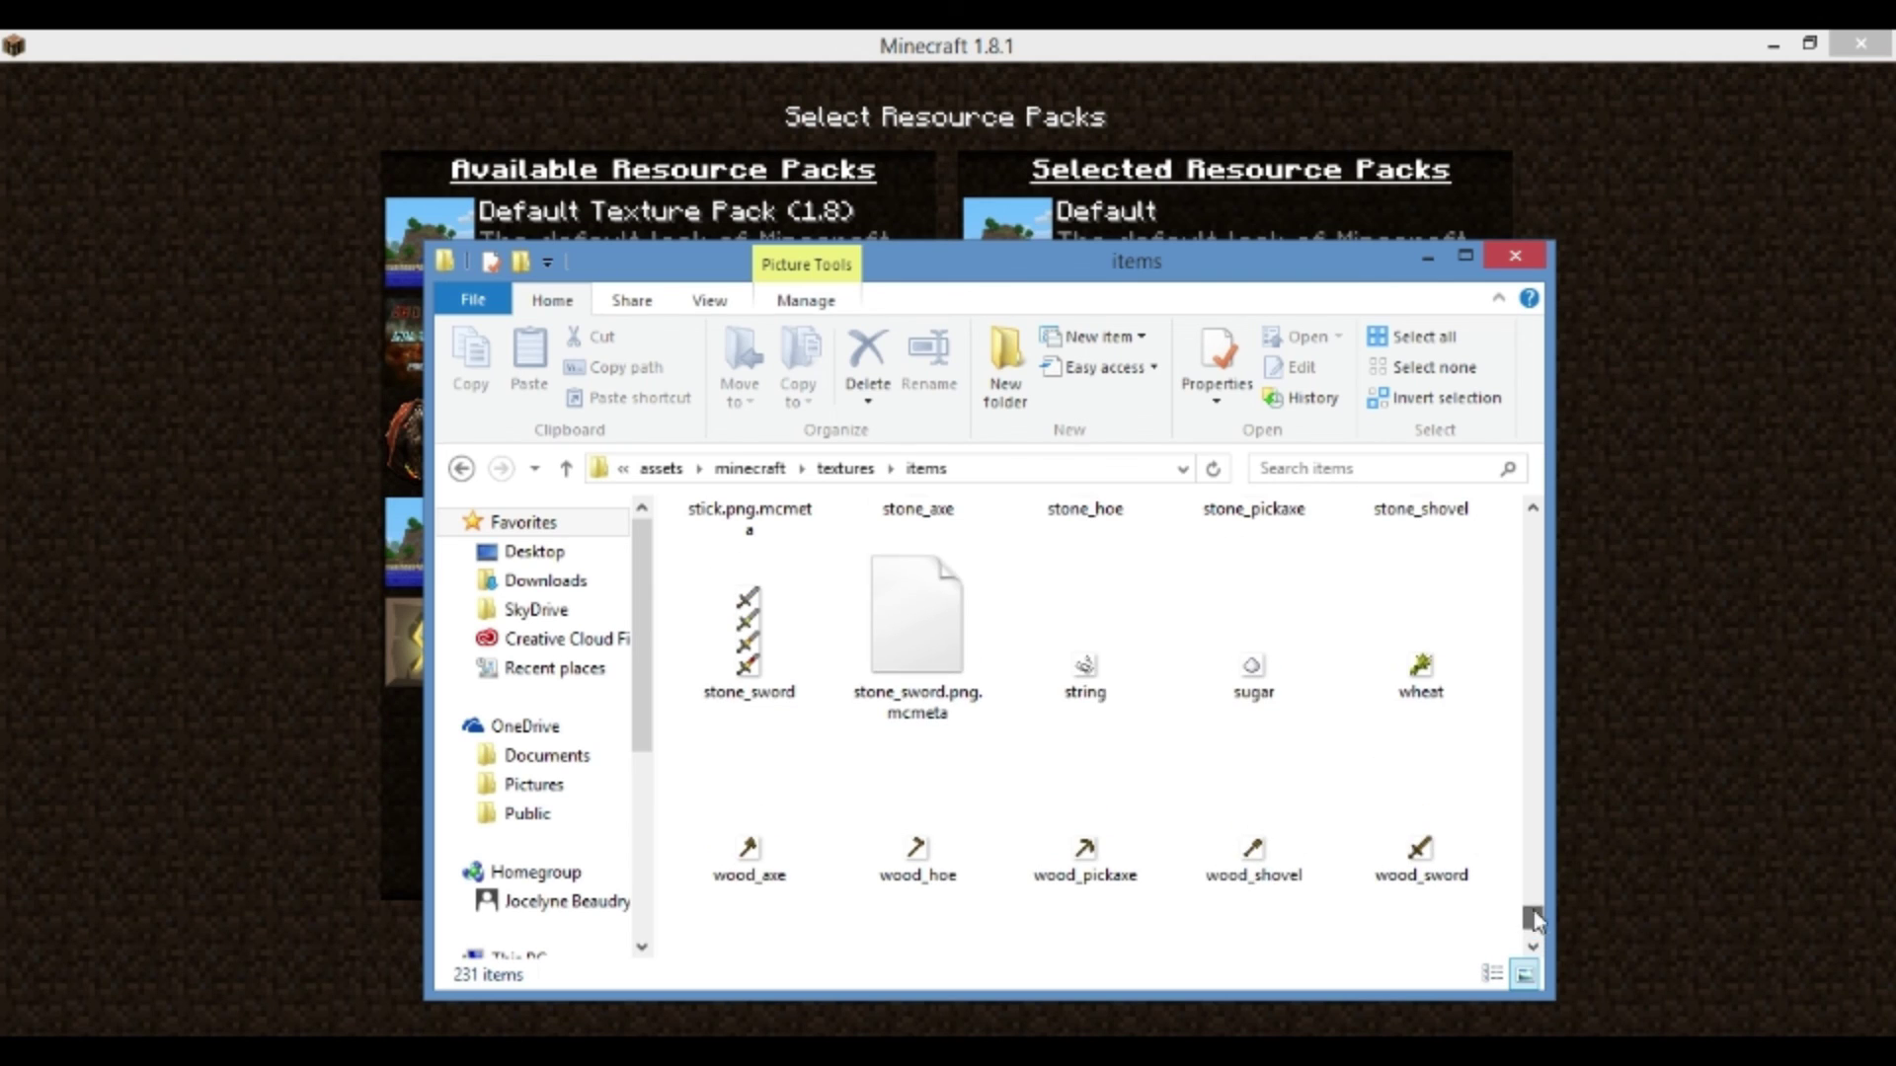
Re-save stone_sword.png.mcmeta in Notepad++, close the windows, and reactivate Default Texture Pack (1.8)
right_click(968, 653)
left_click(1086, 189)
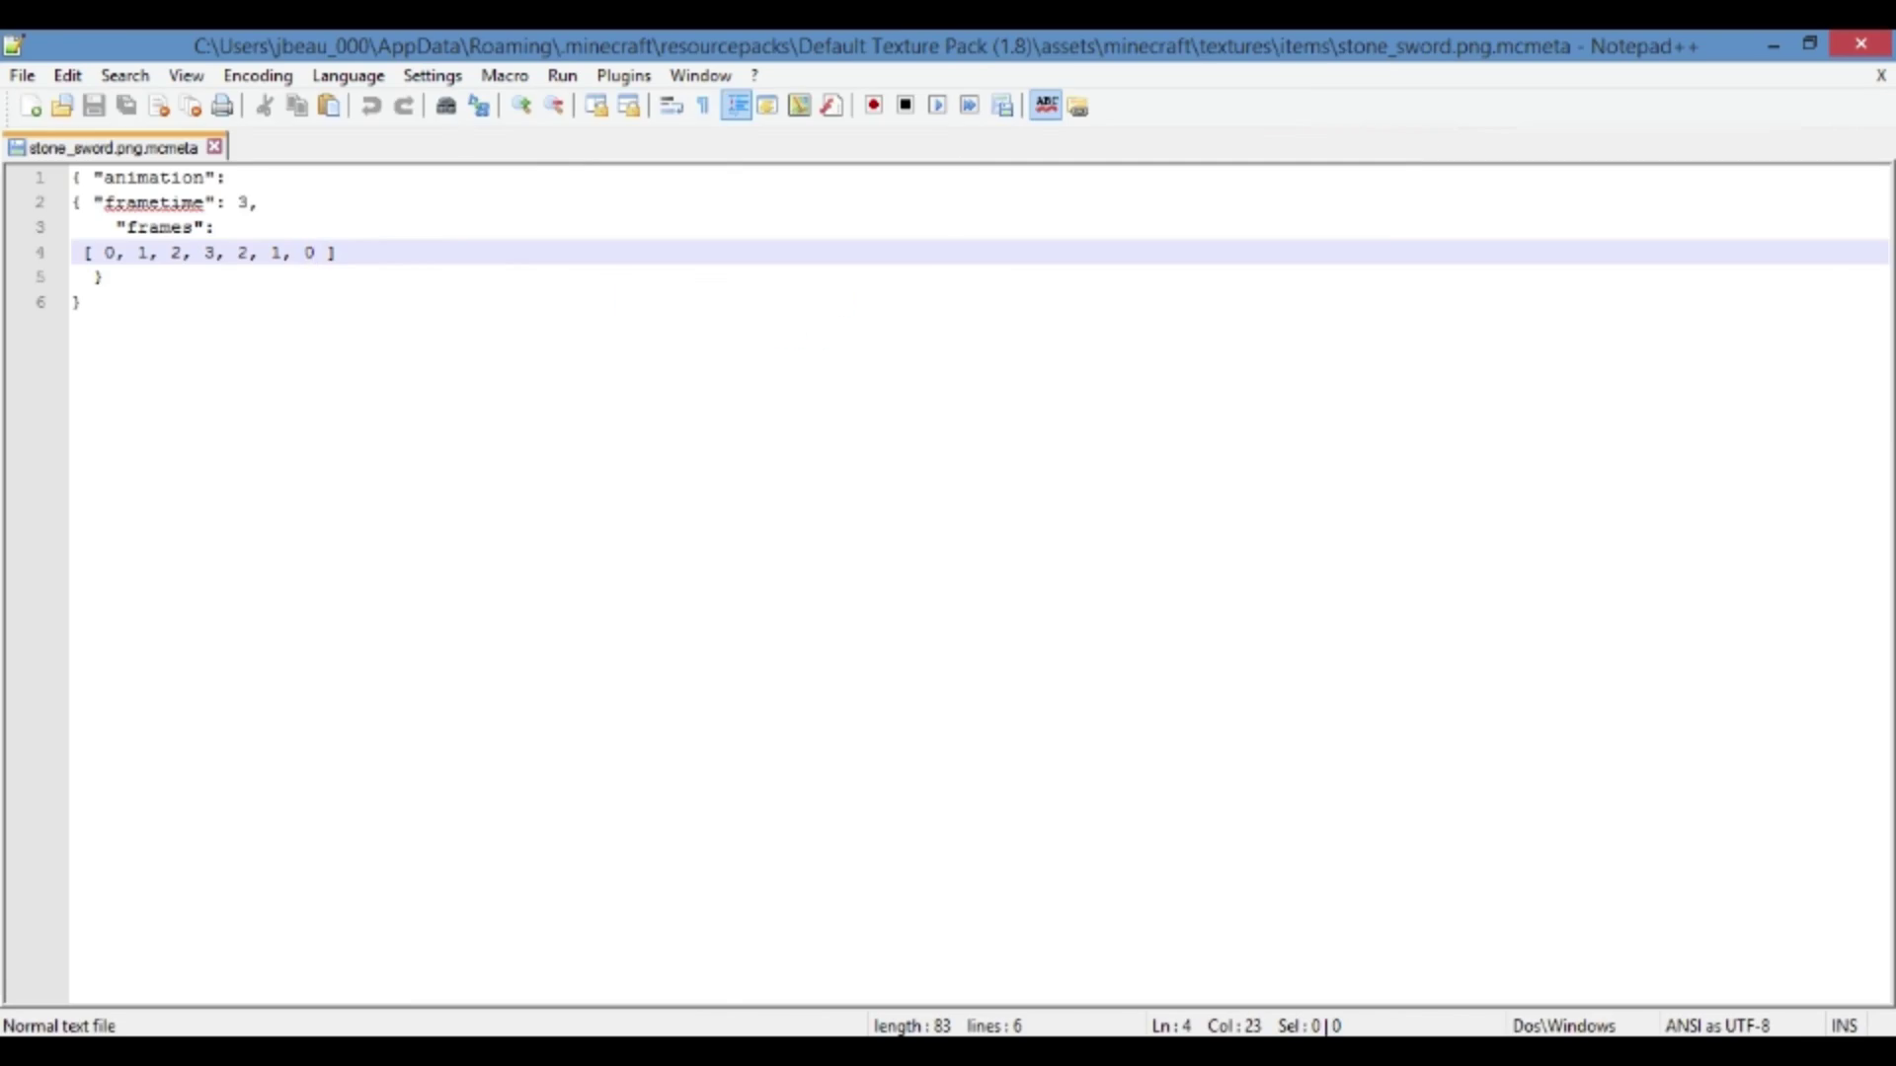
left_click(252, 202)
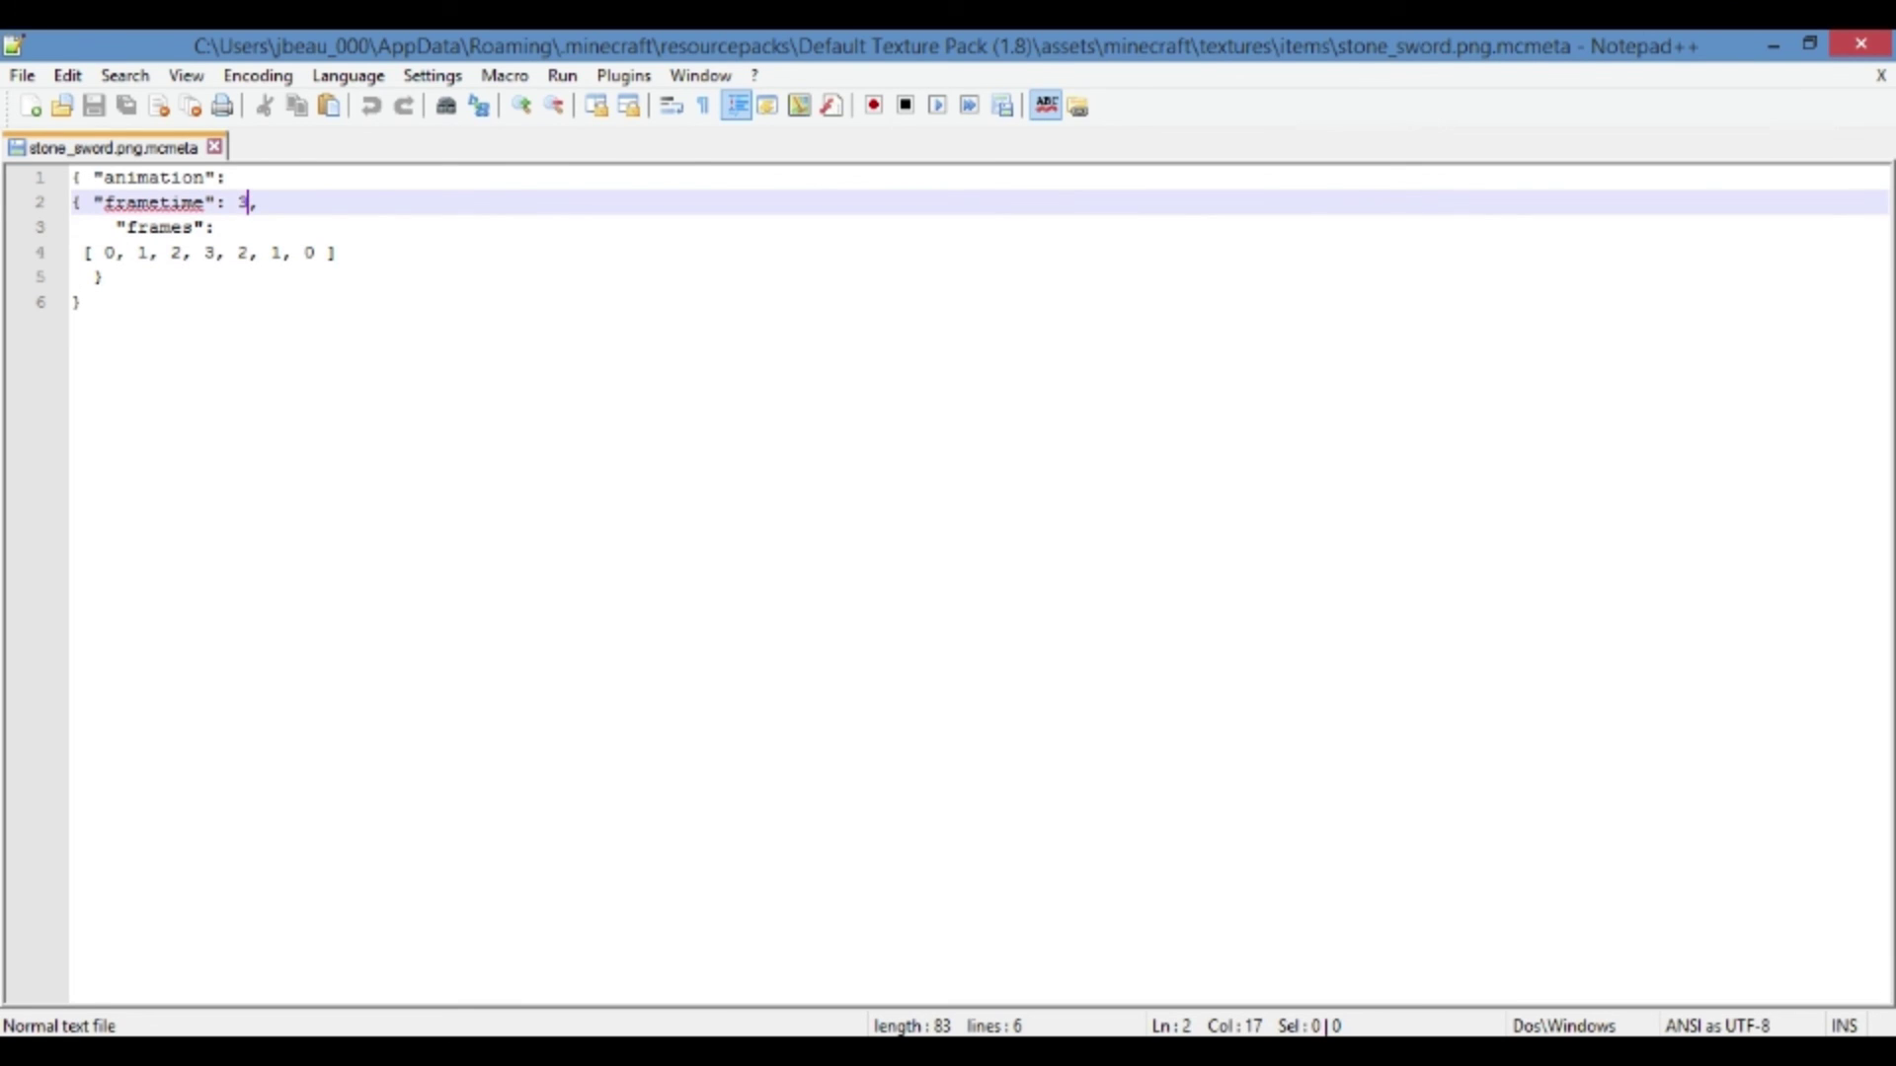
double_click(244, 203)
left_click(22, 75)
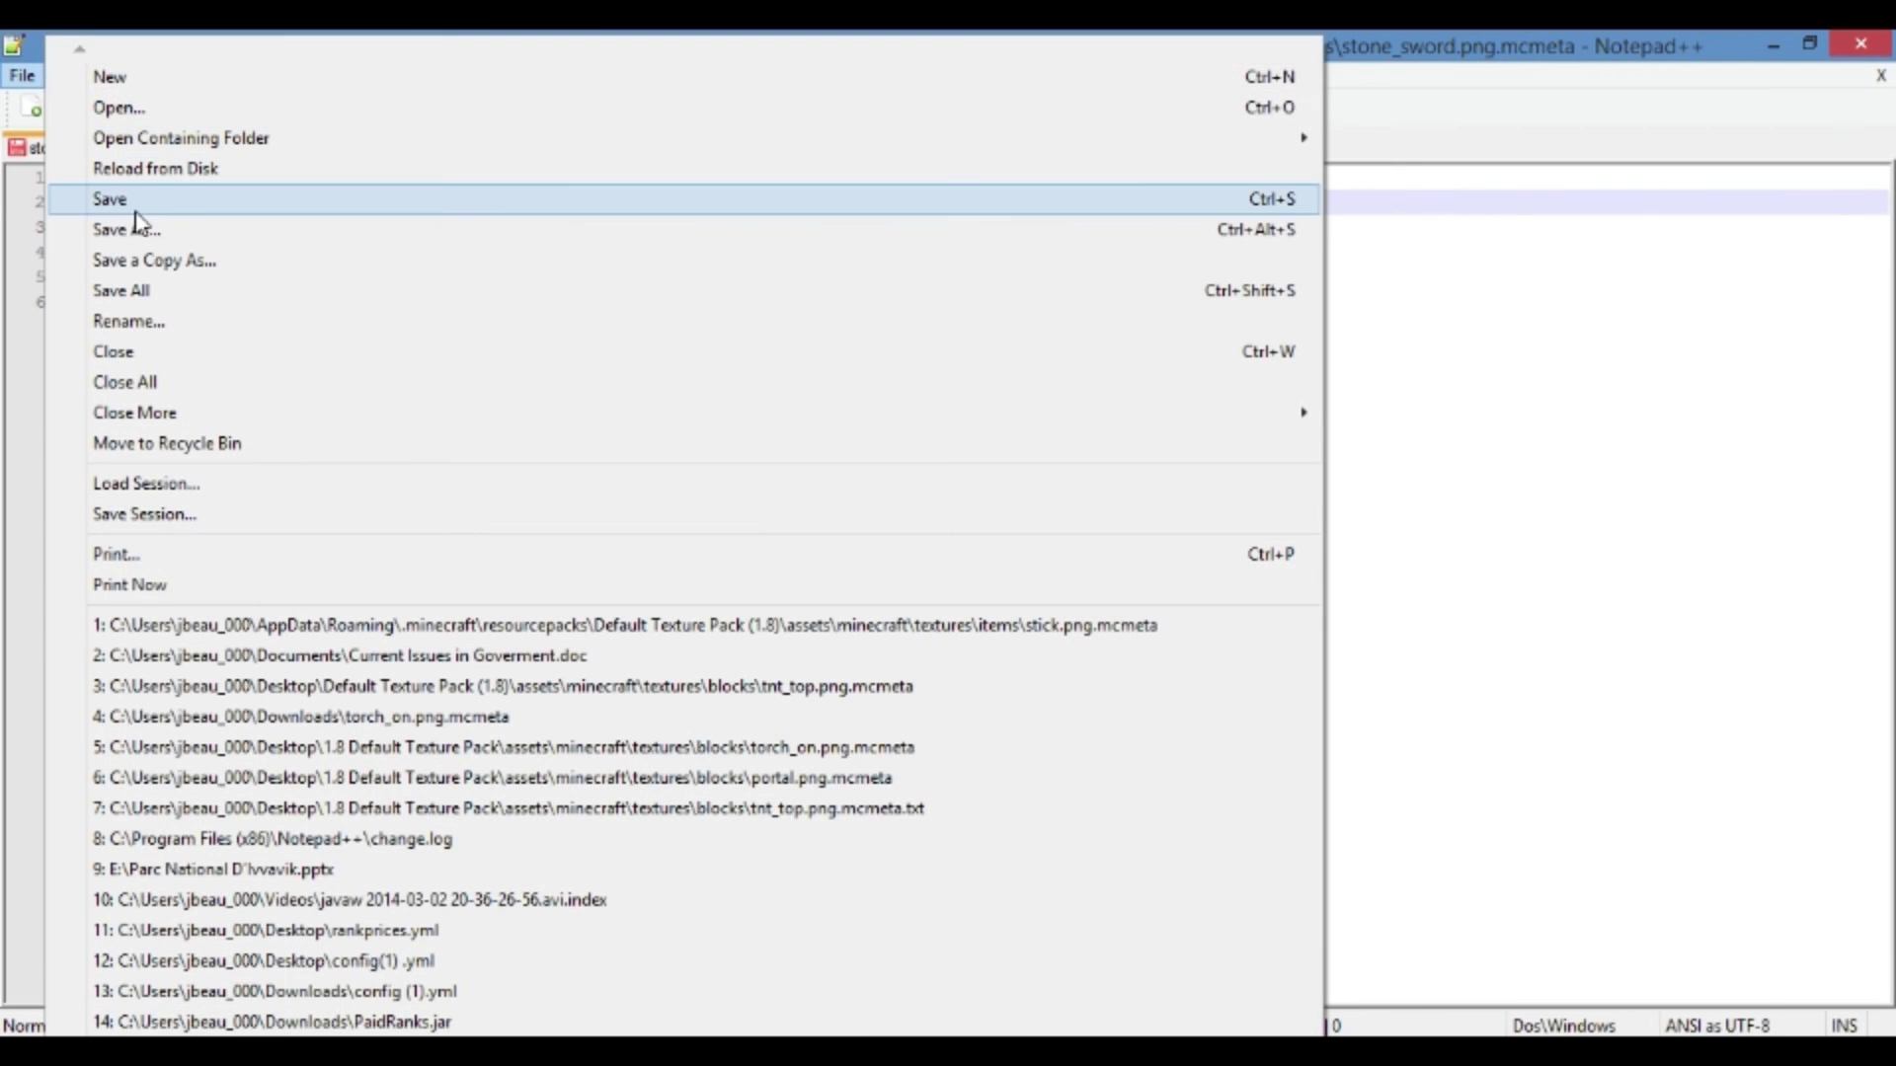
left_click(111, 198)
left_click(1862, 43)
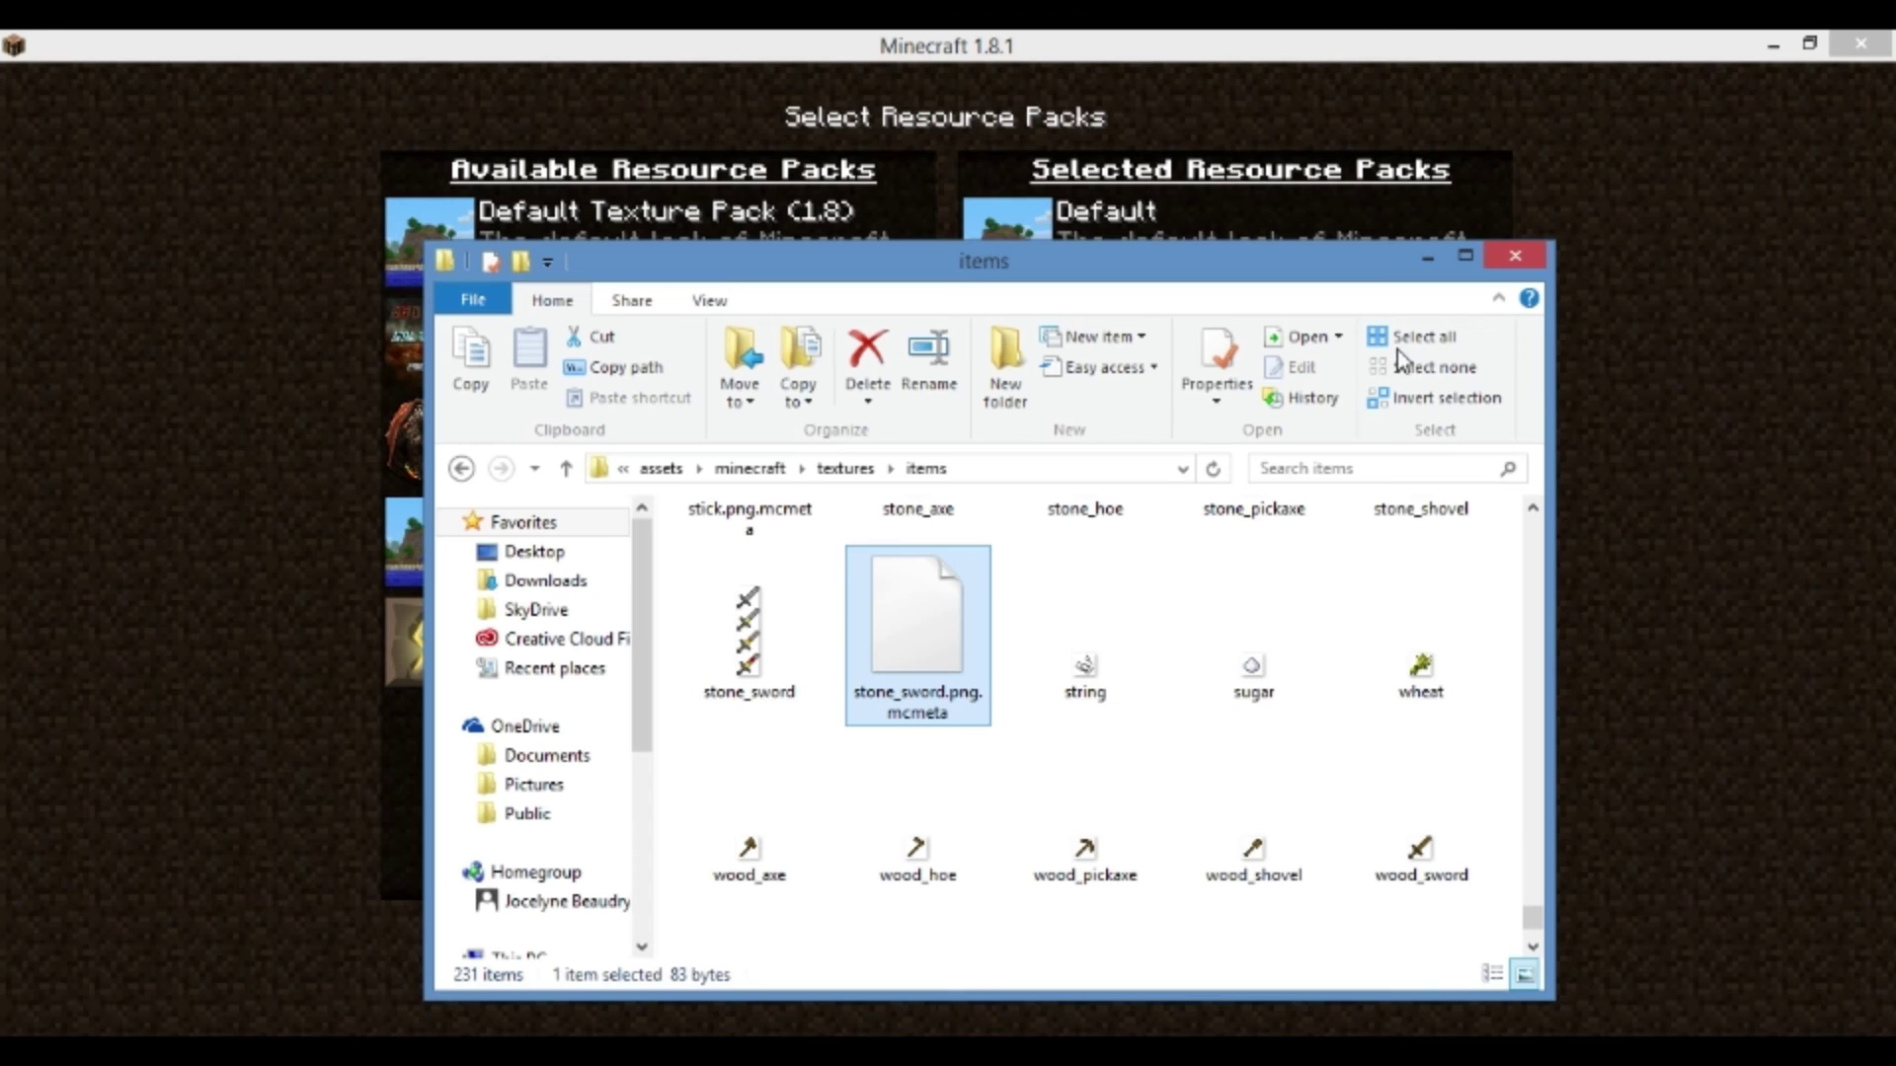
left_click(1516, 258)
left_click(465, 240)
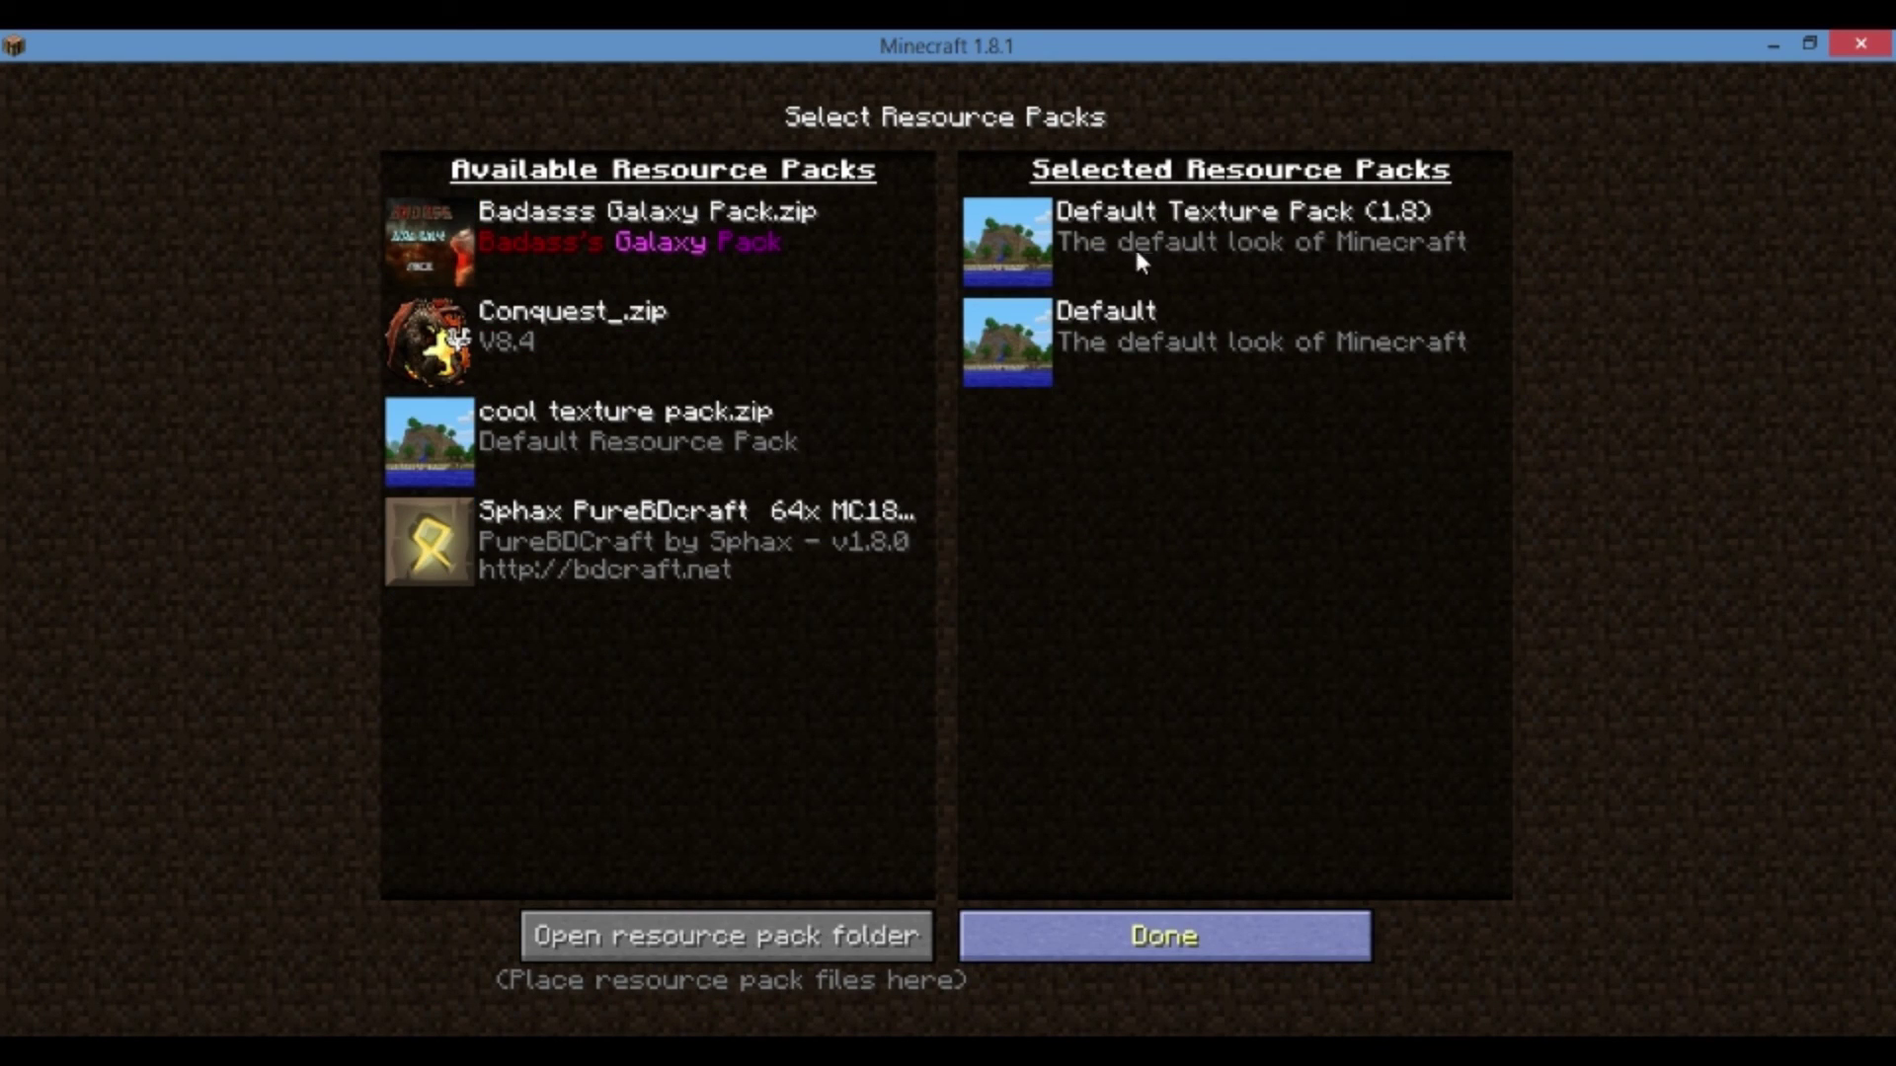
Return to the world and walk holding the stone sword, watching its yellow-to-red flame animation
key("Escape")
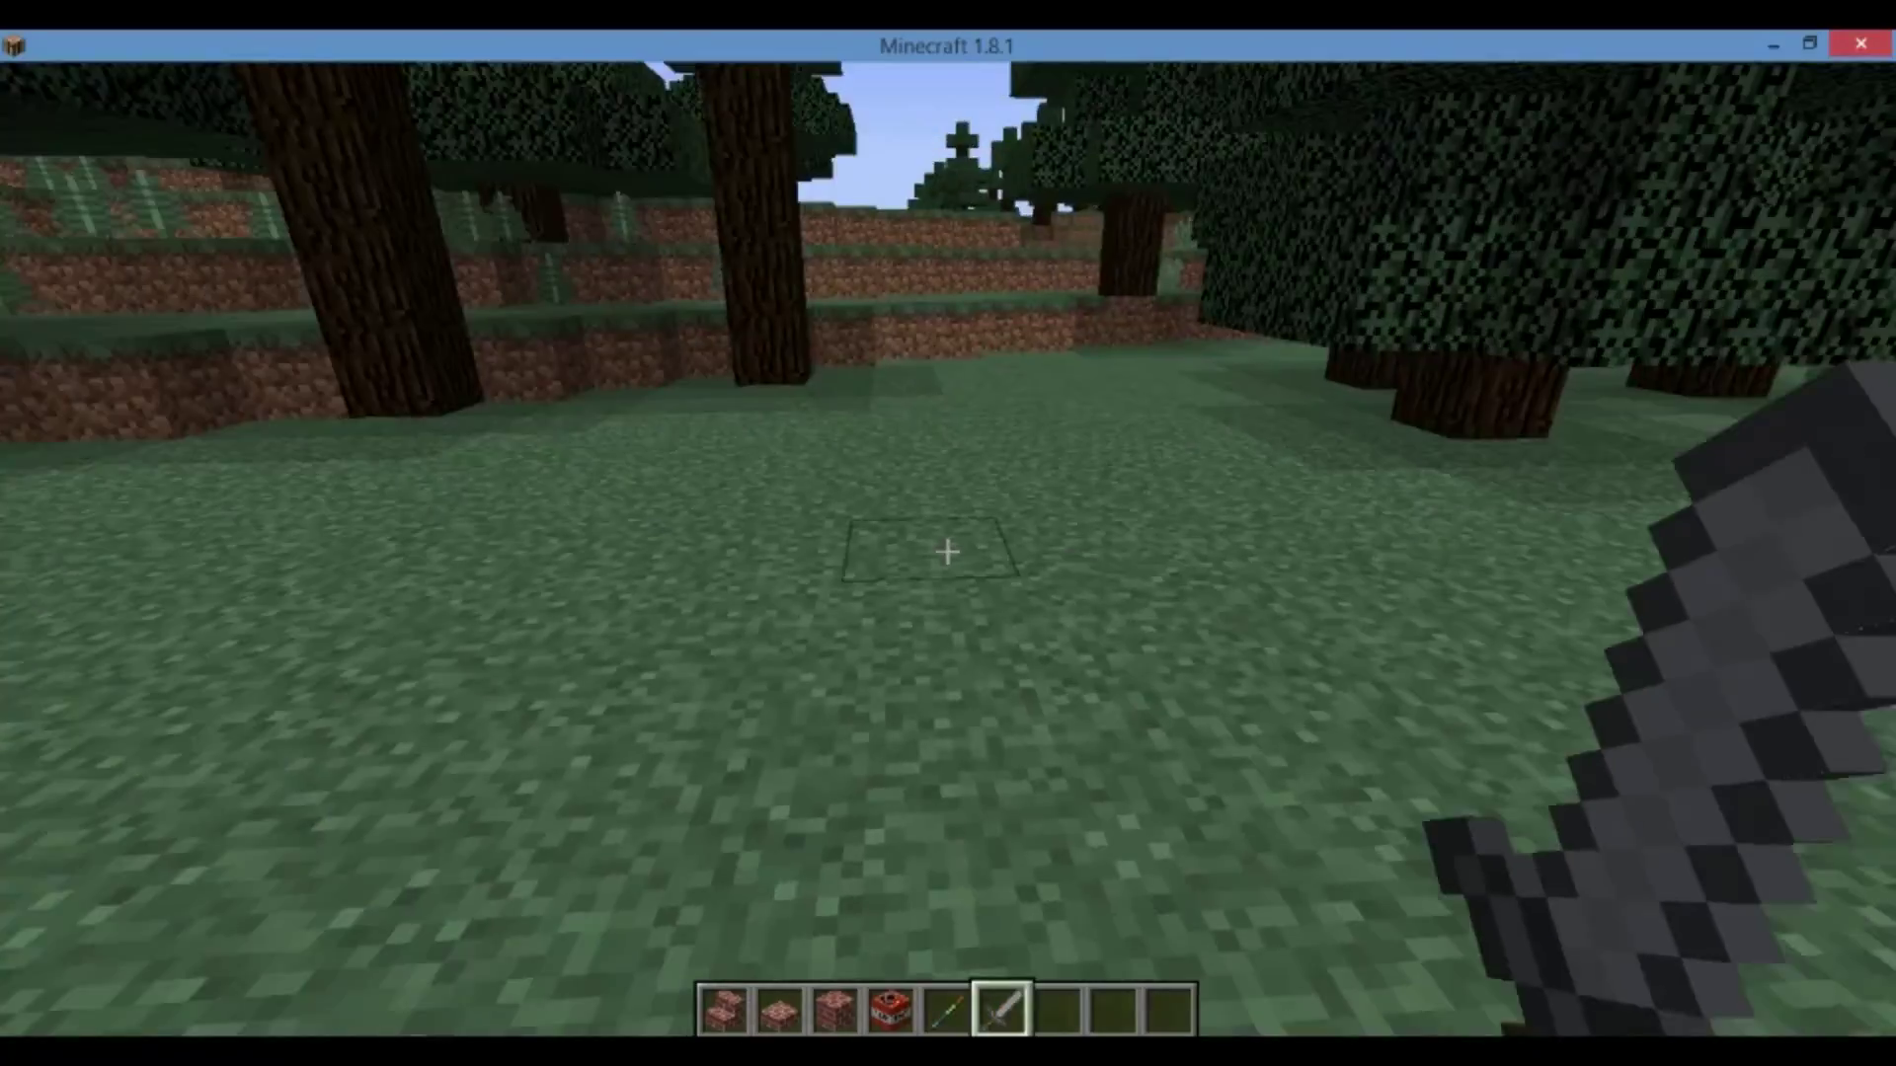
scroll(948, 533, "down", 1)
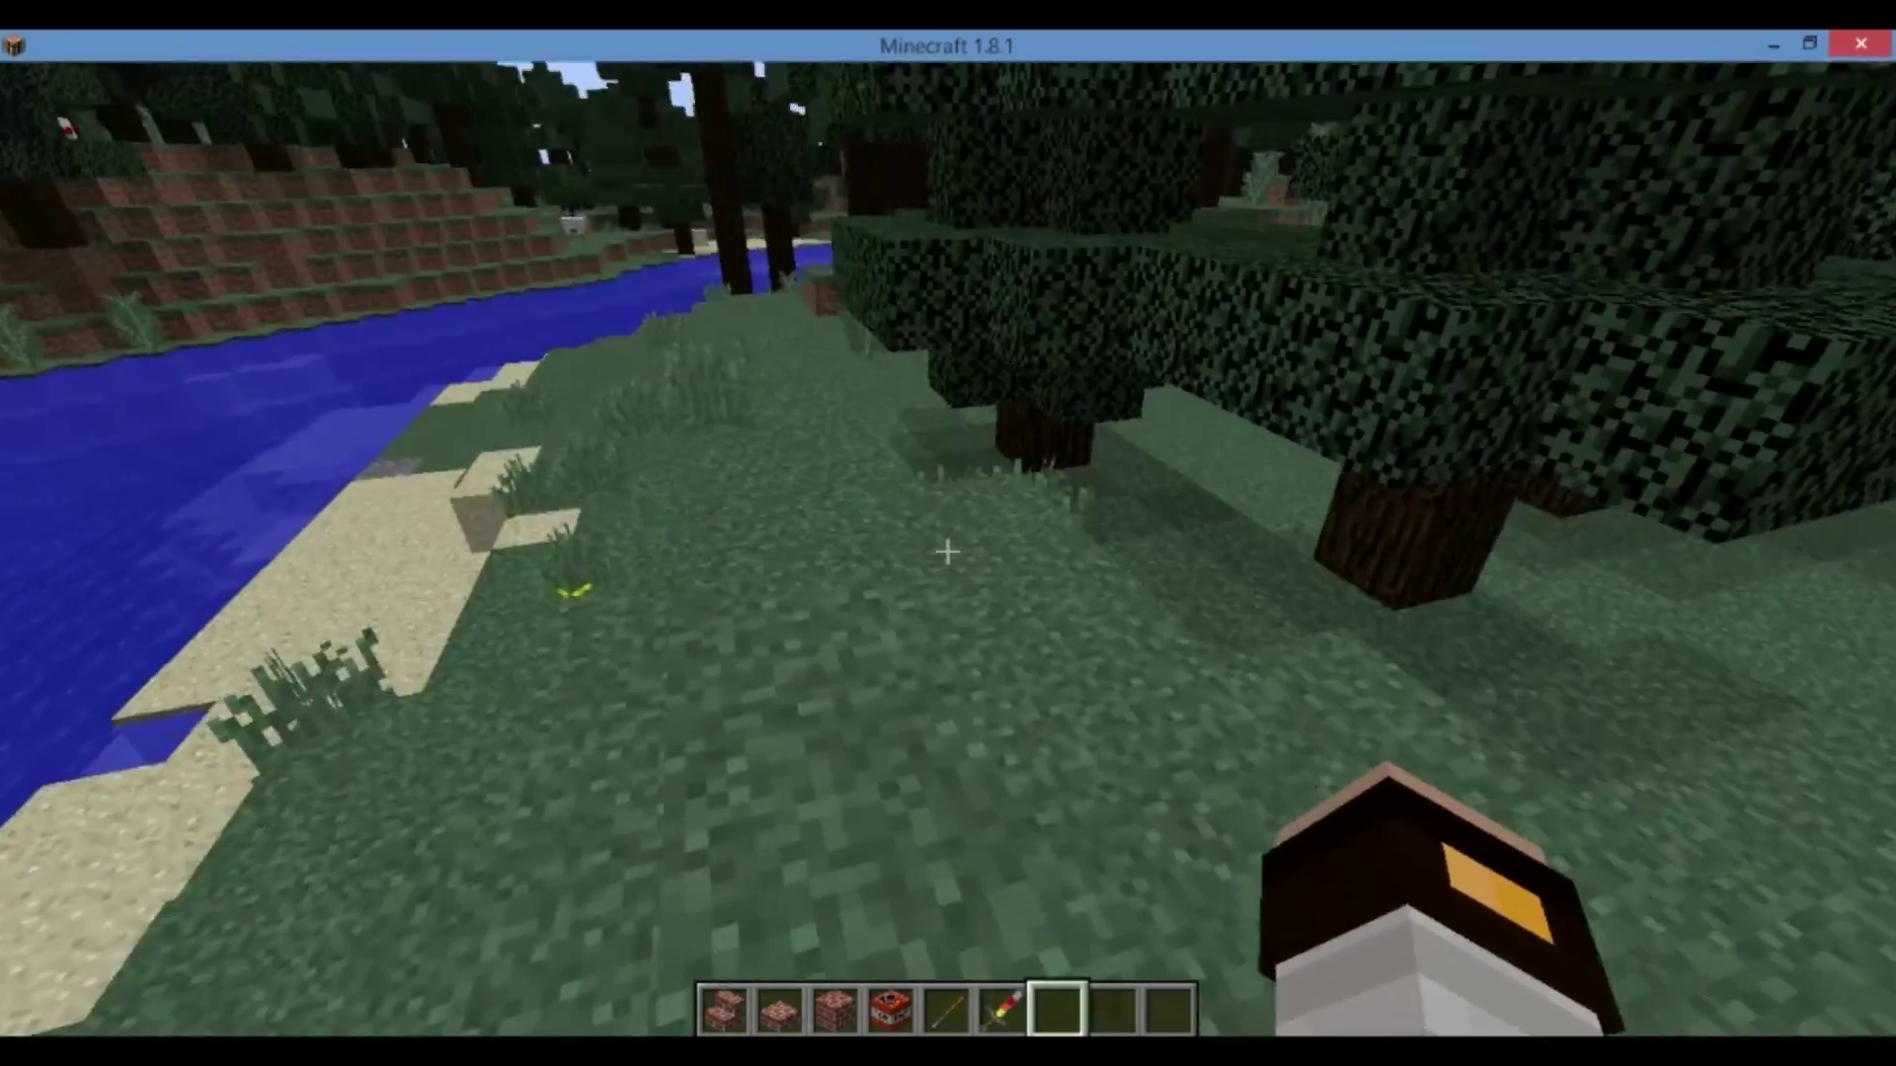
scroll(948, 533, "up", 1)
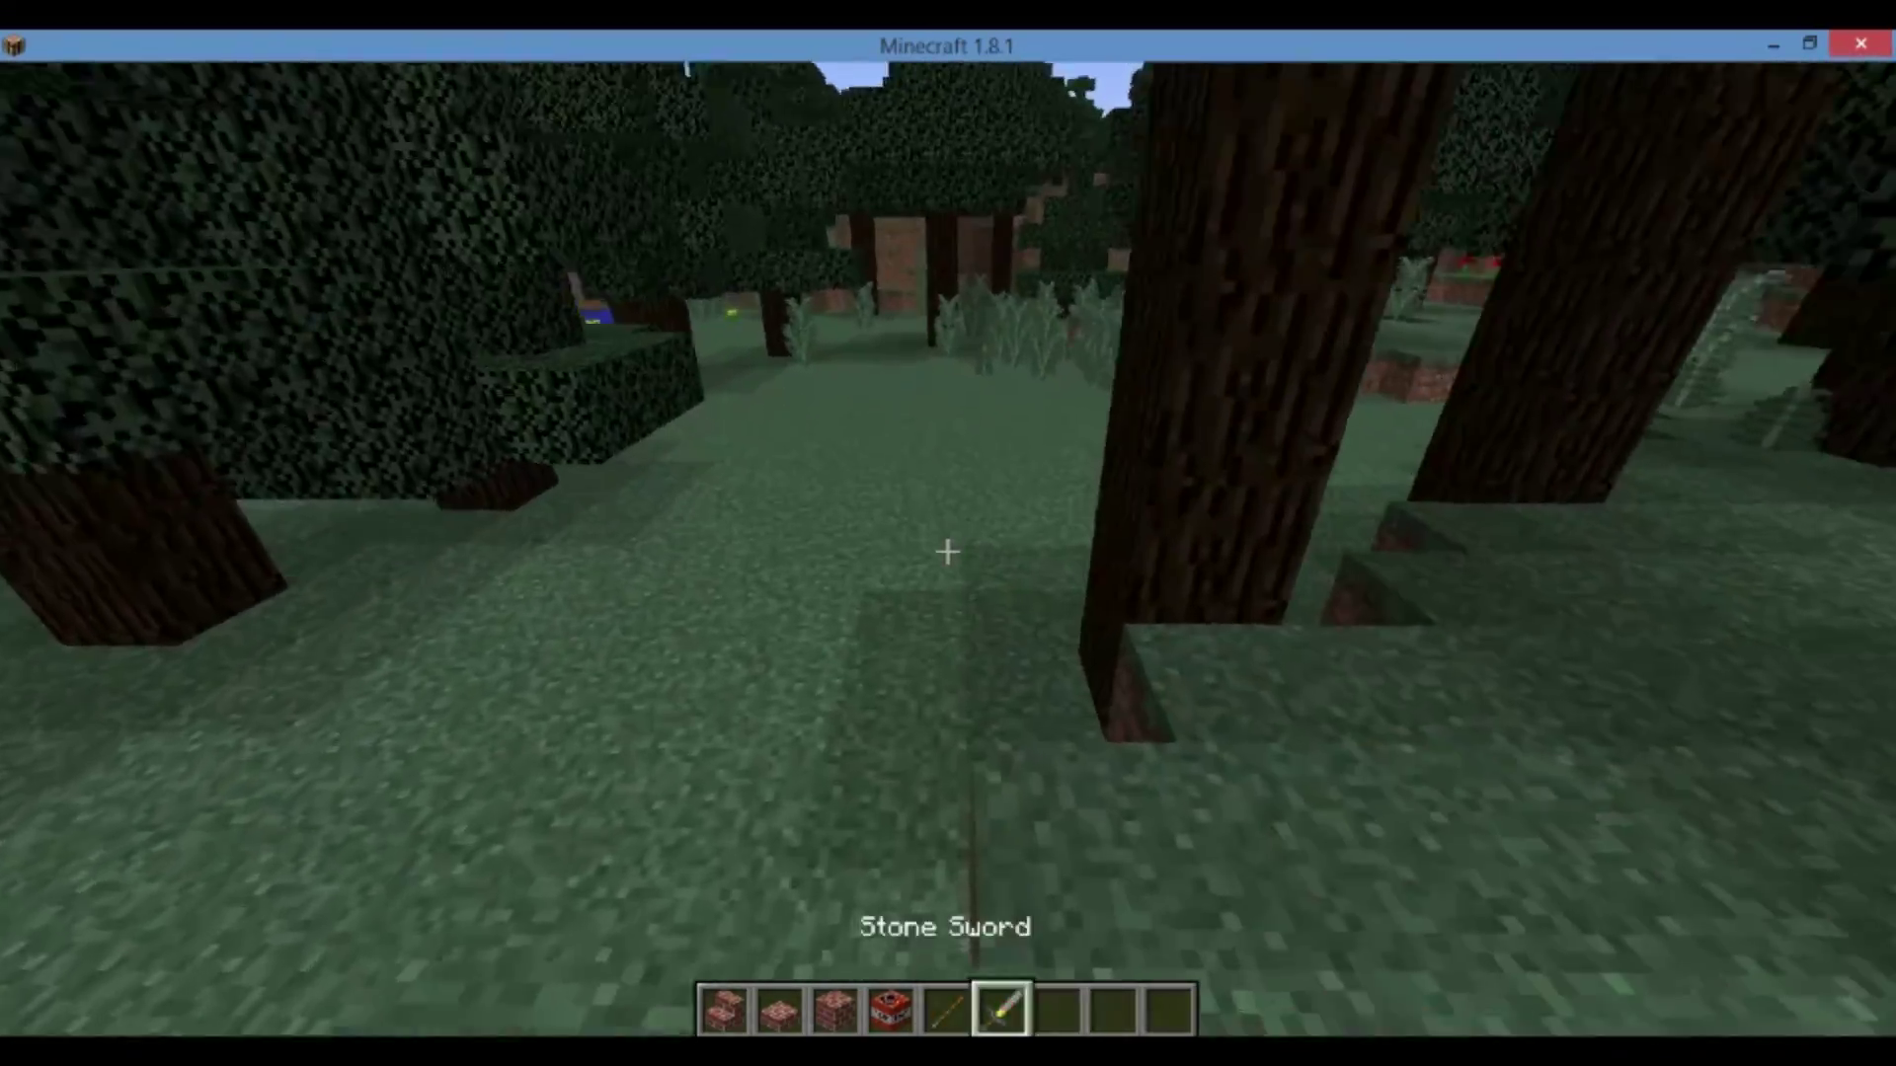
key("w")
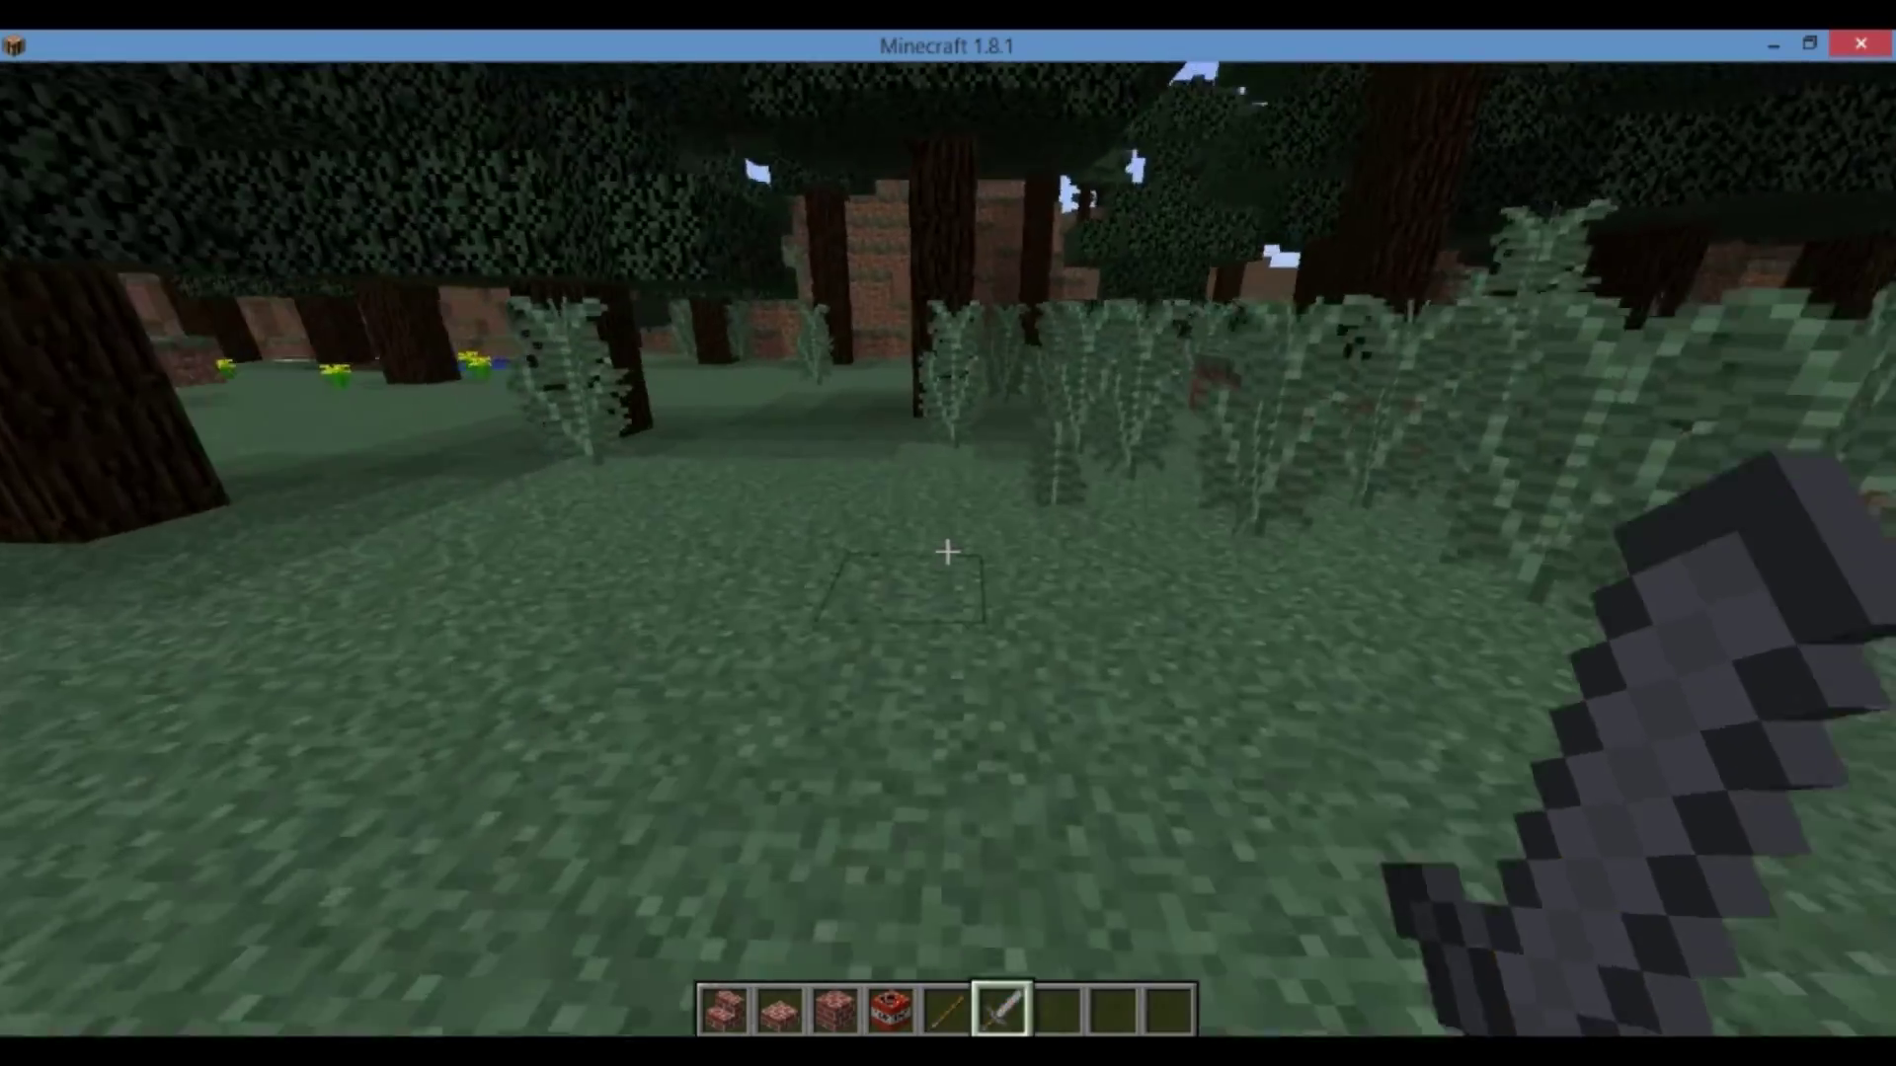